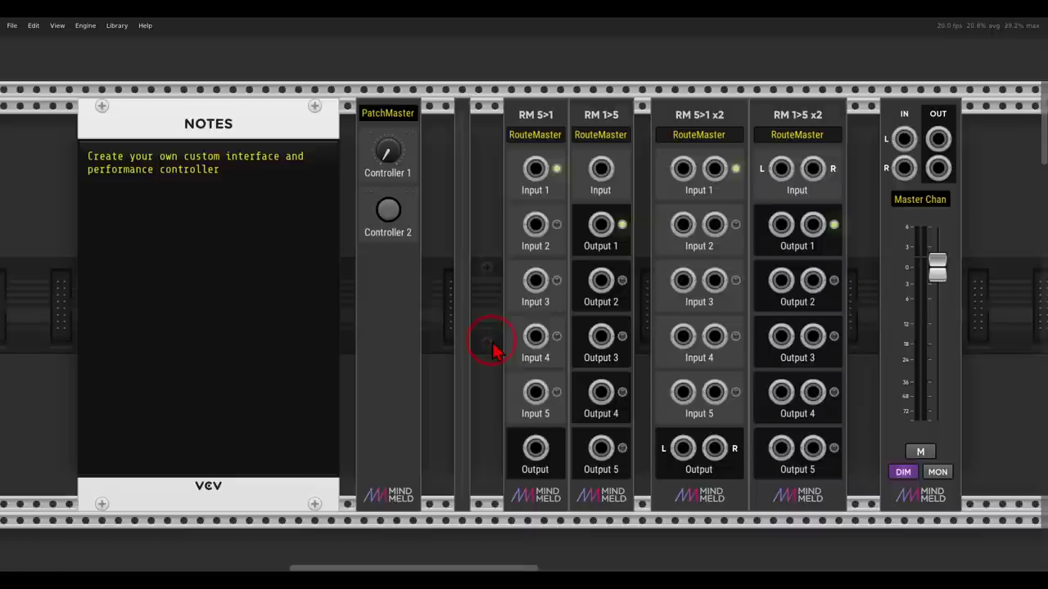
Examine the multi-section PatchMaster synth controller and the patched modules below it
scroll(491, 348, "down", 3)
scroll(493, 348, "down", 6)
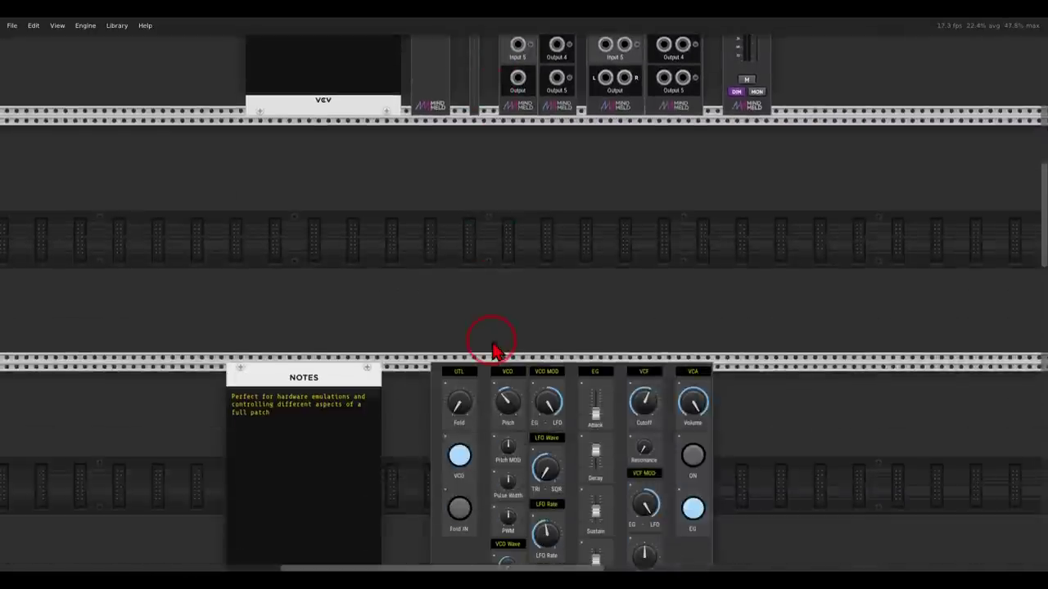
scroll(493, 344, "down", 3)
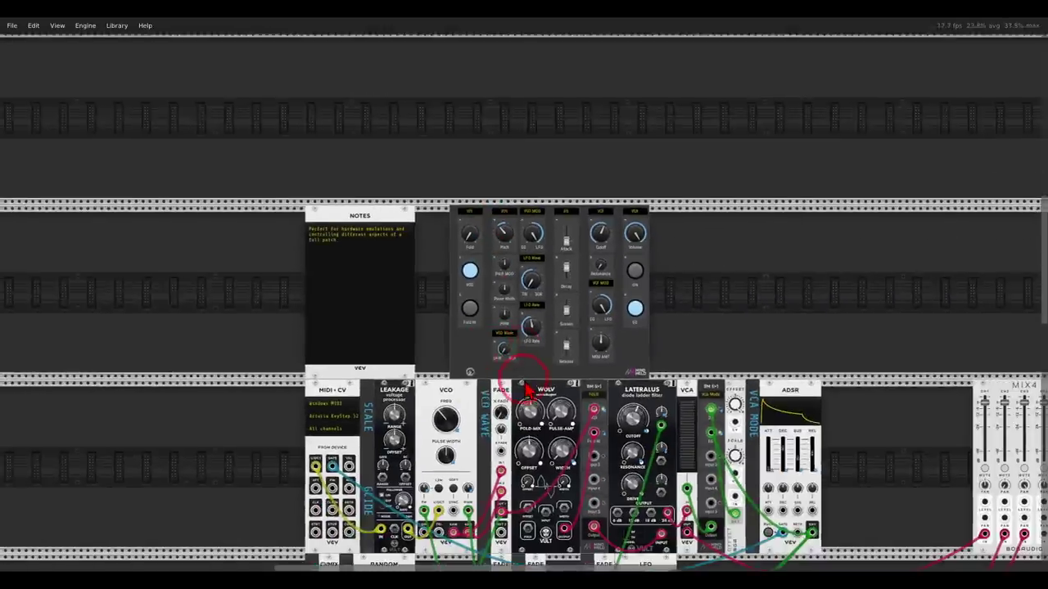
left_click_drag(519, 378, 468, 156)
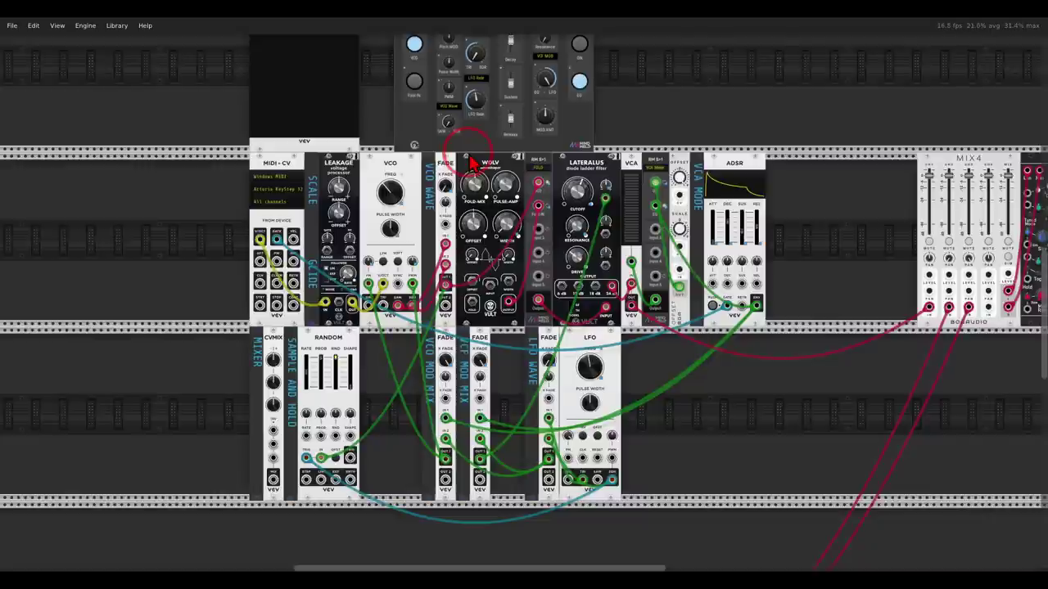
left_click_drag(470, 156, 491, 256)
scroll(516, 196, "up", 3)
scroll(521, 131, "up", 3)
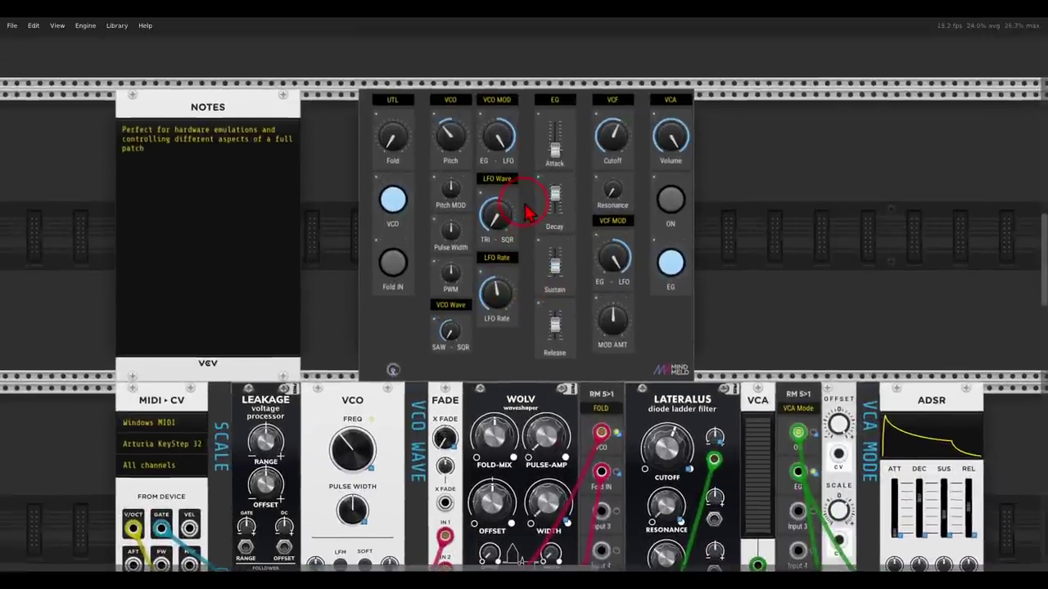
scroll(528, 235, "up", 3)
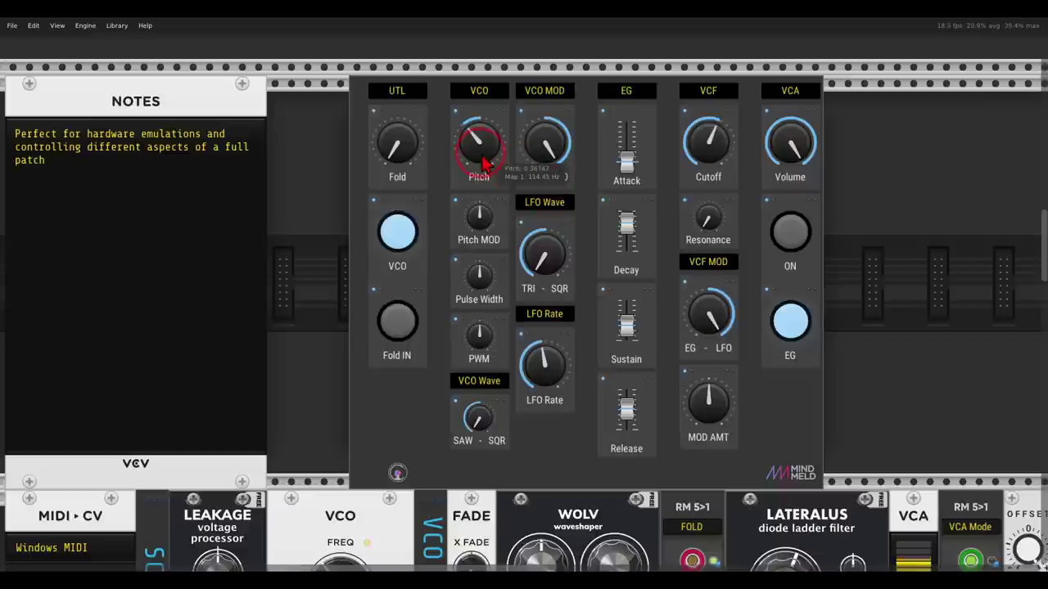
On the synth controller, set VCO Pitch and VCF Cutoff to about their midpoints and raise the VCF MOD AMT
left_click_drag(480, 159, 480, 131)
mouse_move(698, 151)
left_mouse_down()
mouse_move(693, 75)
mouse_move(709, 139)
left_mouse_up()
left_click_drag(701, 386, 702, 304)
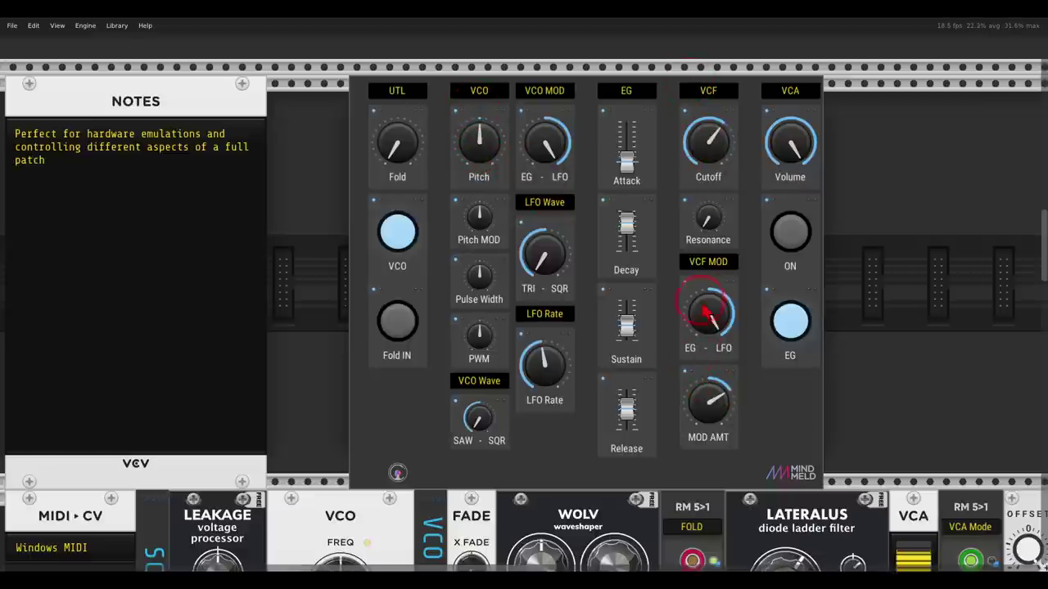
left_click_drag(713, 152, 694, 161)
Raise the controller's EG Attack to about halfway and its Sustain to maximum
left_click_drag(624, 161, 626, 121)
left_click_drag(627, 325, 629, 263)
Set the VCF MOD mix to about one third from the EG end and raise the LFO Rate to about three quarters
left_click_drag(717, 320, 744, 497)
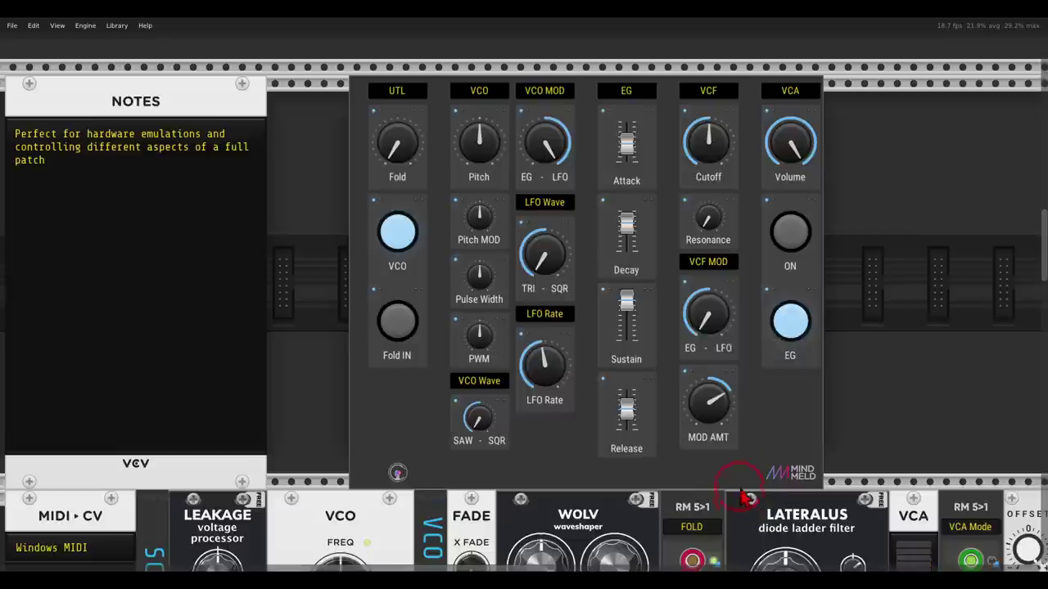
left_click_drag(713, 328, 701, 260)
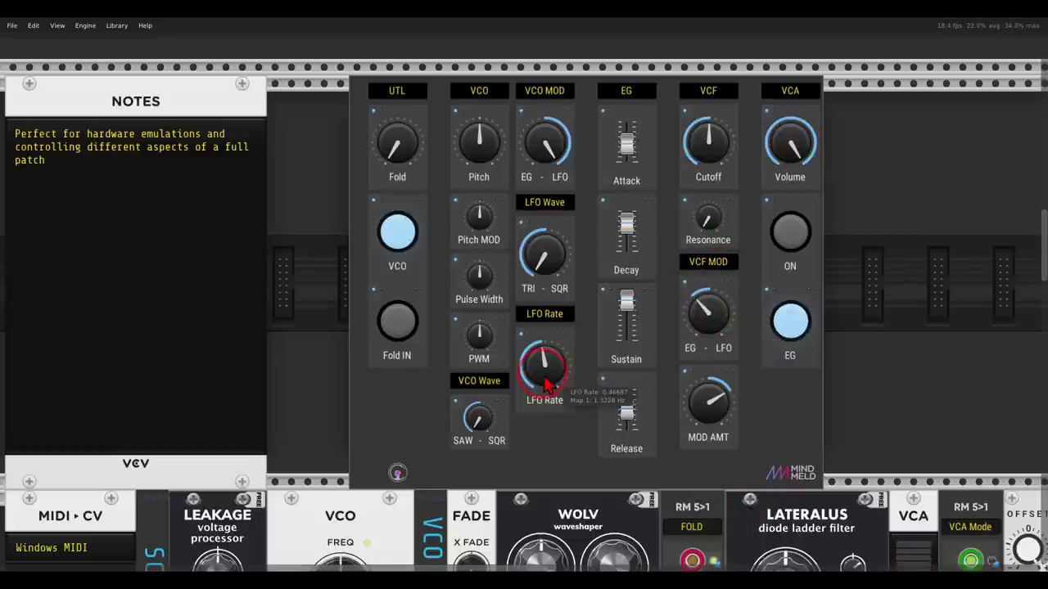
left_click_drag(546, 363, 542, 345)
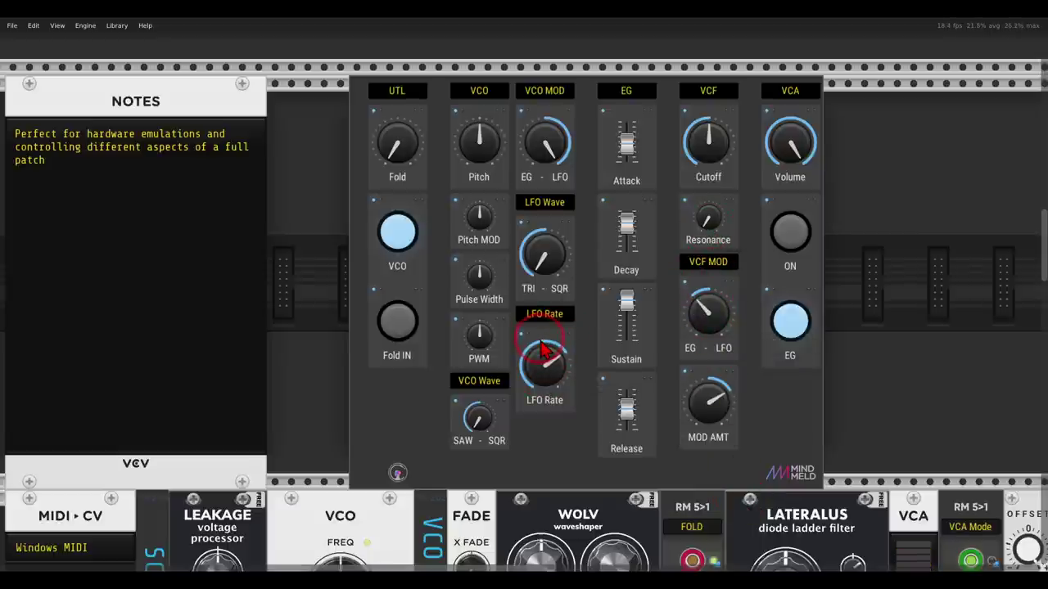
Inspect the VCO, filter, envelope and LFO modules driven by the synth controller, and return to the controller panel
scroll(542, 344, "down", 2)
scroll(543, 346, "down", 6)
left_click_drag(559, 382, 541, 124)
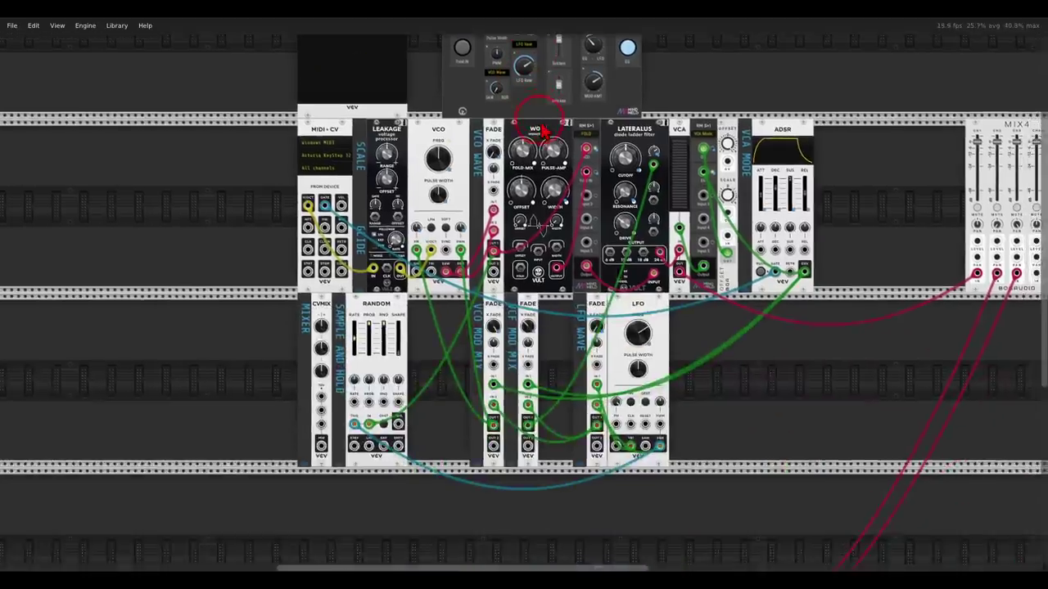
scroll(543, 131, "up", 2)
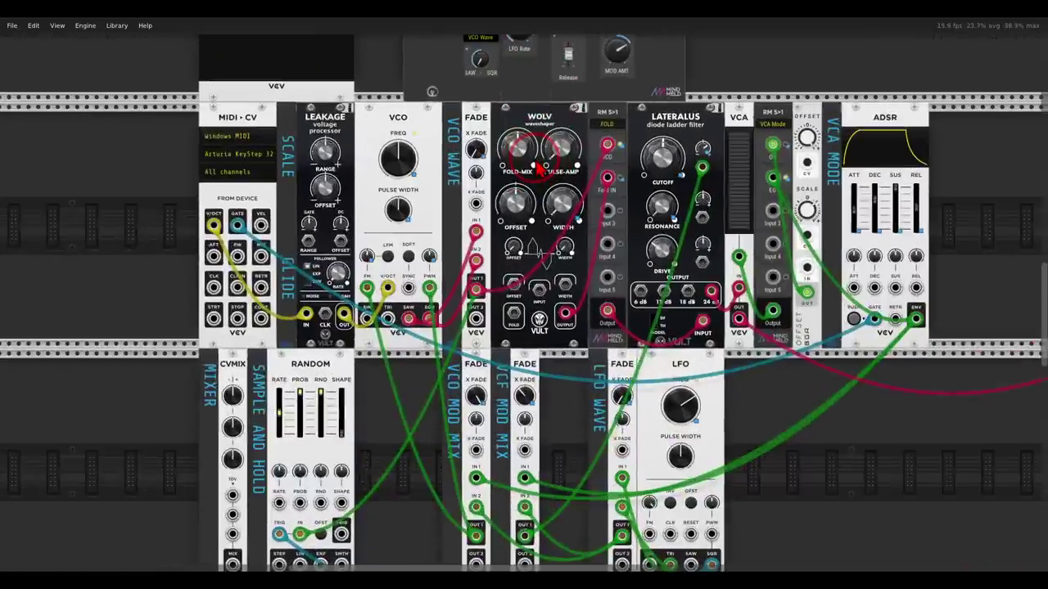
scroll(540, 163, "up", 3)
scroll(530, 322, "up", 4)
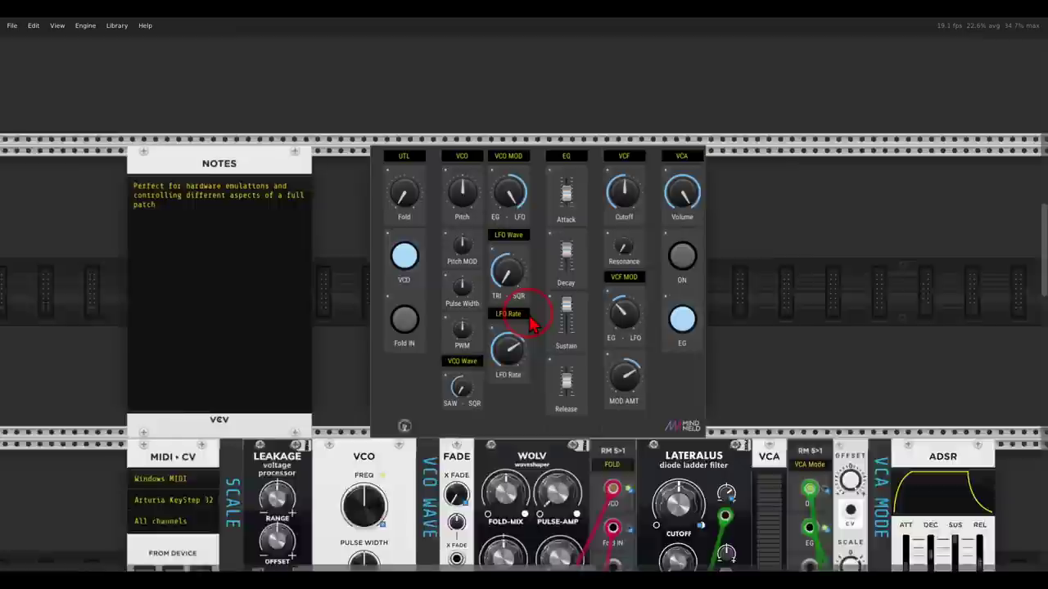
scroll(531, 322, "up", 1)
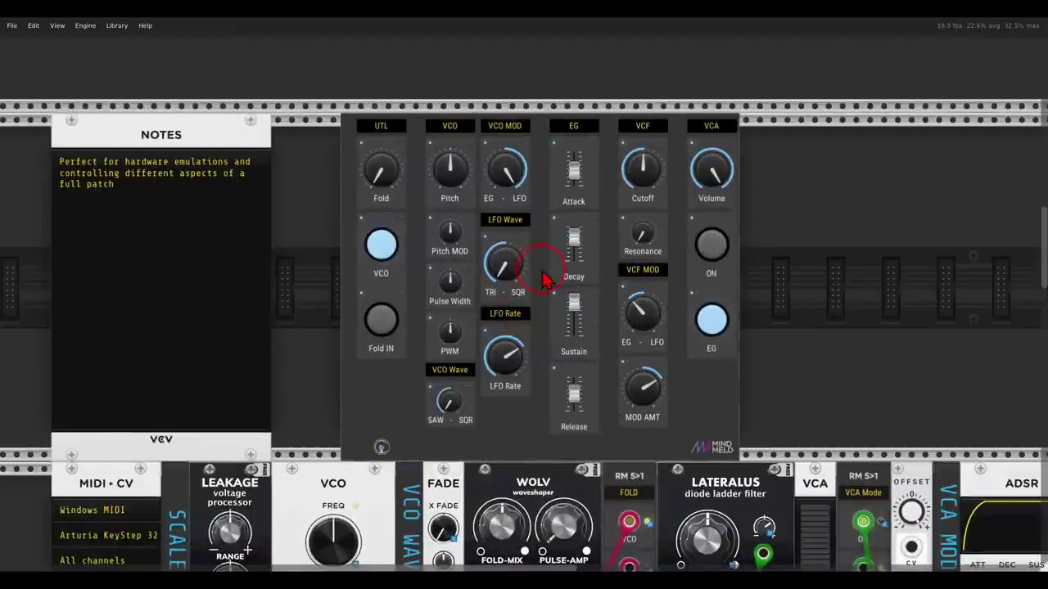
Inspect the Surge XT patch with its Brightness and RingMod macro controller
scroll(545, 278, "down", 3)
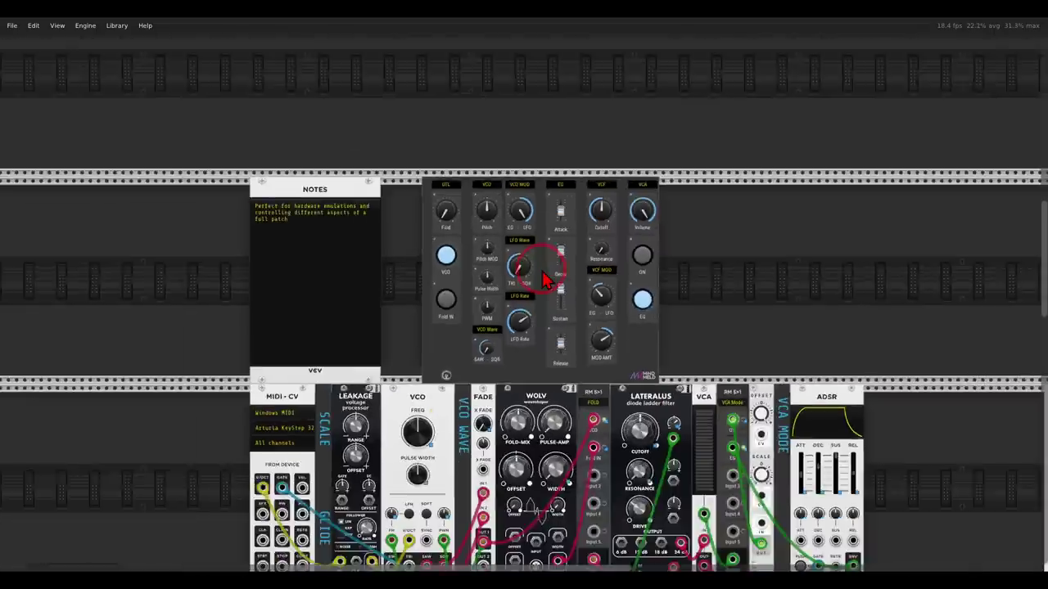
scroll(544, 278, "down", 3)
scroll(545, 278, "up", 2)
scroll(544, 280, "down", 5)
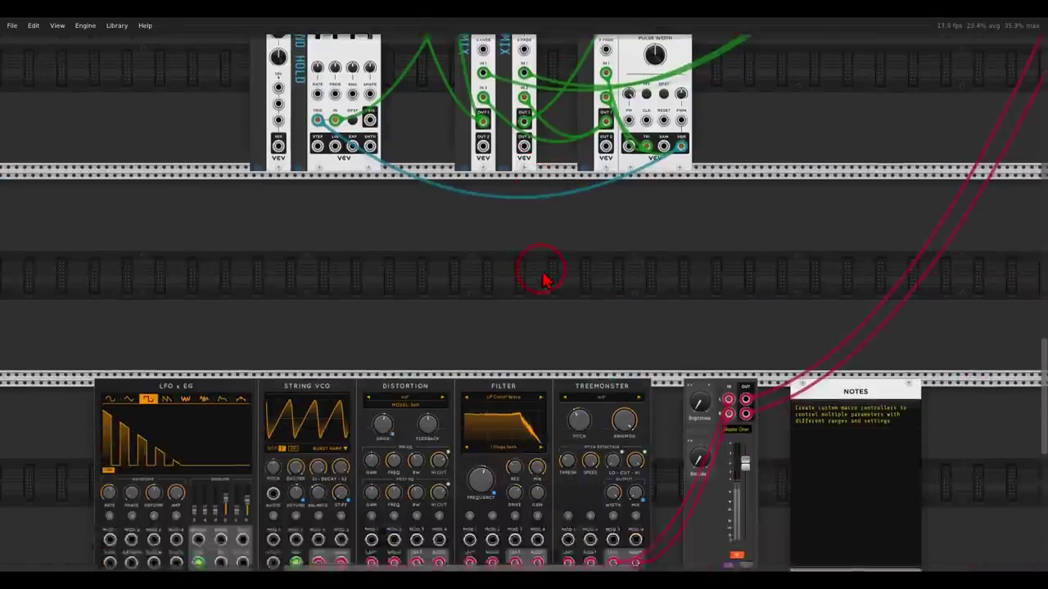
scroll(545, 280, "up", 2)
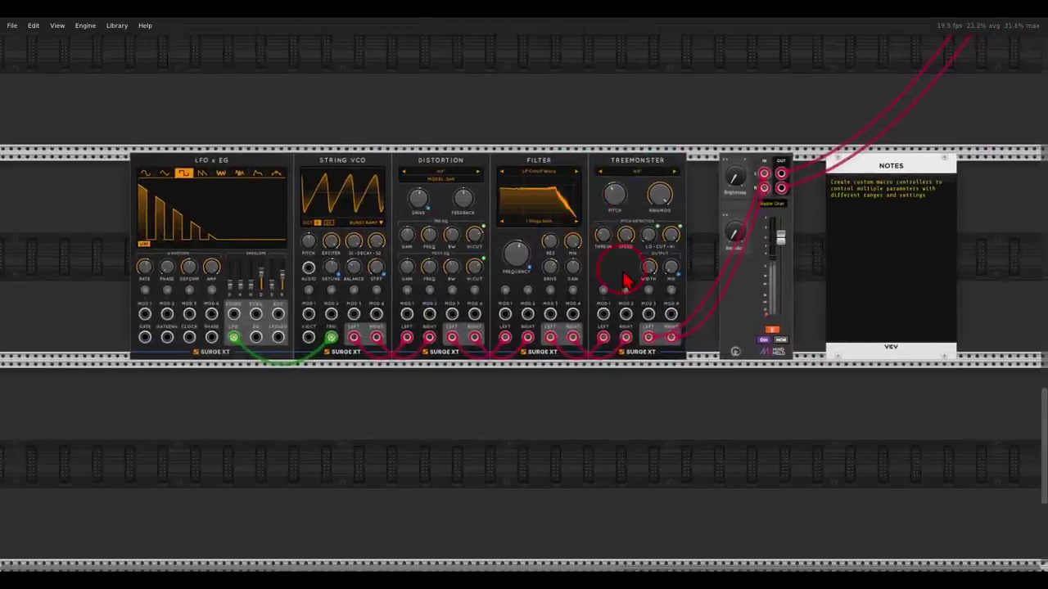
scroll(624, 280, "up", 1)
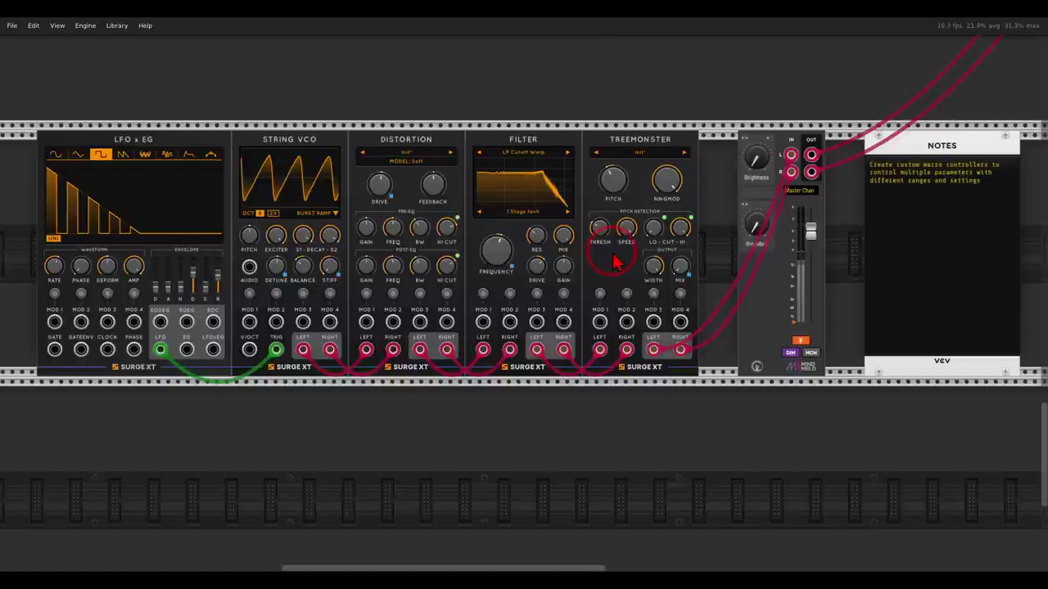
scroll(611, 266, "up", 1)
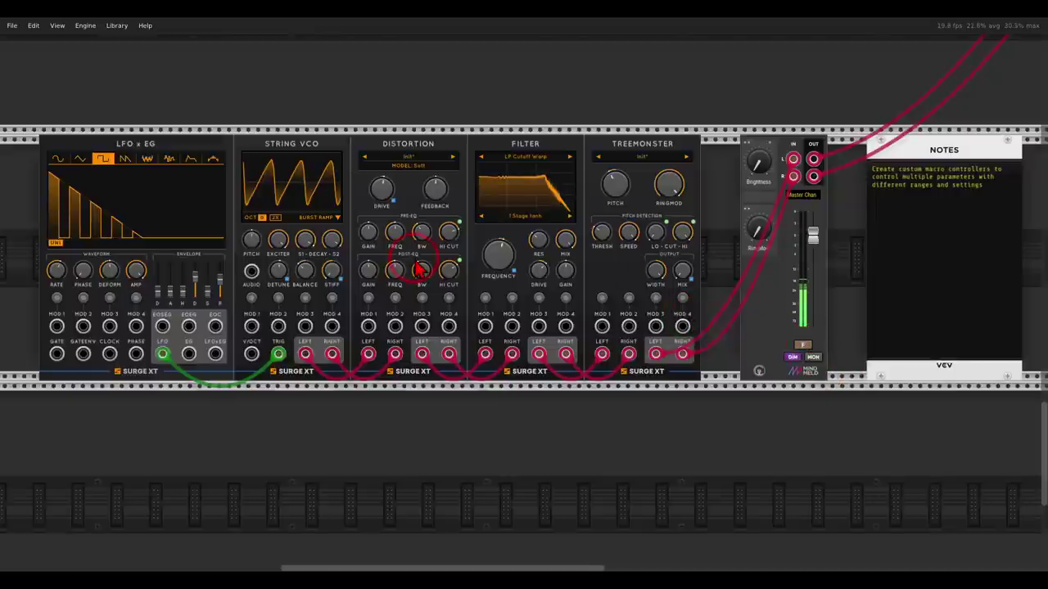
scroll(755, 237, "up", 2)
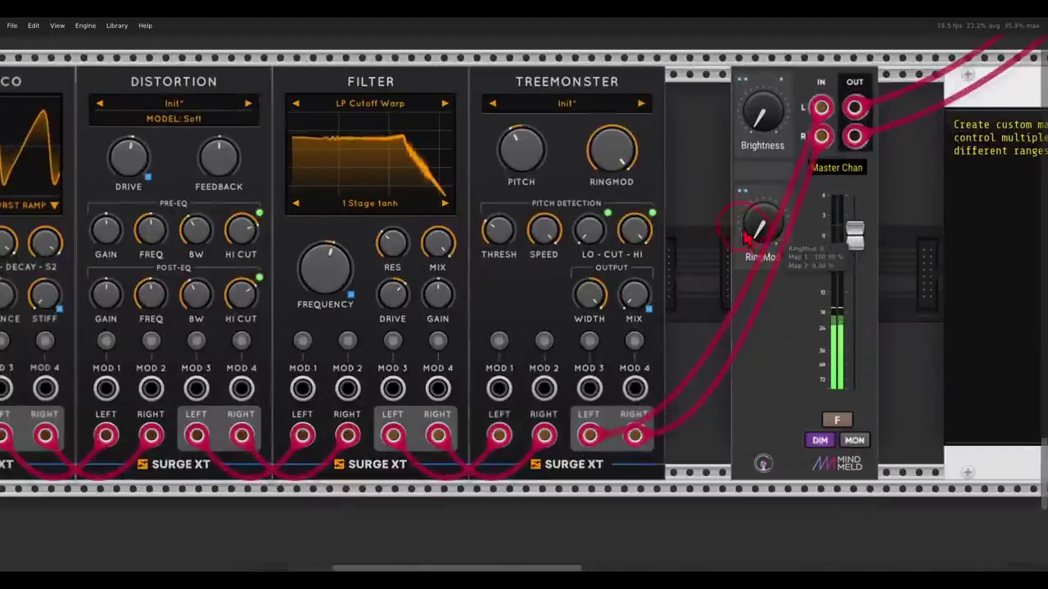
Slide the two-knob PatchMaster away from the master channel strip and rejoin the two panels
left_click_drag(717, 213, 617, 243)
left_click_drag(665, 497, 650, 496)
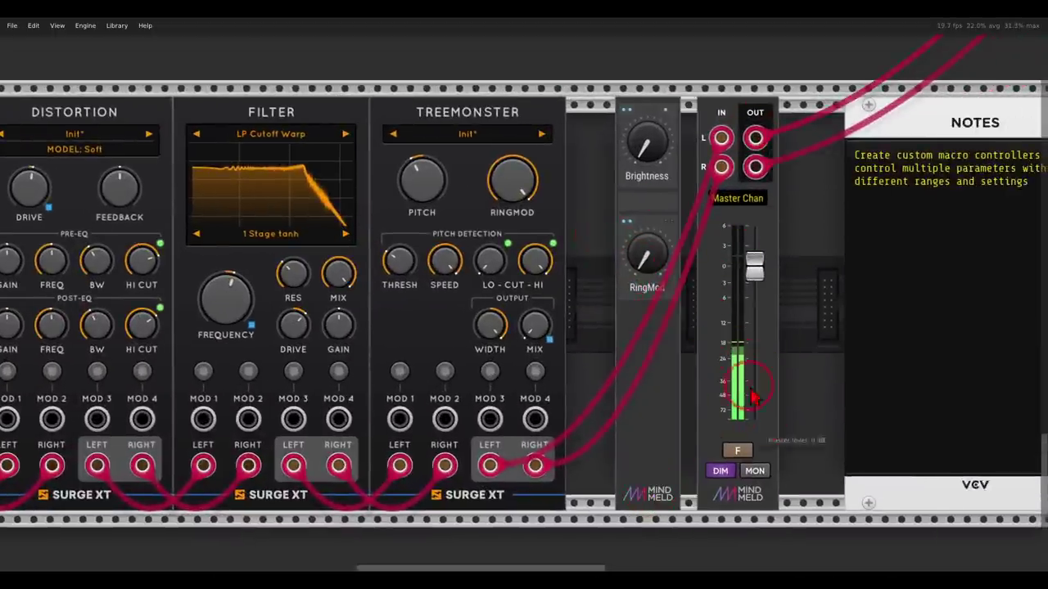
left_click_drag(653, 516, 669, 518)
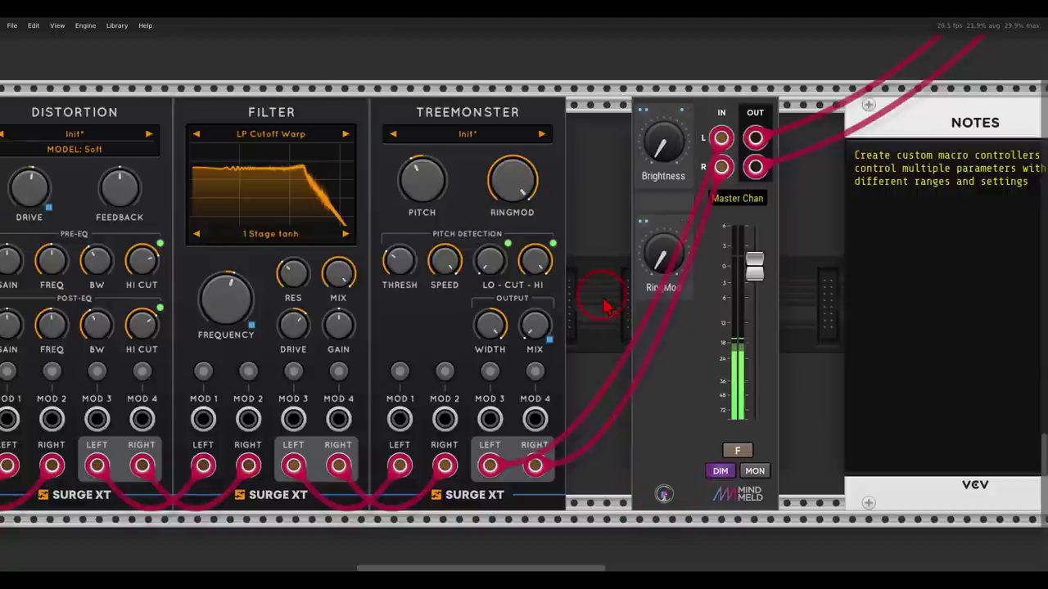
Check the Brightness macro's mappings against the Surge XT filter frequency and distortion drive knobs
left_click_drag(604, 299, 759, 308)
left_click_drag(737, 244, 823, 241)
scroll(791, 247, "down", 2)
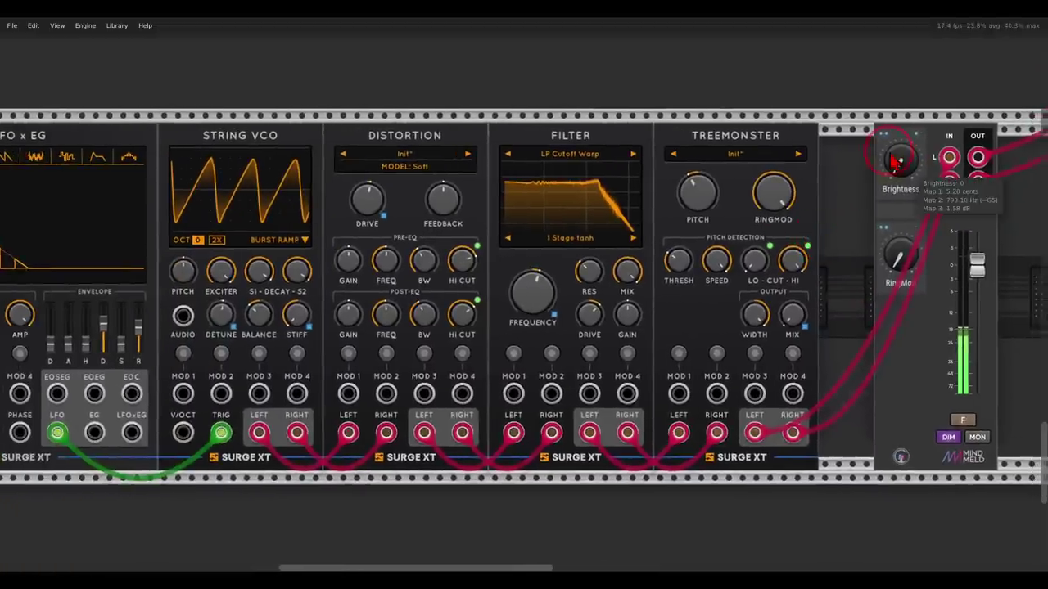
left_click_drag(898, 162, 891, 182)
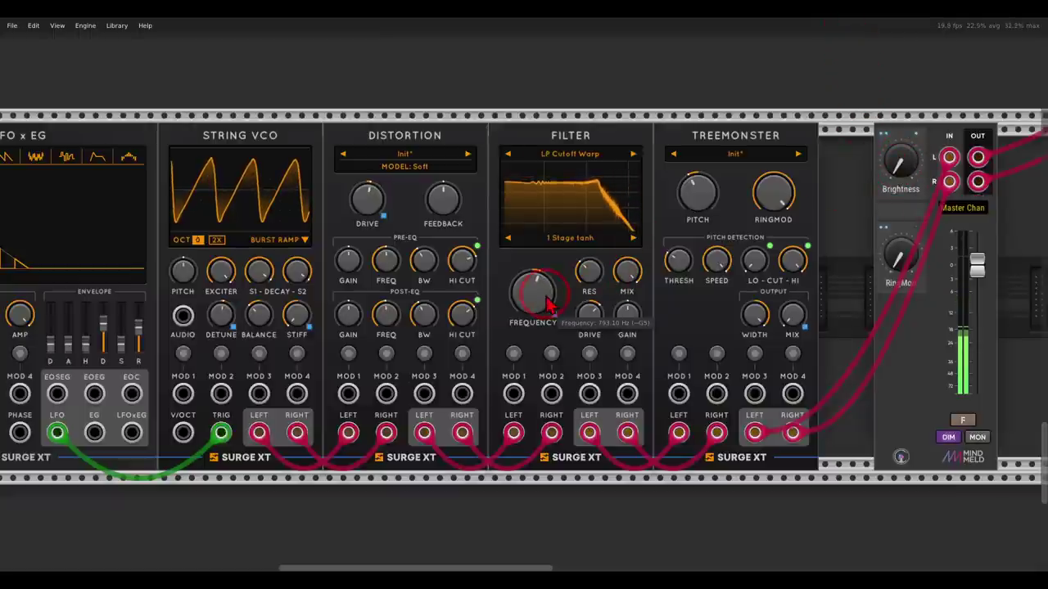
mouse_move(564, 268)
left_mouse_down()
mouse_move(531, 351)
mouse_move(580, 327)
mouse_move(577, 267)
left_mouse_up()
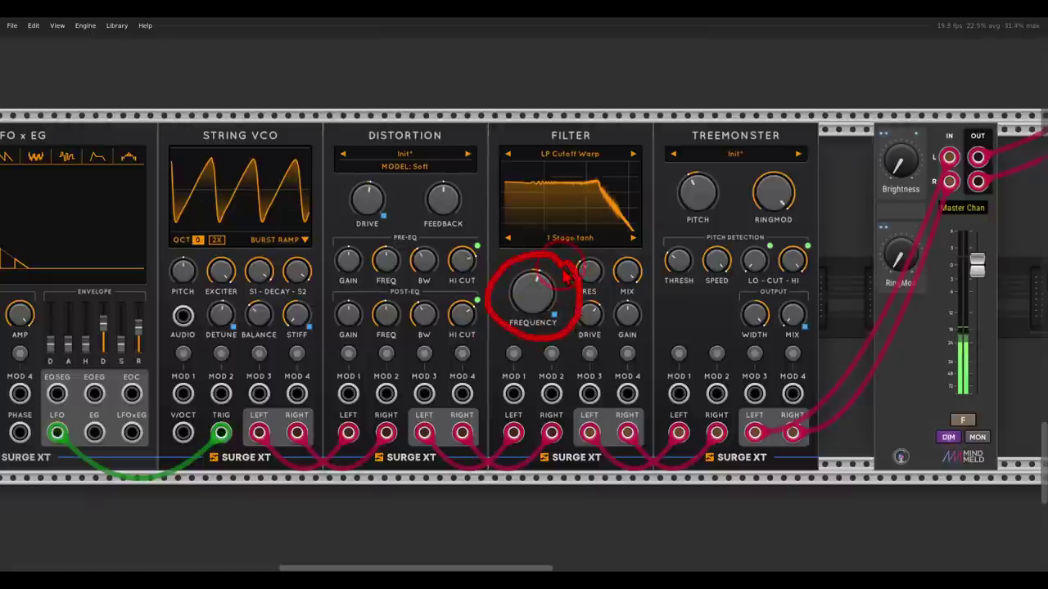
mouse_move(386, 192)
left_mouse_down()
mouse_move(345, 215)
mouse_move(355, 229)
mouse_move(387, 234)
mouse_move(396, 191)
left_mouse_up()
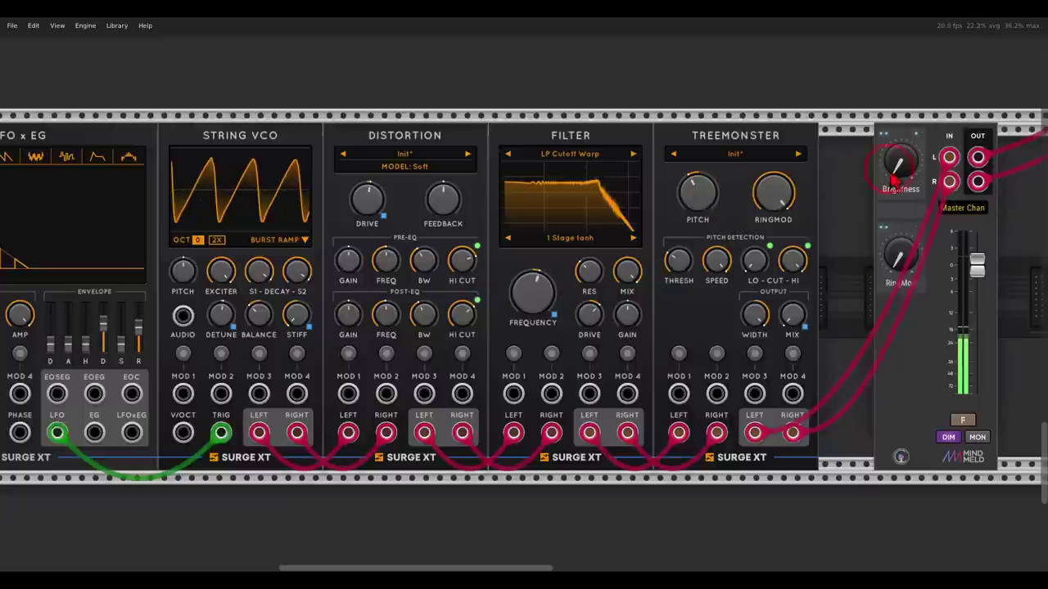
Sweep the Brightness macro up and return it to zero
left_click_drag(899, 162, 855, 45)
mouse_move(238, 288)
left_mouse_down()
mouse_move(212, 303)
mouse_move(221, 350)
mouse_move(243, 302)
left_mouse_up()
mouse_move(901, 164)
left_mouse_down()
mouse_move(938, 344)
mouse_move(880, 88)
mouse_move(853, 58)
mouse_move(888, 164)
mouse_move(904, 307)
left_mouse_up()
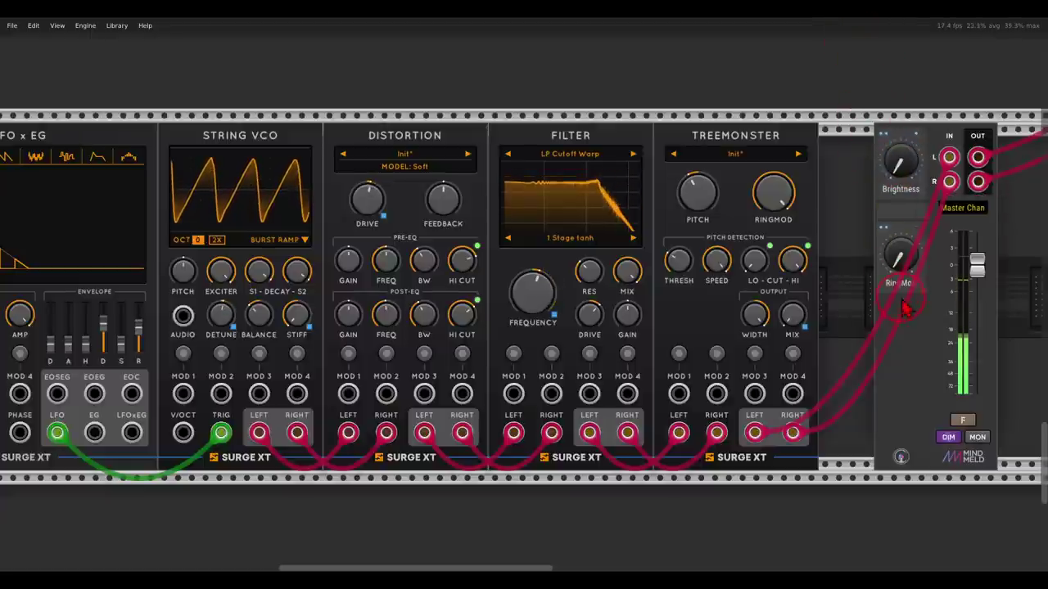
Raise the Brightness macro to about one third of its range
mouse_move(925, 239)
left_mouse_down()
mouse_move(886, 300)
mouse_move(939, 264)
left_mouse_up()
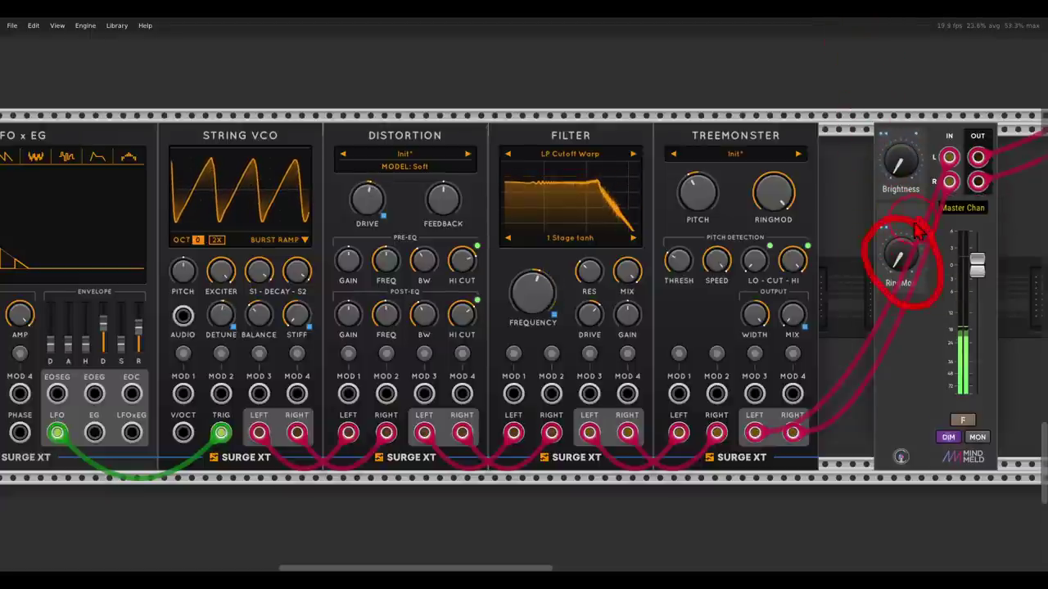
mouse_move(907, 257)
left_click_drag(901, 162, 886, 106)
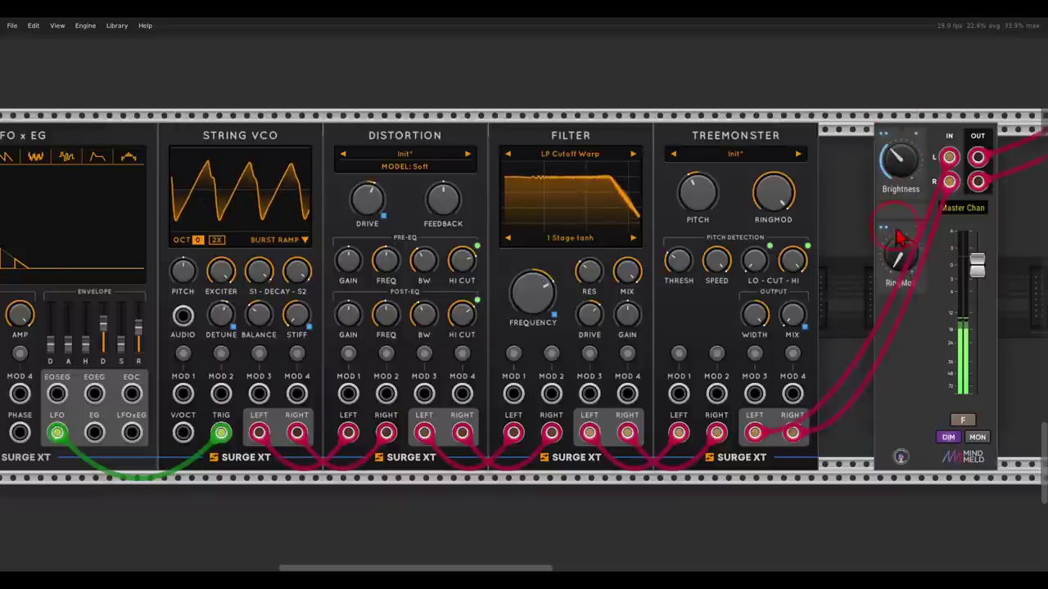
Sweep the RingMod macro up and back to minimum, and toggle the master channel's fade
mouse_move(903, 259)
left_mouse_down()
mouse_move(865, 122)
mouse_move(870, 174)
left_mouse_up()
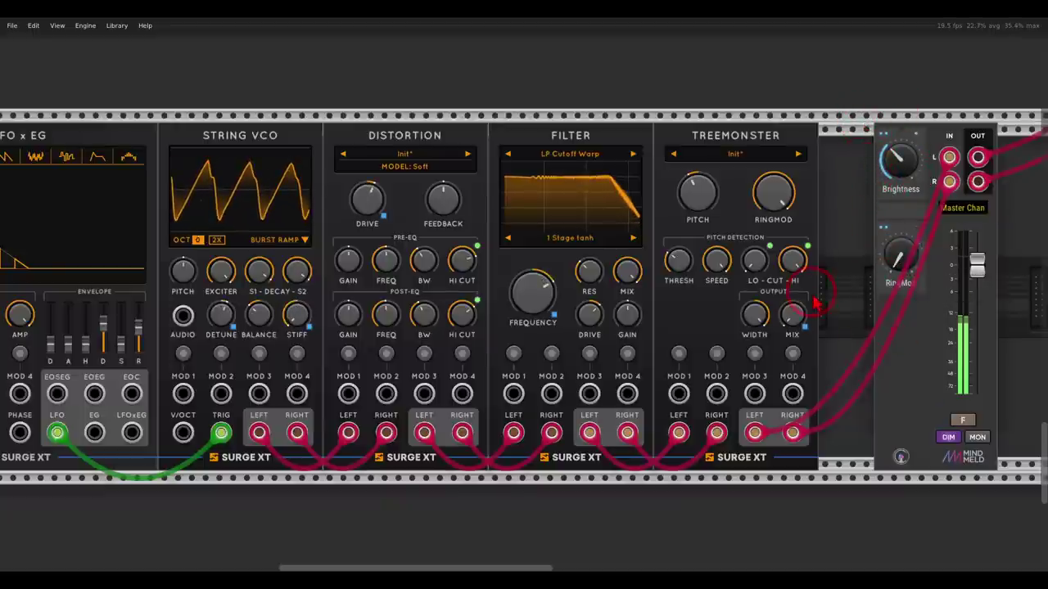
mouse_move(817, 302)
left_mouse_down()
mouse_move(757, 332)
mouse_move(856, 293)
left_mouse_up()
mouse_move(897, 255)
left_mouse_down()
mouse_move(887, 102)
mouse_move(886, 223)
mouse_move(840, 83)
mouse_move(848, 173)
mouse_move(874, 261)
mouse_move(850, 131)
mouse_move(866, 255)
mouse_move(894, 335)
left_mouse_up()
left_click(962, 419)
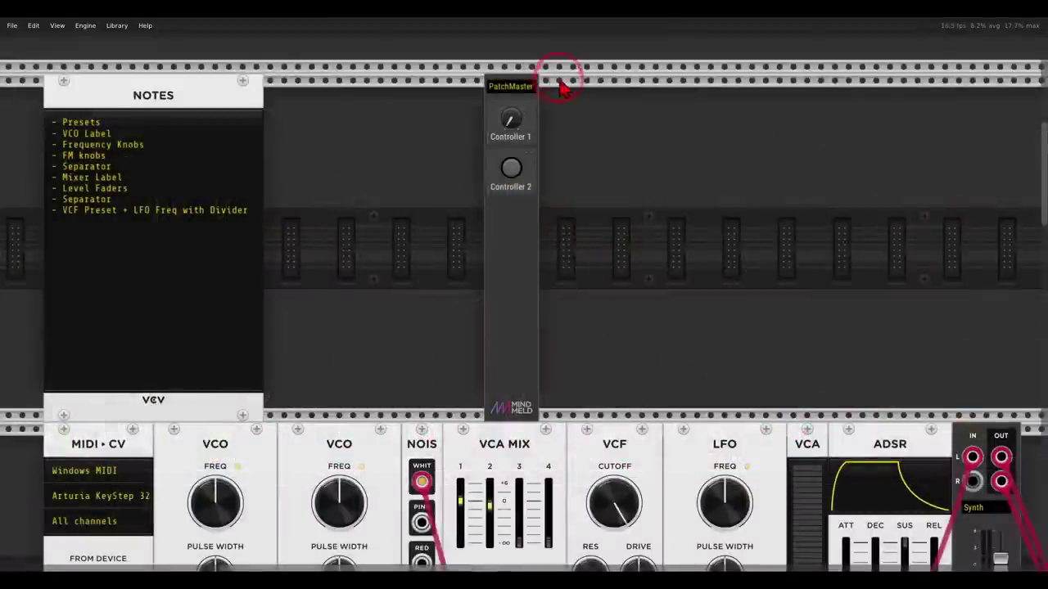
Load the LFO factory preset into the PatchMaster module
mouse_move(573, 74)
left_mouse_down()
mouse_move(459, 104)
mouse_move(509, 141)
mouse_move(563, 123)
mouse_move(570, 92)
left_mouse_up()
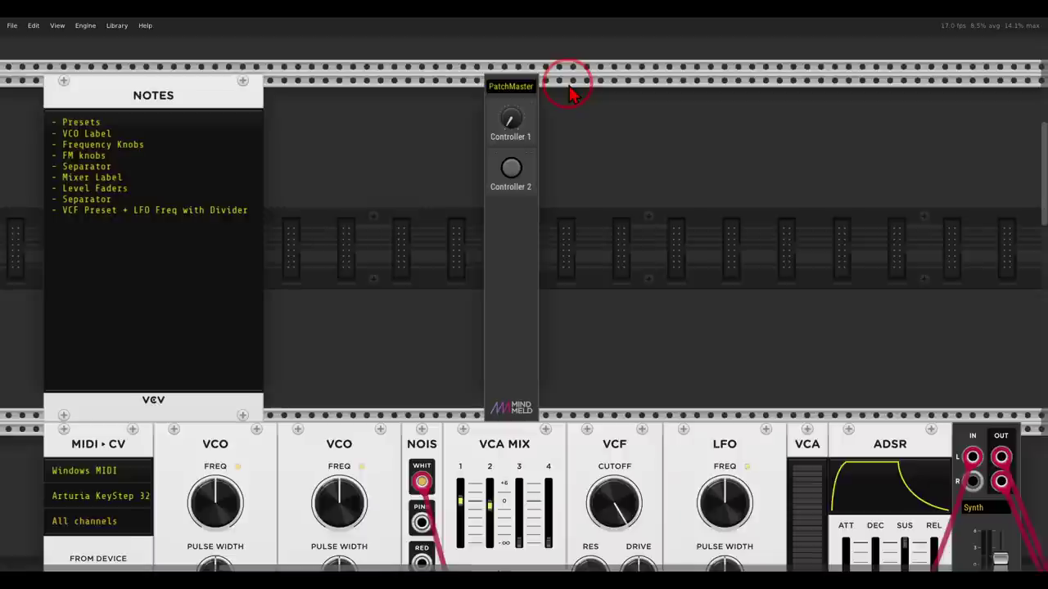
right_click(514, 273)
mouse_move(589, 308)
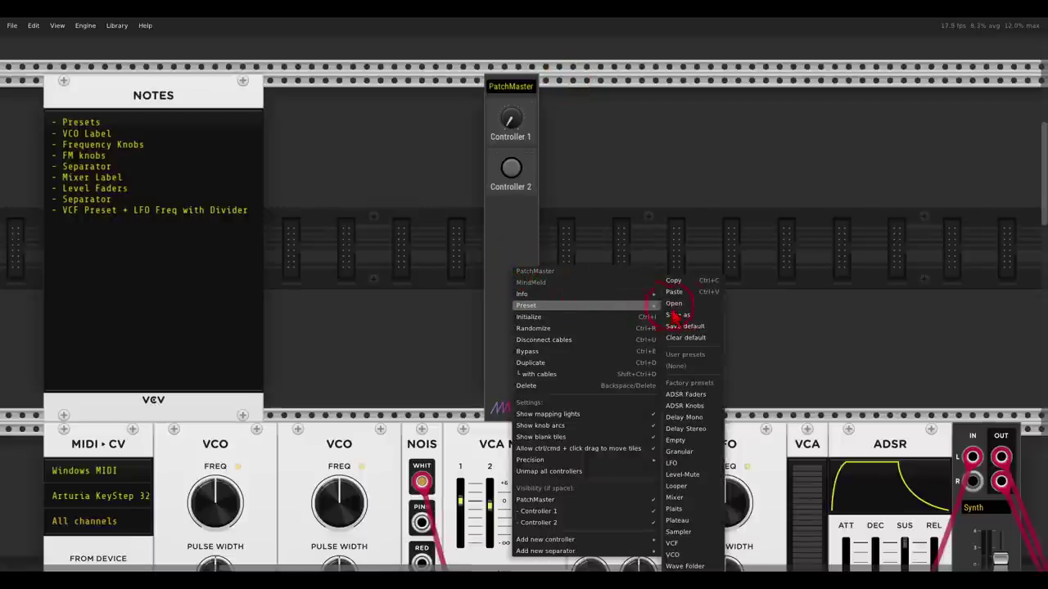
left_click(673, 464)
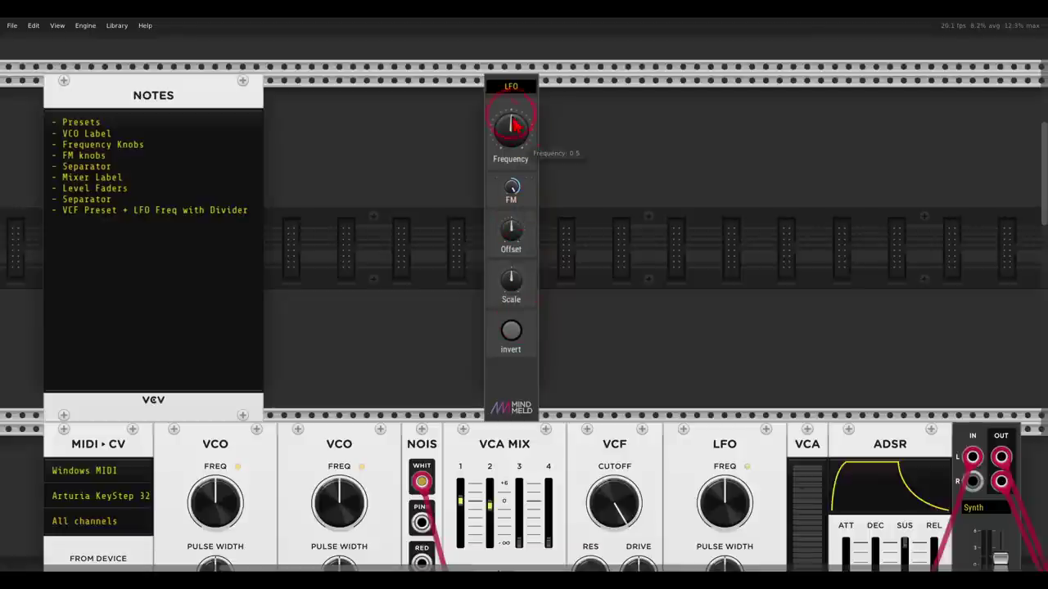
Load the VCF factory preset into the PatchMaster module
right_click(508, 378)
mouse_move(565, 286)
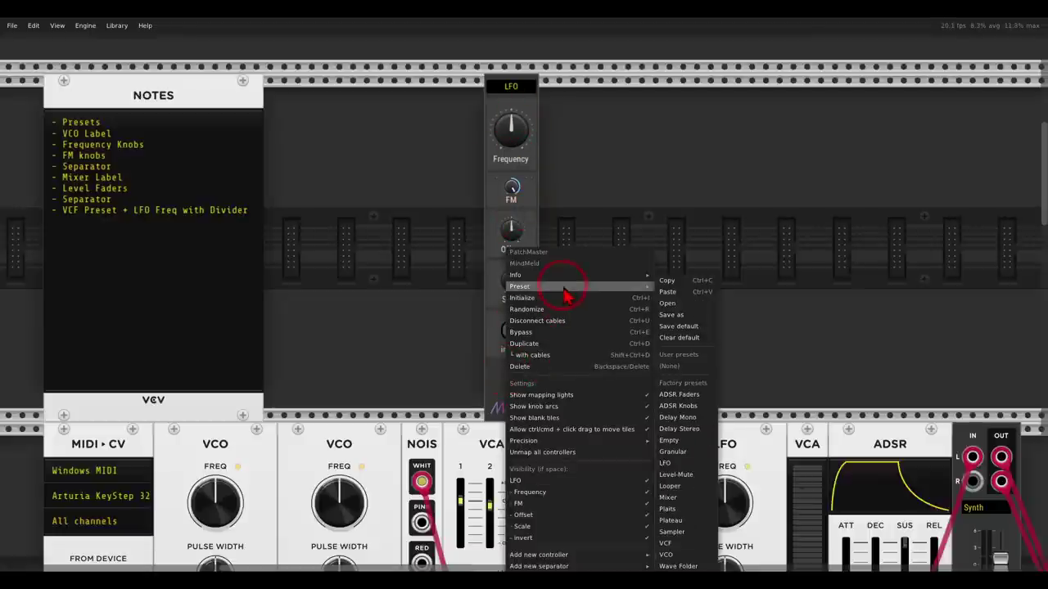
left_click(694, 543)
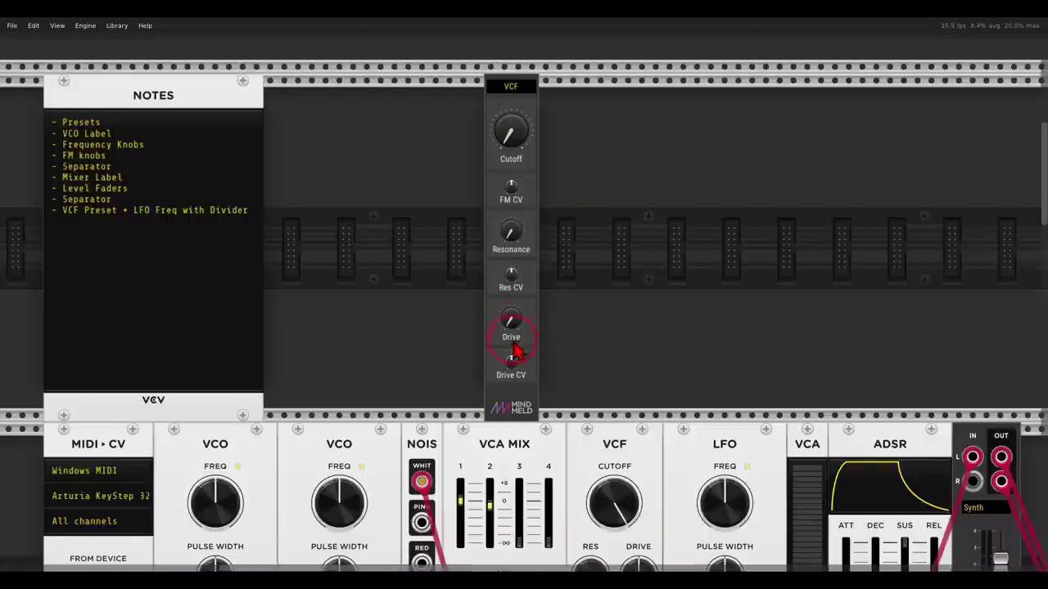
Load the Empty factory preset into the PatchMaster module
right_click(514, 402)
mouse_move(584, 276)
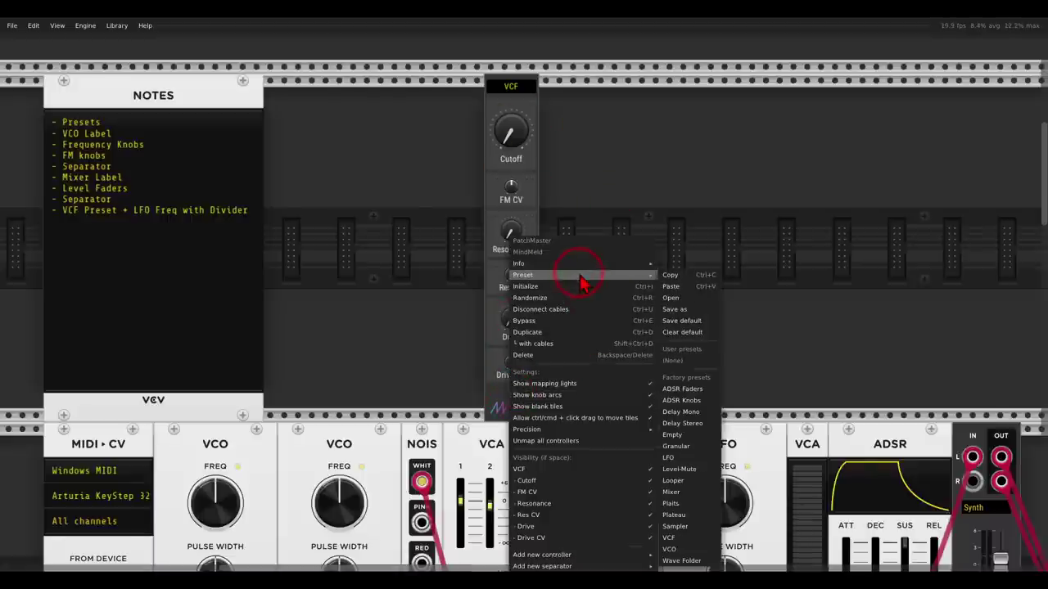
left_click(693, 437)
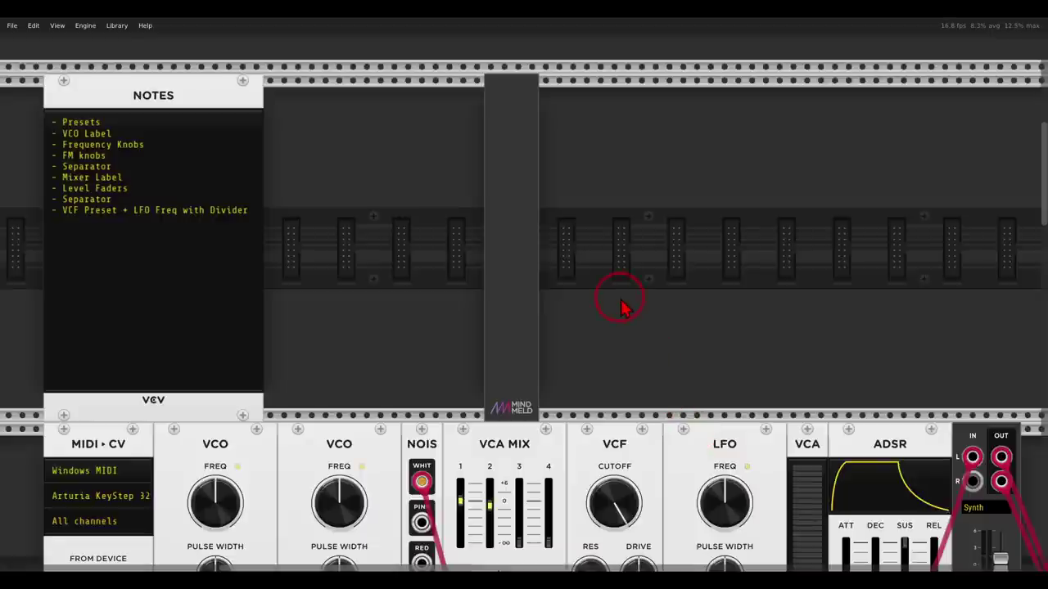
Add a divider label separator to the empty PatchMaster module
scroll(620, 304, "down", 5)
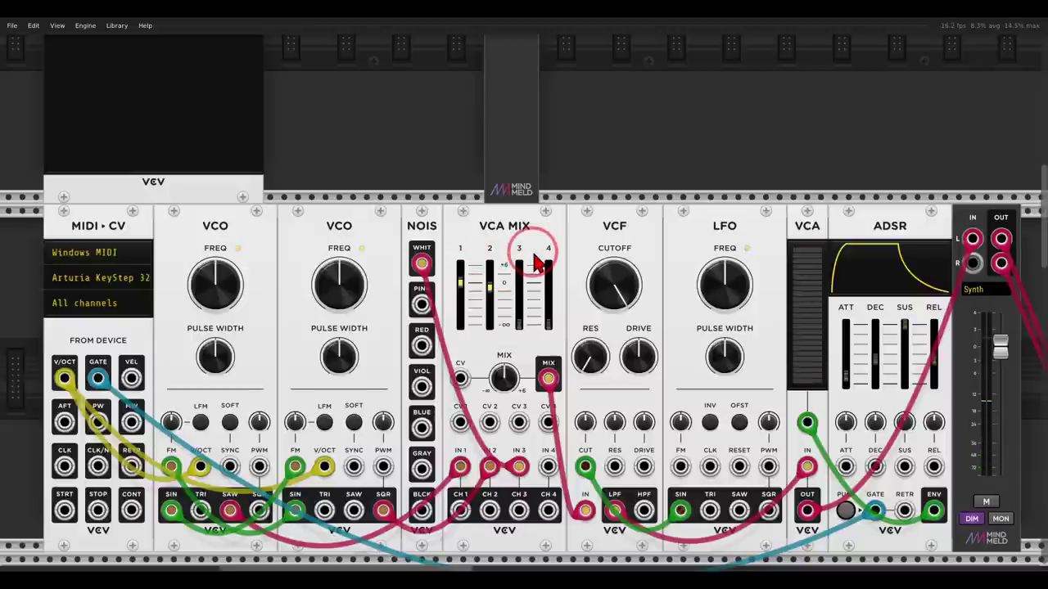
scroll(542, 244, "up", 5)
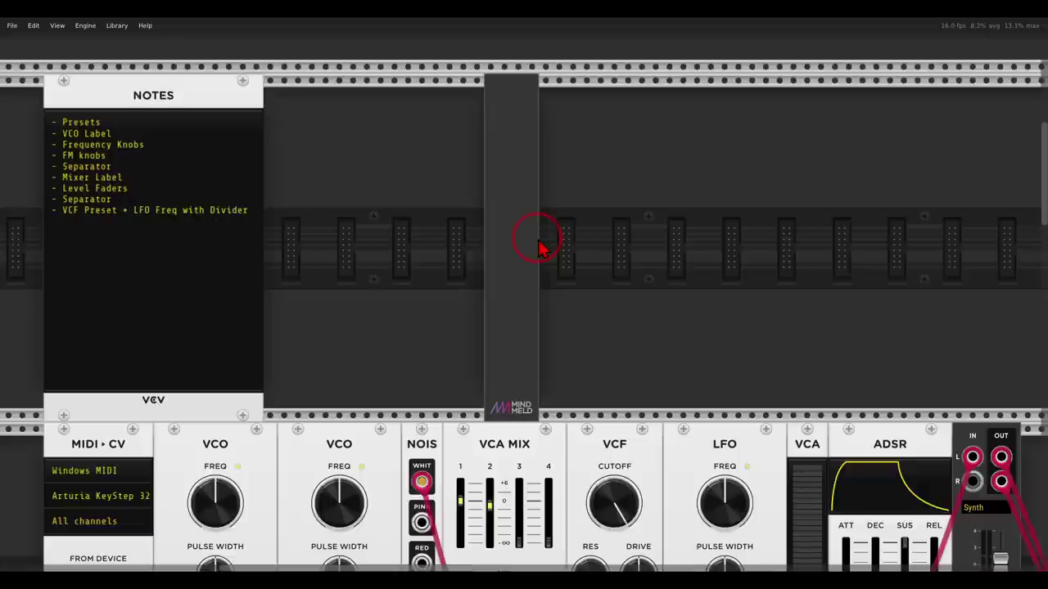
left_click_drag(583, 222, 587, 235)
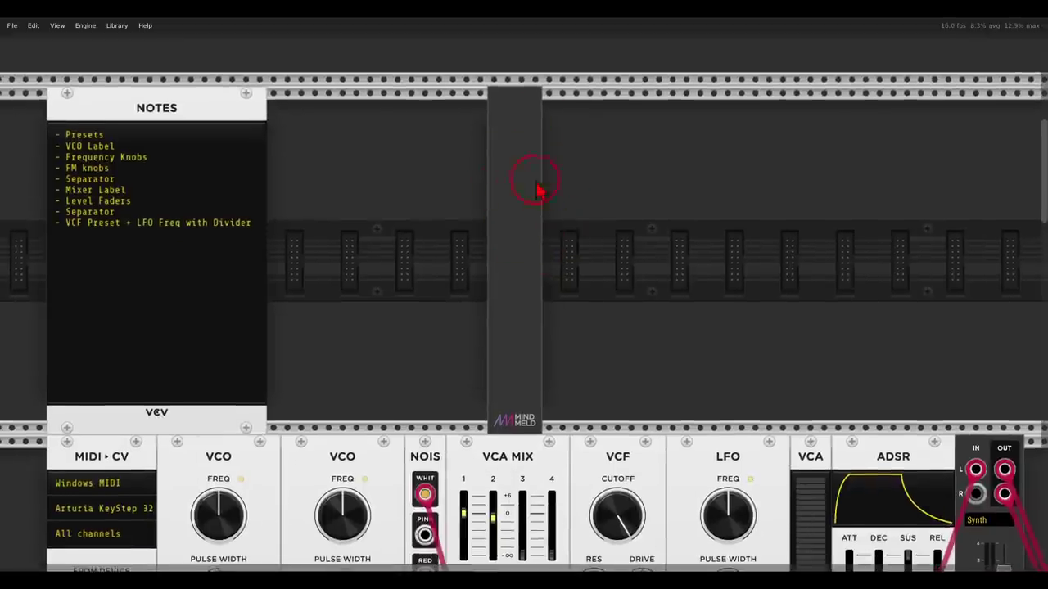
right_click(517, 246)
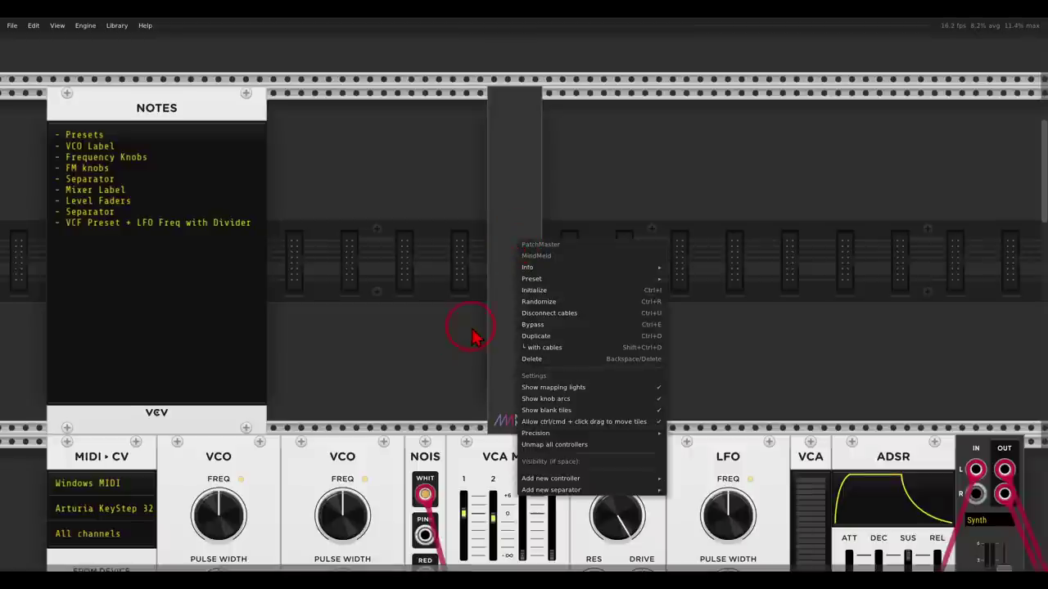
mouse_move(524, 491)
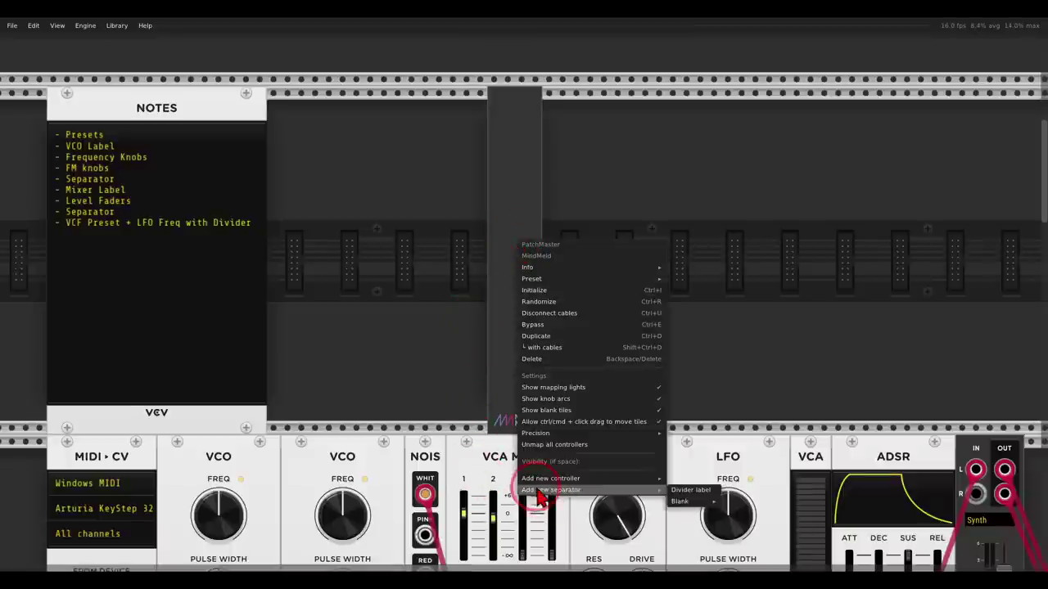
left_click(690, 491)
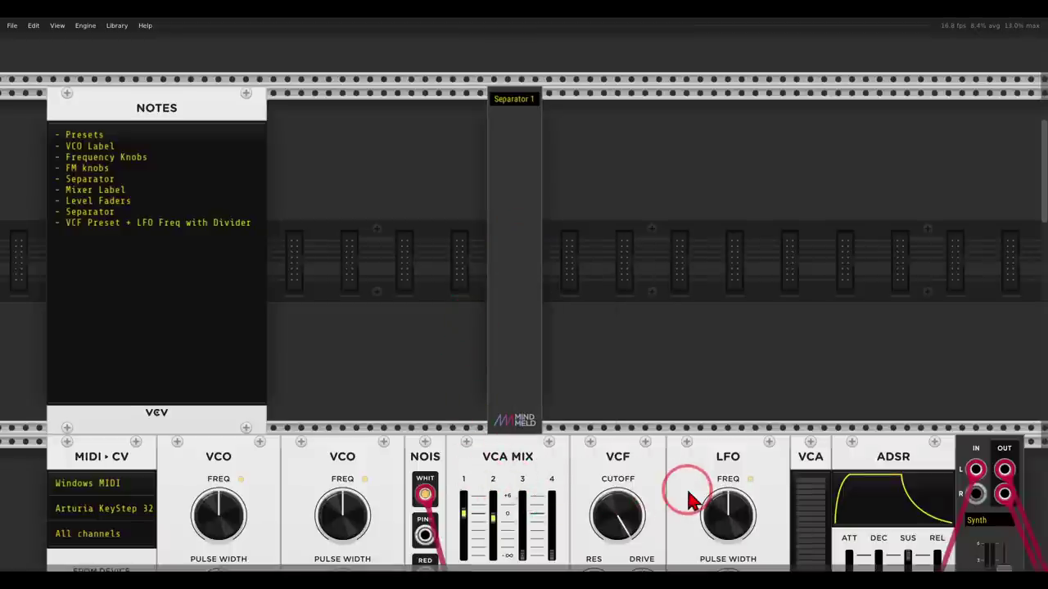
Rename the PatchMaster separator label to VCO
right_click(509, 102)
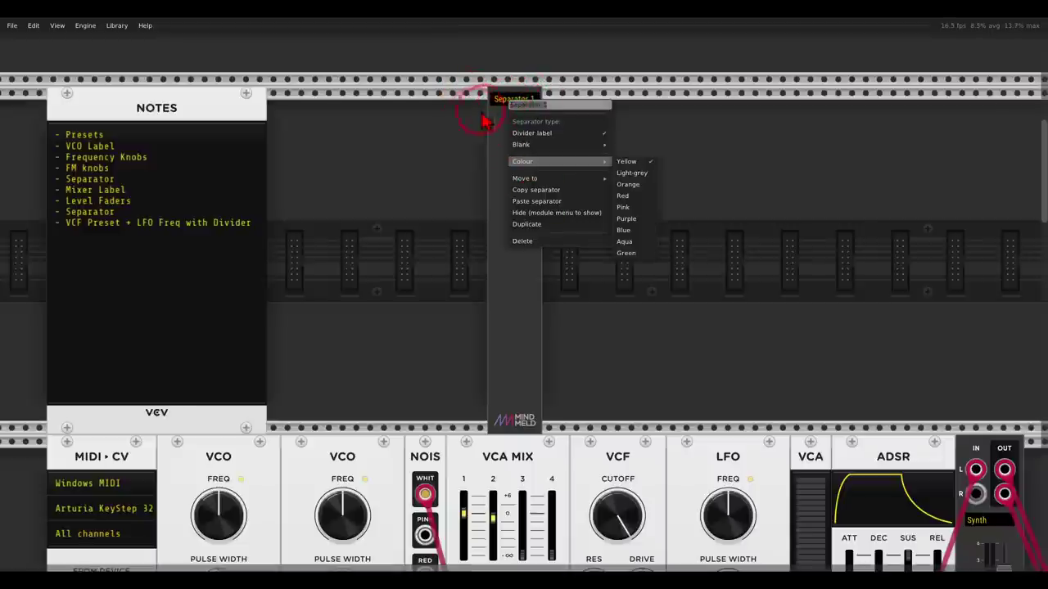
left_click(566, 106)
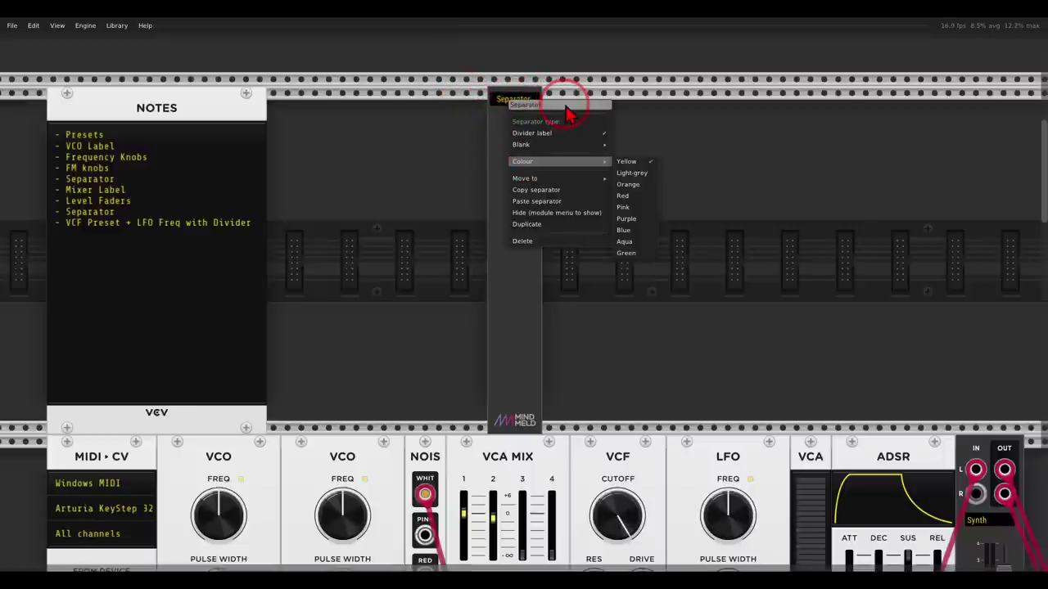
key("BackSpace")
key("BackSpace")
key("BackSpace")
key("BackSpace")
key("BackSpace")
key("BackSpace")
key("BackSpace")
key("BackSpace")
key("BackSpace")
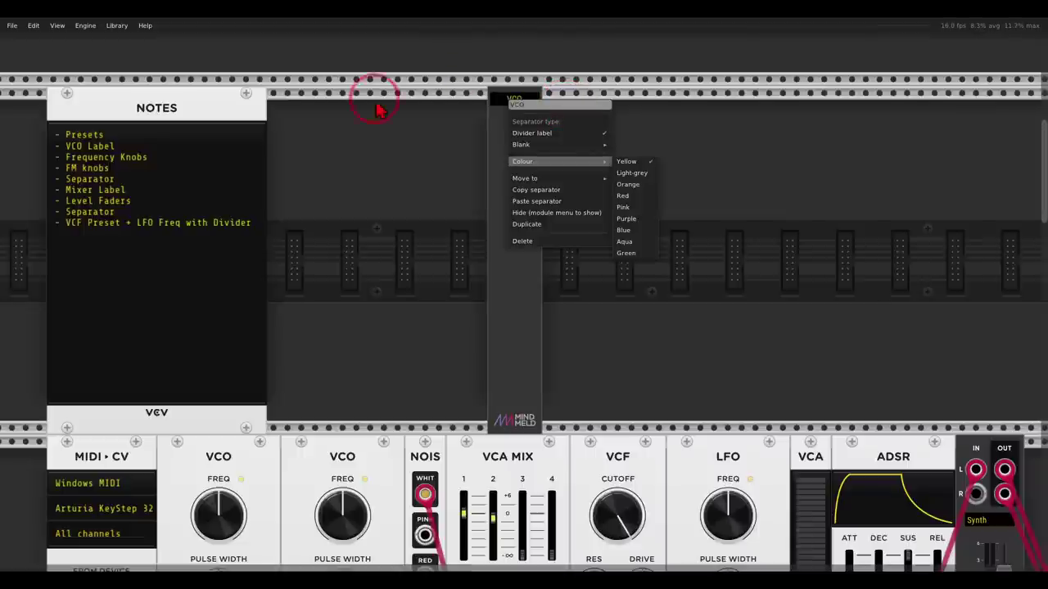
left_click(390, 142)
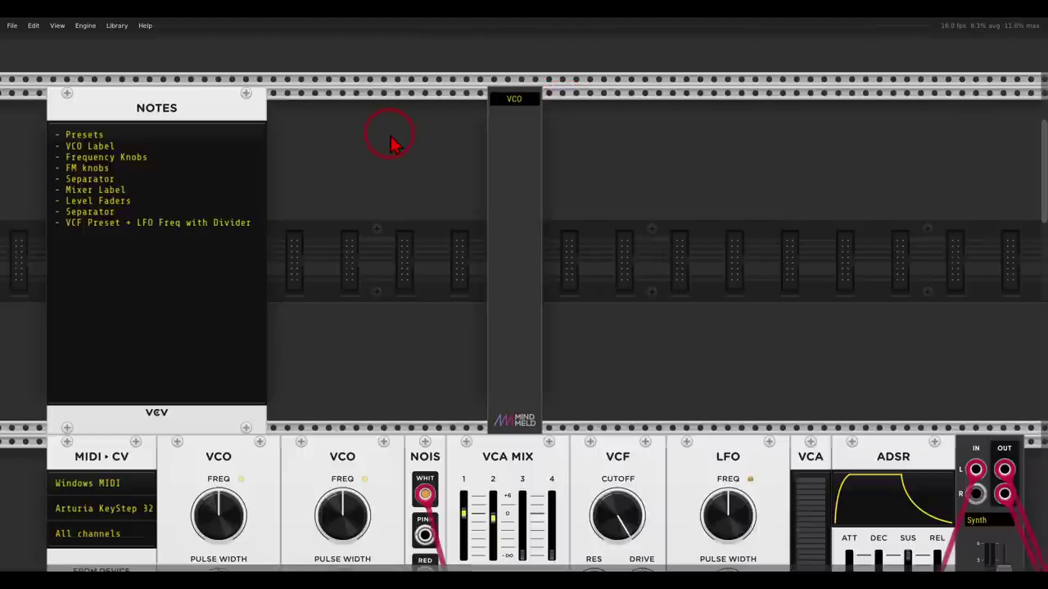
Add a large bipolar knob controller beneath the VCO label in PatchMaster
scroll(385, 292, "down", 4)
scroll(398, 292, "left", 1)
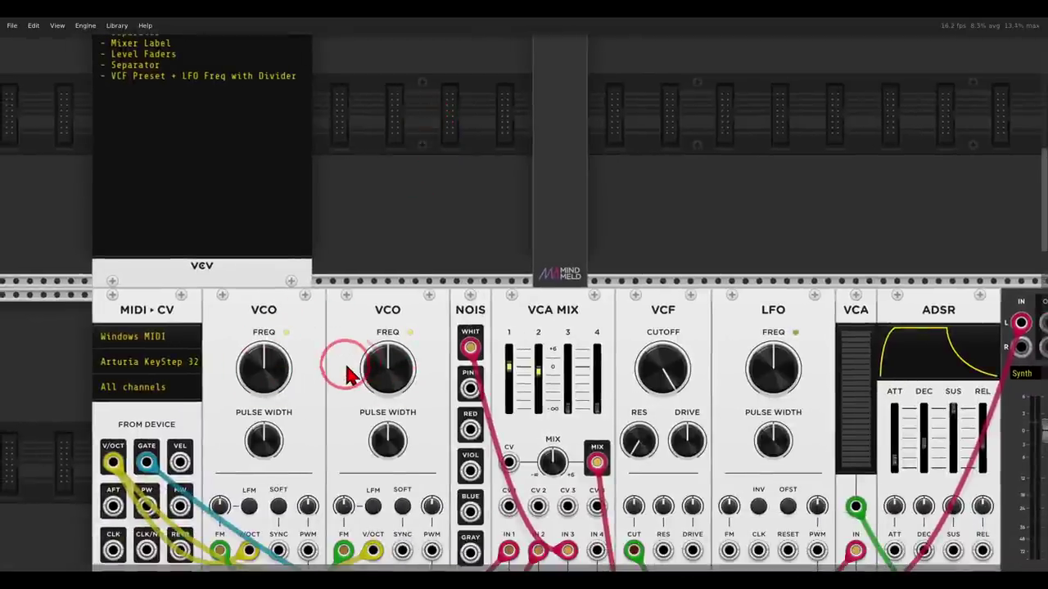
scroll(432, 204, "right", 2)
scroll(442, 197, "up", 4)
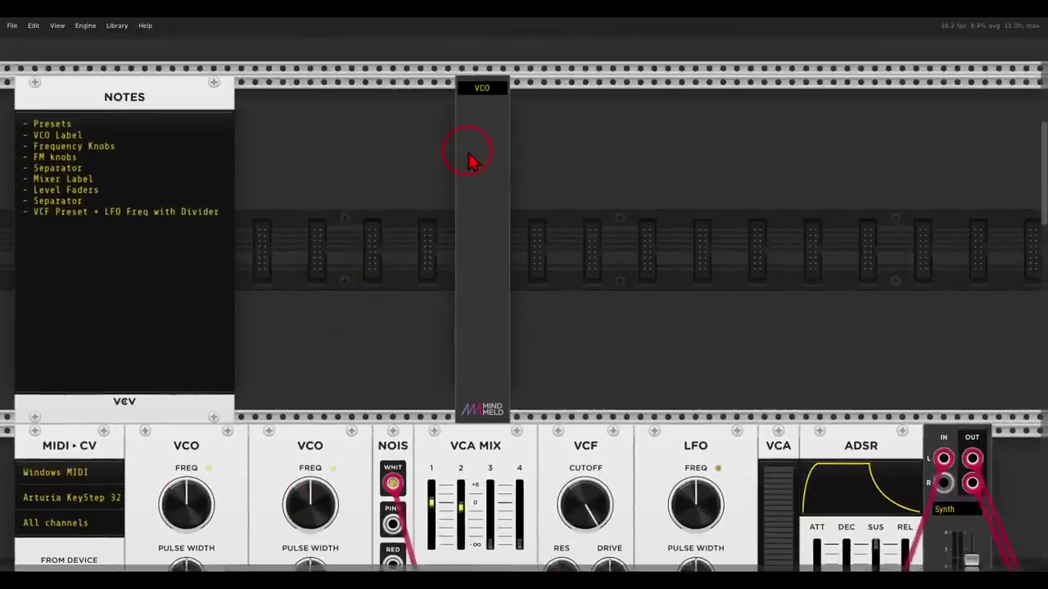
right_click(464, 158)
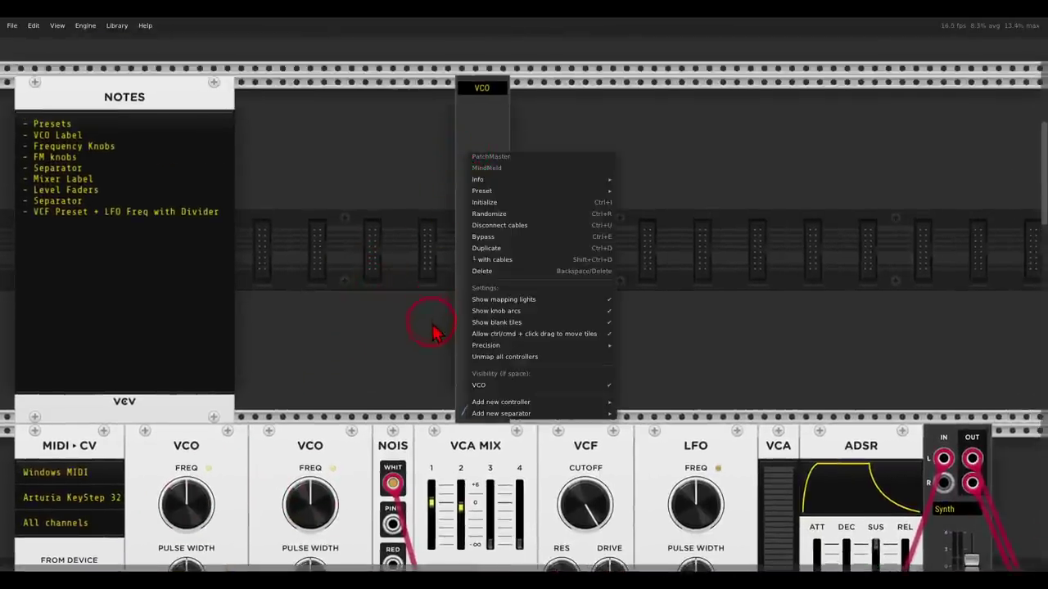
mouse_move(479, 402)
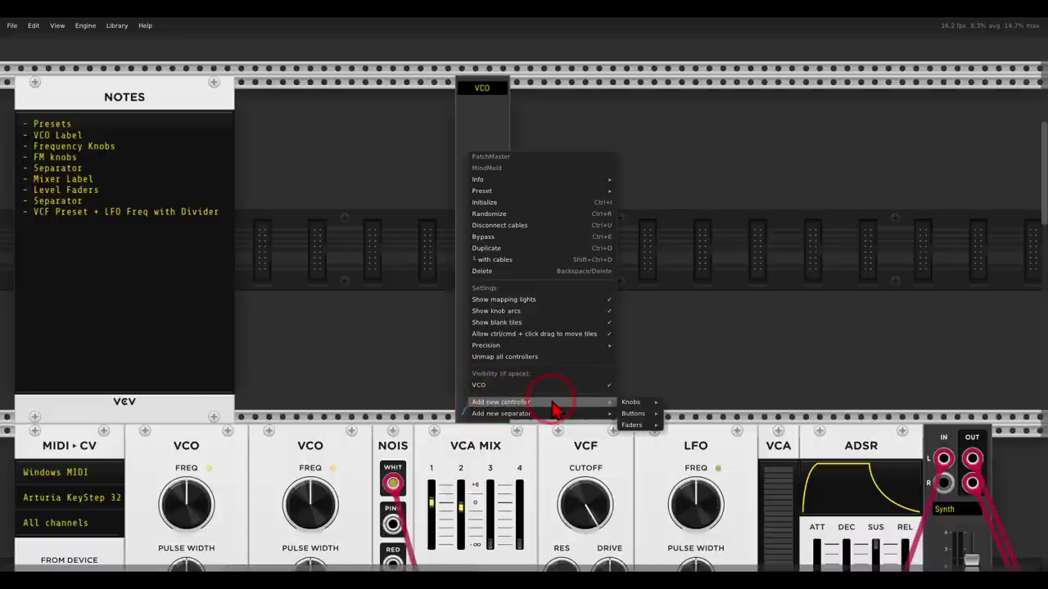
mouse_move(634, 404)
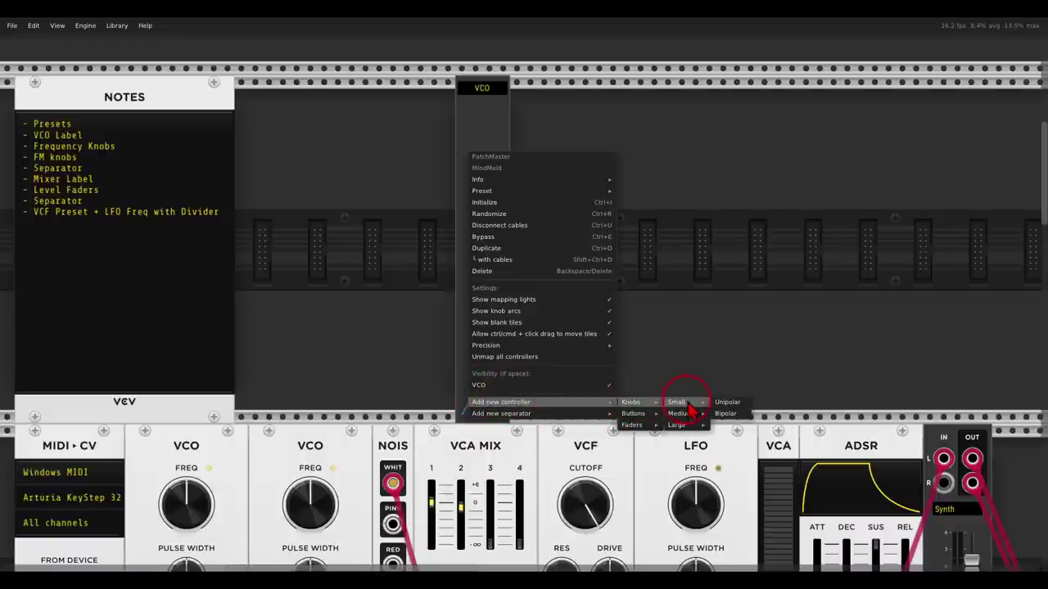
mouse_move(676, 425)
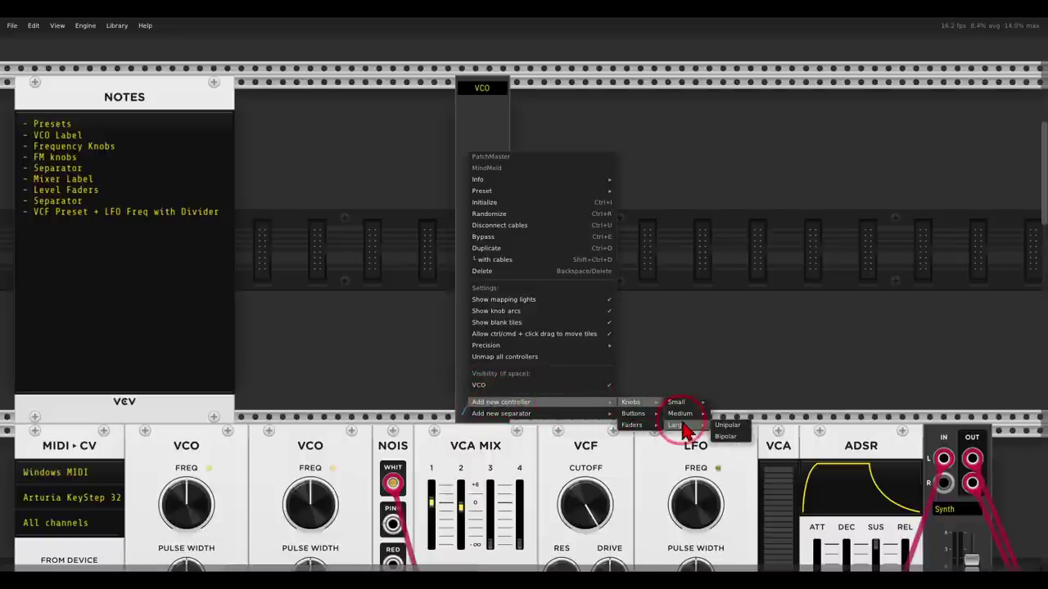
left_click(729, 440)
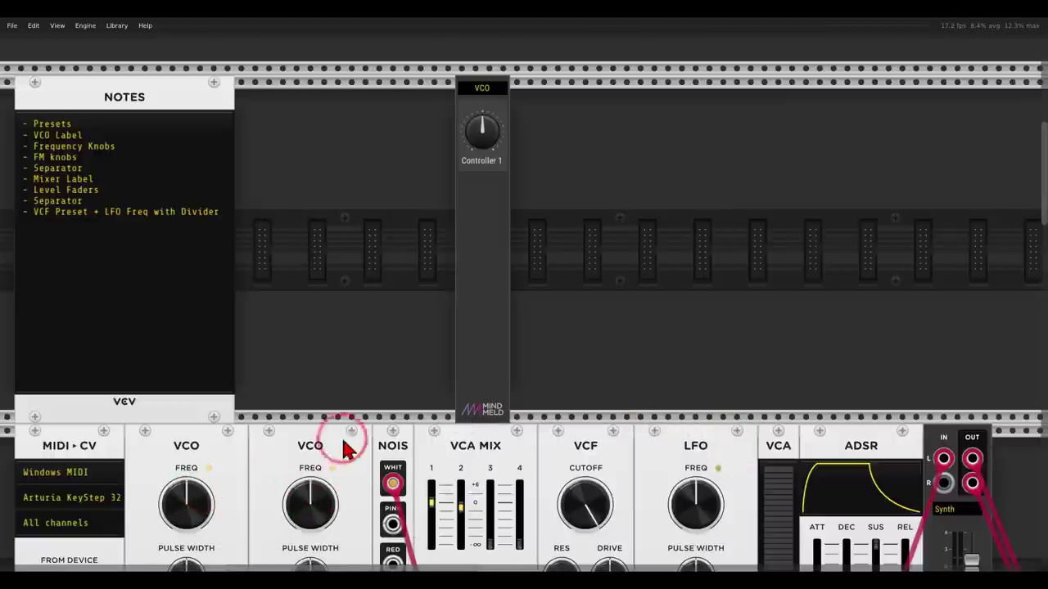
Duplicate the large knob and map the upper one to the first VCO module's FREQ knob
left_click(467, 163)
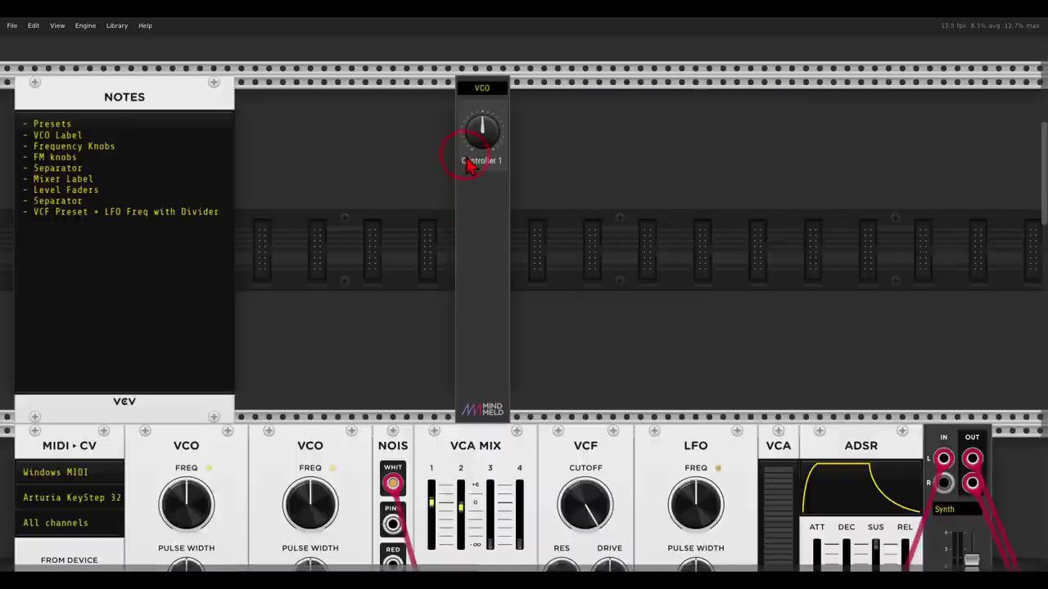
right_click(470, 163)
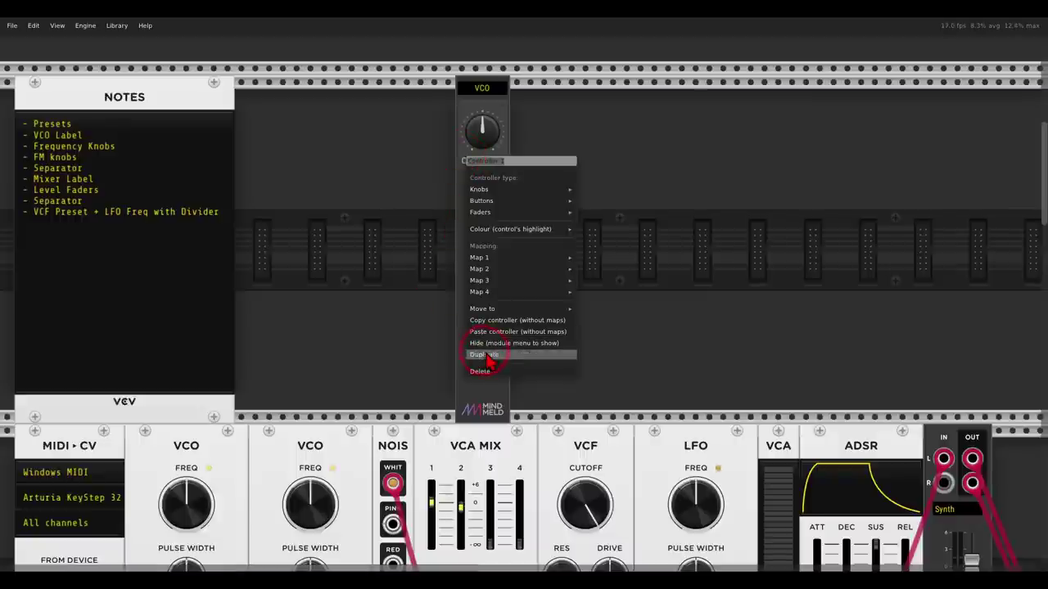
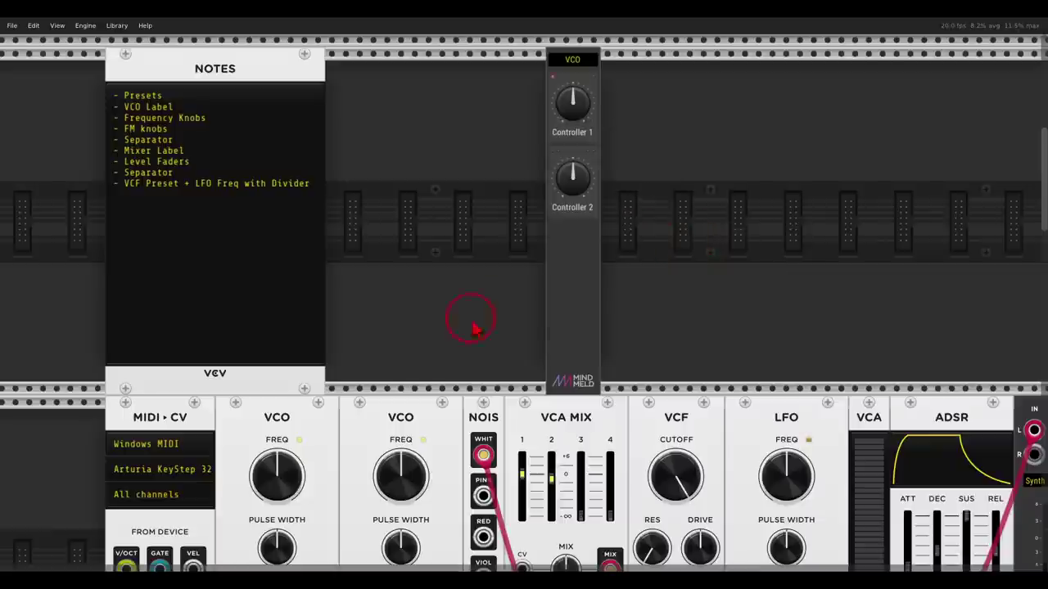
left_click(288, 482)
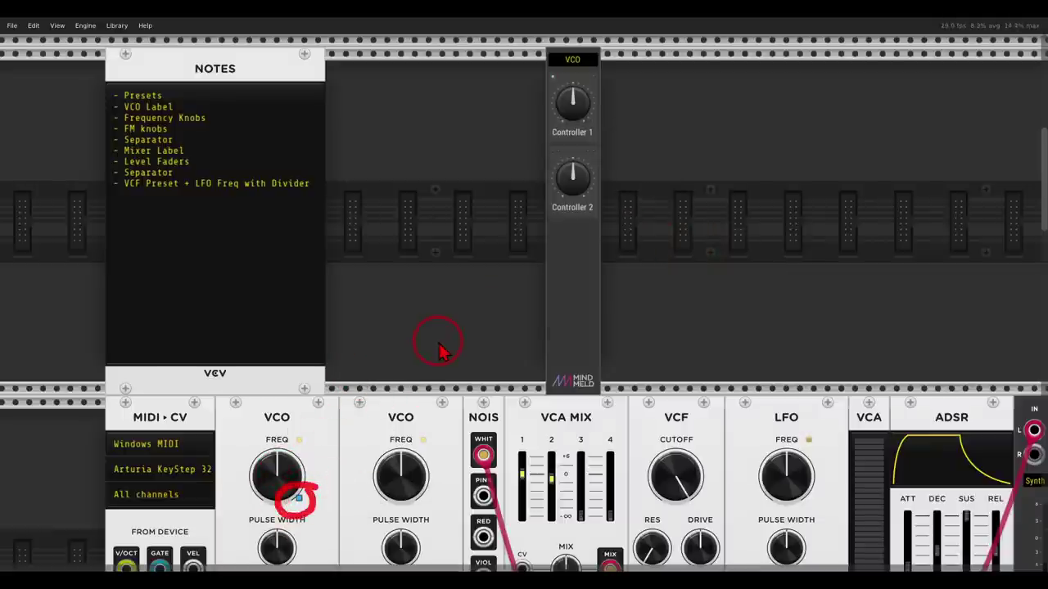
Try out the upper PatchMaster knob and name it VCO 1 FREQ
left_click_drag(568, 98, 566, 133)
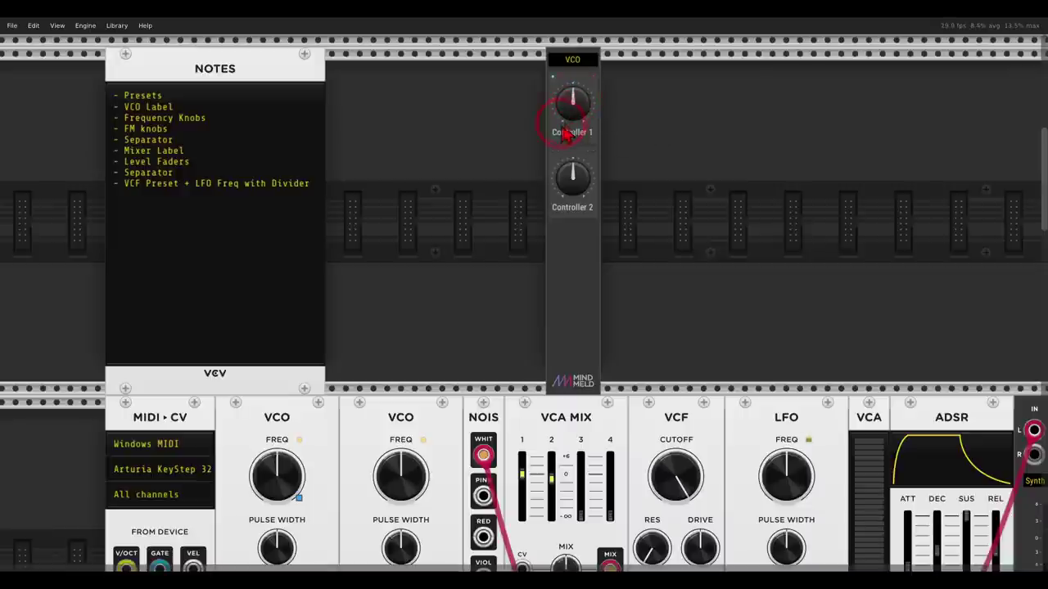
right_click(561, 140)
type("VCO 1")
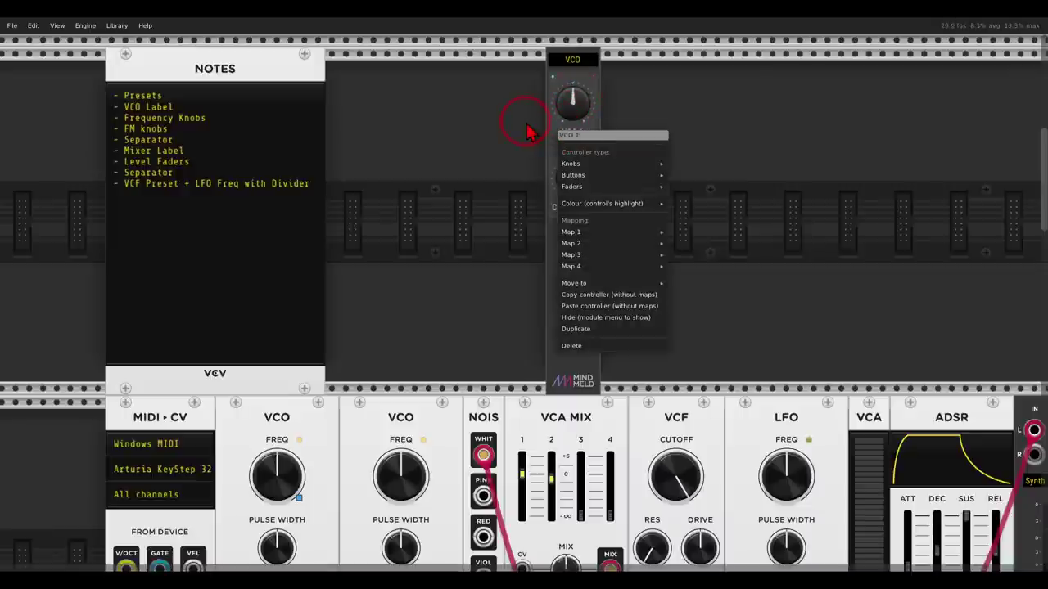
key("Return")
mouse_move(576, 104)
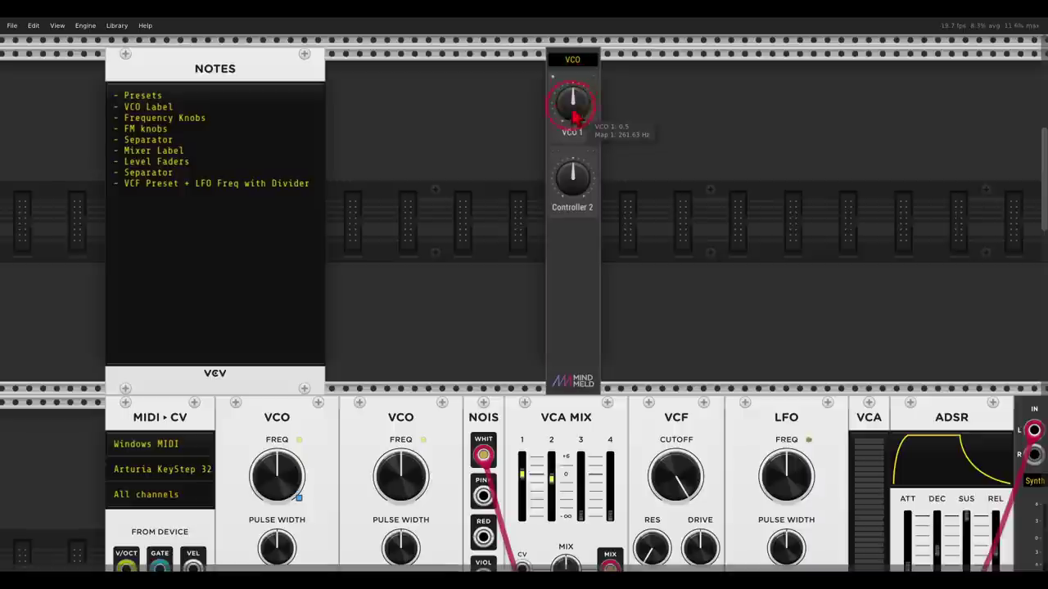
right_click(565, 134)
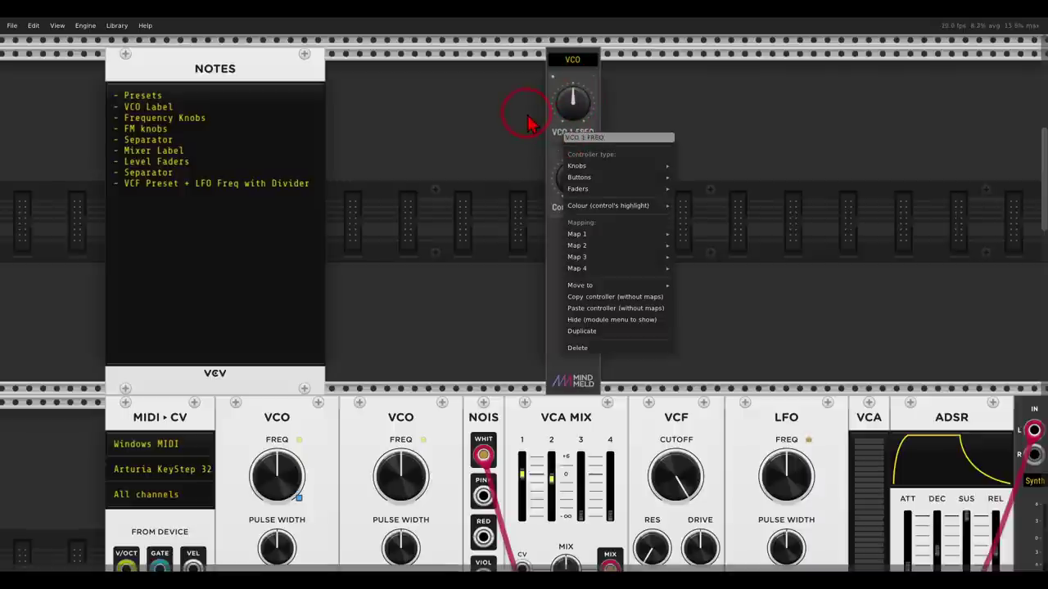
key("Return")
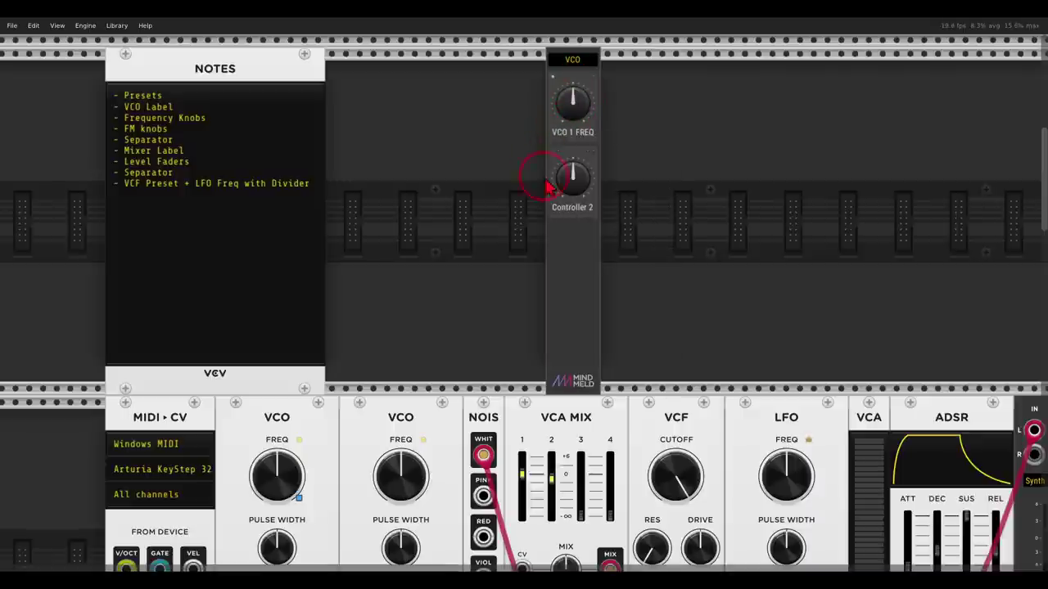
Map the lower PatchMaster knob to the second VCO module's FREQ knob and name it VCO 2 FREQ
right_click(556, 221)
mouse_move(606, 310)
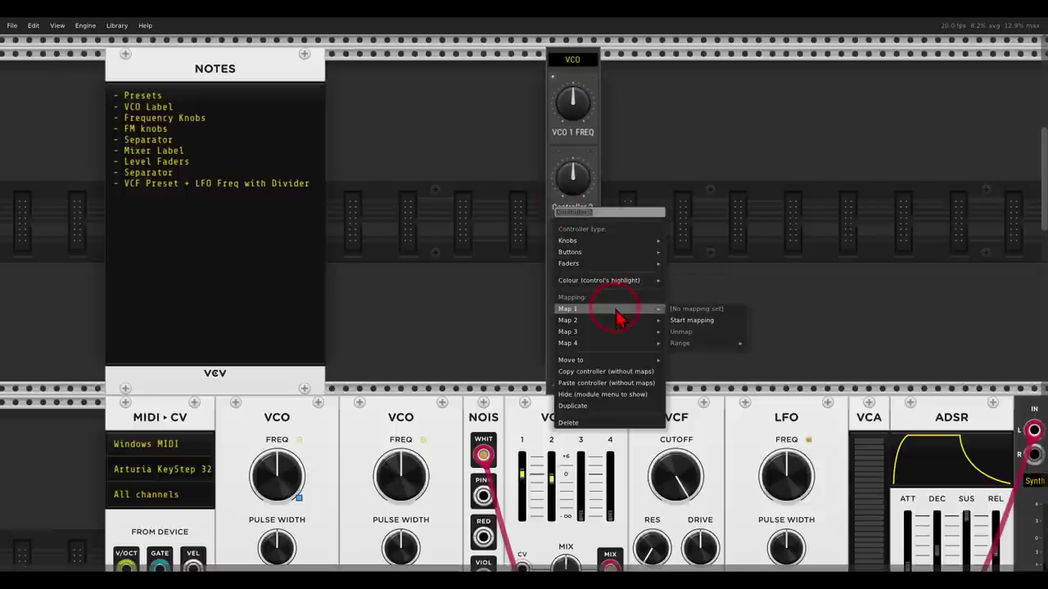
left_click(712, 322)
left_click(418, 470)
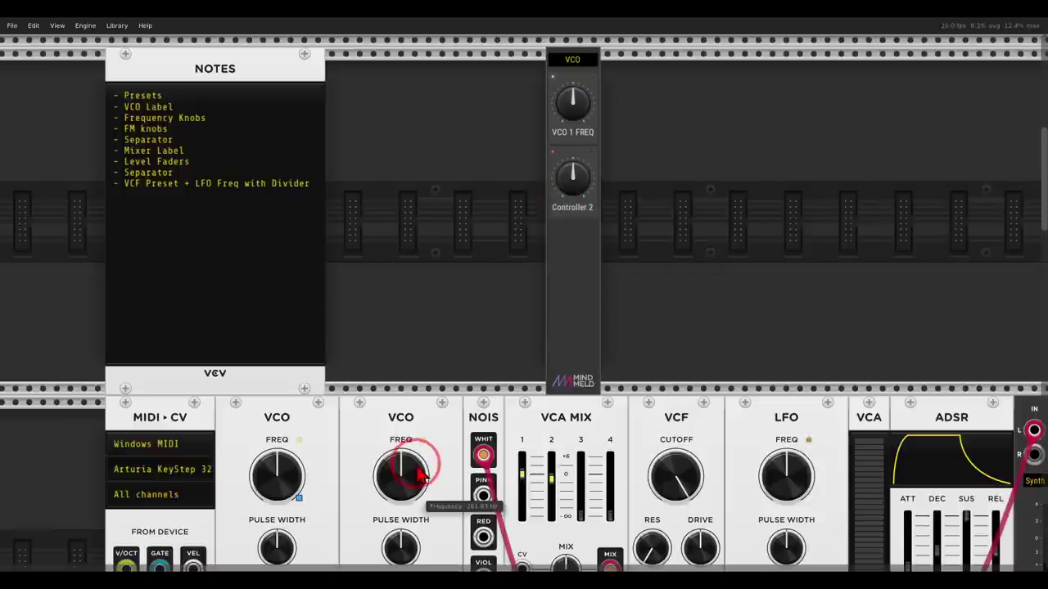
left_click(473, 325)
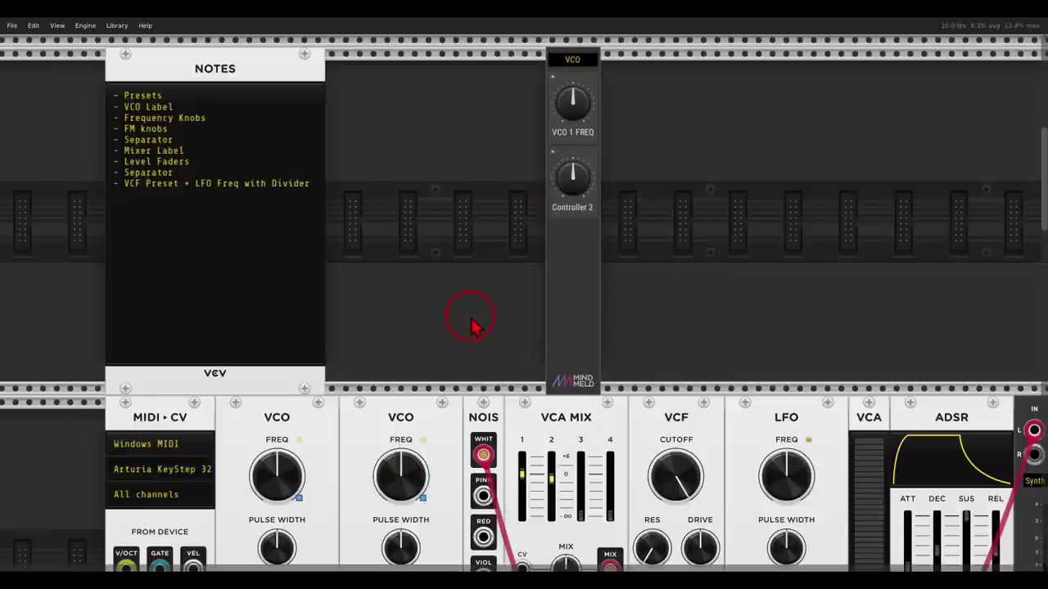
right_click(554, 208)
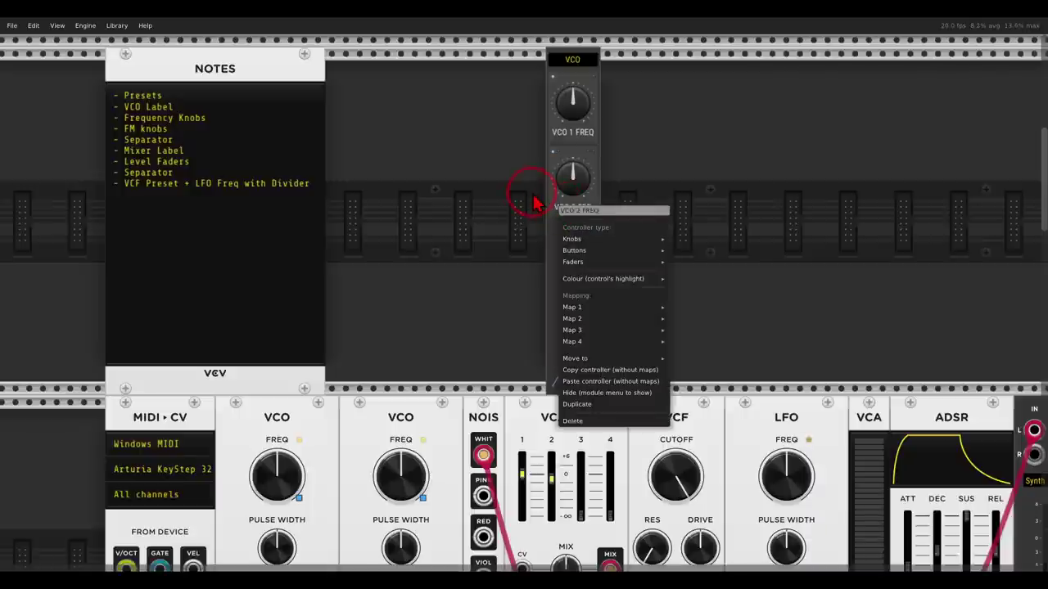
left_click(528, 199)
Turn the VCO 1 FREQ knob and reset it to centre, and turn VCO 2 FREQ slightly below centre
left_click_drag(561, 98, 568, 109)
double_click(568, 110)
left_click_drag(576, 185, 578, 192)
double_click(573, 190)
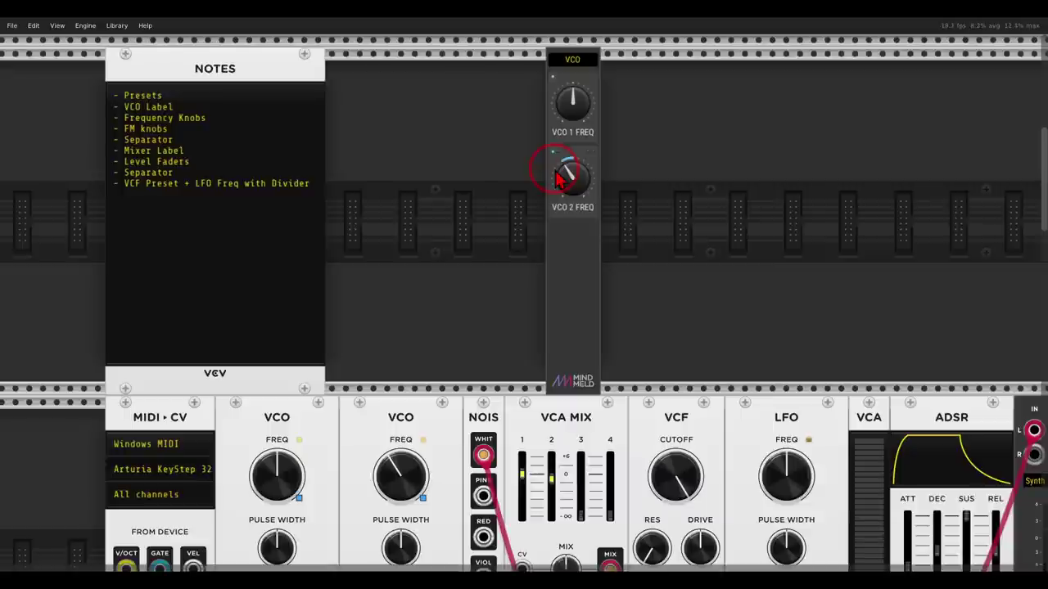
left_click_drag(484, 336, 499, 121)
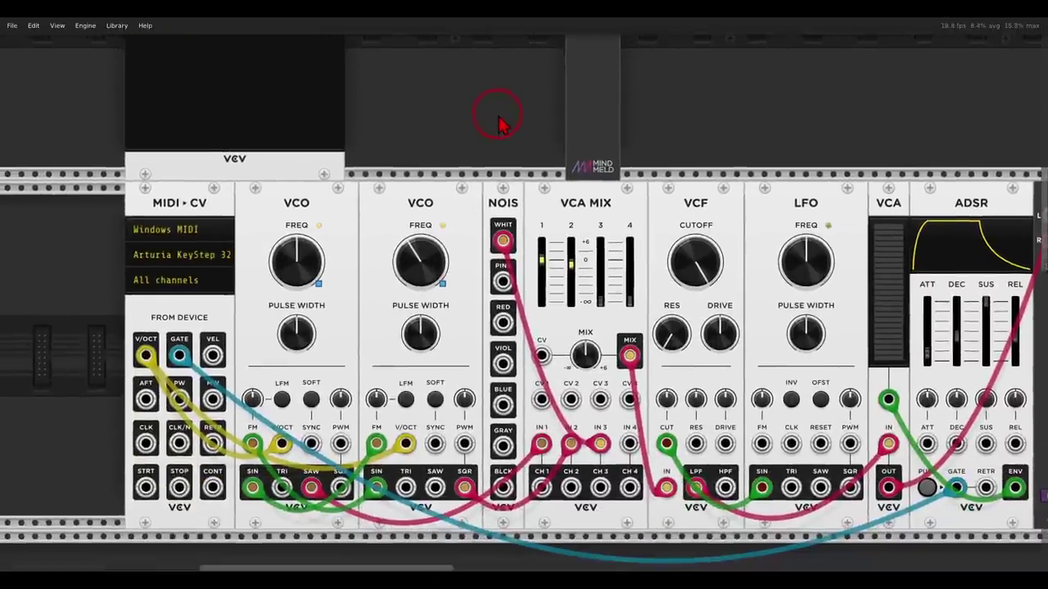
mouse_move(396, 370)
left_mouse_down()
mouse_move(372, 414)
mouse_move(387, 353)
left_mouse_up()
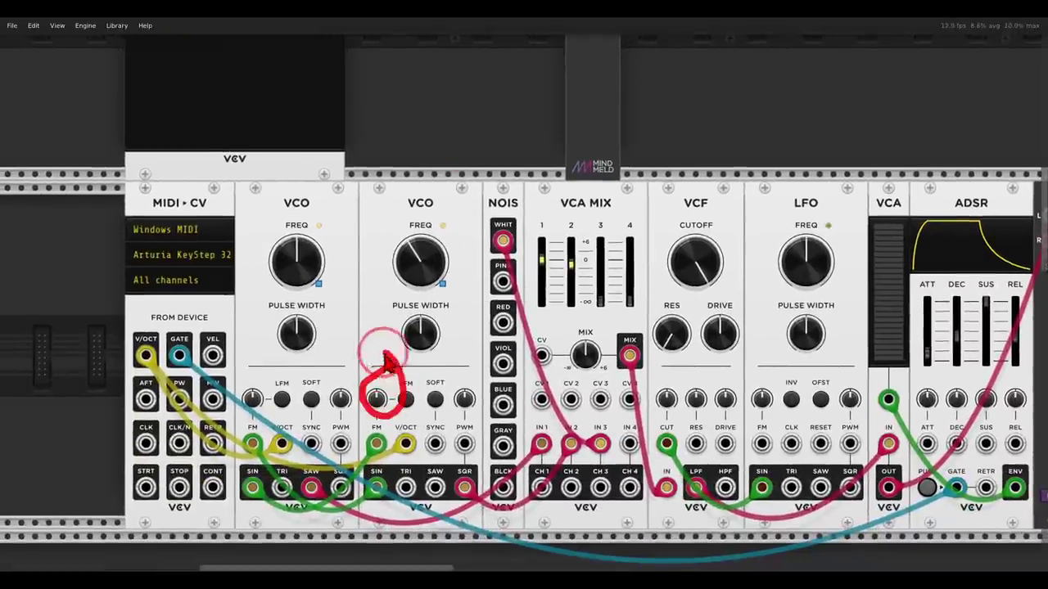
mouse_move(257, 378)
left_mouse_down()
mouse_move(230, 415)
mouse_move(262, 417)
mouse_move(257, 377)
left_mouse_up()
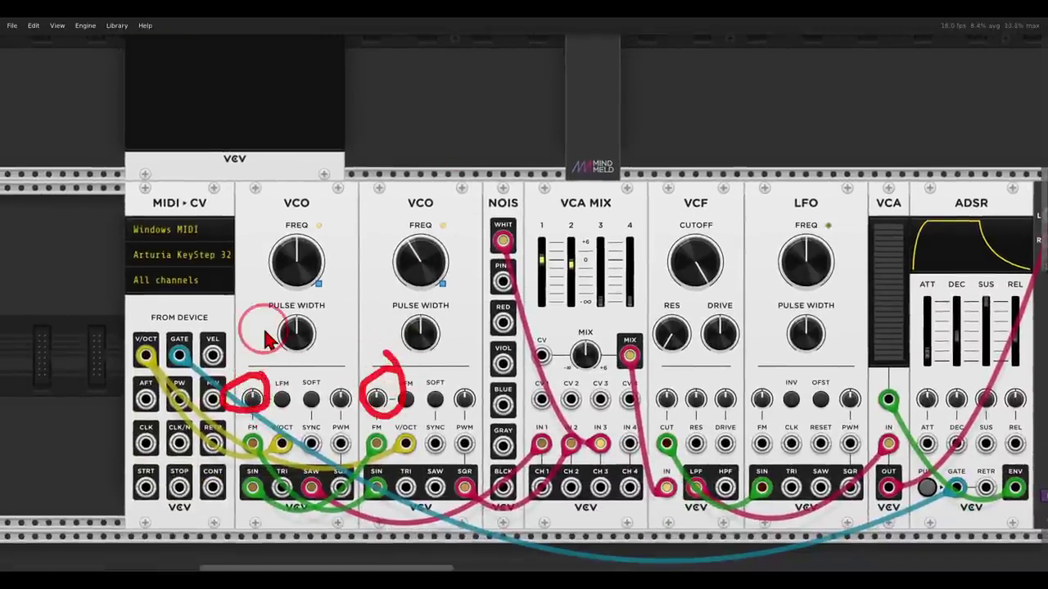
mouse_move(267, 468)
left_mouse_down()
mouse_move(360, 426)
mouse_move(361, 481)
mouse_move(309, 443)
left_mouse_up()
key("Escape")
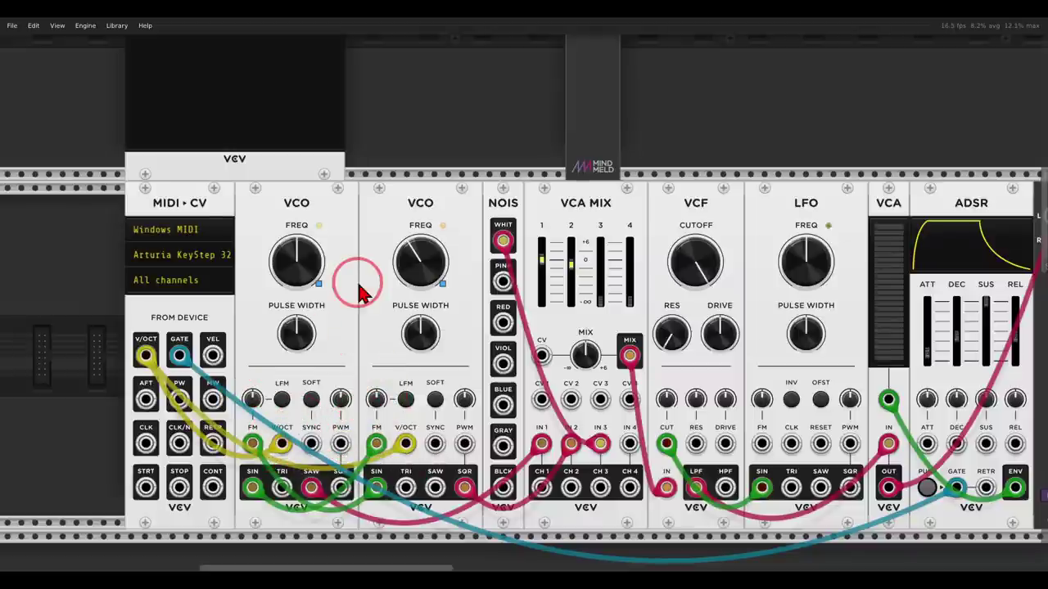
Add a small bipolar knob to the PatchMaster panel below VCO 2 FREQ and duplicate it
scroll(507, 98, "up", 5)
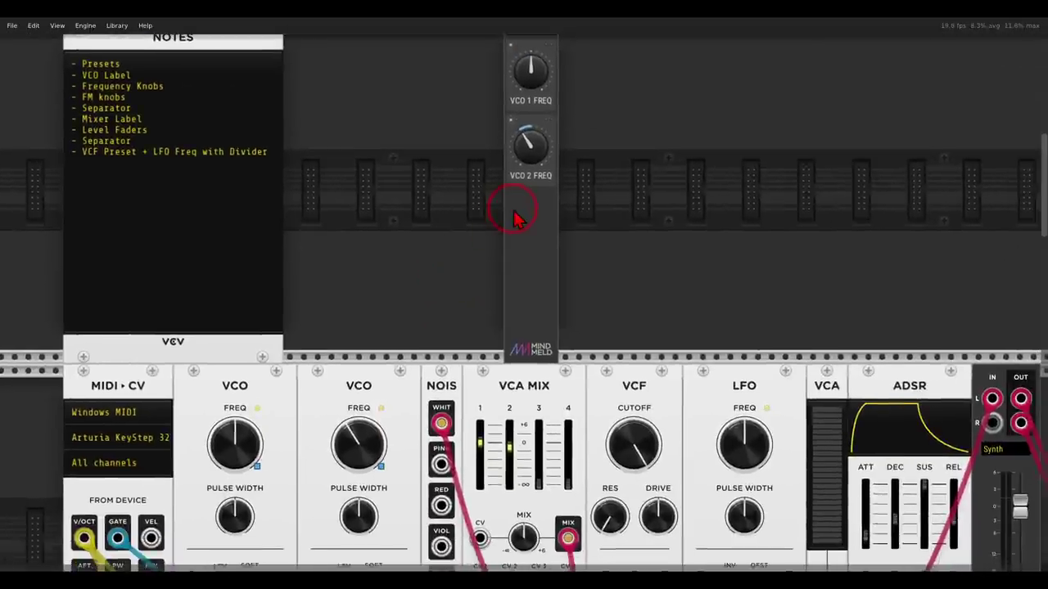
right_click(515, 215)
mouse_move(614, 485)
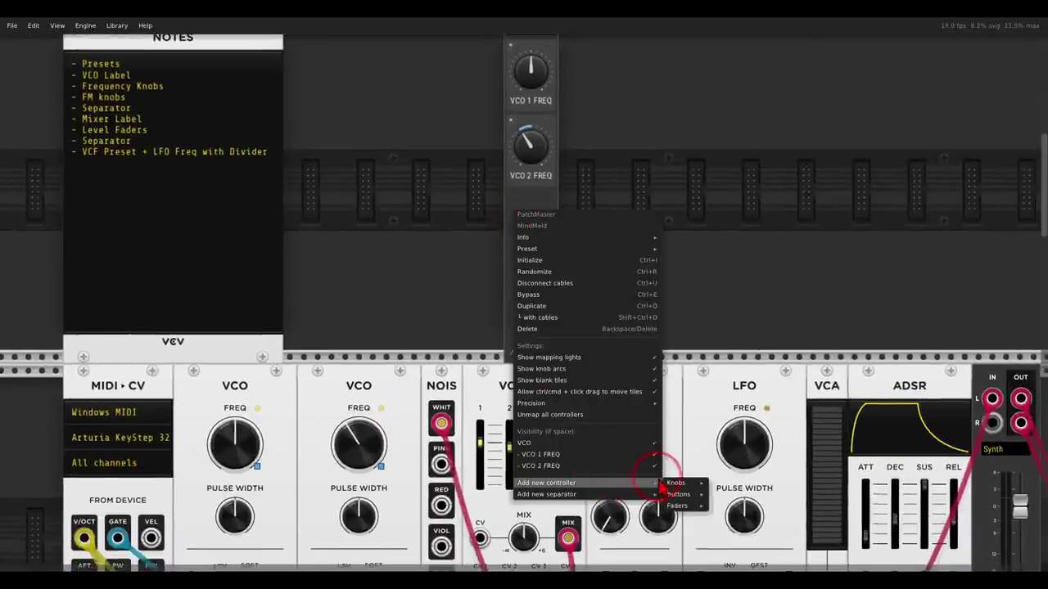
mouse_move(676, 483)
mouse_move(721, 484)
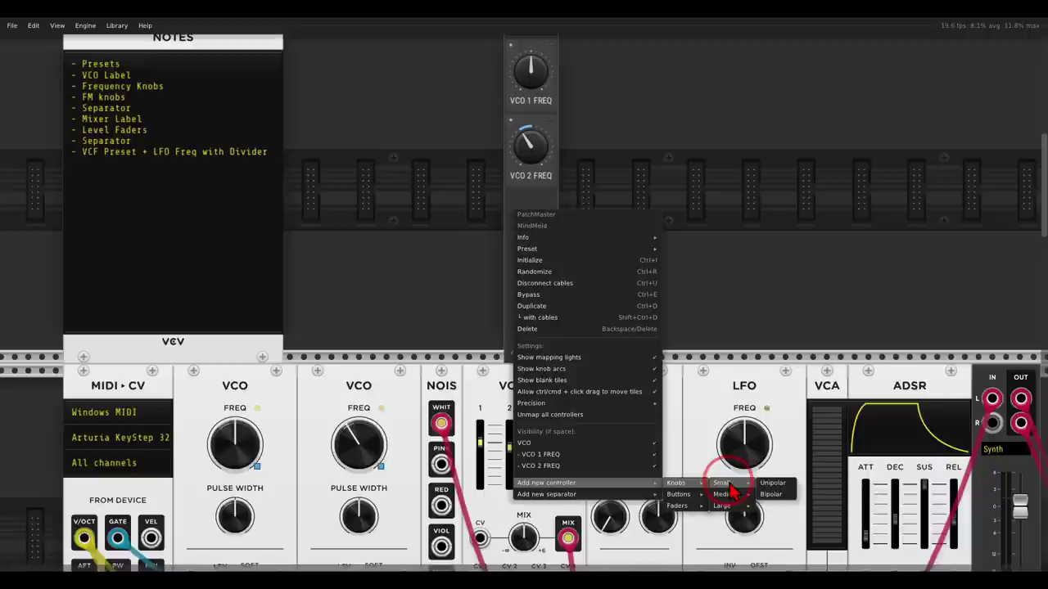
left_click(772, 495)
left_click_drag(434, 320, 502, 241)
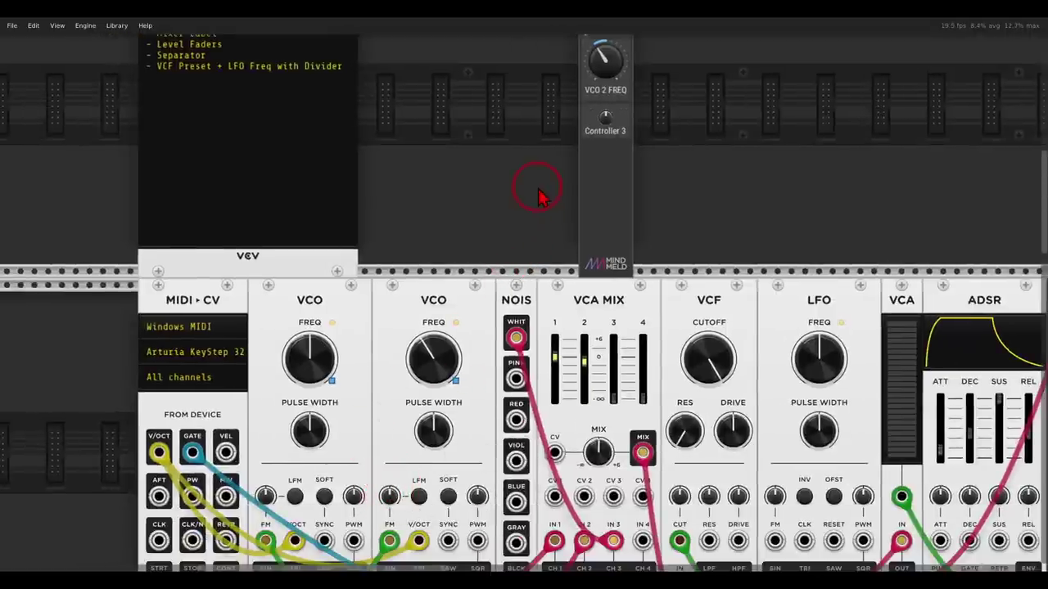
left_click_drag(538, 195, 440, 323)
right_click(488, 257)
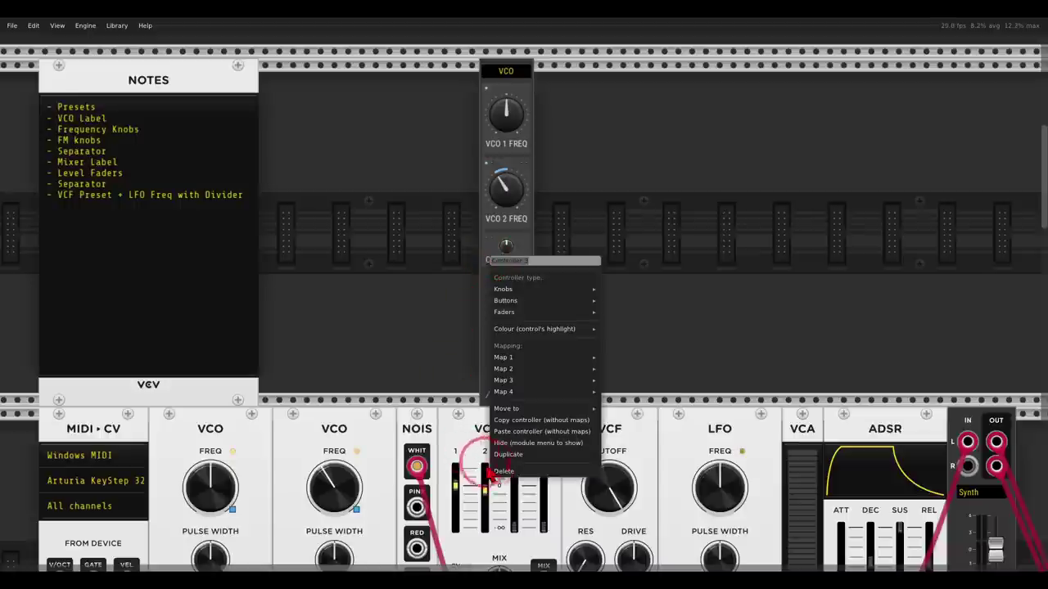
left_click(481, 458)
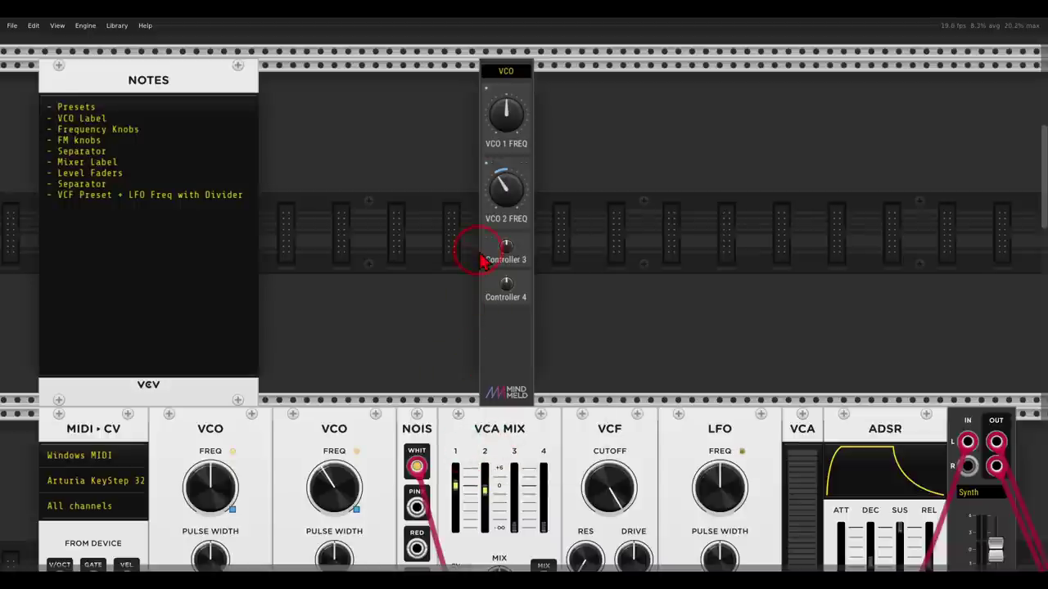
Move the first small knob tile up so it sits between the VCO 1 FREQ and VCO 2 FREQ knobs
mouse_move(510, 255)
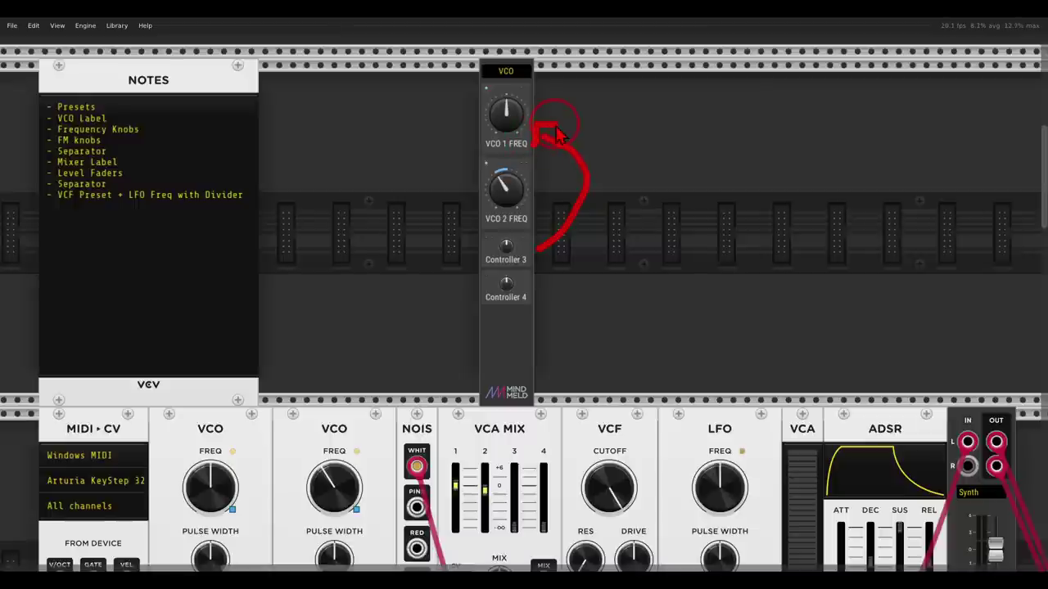
right_click(495, 334)
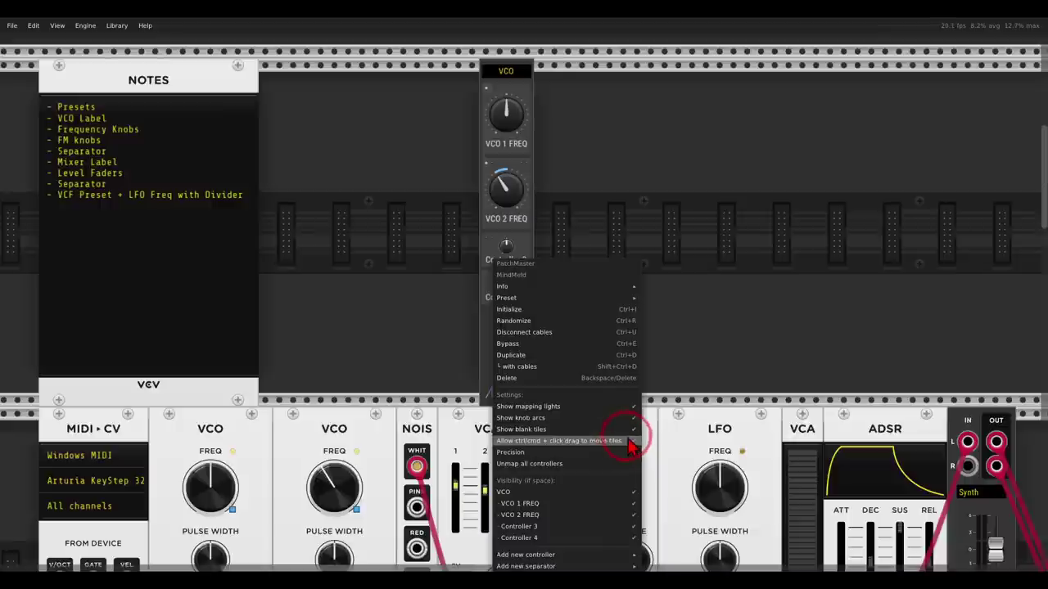
left_click(374, 300)
left_click_drag(494, 264, 501, 179)
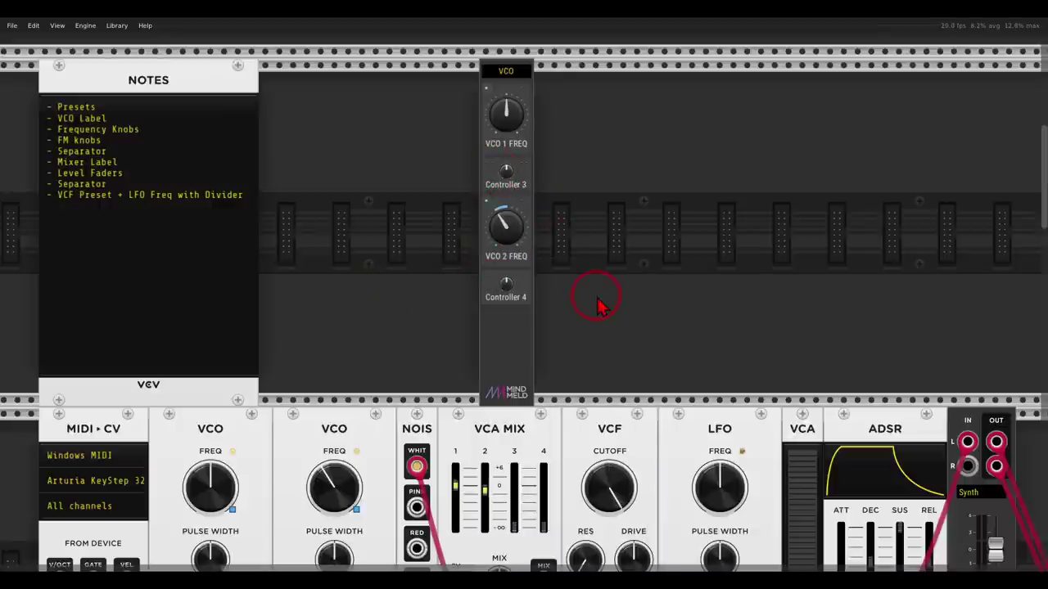
Map the small knob beneath VCO 1 FREQ to the first VCO module's FM knob and name it FM
left_click_drag(442, 323, 536, 248)
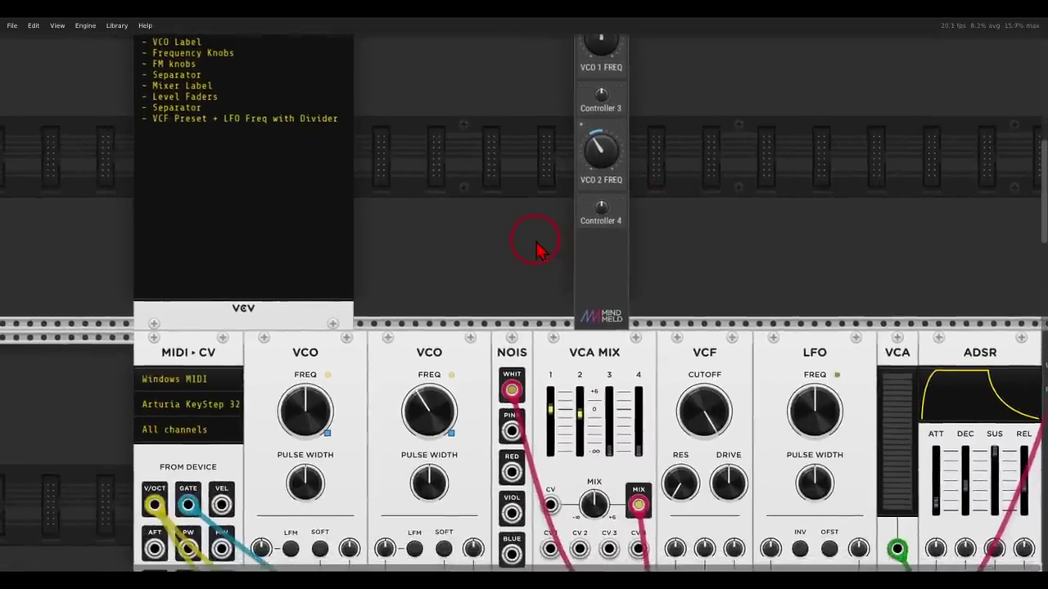
right_click(585, 108)
mouse_move(655, 201)
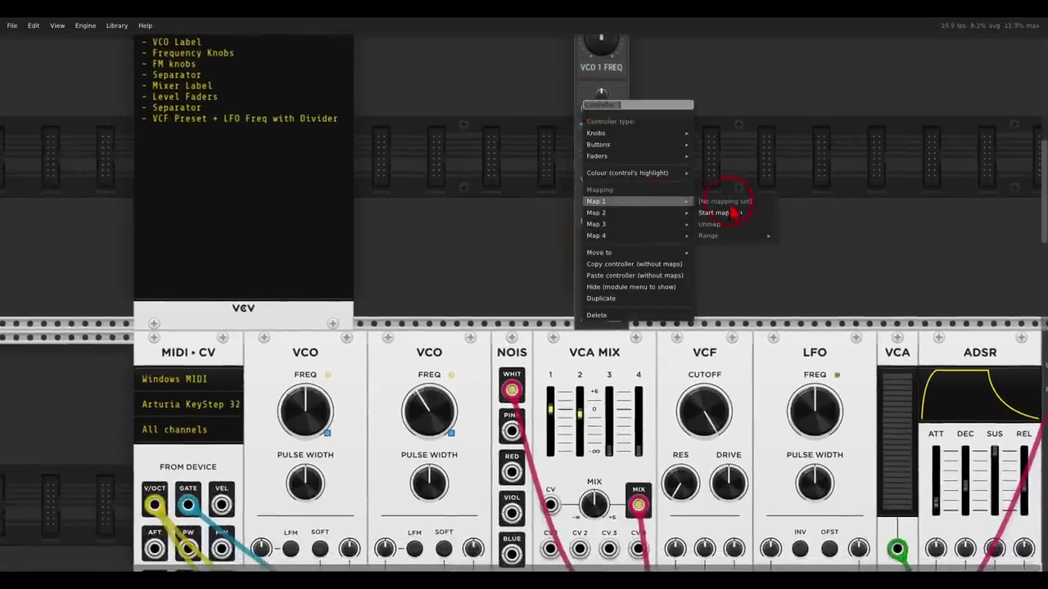
left_click(720, 213)
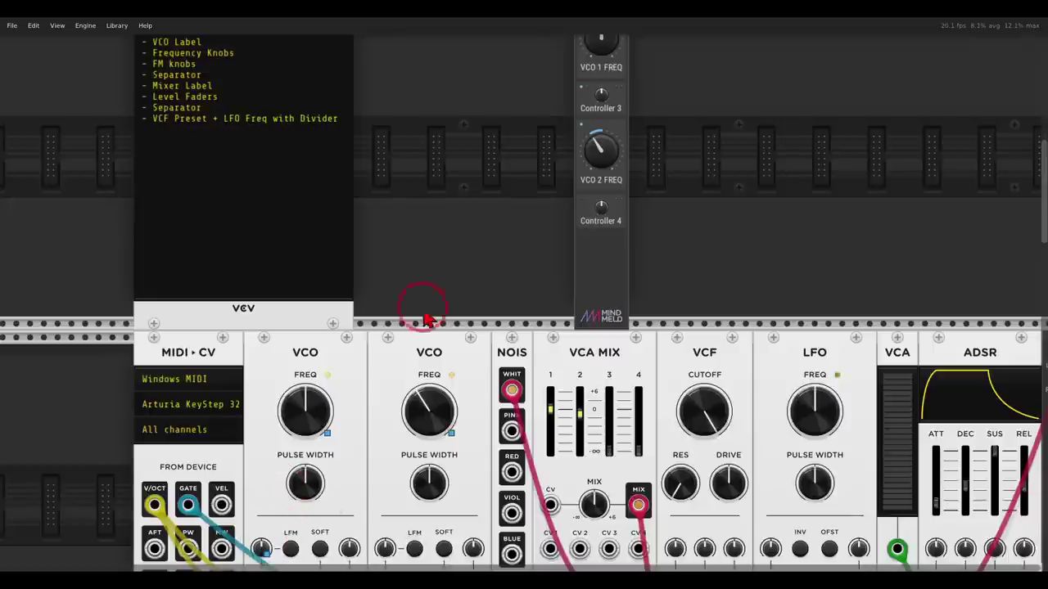
right_click(579, 107)
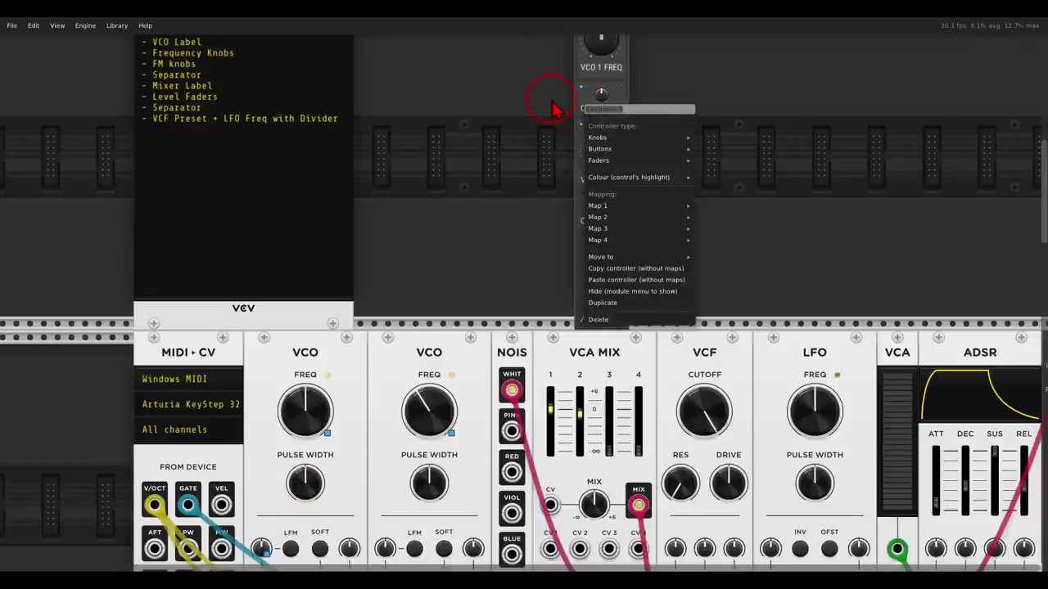
type("FM")
key("Return")
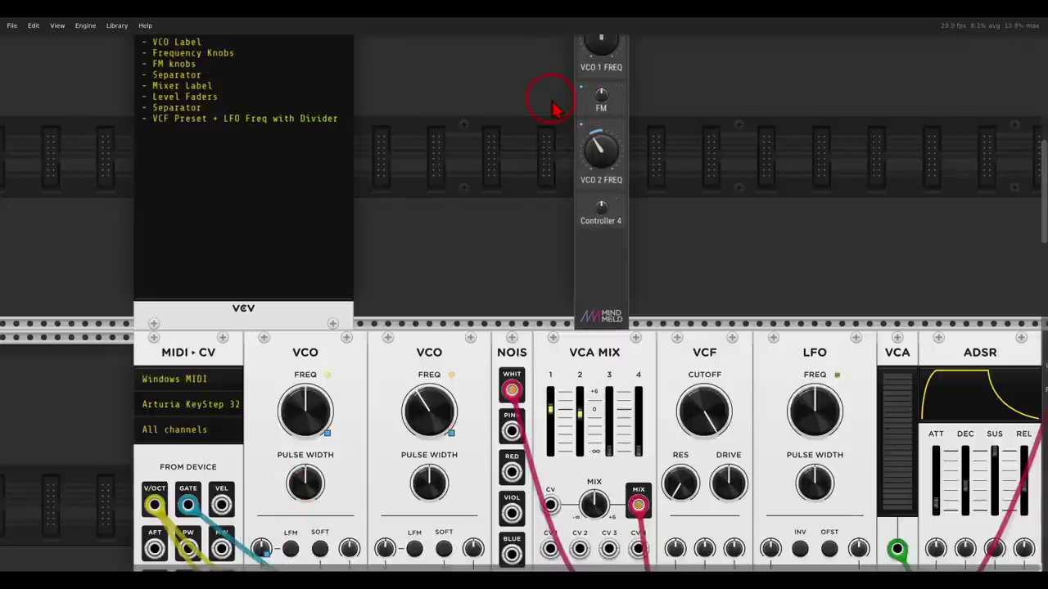
Map the small knob beneath VCO 2 FREQ to the second VCO module's FM knob and name it FM
left_click_drag(552, 102, 526, 179)
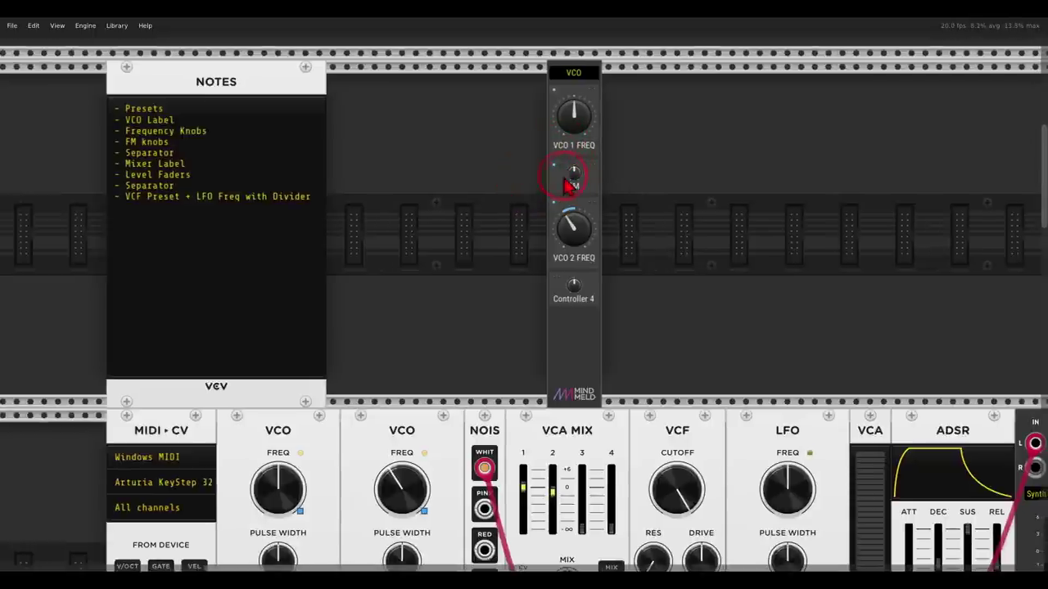
left_click_drag(519, 253, 557, 154)
right_click(592, 196)
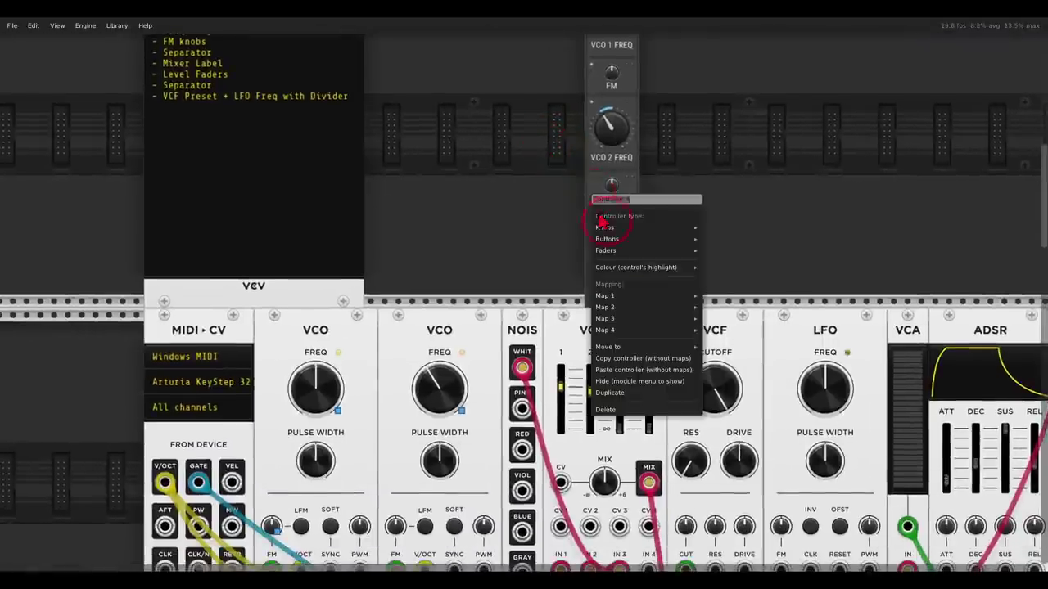
left_click(713, 301)
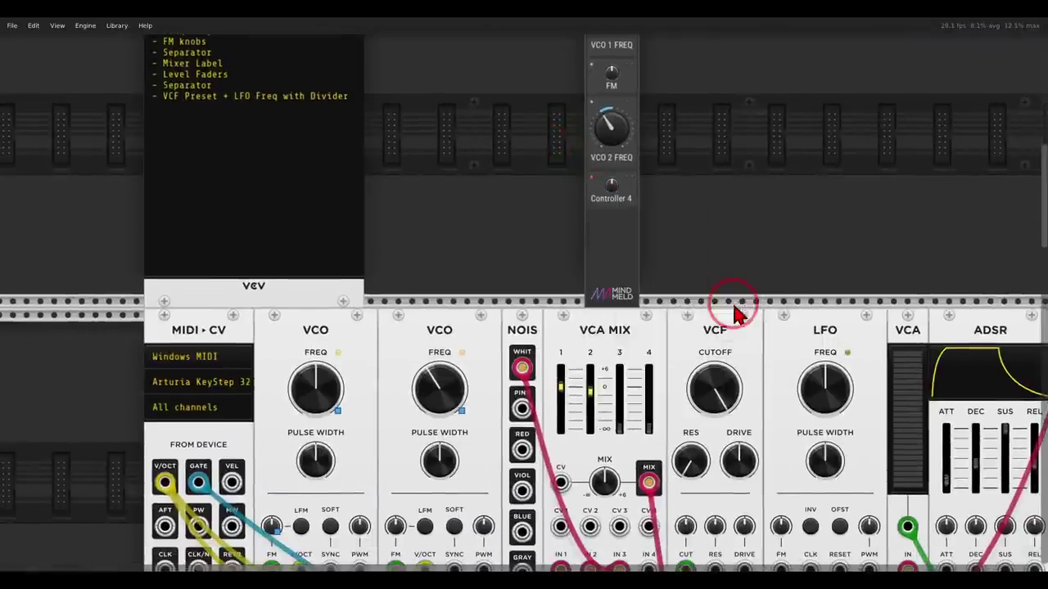
left_click(396, 526)
left_click(568, 218)
right_click(594, 200)
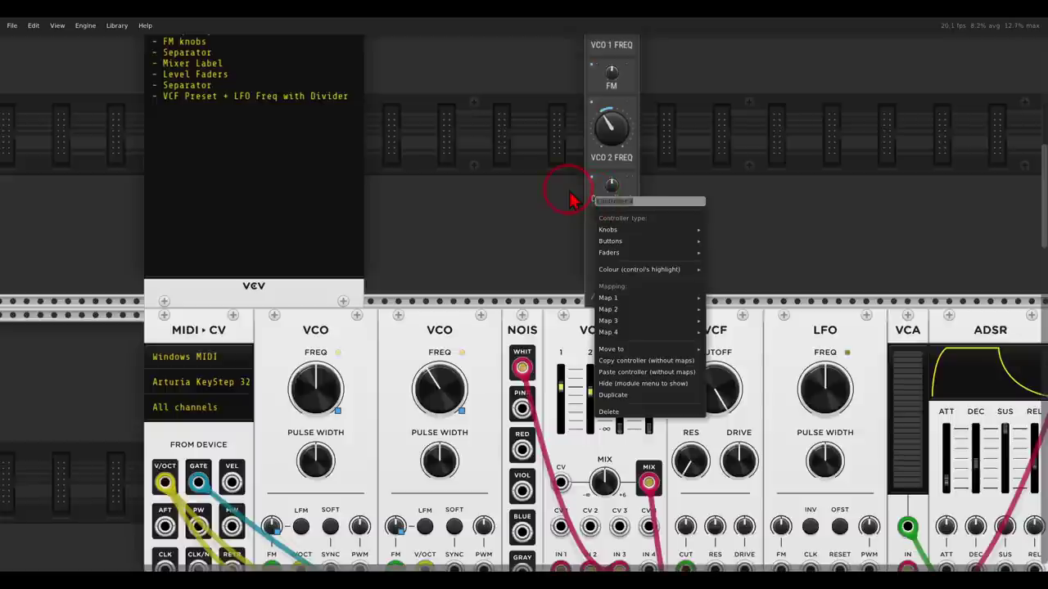
type("FM")
key("Return")
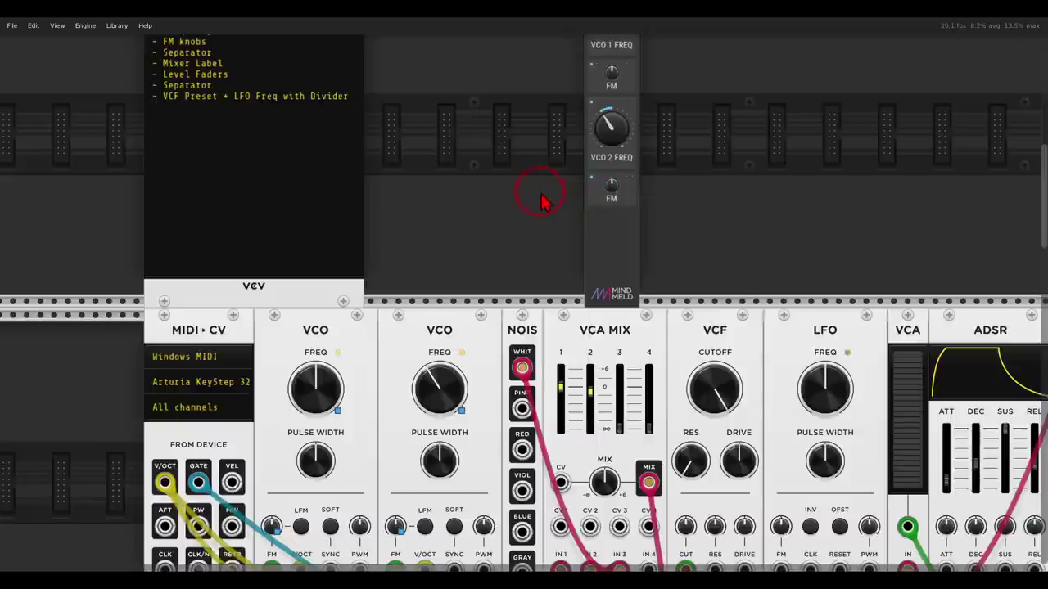
Try out the FM knob beneath VCO 1 FREQ by turning it up
scroll(537, 201, "down", 4, "ctrl")
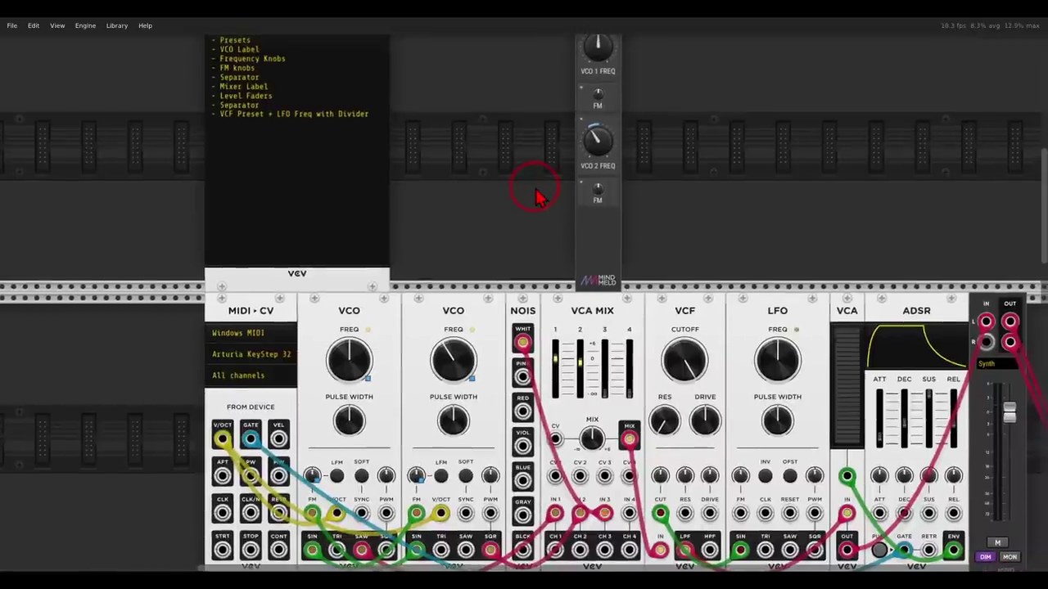
left_click_drag(600, 110, 600, 103)
mouse_move(600, 149)
mouse_move(600, 110)
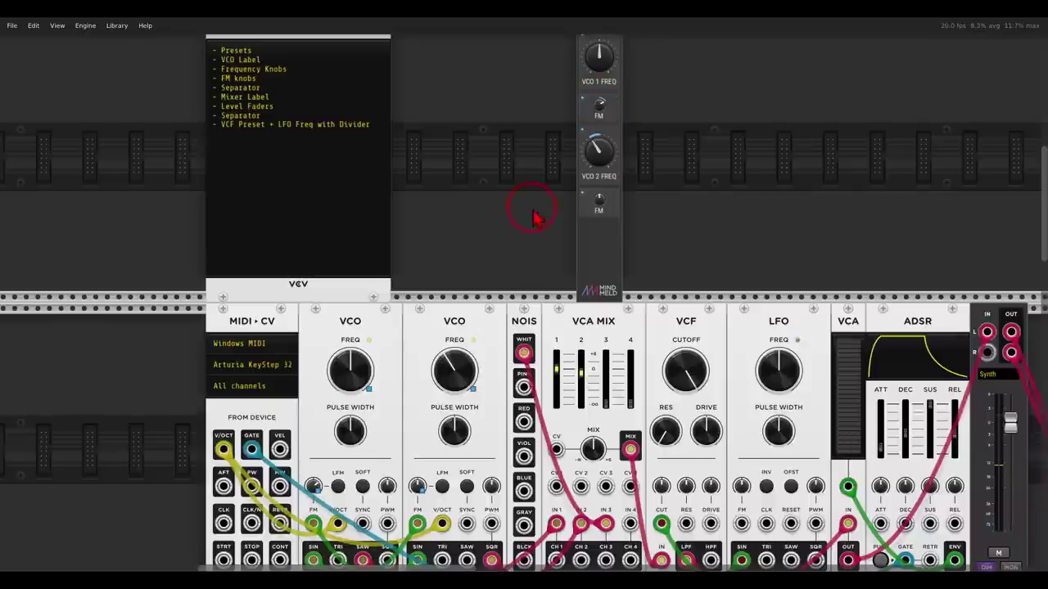
Add a PatchMaster Vertical Separator module directly beside the PatchMaster panel with the VCO controls
scroll(533, 210, "down", 3)
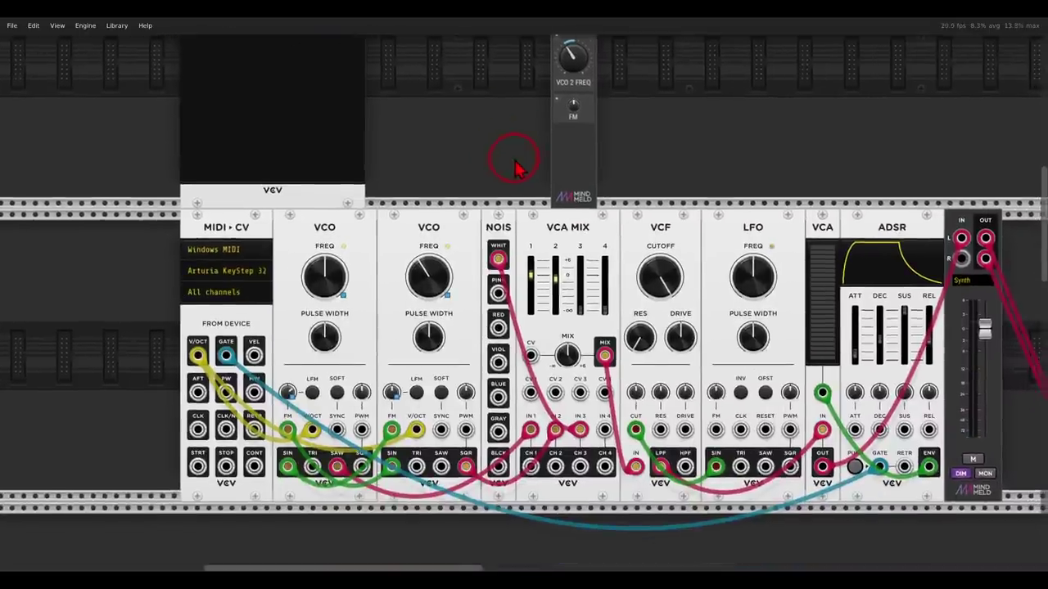
scroll(505, 160, "down", 1)
scroll(510, 271, "up", 5)
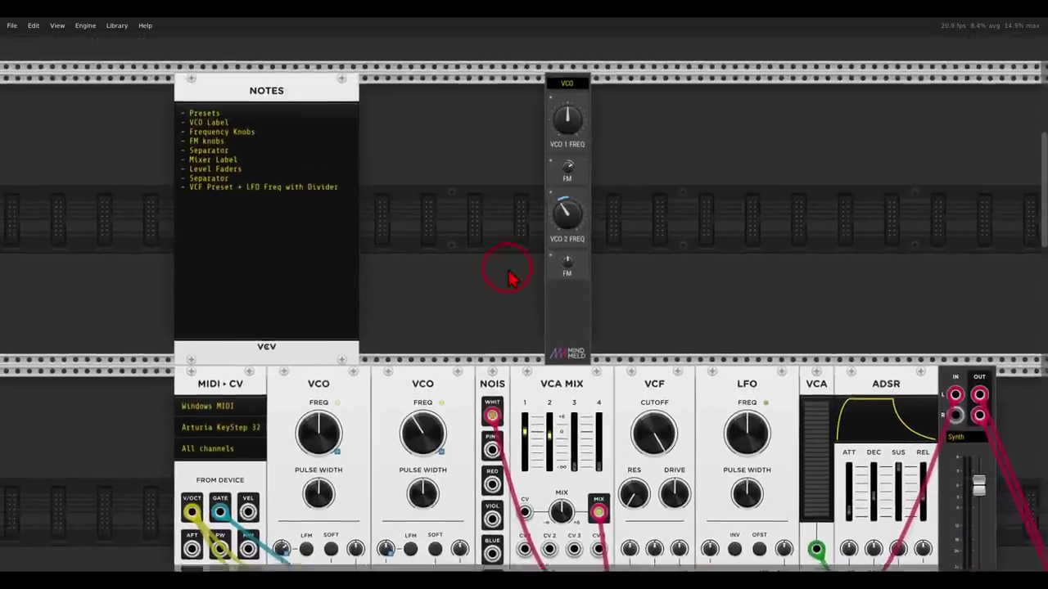
scroll(620, 170, "up", 2)
scroll(619, 170, "up", 1)
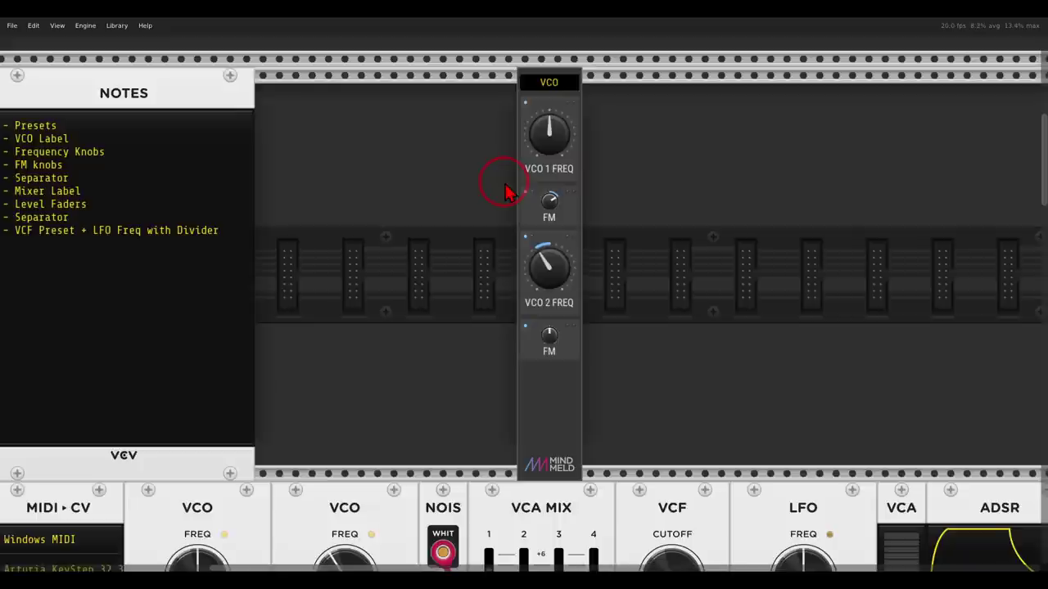
right_click(424, 190)
left_click_drag(246, 129, 368, 174)
left_click_drag(365, 211, 568, 228)
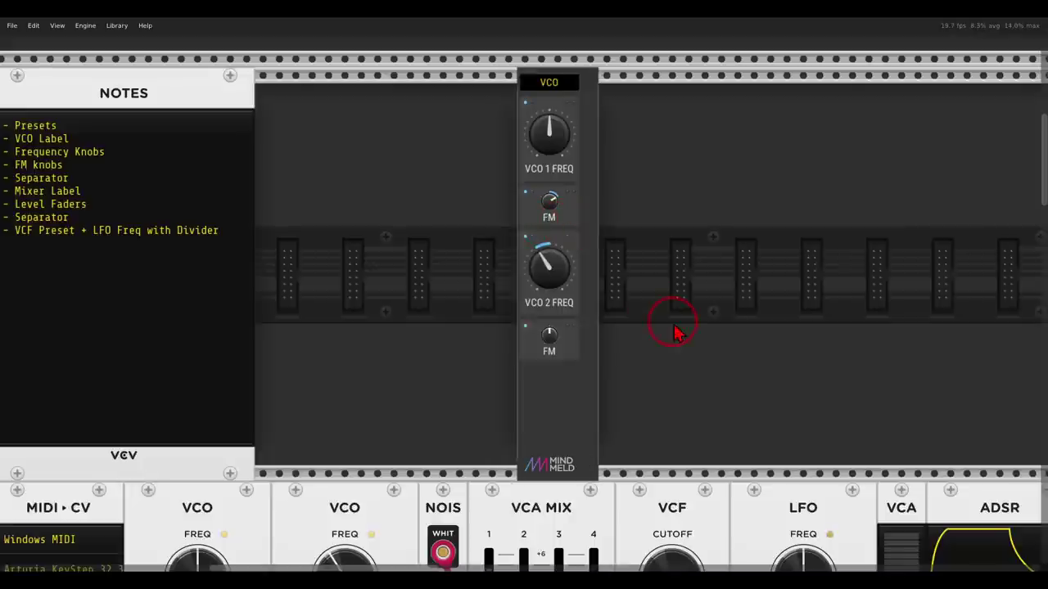
Show the vertical separator line on the separator module and attach the module to the VCO panel's edge
right_click(609, 189)
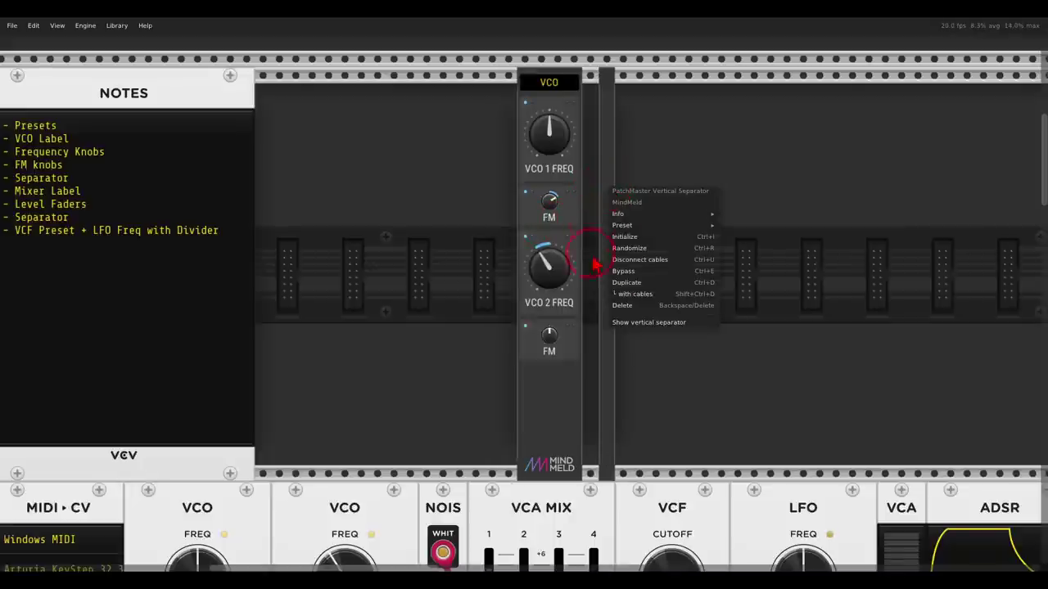
left_click(675, 322)
left_click_drag(609, 255, 595, 254)
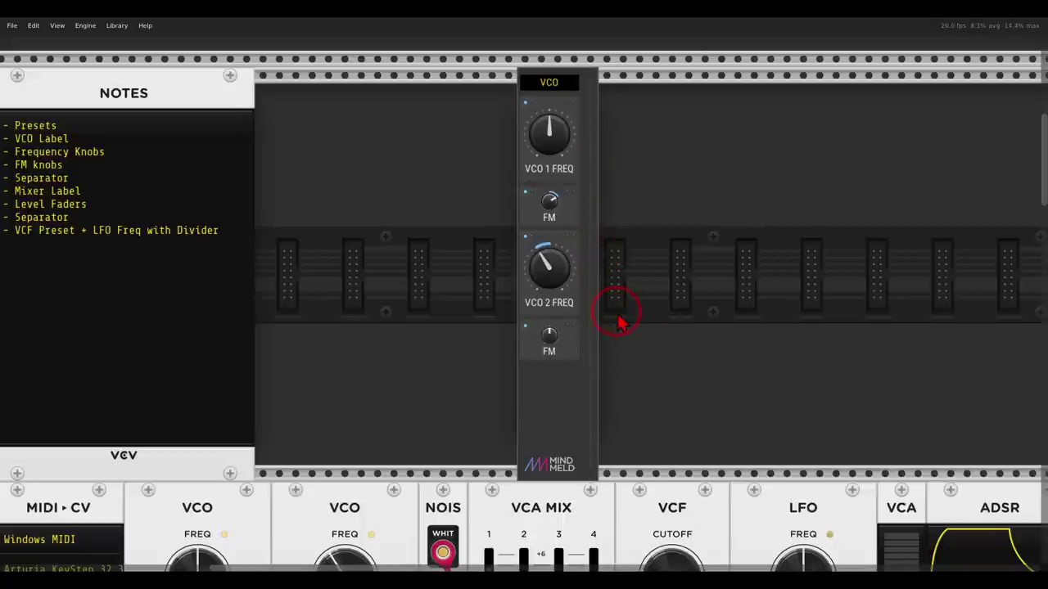
left_click_drag(662, 399, 676, 87)
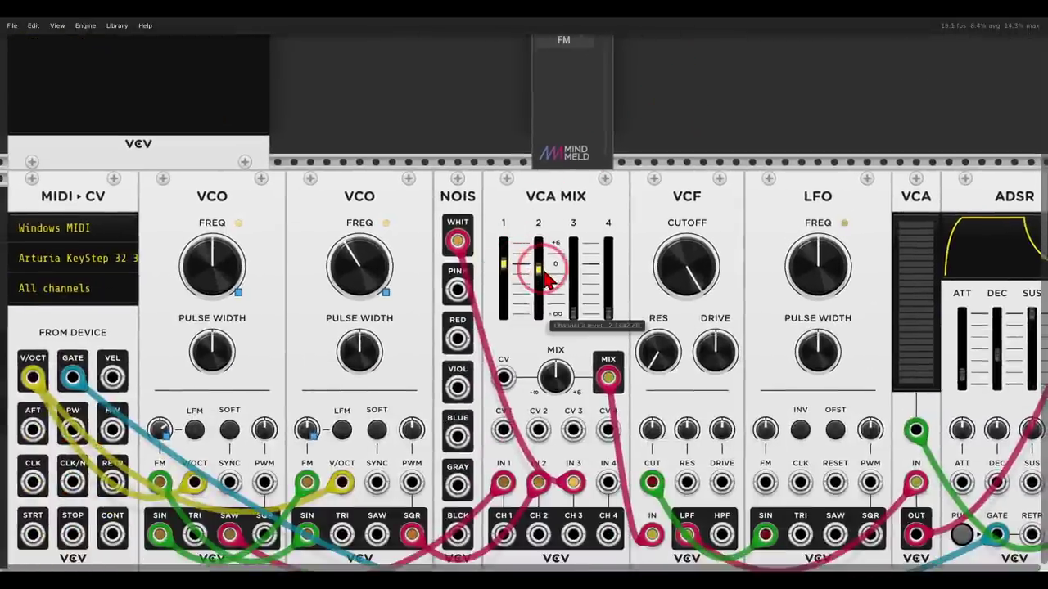
mouse_move(580, 462)
left_mouse_down()
mouse_move(552, 473)
mouse_move(596, 485)
mouse_move(576, 461)
mouse_move(576, 350)
mouse_move(562, 351)
mouse_move(599, 350)
left_mouse_up()
key("Escape")
scroll(643, 250, "up", 1)
scroll(644, 259, "up", 8)
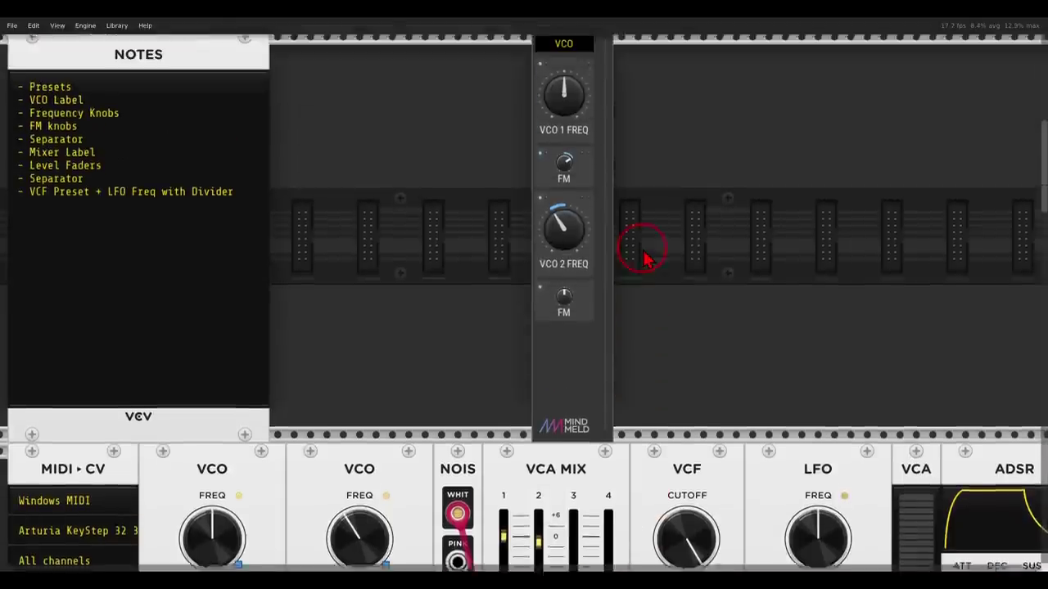
Add a second, empty PatchMaster panel and attach it to the far side of the vertical separator
right_click(647, 250)
left_click_drag(164, 176, 638, 244)
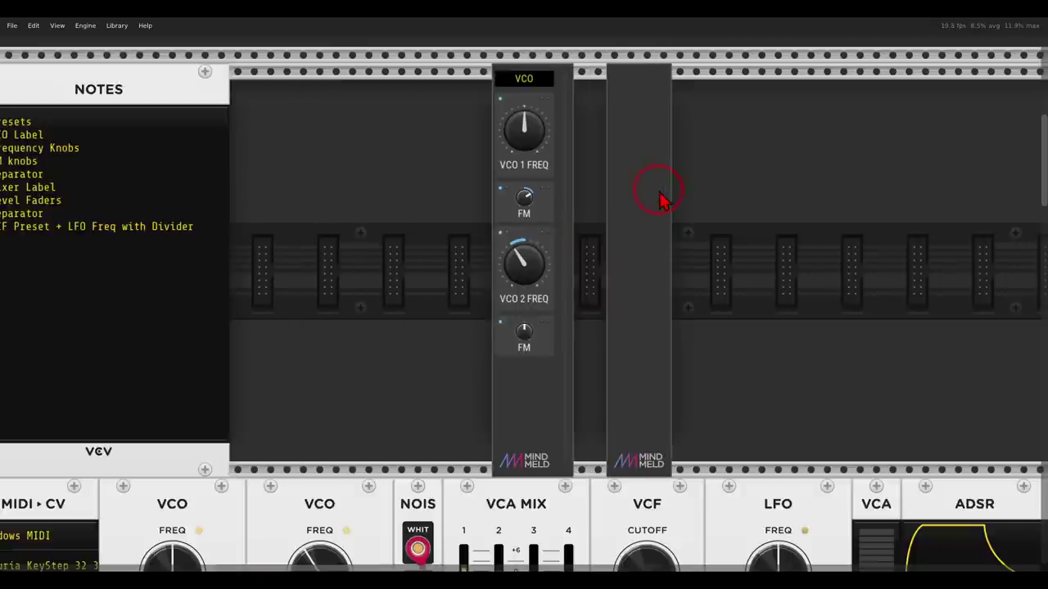
scroll(655, 221, "up", 1)
left_click_drag(655, 221, 622, 221)
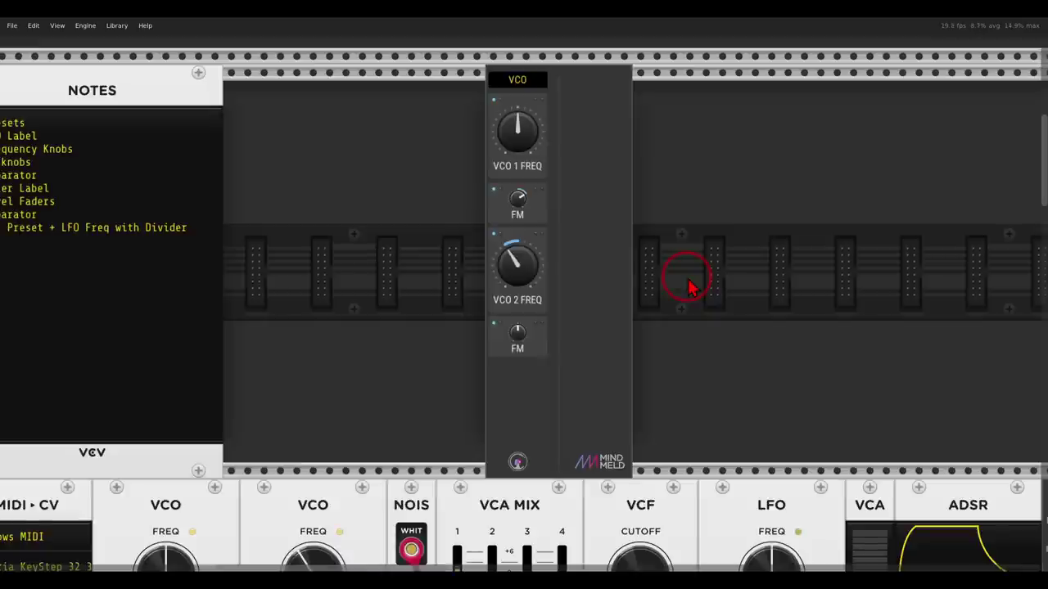
Add a divider label to the empty second PatchMaster panel and rename it Mixer
left_click_drag(691, 287, 731, 285)
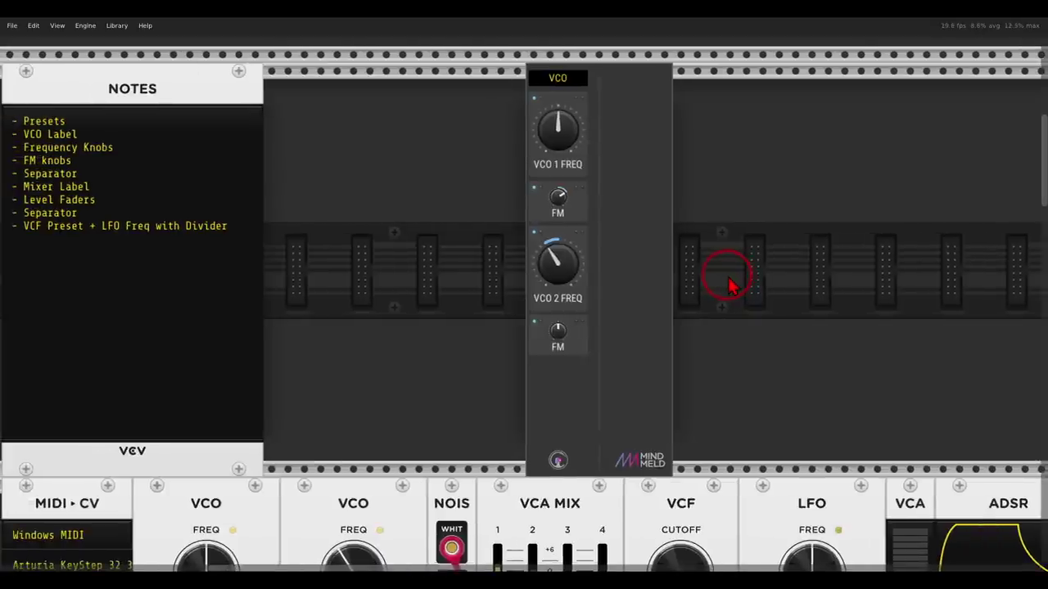
right_click(642, 221)
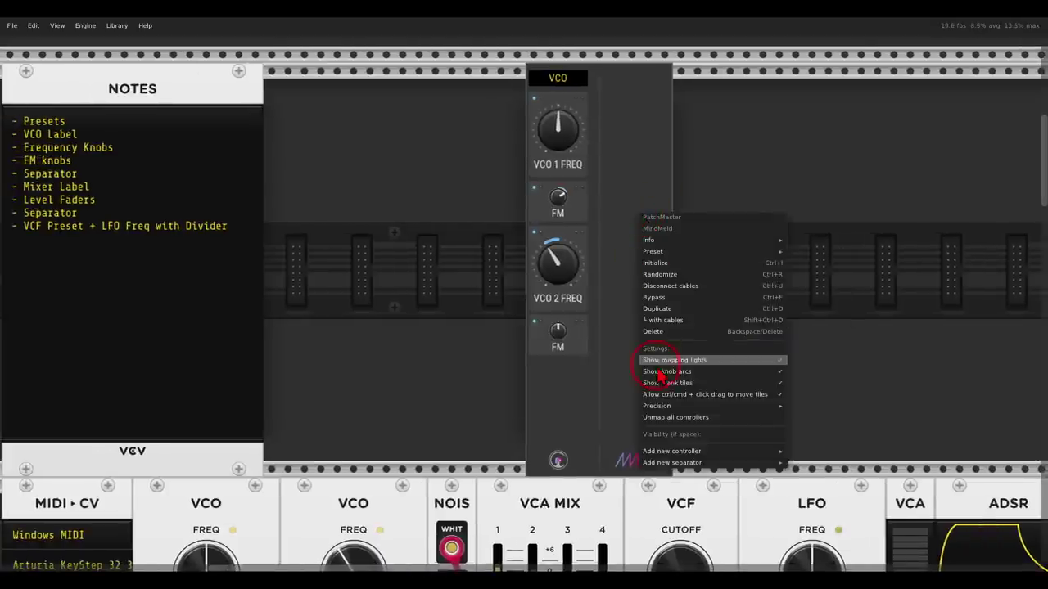
mouse_move(727, 471)
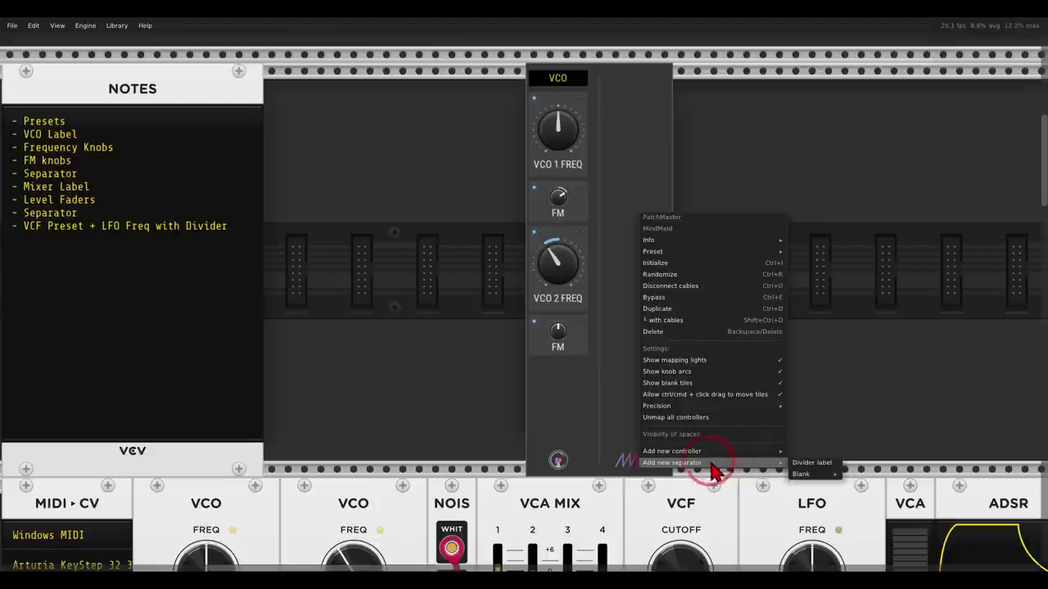
left_click(818, 463)
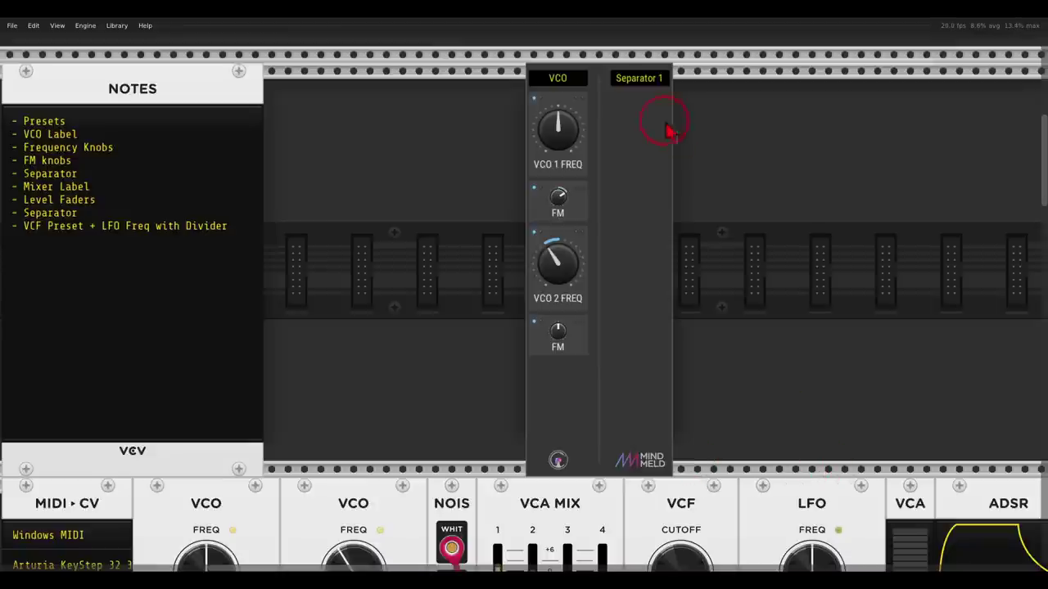
right_click(637, 86)
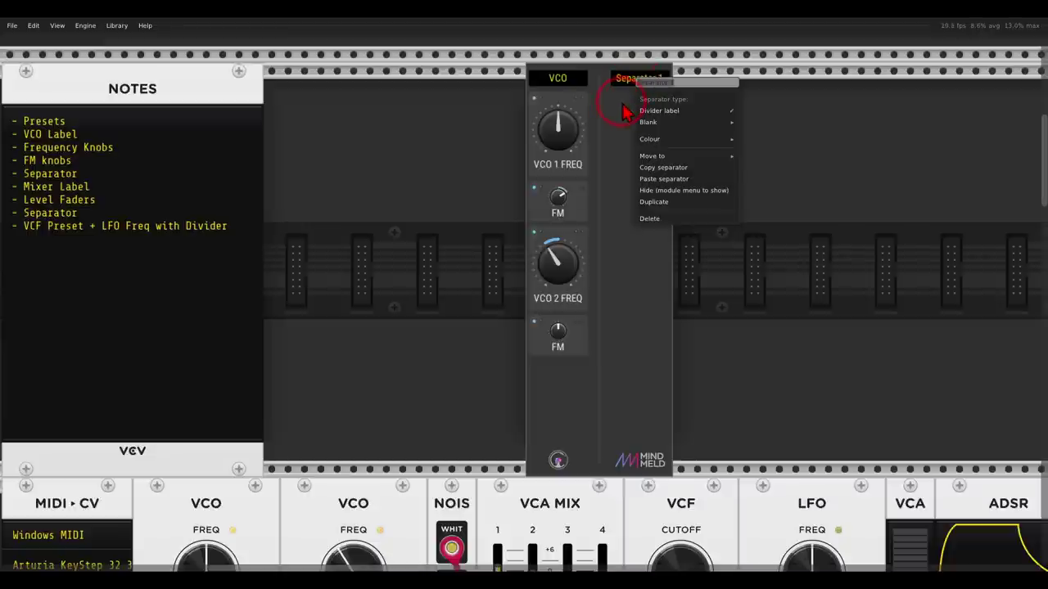
type("mix")
left_click(406, 167)
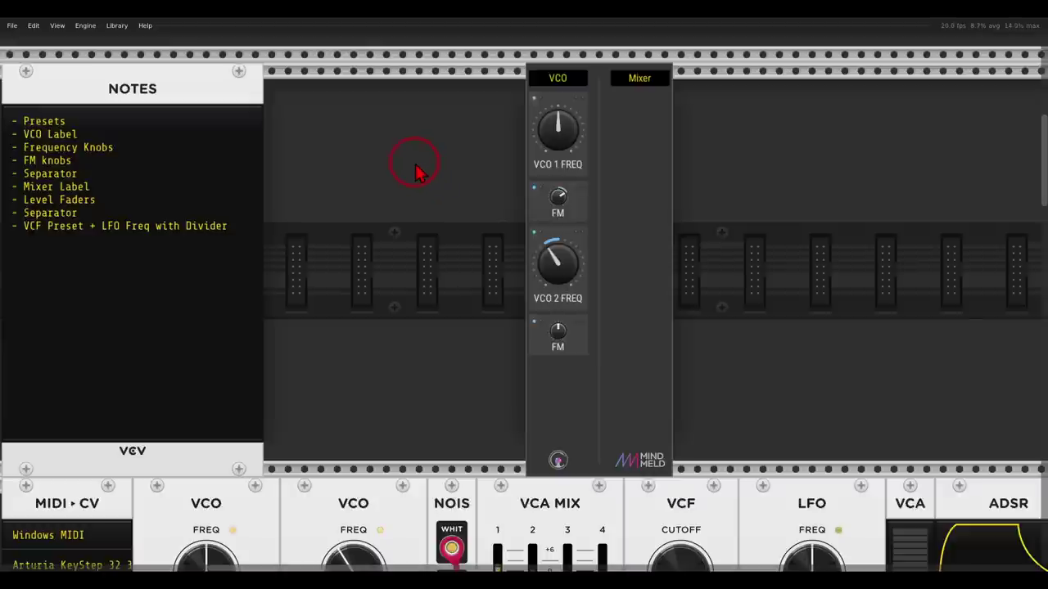
Add a large unipolar fader controller beneath the Mixer label
scroll(757, 355, "down", 5)
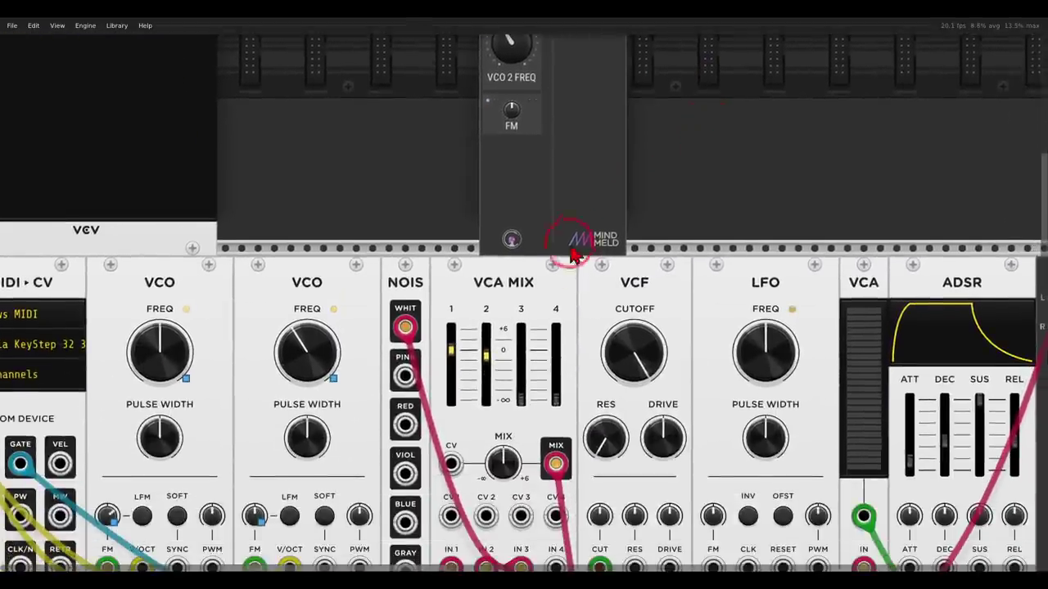
scroll(661, 191, "up", 5)
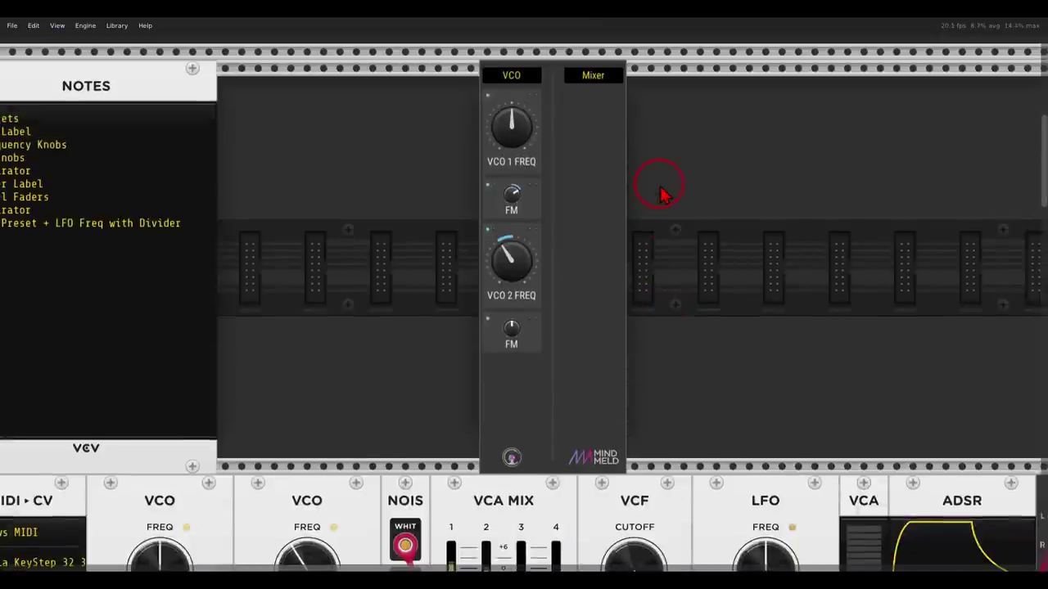
left_click_drag(661, 191, 731, 177)
right_click(649, 162)
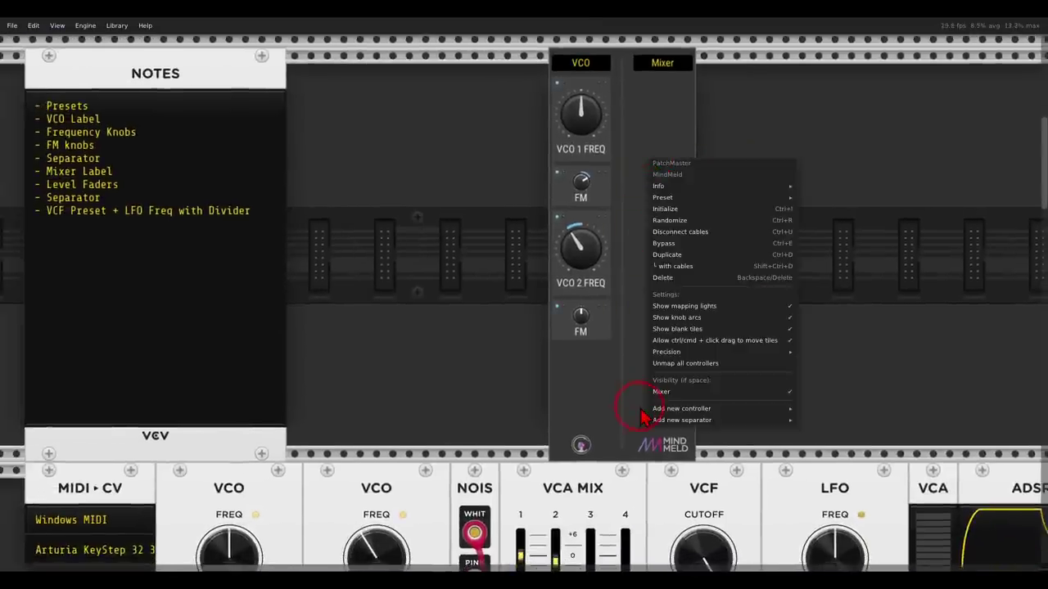
mouse_move(655, 409)
mouse_move(813, 432)
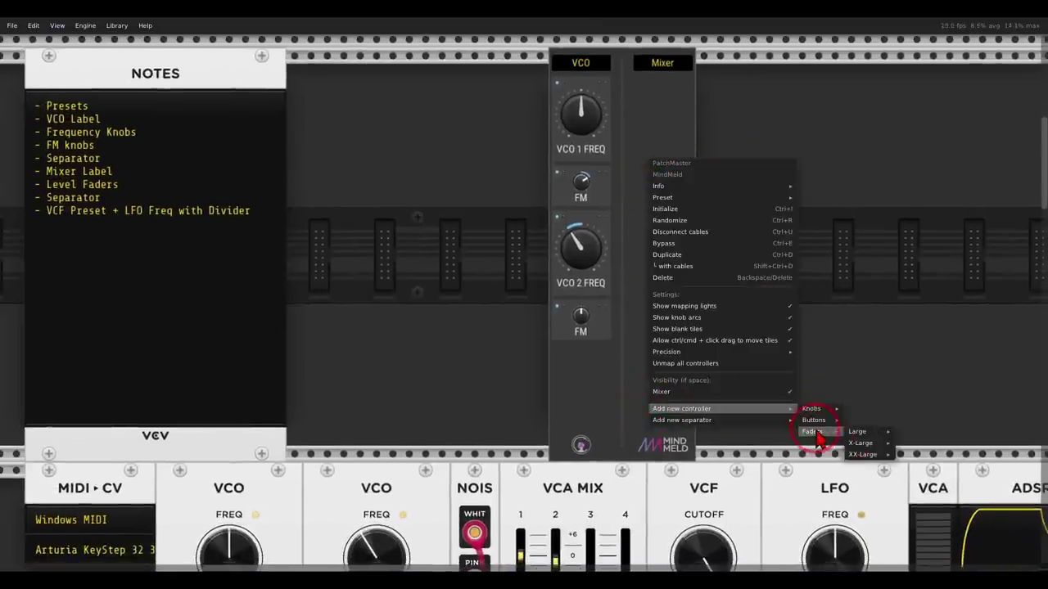
mouse_move(857, 434)
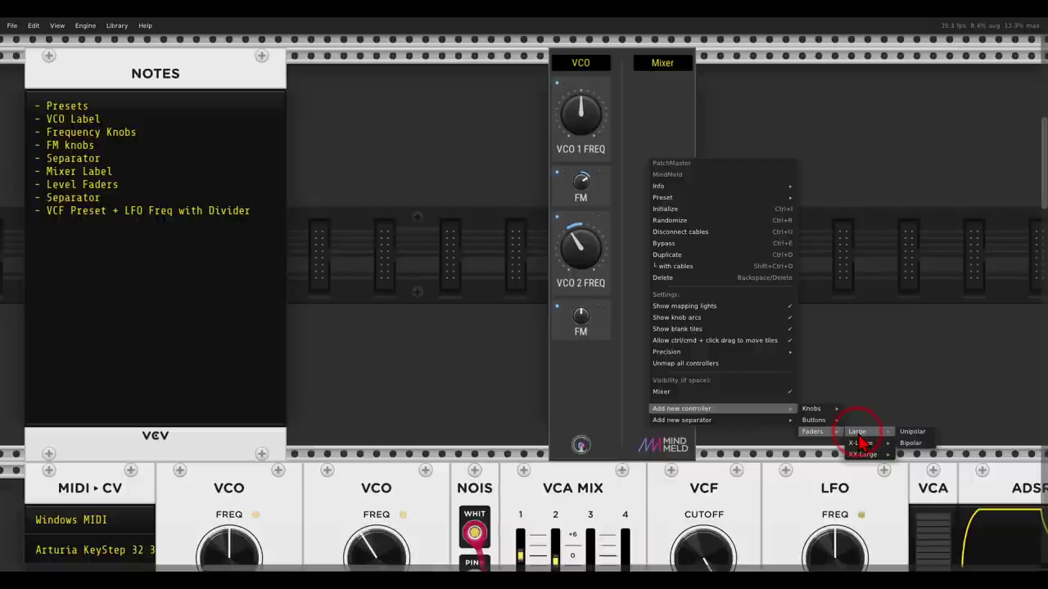
left_click(911, 432)
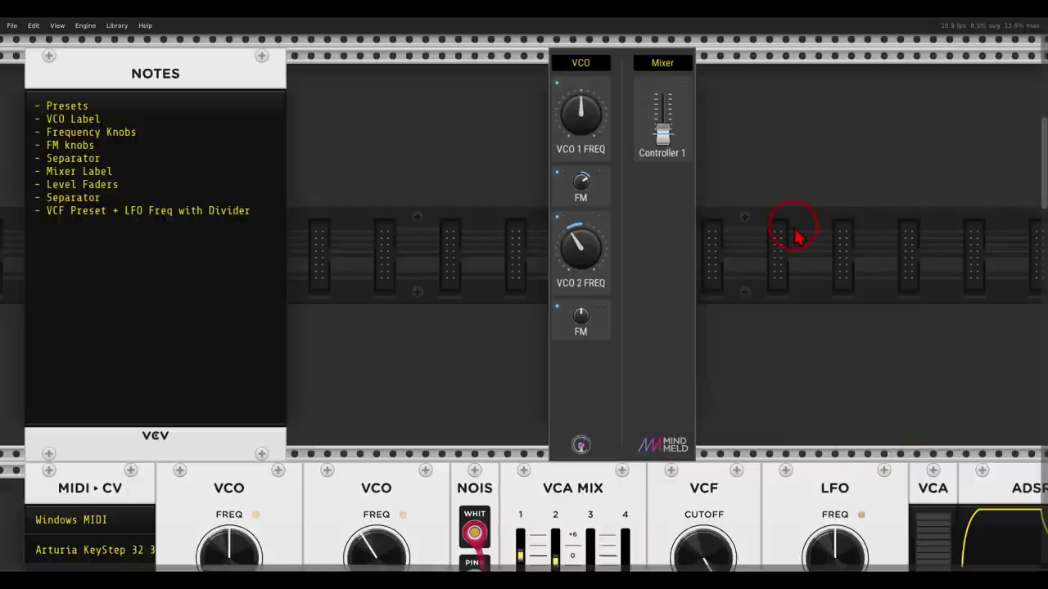
Duplicate the Mixer panel's fader twice to make three large faders
right_click(642, 158)
left_click(647, 355)
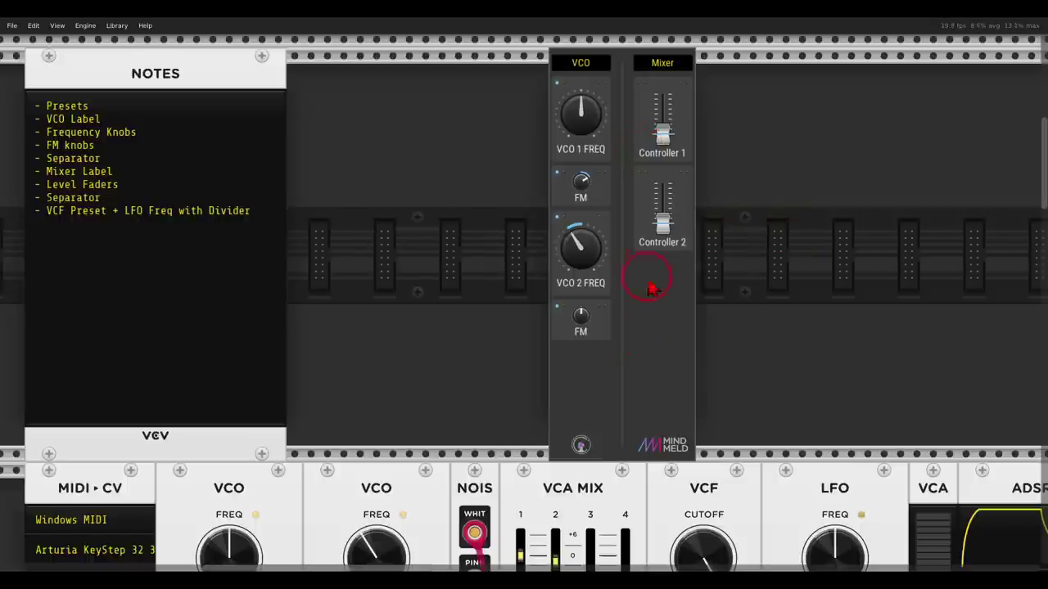
right_click(646, 221)
left_click(659, 418)
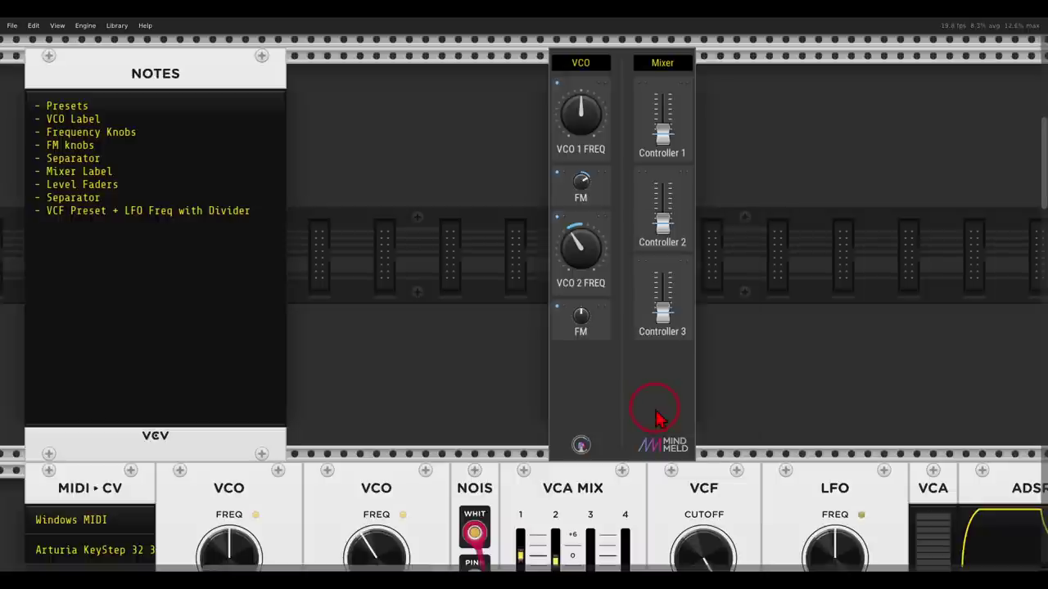
Map the first Mixer fader to the channel 1 level of the VCA MIX module
left_click_drag(758, 311, 756, 245)
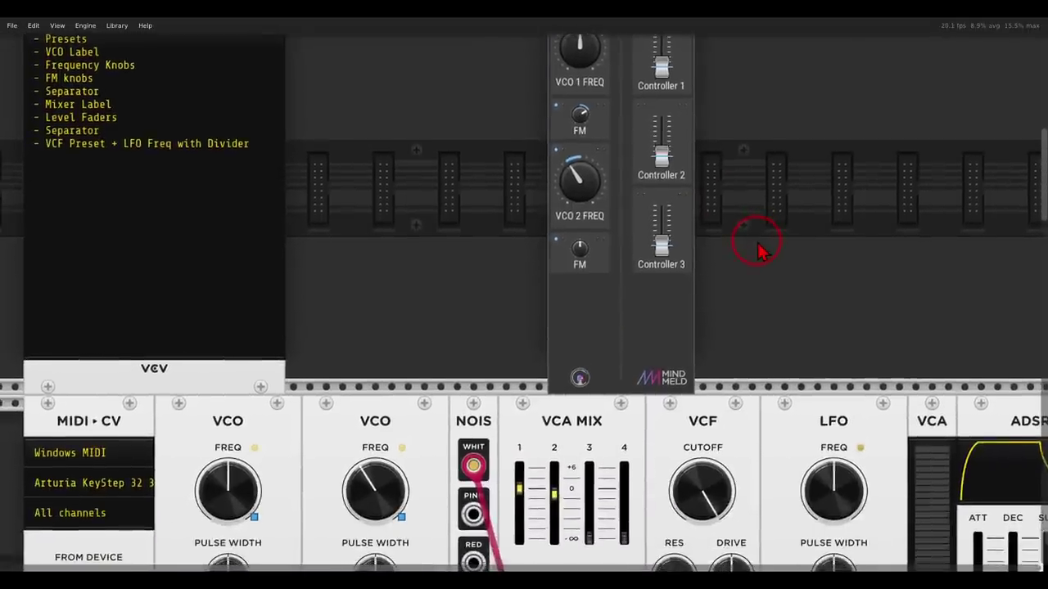
right_click(648, 78)
mouse_move(700, 179)
left_click(783, 190)
left_click(522, 487)
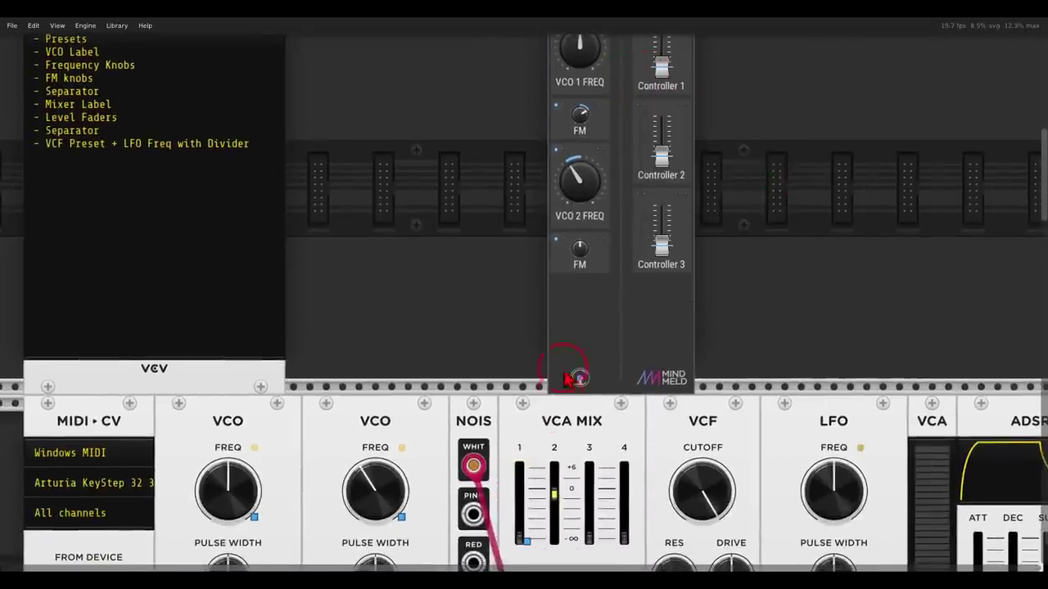
Map the second Mixer fader to the channel 2 level of the VCA MIX module
right_click(644, 154)
mouse_move(712, 246)
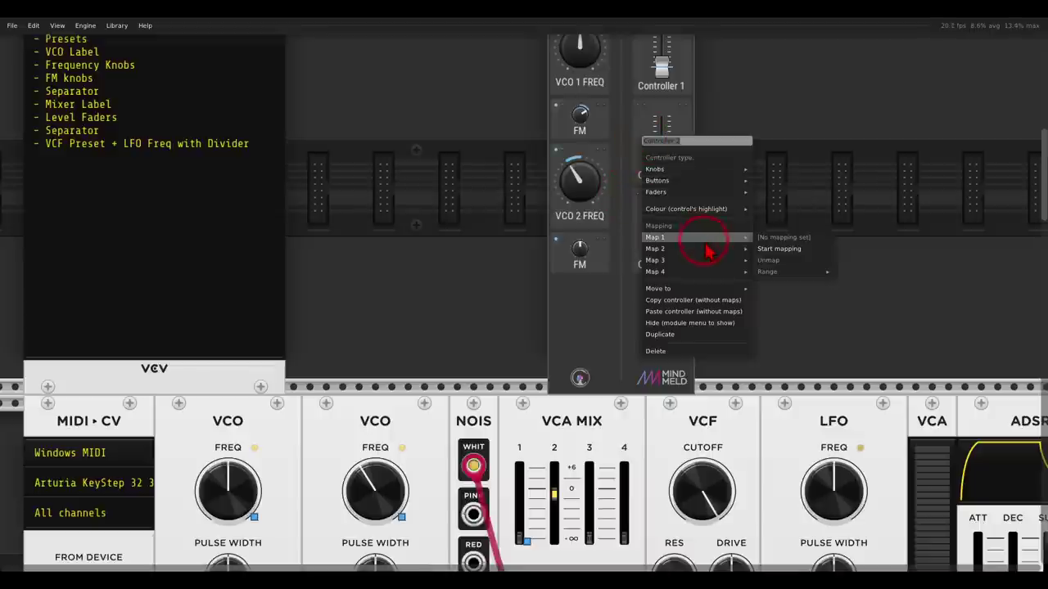
left_click(791, 260)
left_click(554, 496)
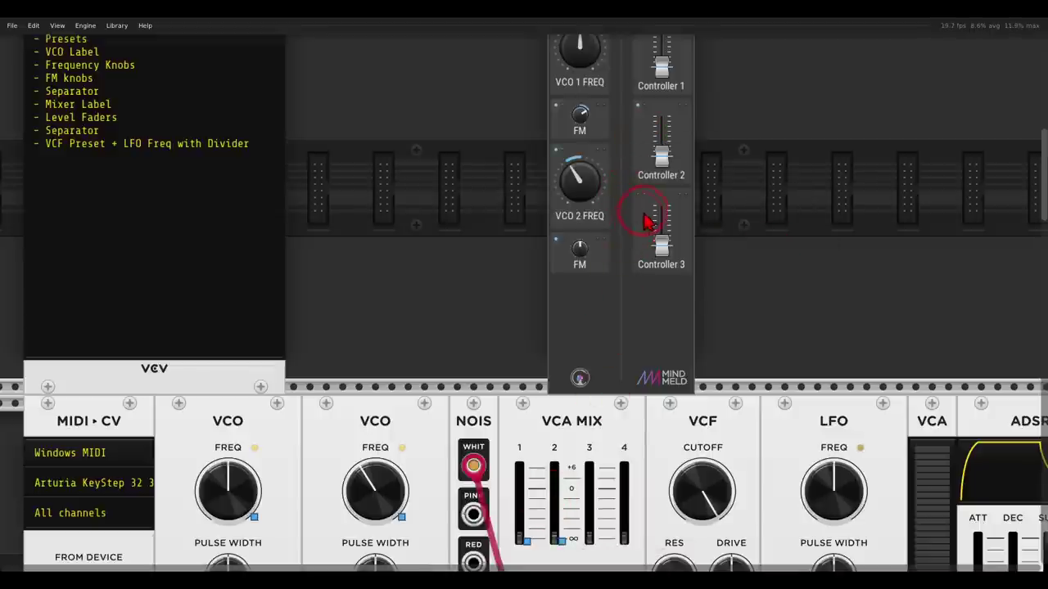
Map the third Mixer fader to the channel 3 level of the VCA MIX module
right_click(646, 216)
mouse_move(704, 312)
left_click(786, 318)
left_click(589, 534)
left_click(730, 313)
Rename the first Mixer fader as VCO 1
scroll(755, 270, "up", 2)
right_click(642, 165)
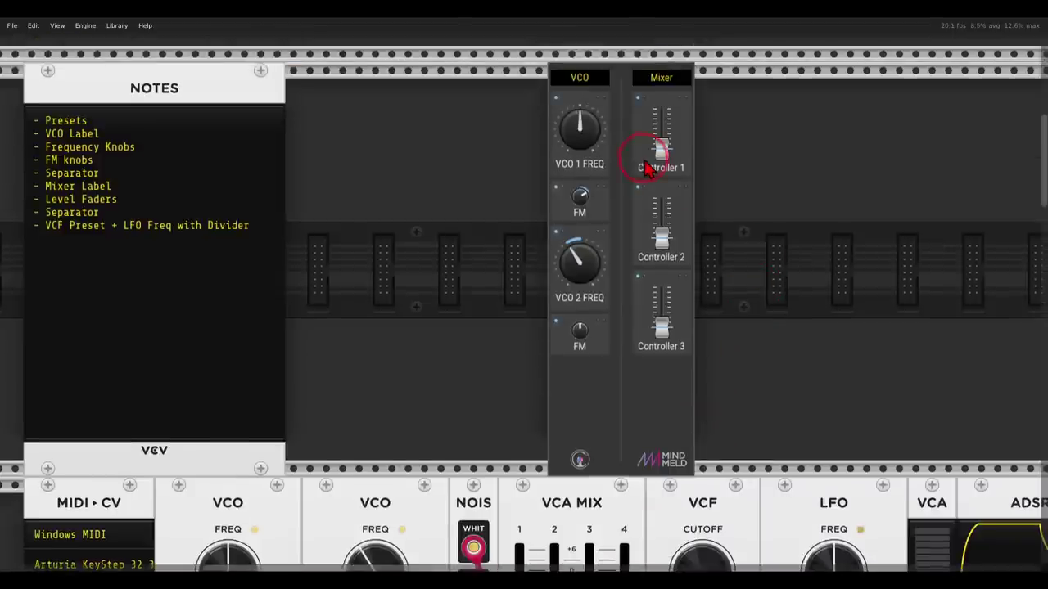
key("BackSpace")
type("VCO 1")
left_click(755, 114)
Rename the second Mixer fader as VCO 2 and the third one as Noise
right_click(645, 227)
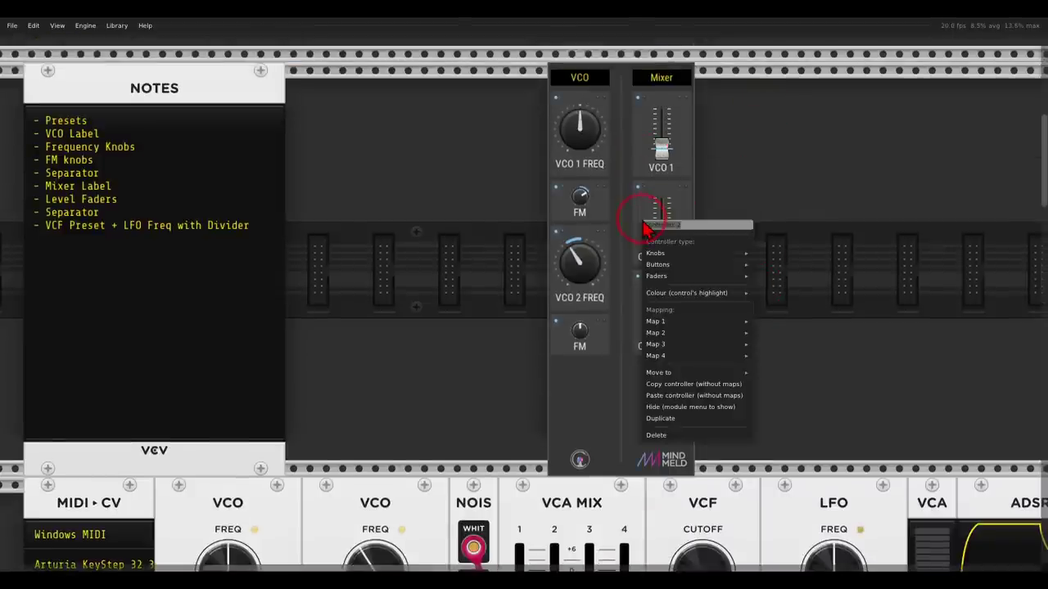
key("BackSpace")
type("VCO 2")
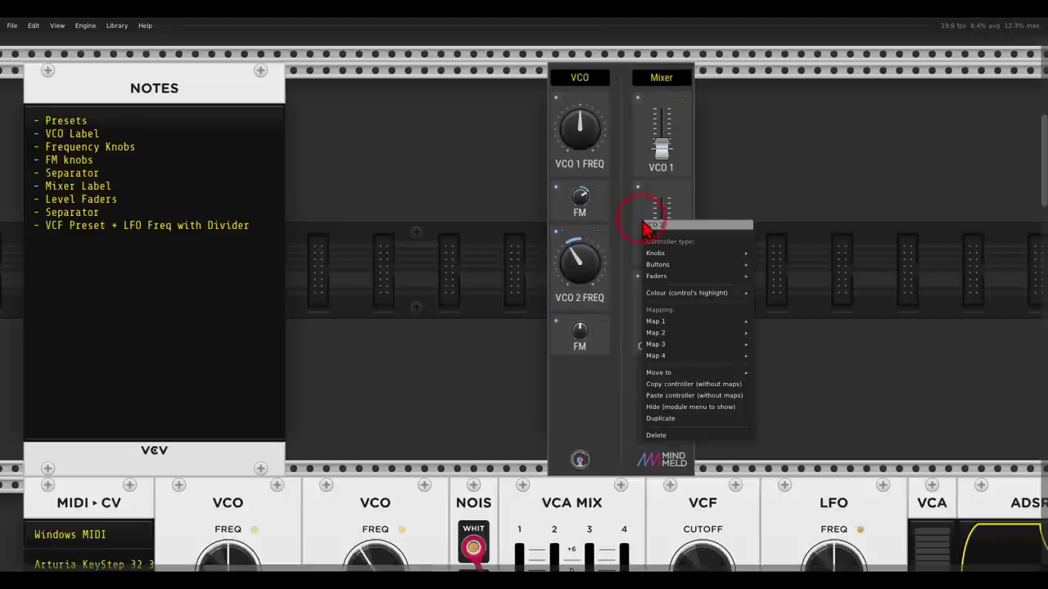
left_click(743, 257)
right_click(645, 319)
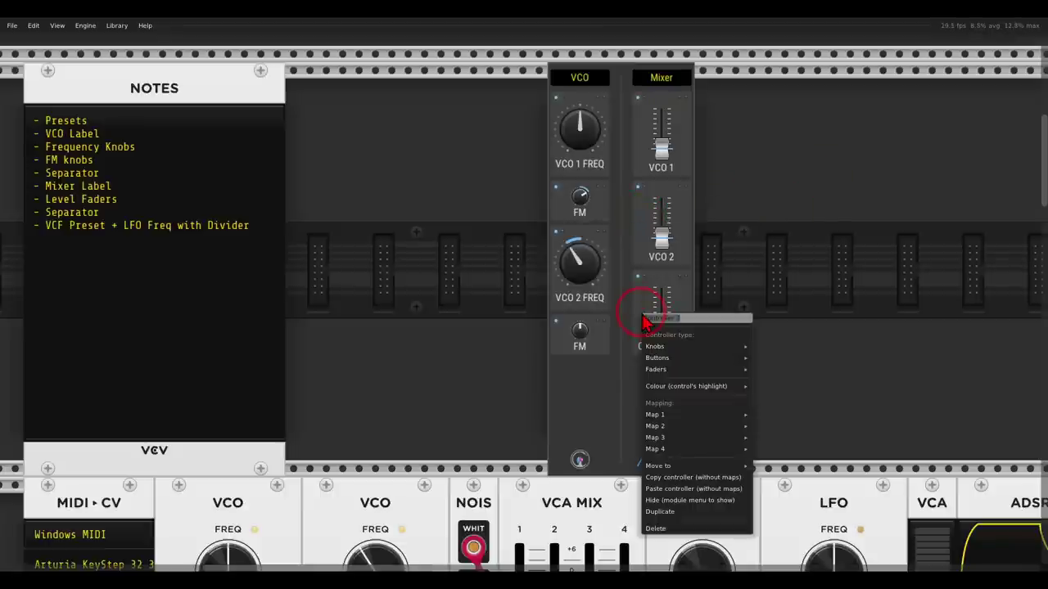
left_click(768, 238)
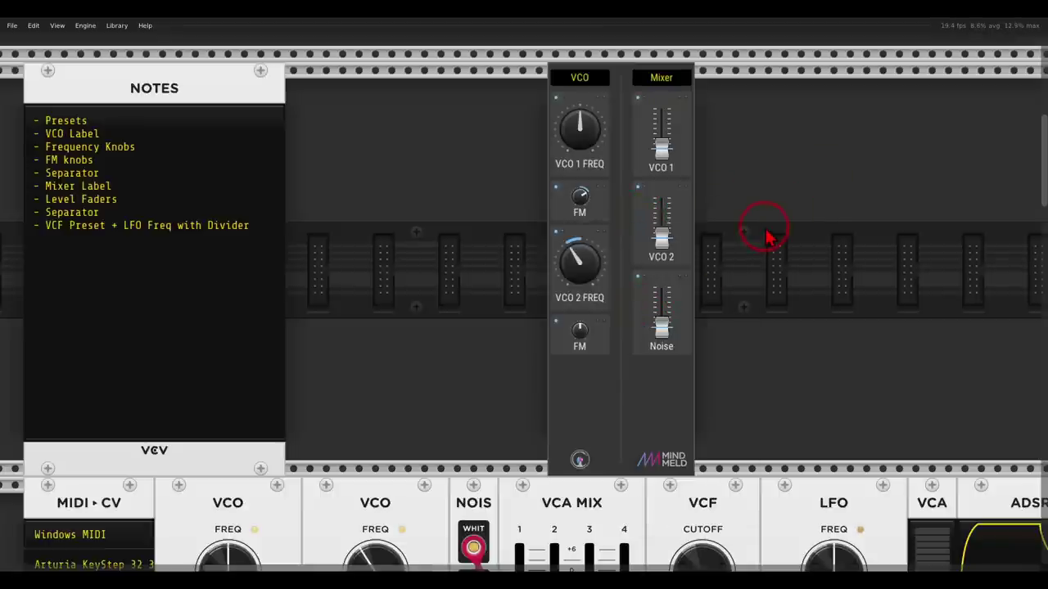
Raise the VCO 1, VCO 2 and Noise faders on the Mixer panel, bringing VCO 2 to about 0.74
scroll(767, 338, "down", 4)
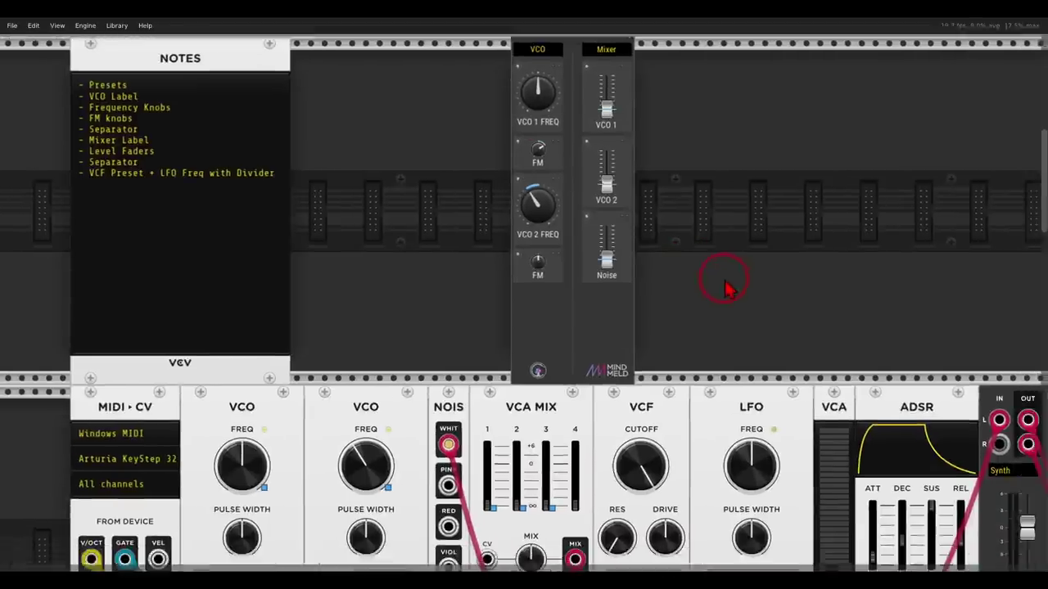
left_click_drag(724, 281, 715, 279)
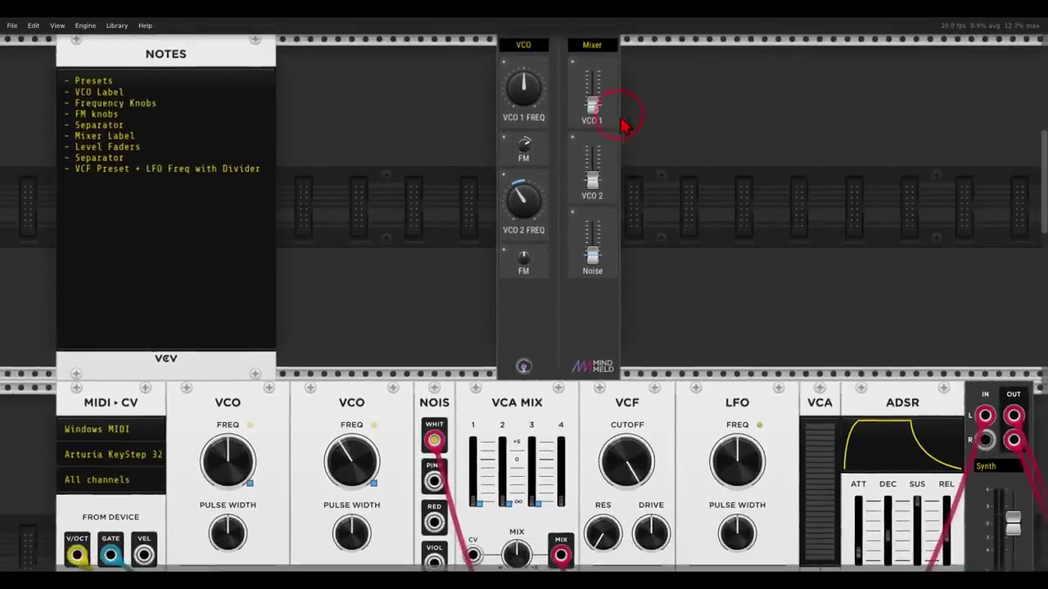
left_click_drag(593, 109, 594, 72)
left_click(594, 182)
left_click_drag(594, 182, 565, 96)
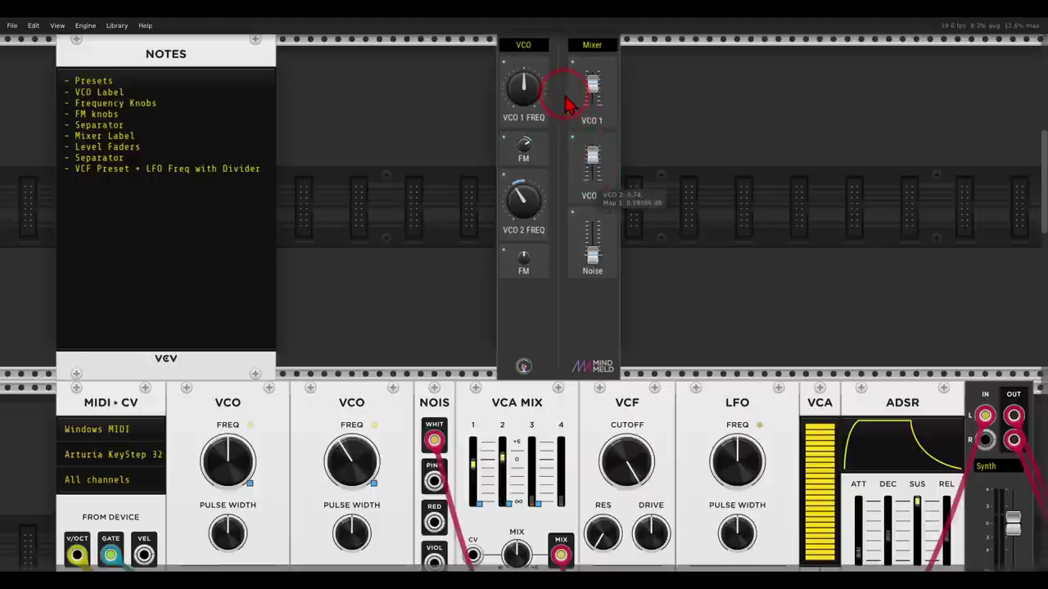
left_click_drag(597, 255, 574, 202)
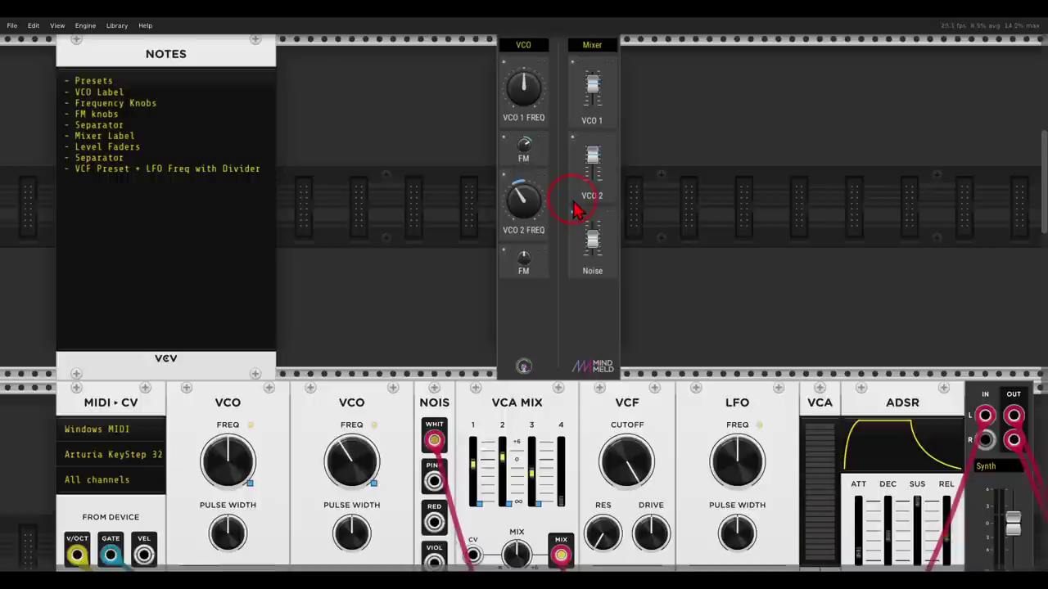
Add another vertical separator module against the Mixer panel's free edge and show its separator line
left_click_drag(701, 213, 671, 239)
scroll(669, 242, "up", 2)
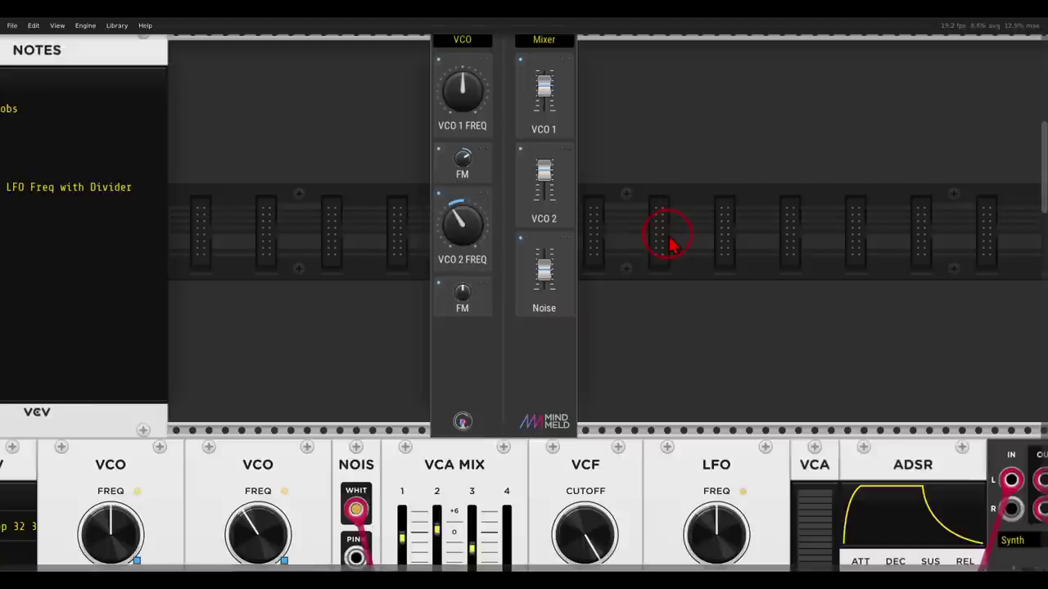
scroll(669, 241, "up", 1)
right_click(669, 241)
left_click_drag(242, 131, 535, 224)
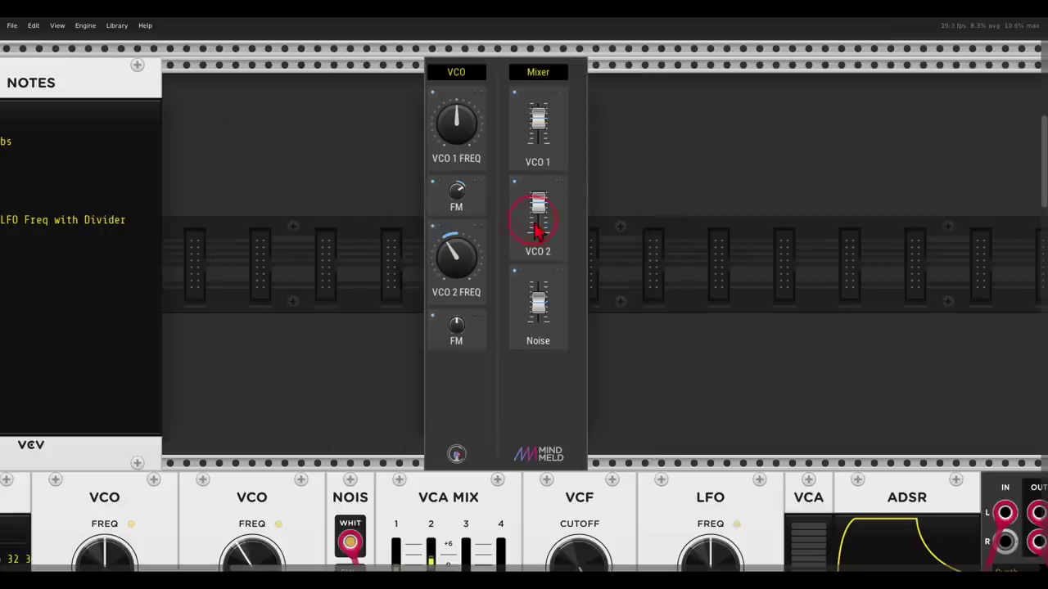
right_click(578, 167)
left_click(598, 301)
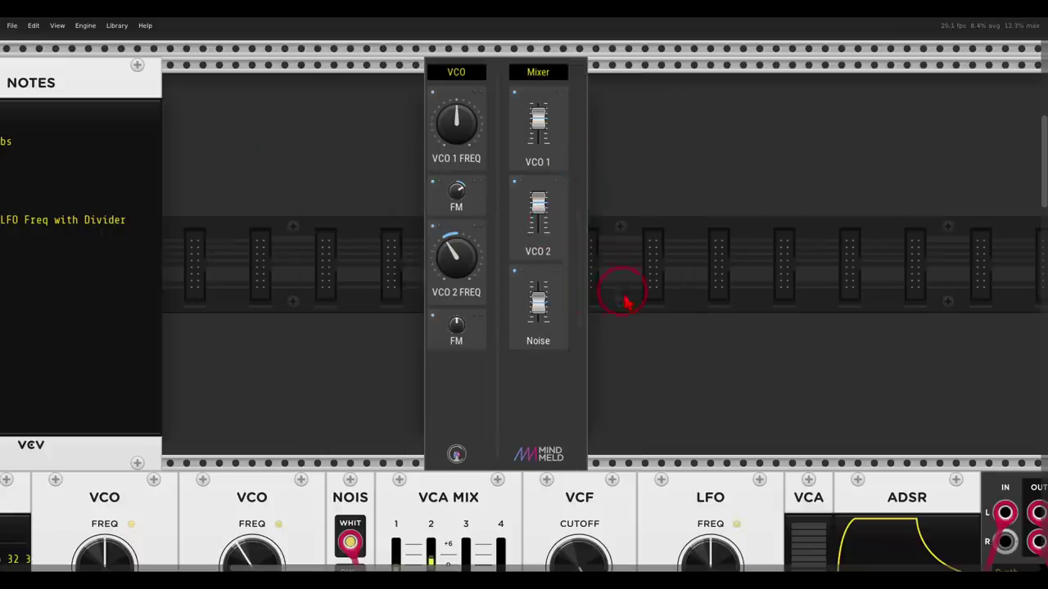
Add a third, empty PatchMaster panel attached to the far side of the new vertical separator
right_click(662, 290)
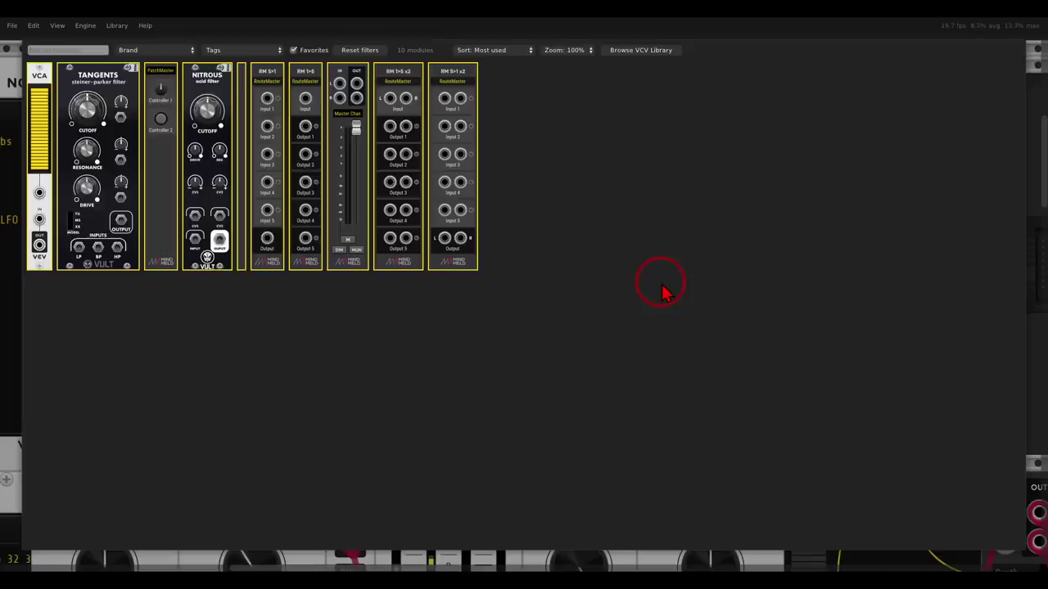
key("Escape")
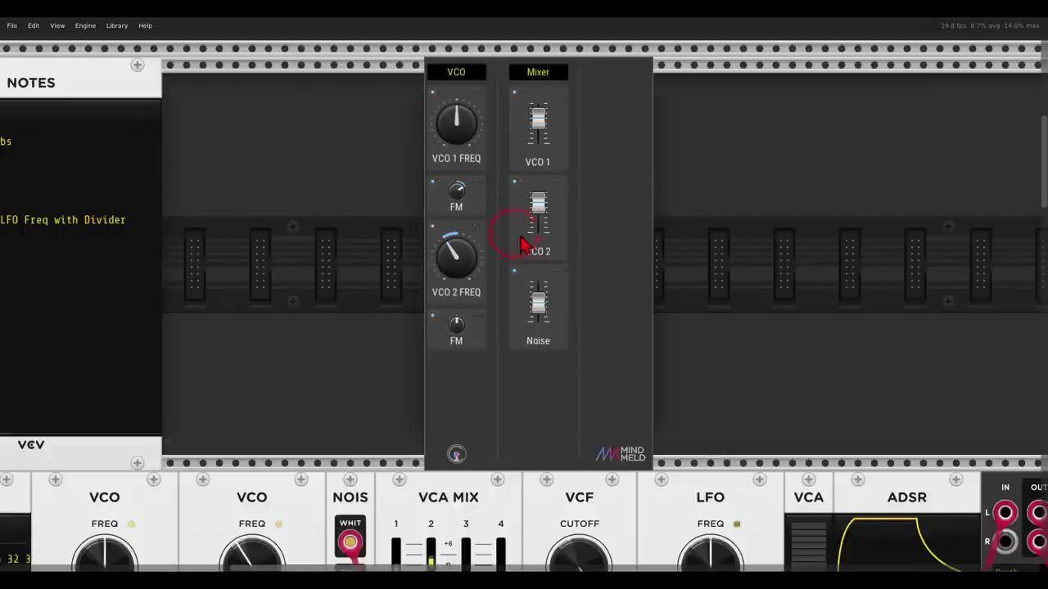
Load the VCF factory preset into the empty third PatchMaster panel
scroll(516, 244, "left", 3)
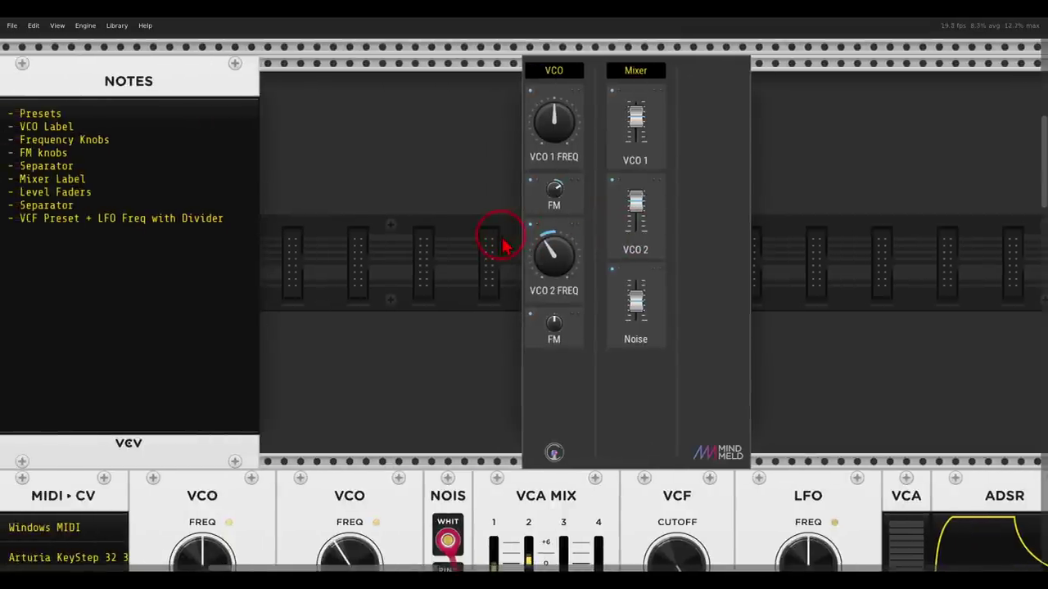
scroll(644, 241, "right", 3)
scroll(622, 168, "up", 1)
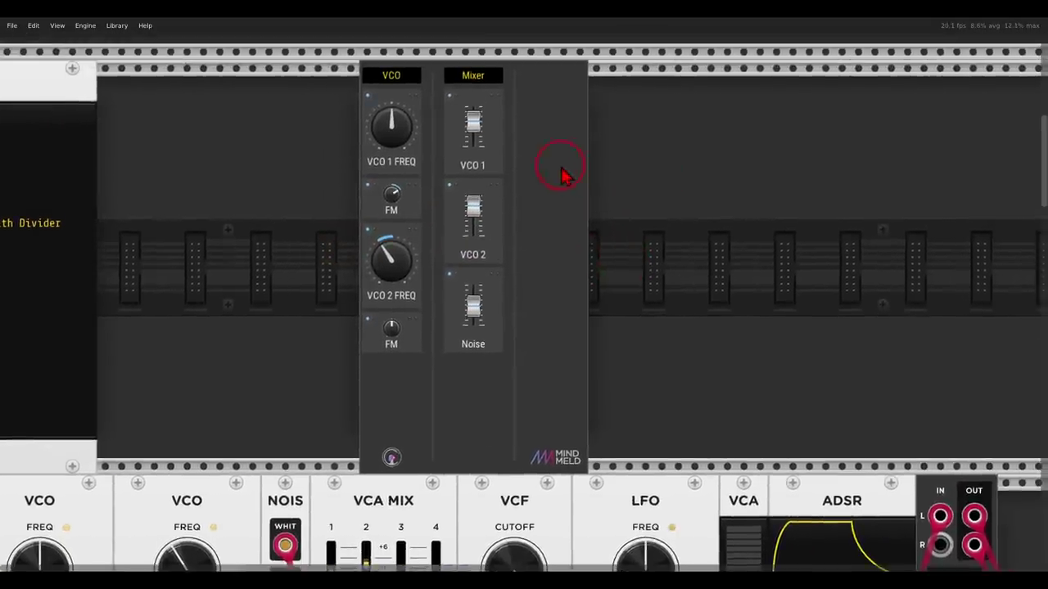
right_click(563, 170)
mouse_move(583, 206)
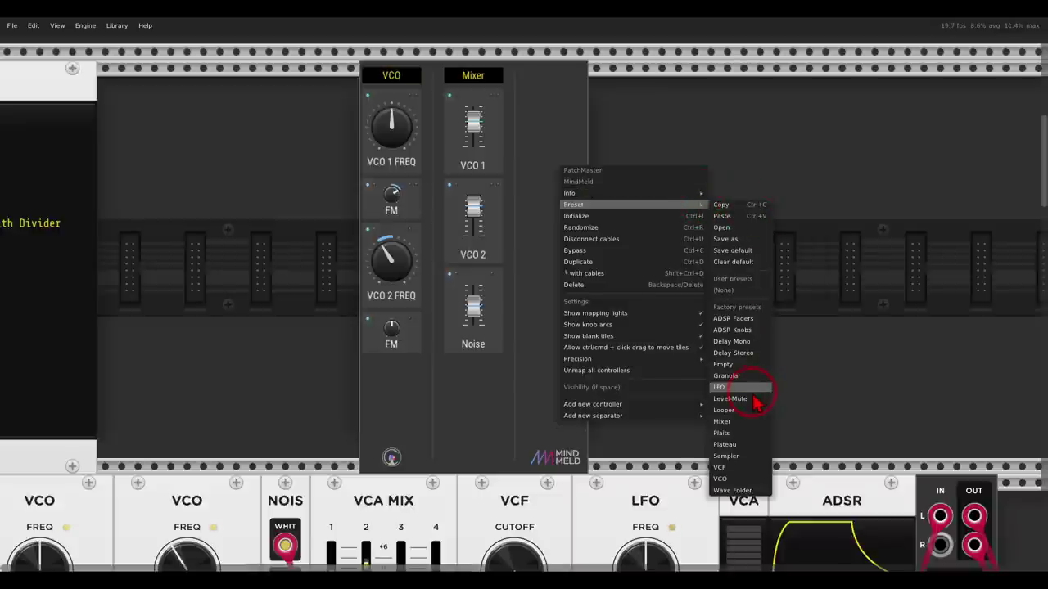
left_click(728, 468)
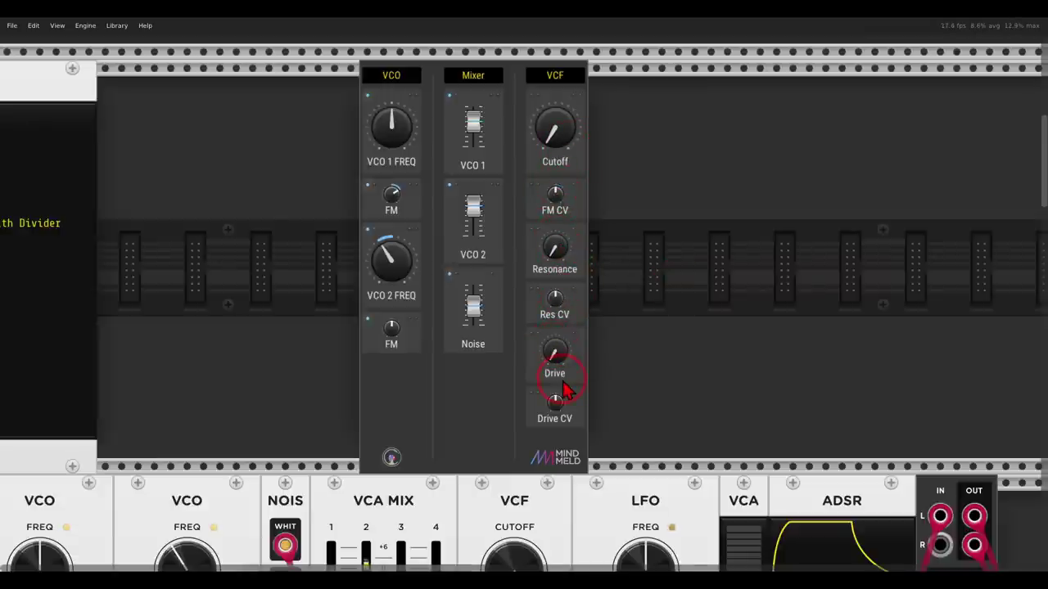
Map the VCF panel's Cutoff knob, using Map 1, to the CUTOFF knob of the VCF module
scroll(565, 389, "down", 2)
scroll(631, 327, "down", 2)
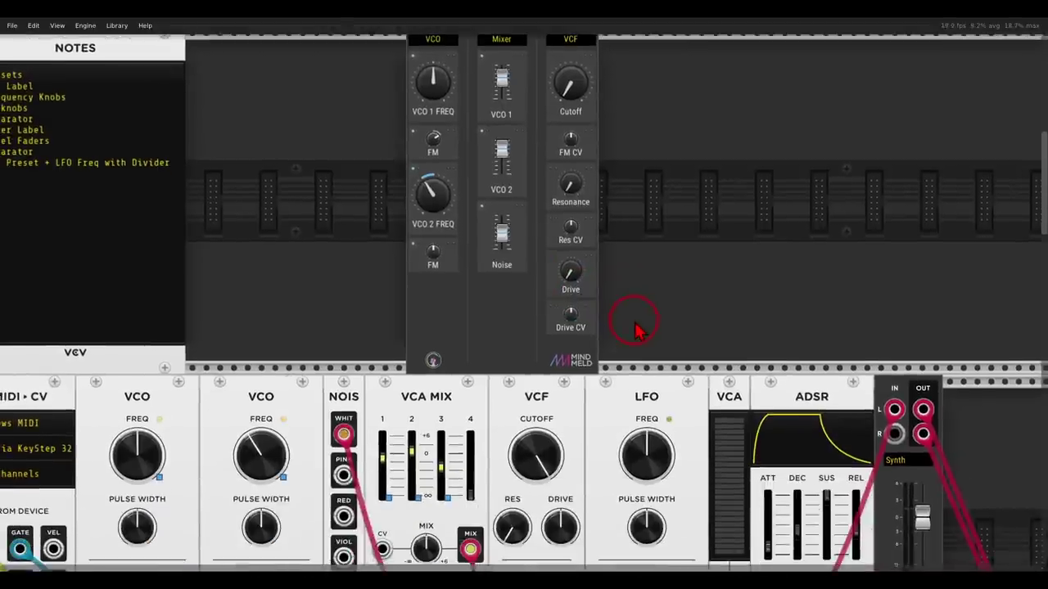
scroll(637, 329, "down", 2)
right_click(555, 130)
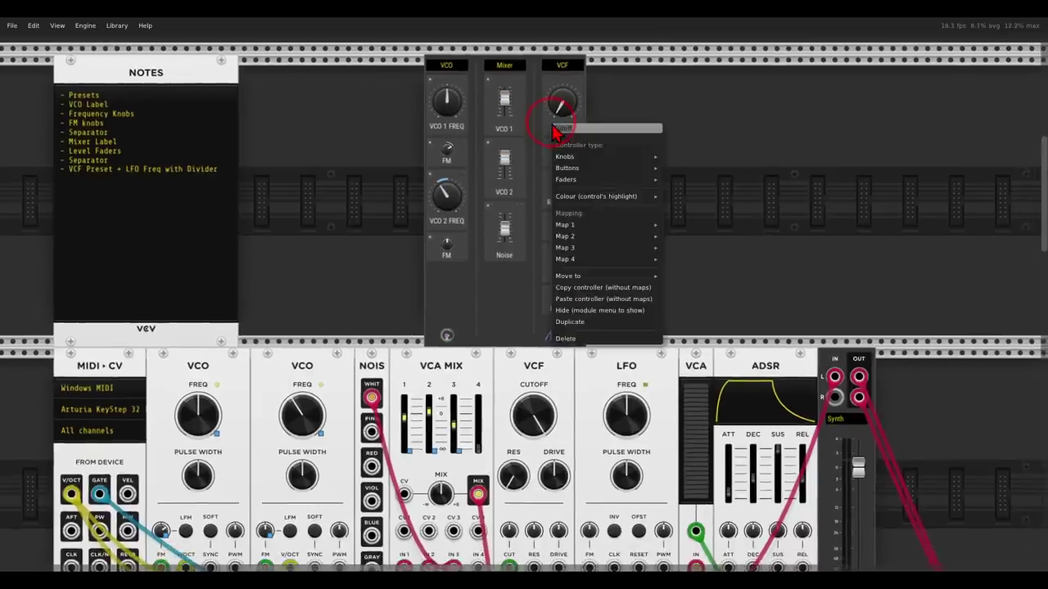
mouse_move(630, 224)
left_click(693, 239)
left_click(547, 415)
left_click_drag(547, 415, 543, 420)
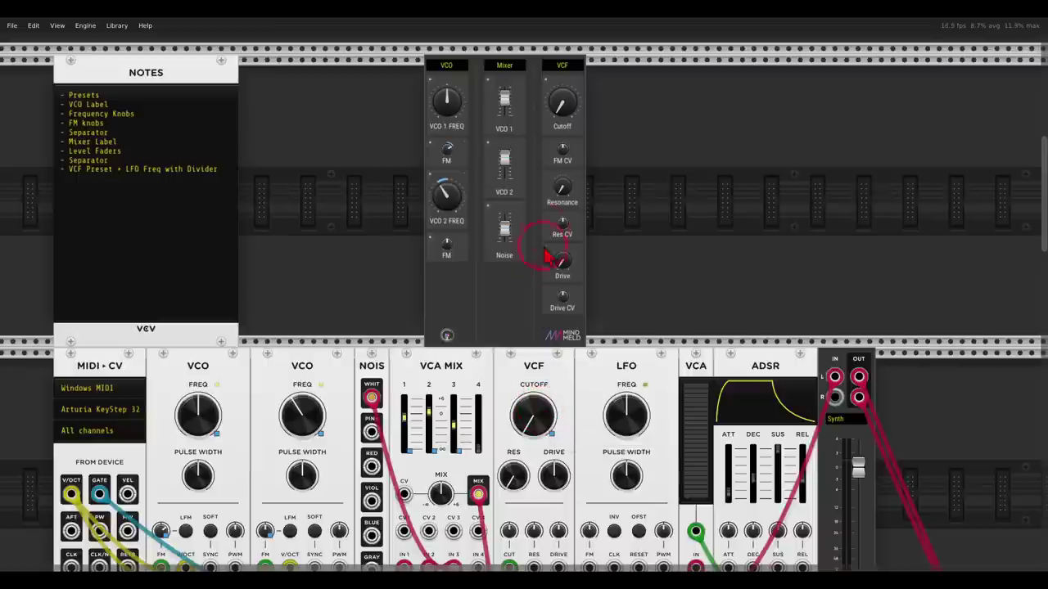
Map the VCF panel's FM CV knob, using Map 1, to the small CUT modulation knob on the VCF module
right_click(551, 169)
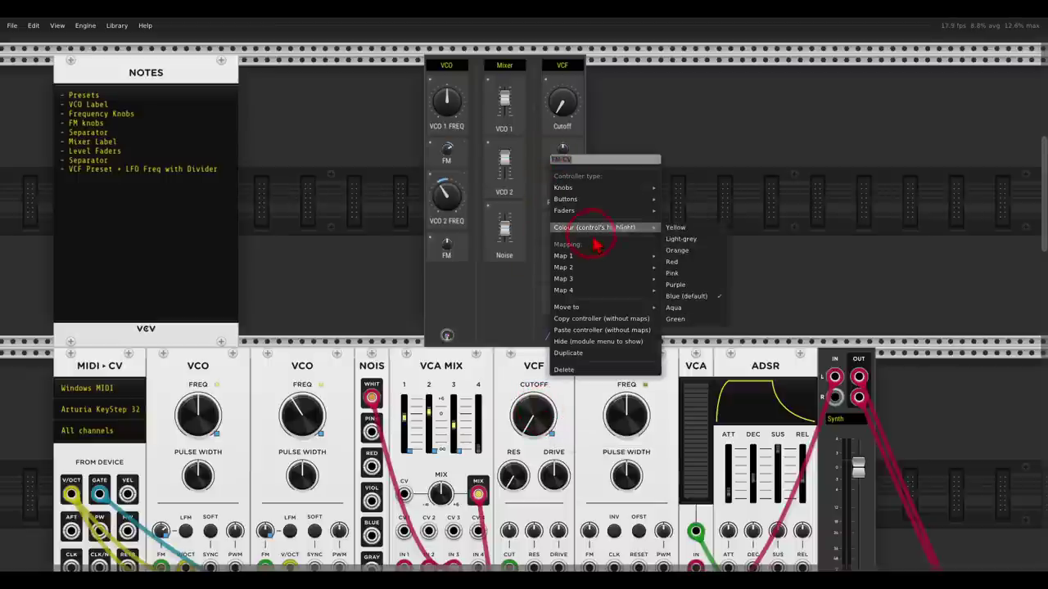
mouse_move(597, 256)
left_click(705, 268)
scroll(696, 274, "down", 1)
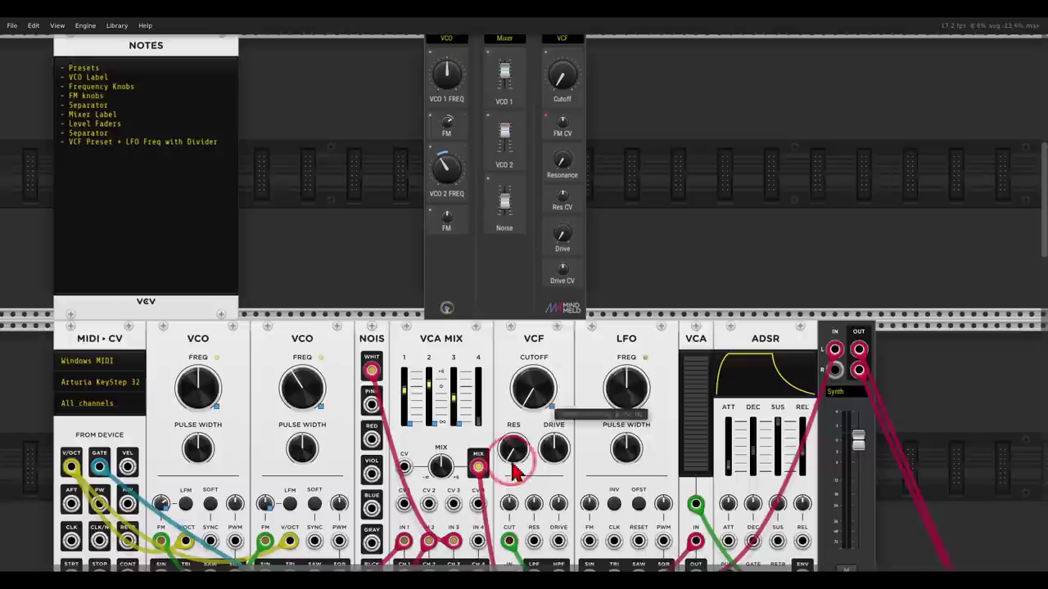
left_click(657, 381)
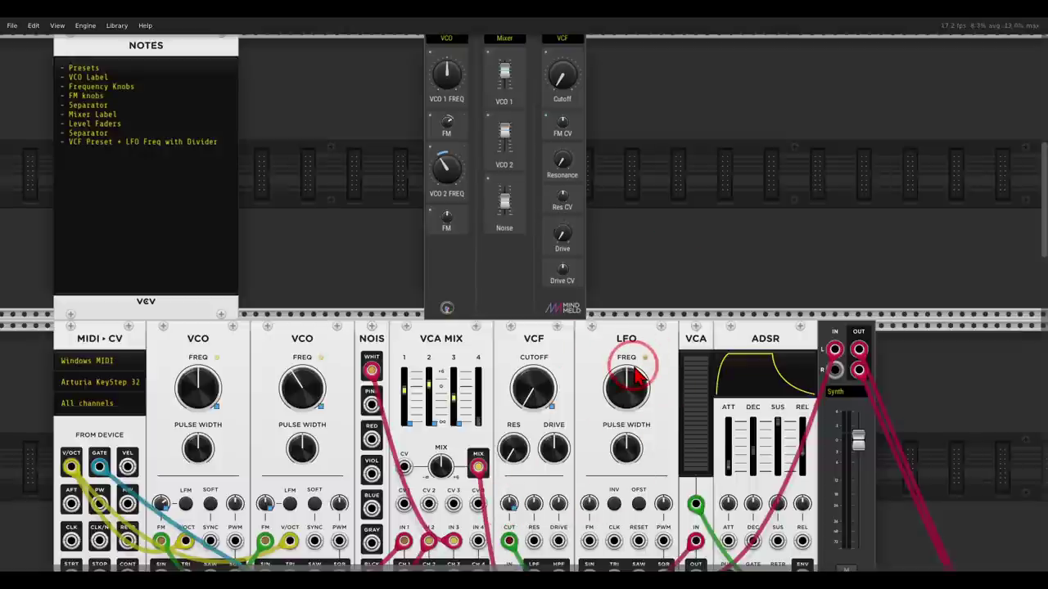
left_click_drag(603, 376, 646, 353)
mouse_move(600, 410)
left_mouse_down()
mouse_move(516, 483)
mouse_move(531, 486)
left_mouse_up()
key("Escape")
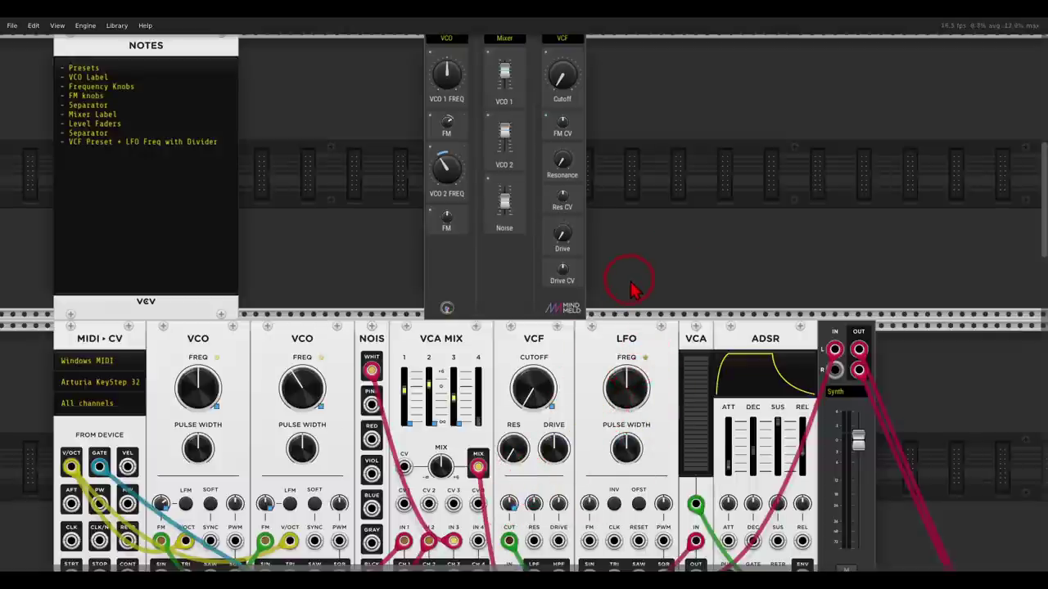
Map the VCF panel's Resonance knob, using Map 1, to the RES knob of the VCF module
right_click(557, 181)
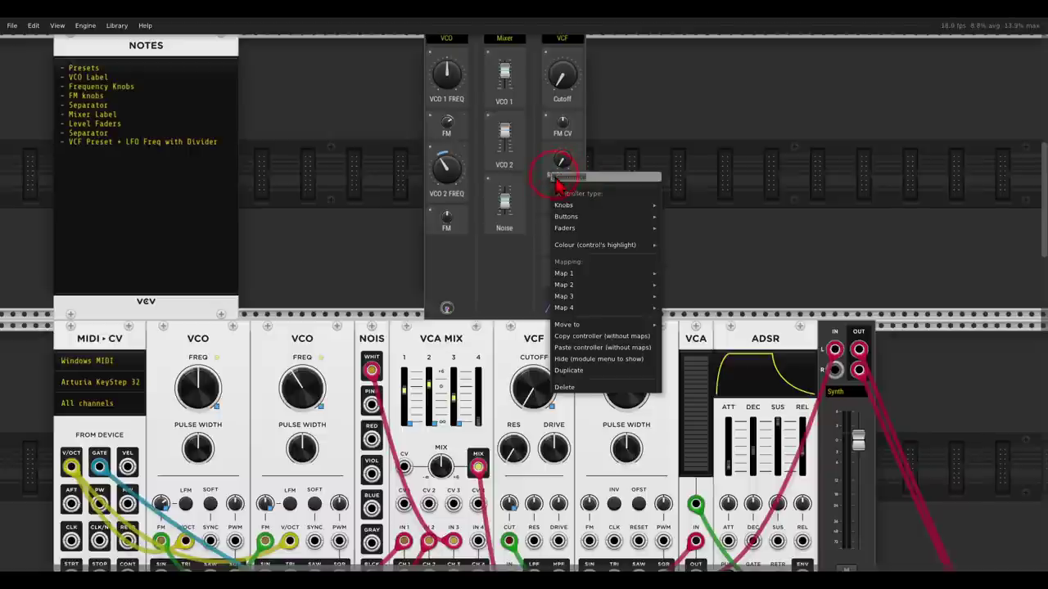
mouse_move(612, 276)
left_click(683, 290)
left_click(563, 384)
left_click(516, 450)
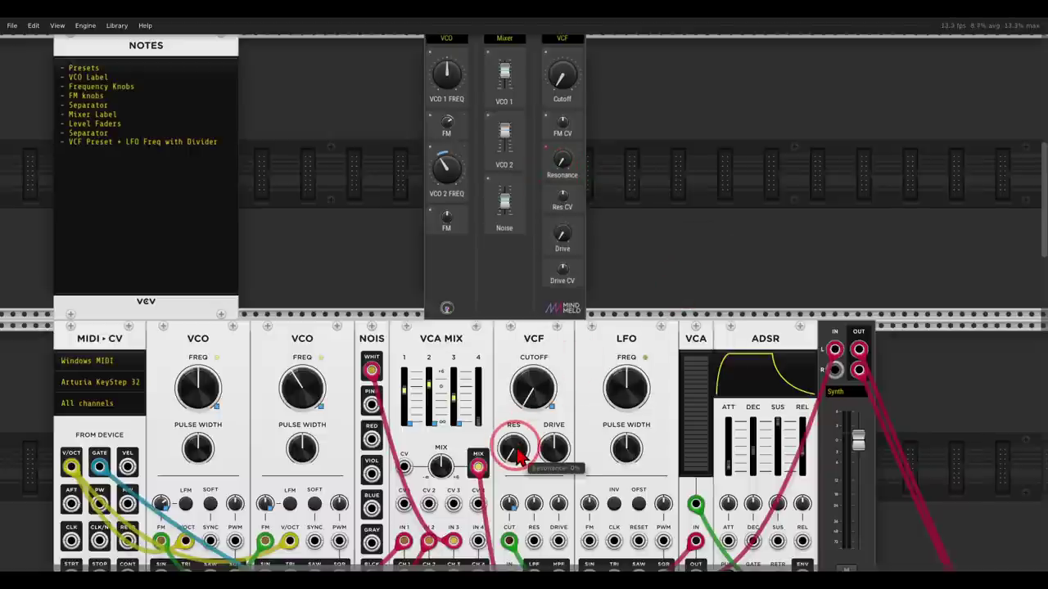
left_click(540, 261)
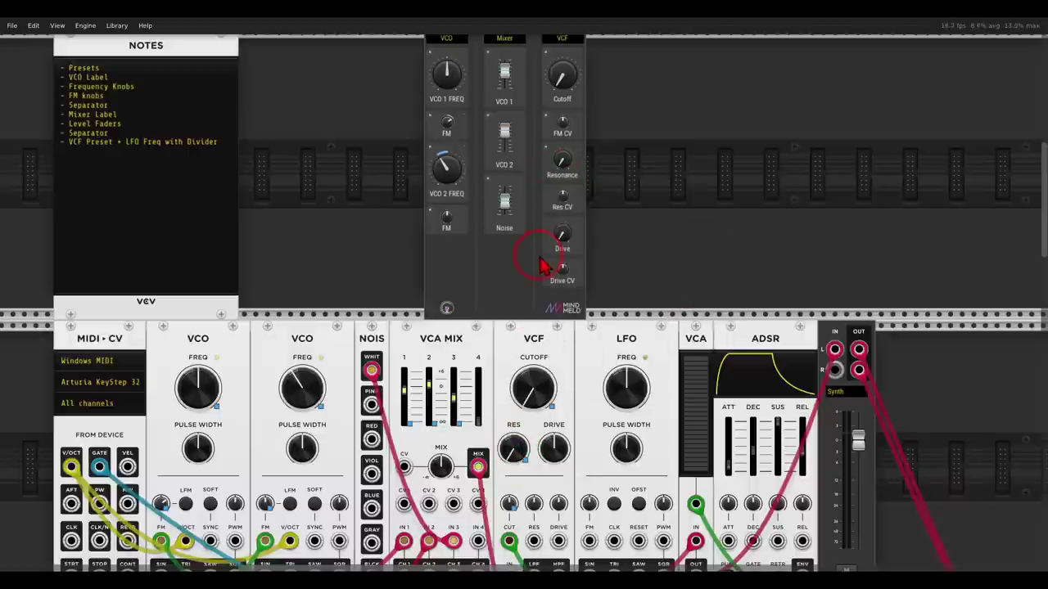
Delete the Res CV controller from the VCF panel
right_click(550, 210)
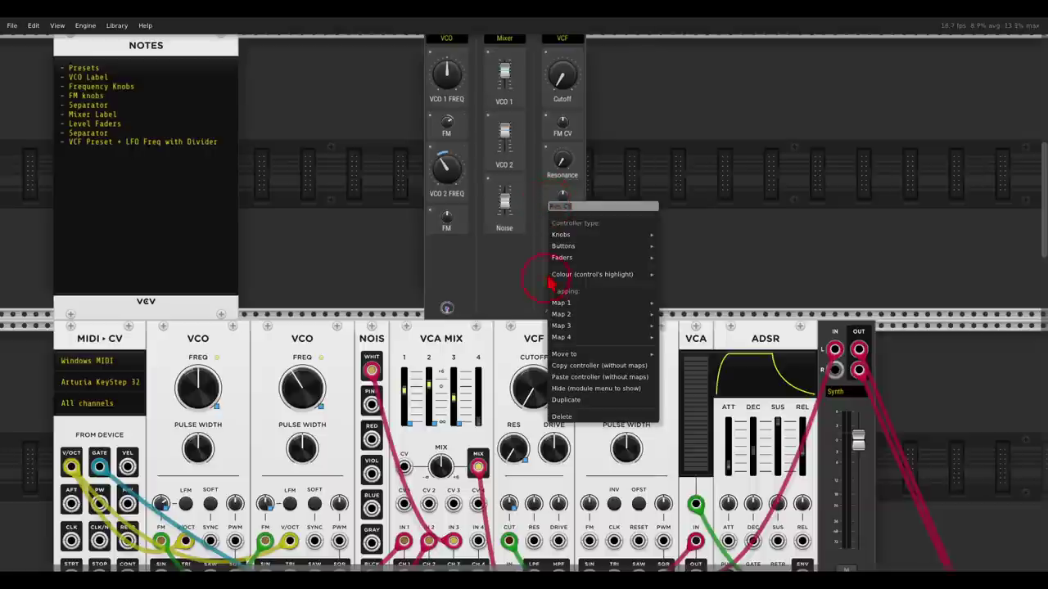
left_click(589, 417)
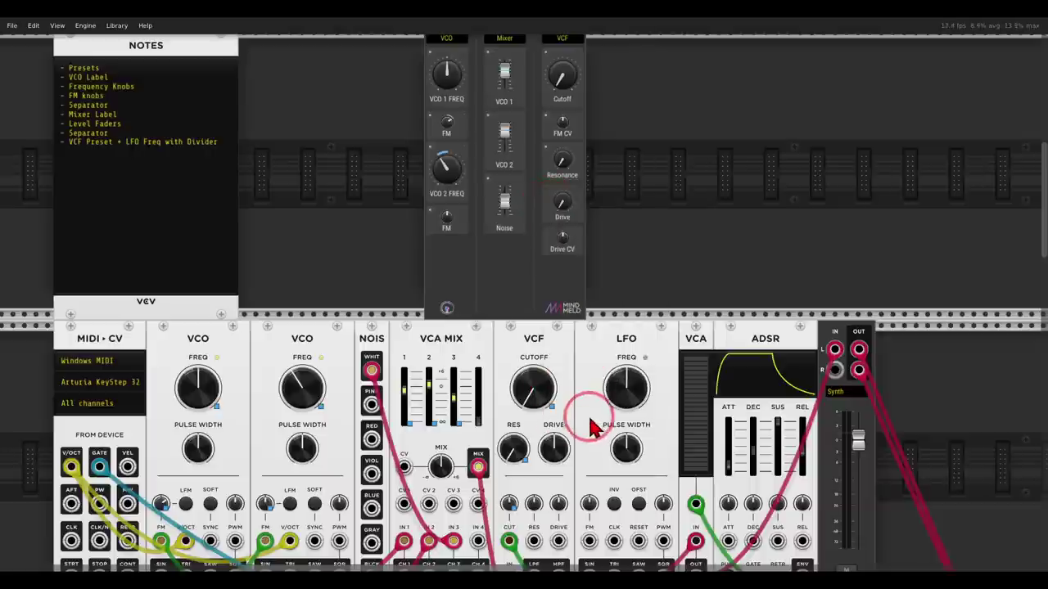
left_click(551, 215)
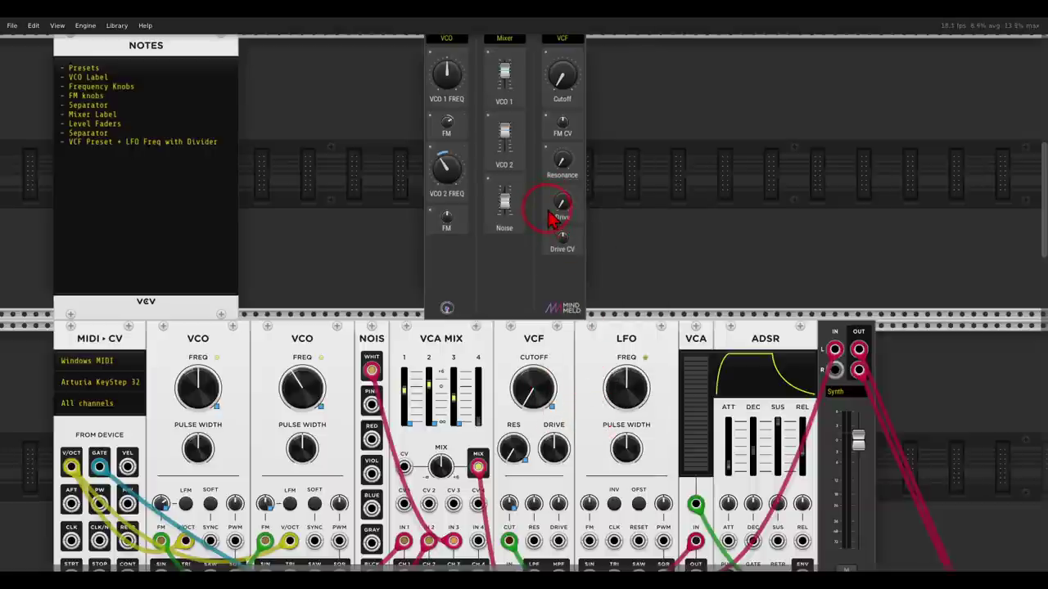
Map the VCF panel's Drive knob, using Map 1, to the DRIVE knob of the VCF module
right_click(552, 217)
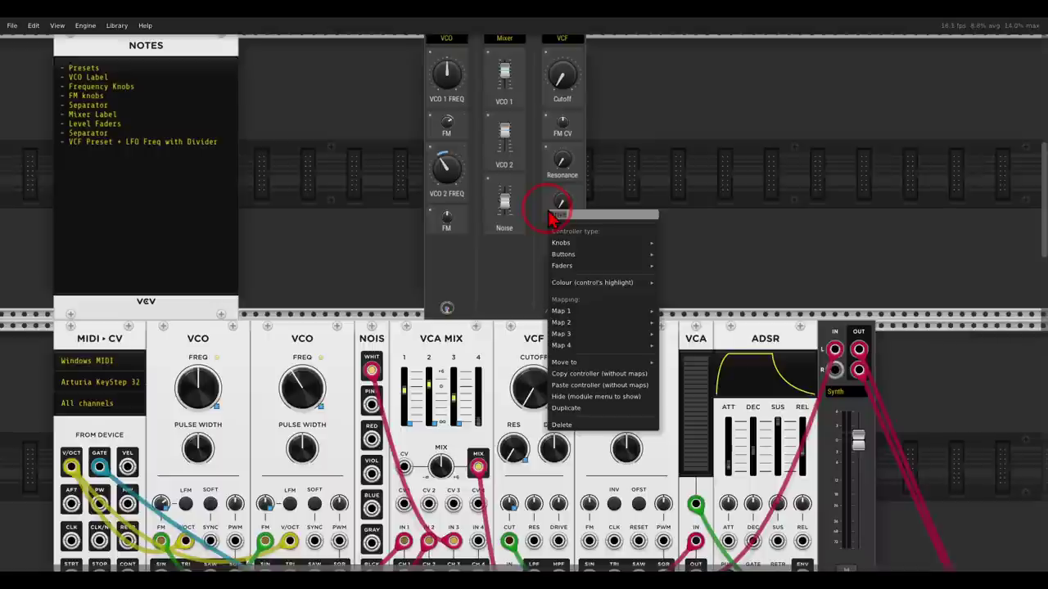
mouse_move(619, 312)
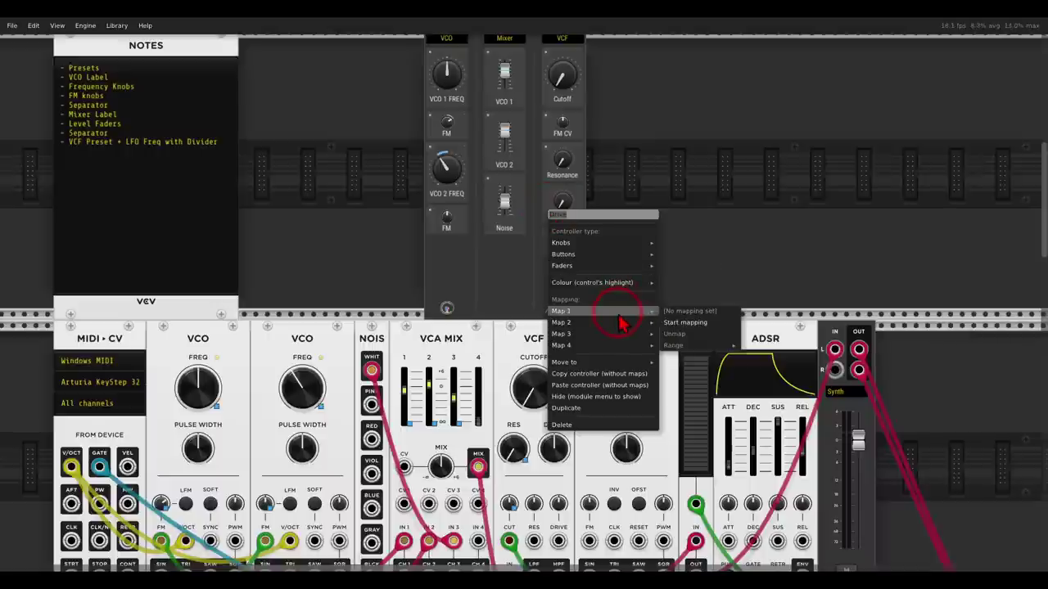
left_click(686, 329)
left_click(555, 447)
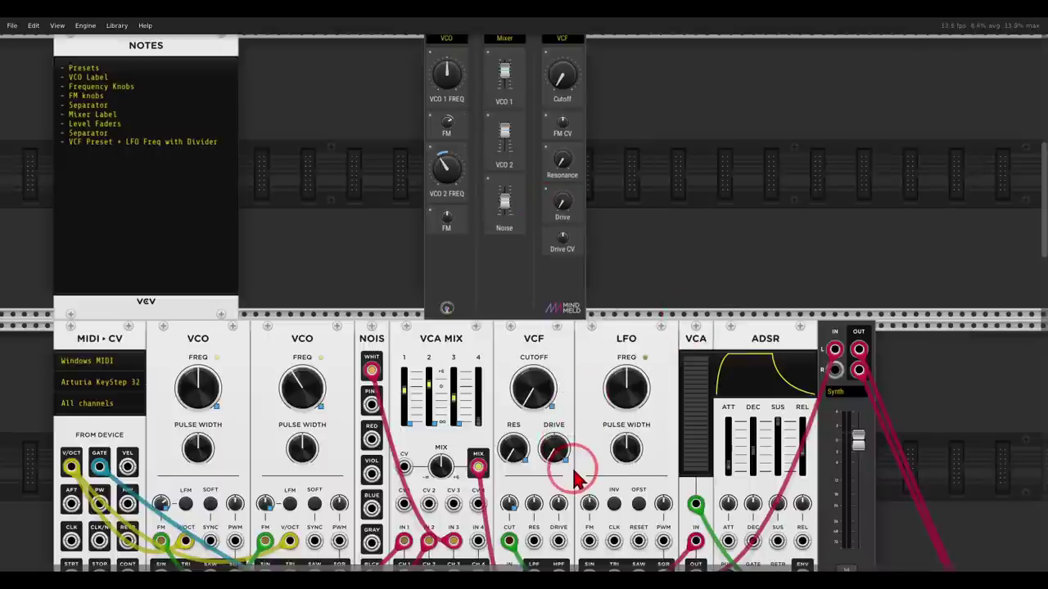
left_click(622, 265)
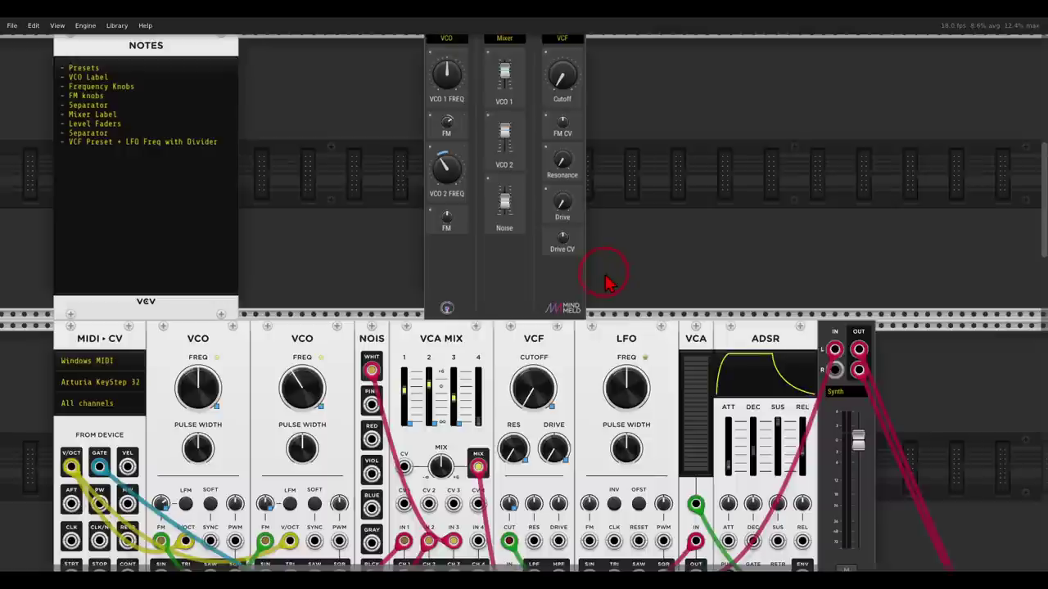
left_click(571, 373)
left_click(582, 232)
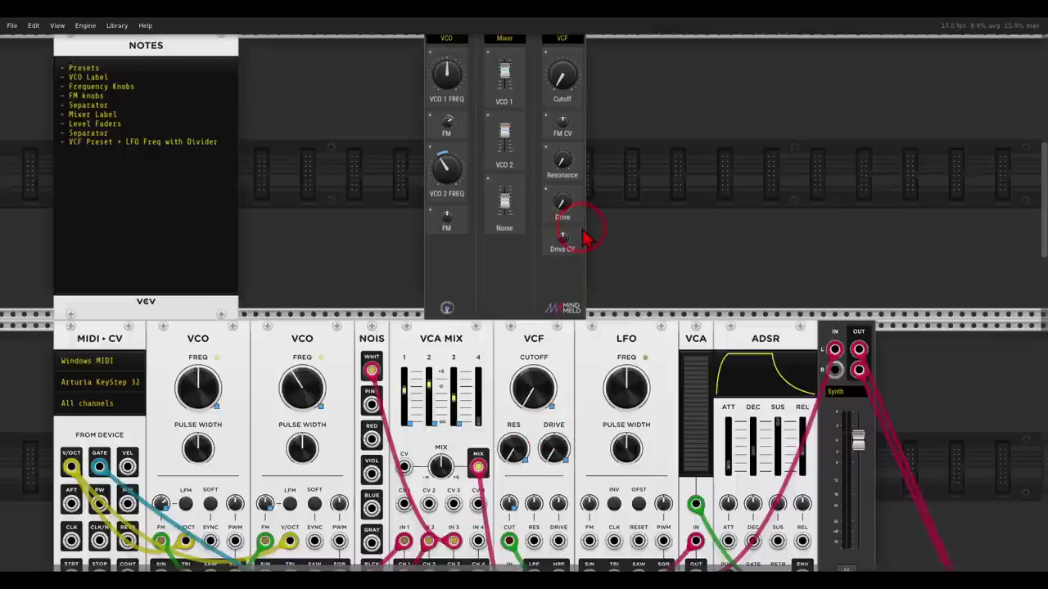
left_click(557, 220)
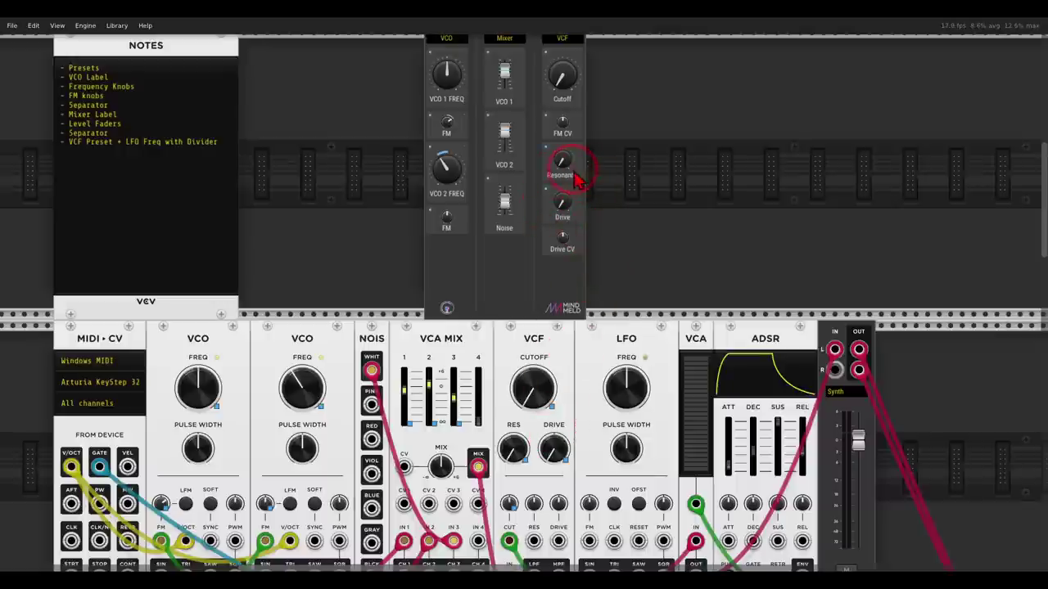
Change the Drive controller on the VCF panel to a medium bipolar knob
right_click(548, 221)
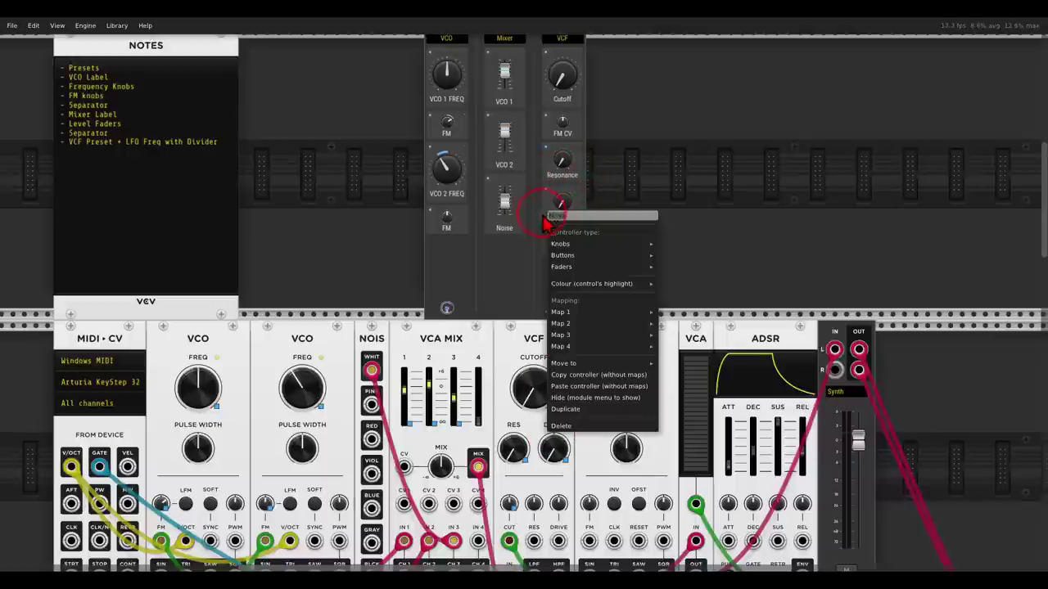
left_click(561, 245)
mouse_move(676, 257)
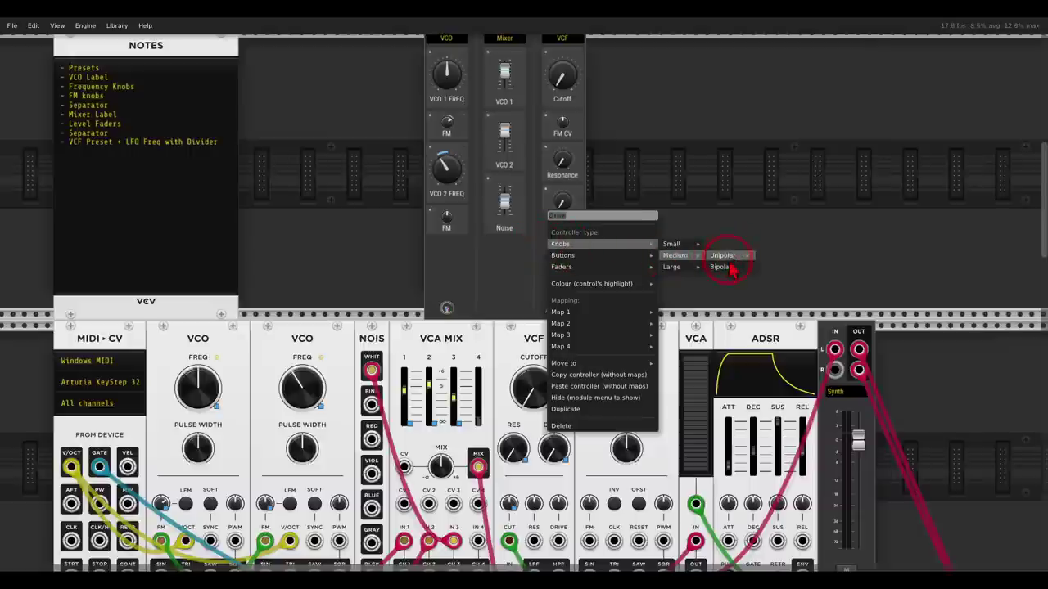
left_click(723, 269)
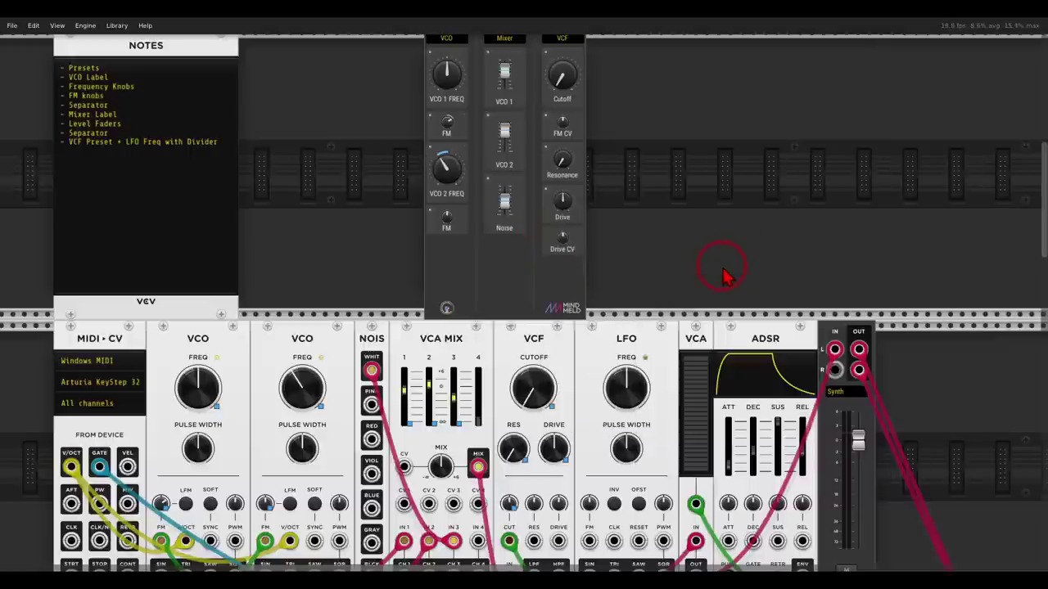
mouse_move(570, 217)
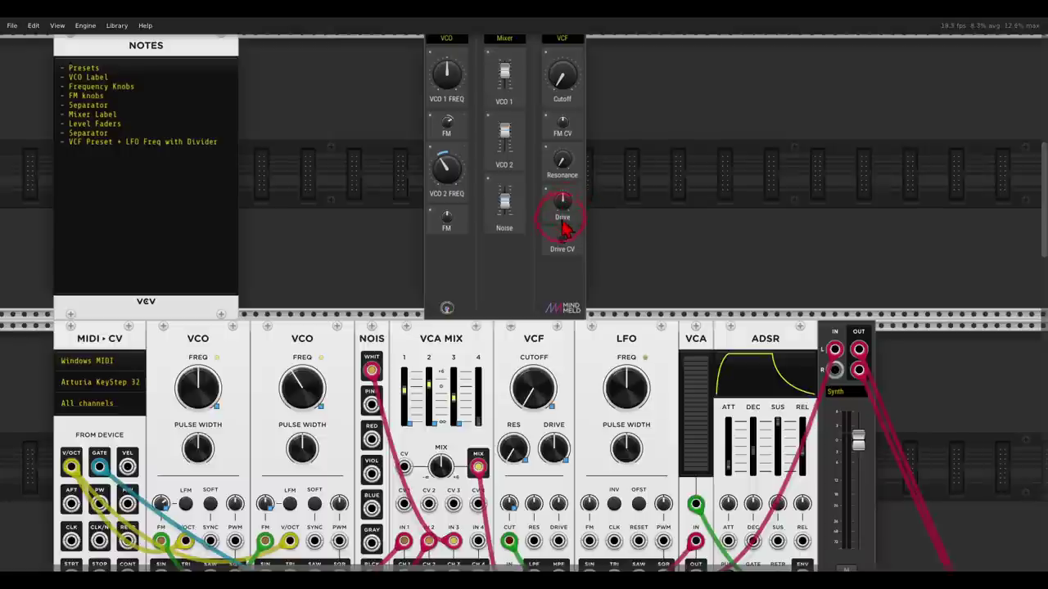
Delete the Drive CV controller from the VCF panel
right_click(554, 255)
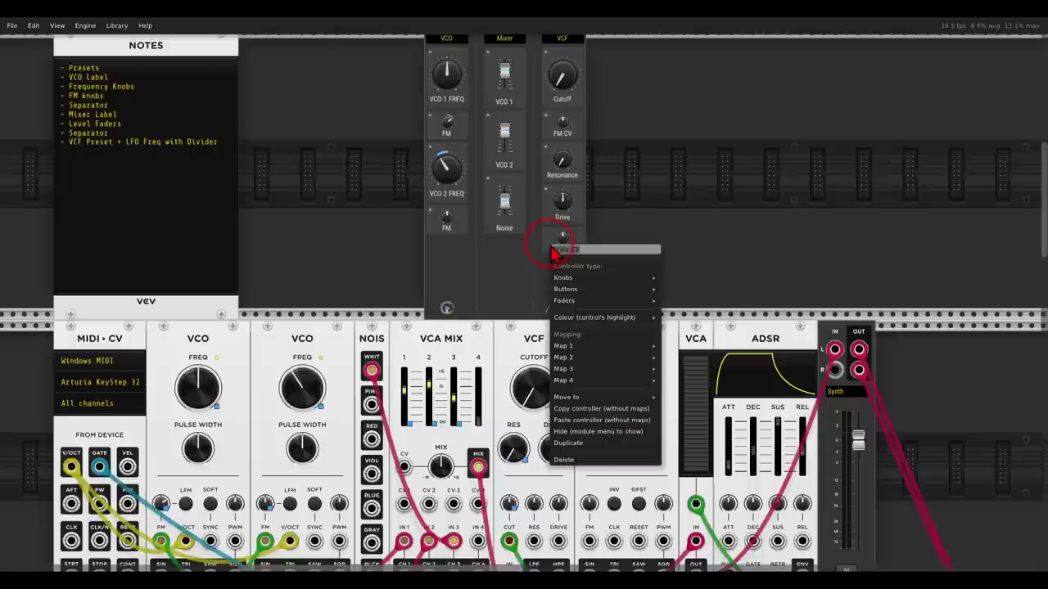
left_click(568, 462)
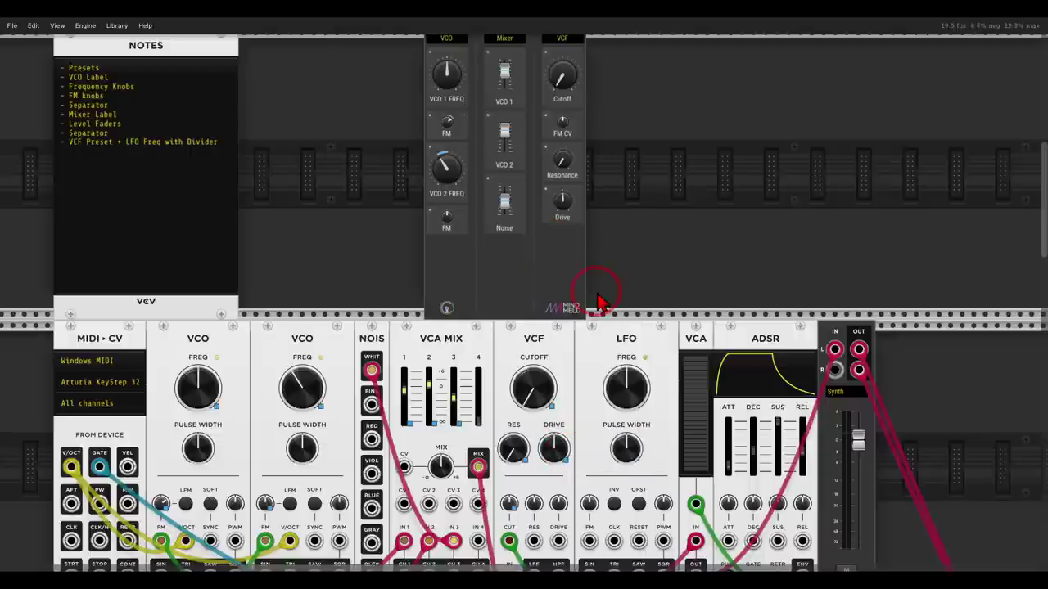
scroll(615, 253, "up", 1)
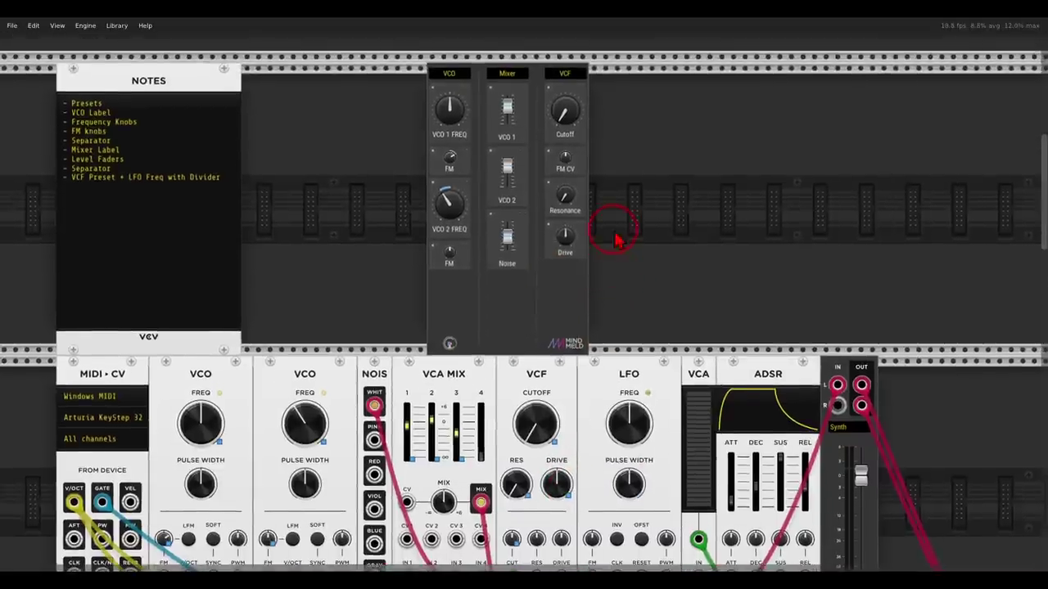
scroll(613, 236, "up", 2)
scroll(584, 236, "up", 2)
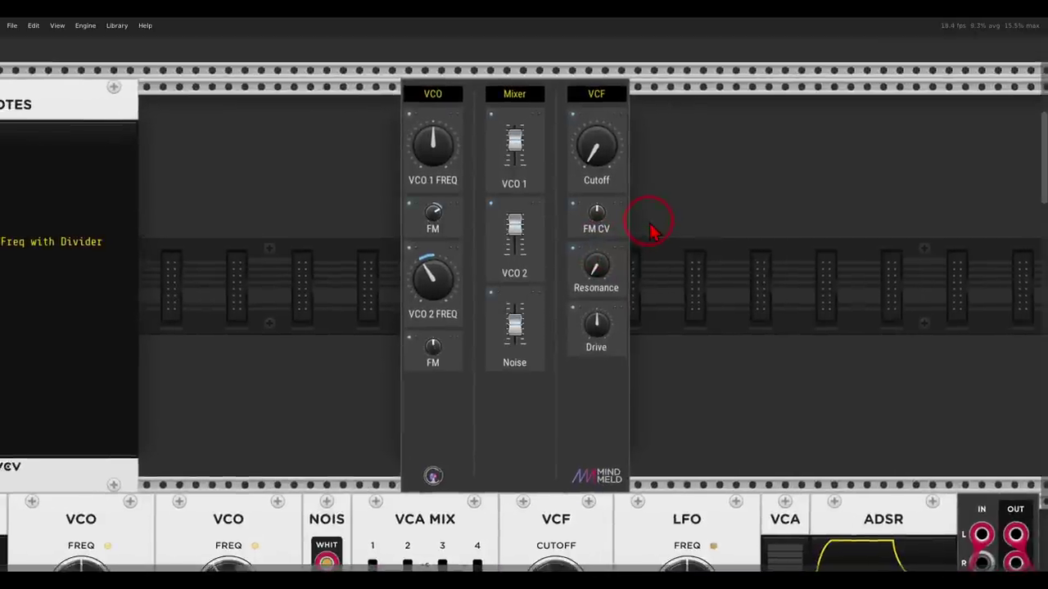
mouse_move(663, 72)
left_mouse_down()
mouse_move(335, 123)
mouse_move(320, 348)
mouse_move(425, 520)
mouse_move(613, 517)
mouse_move(726, 235)
mouse_move(704, 116)
mouse_move(670, 78)
left_mouse_up()
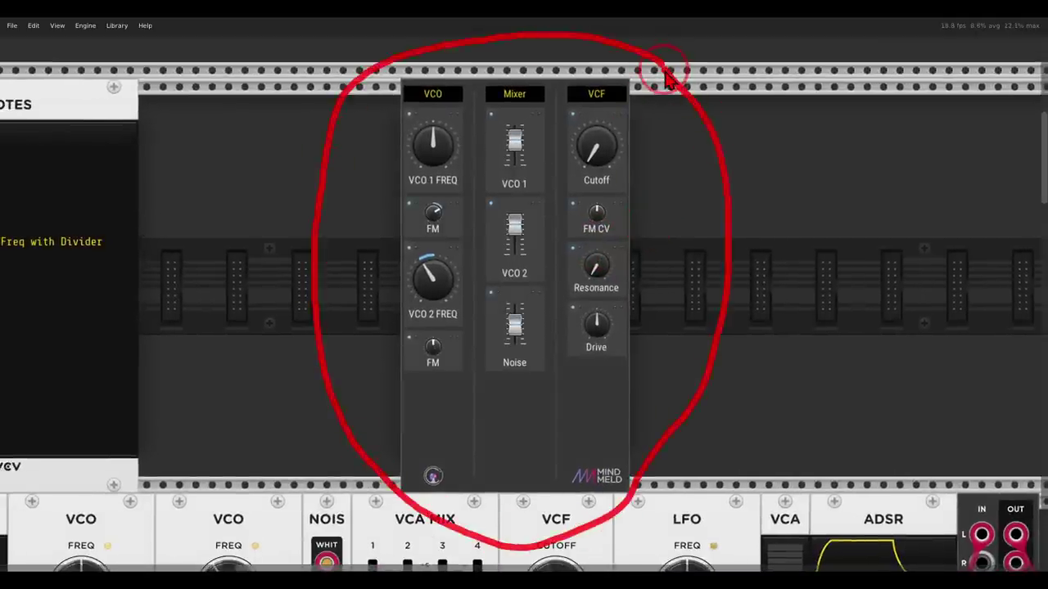
left_click(667, 77)
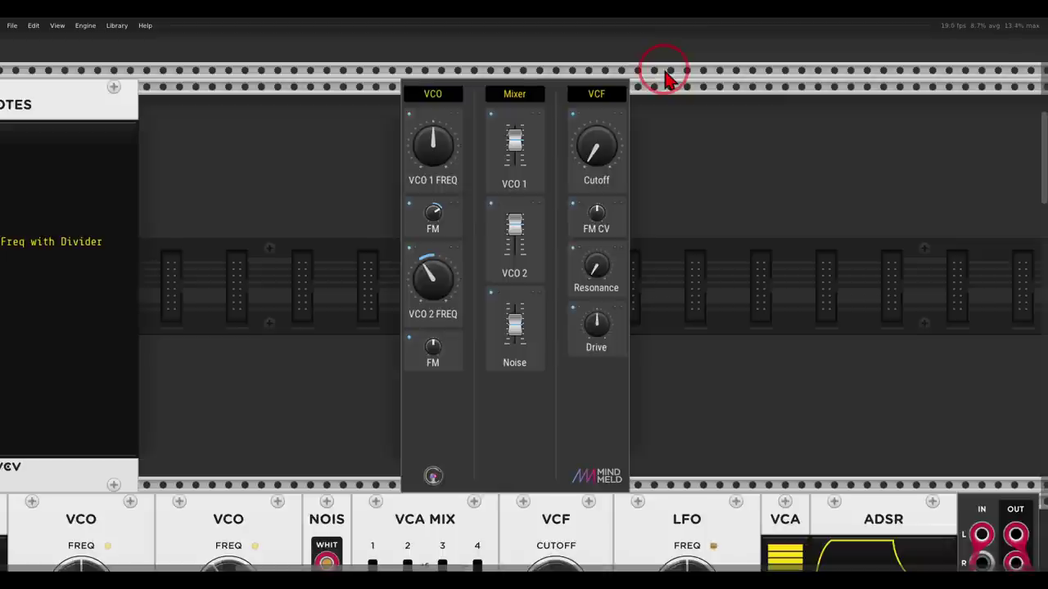
Try out the mapped VCF panel by turning up its Cutoff, Resonance, Drive and FM CV knobs
left_click_drag(601, 147, 585, 106)
left_click_drag(602, 245, 581, 199)
left_click_drag(597, 145, 600, 141)
left_click(598, 326)
left_click_drag(594, 324, 595, 310)
left_click(595, 144)
left_click_drag(592, 134, 593, 175)
left_click_drag(597, 321, 588, 221)
mouse_move(607, 154)
left_mouse_down()
mouse_move(614, 211)
mouse_move(594, 139)
left_mouse_up()
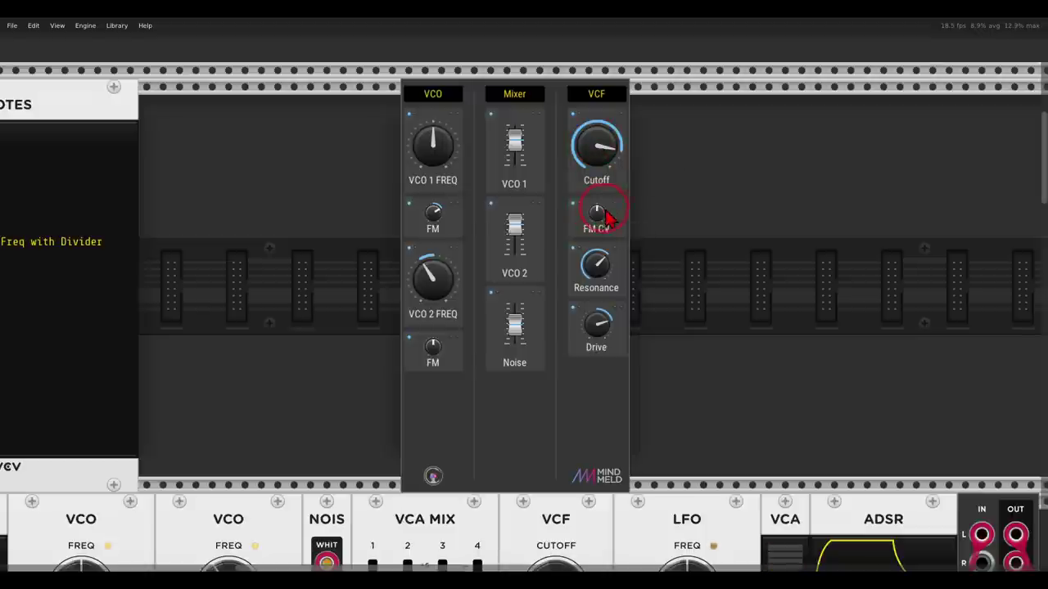
left_click_drag(598, 215, 599, 212)
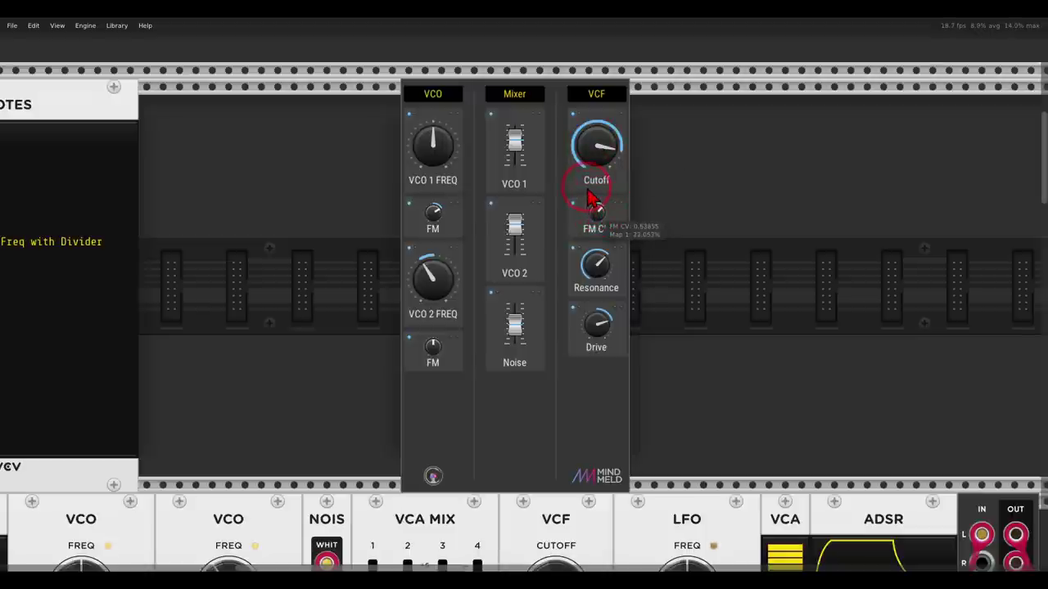
Fine-tune the FM CV knob on the VCF panel
mouse_move(596, 212)
left_mouse_down()
mouse_move(592, 199)
mouse_move(595, 224)
mouse_move(594, 211)
left_mouse_up()
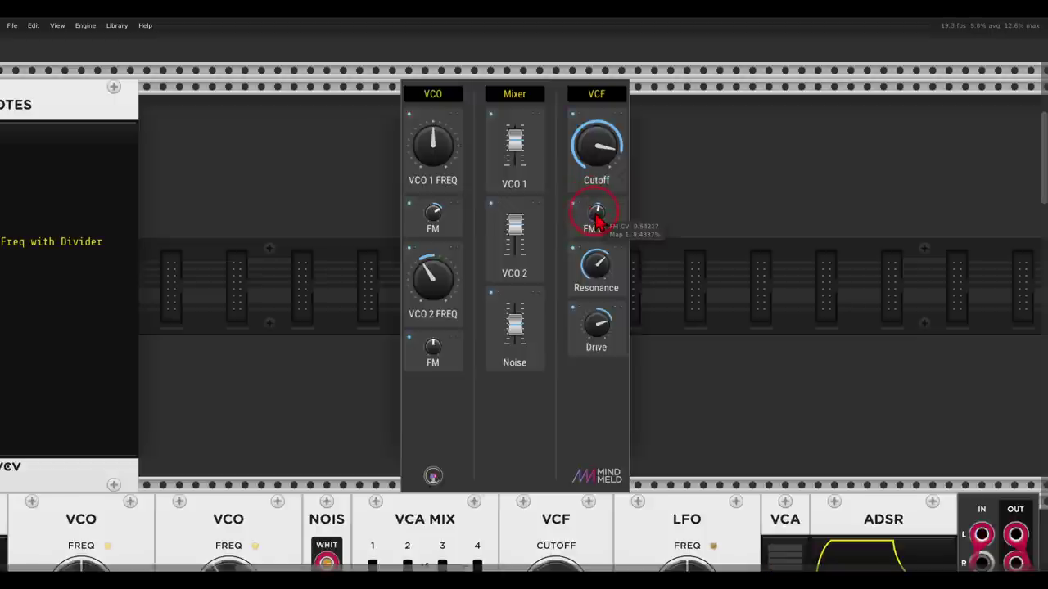
left_click_drag(355, 257, 533, 247)
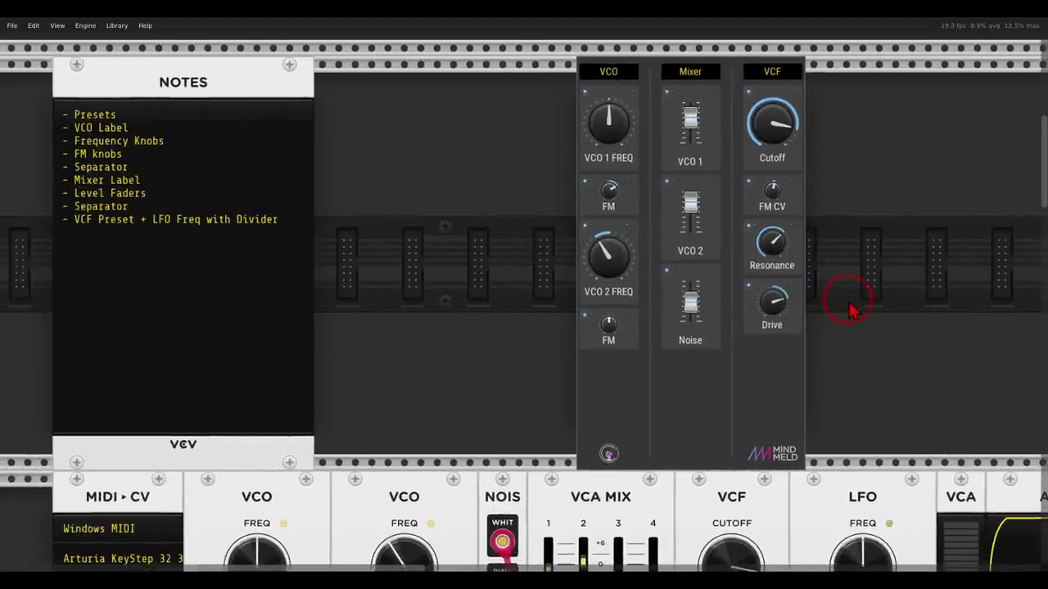
left_click_drag(853, 294, 742, 308)
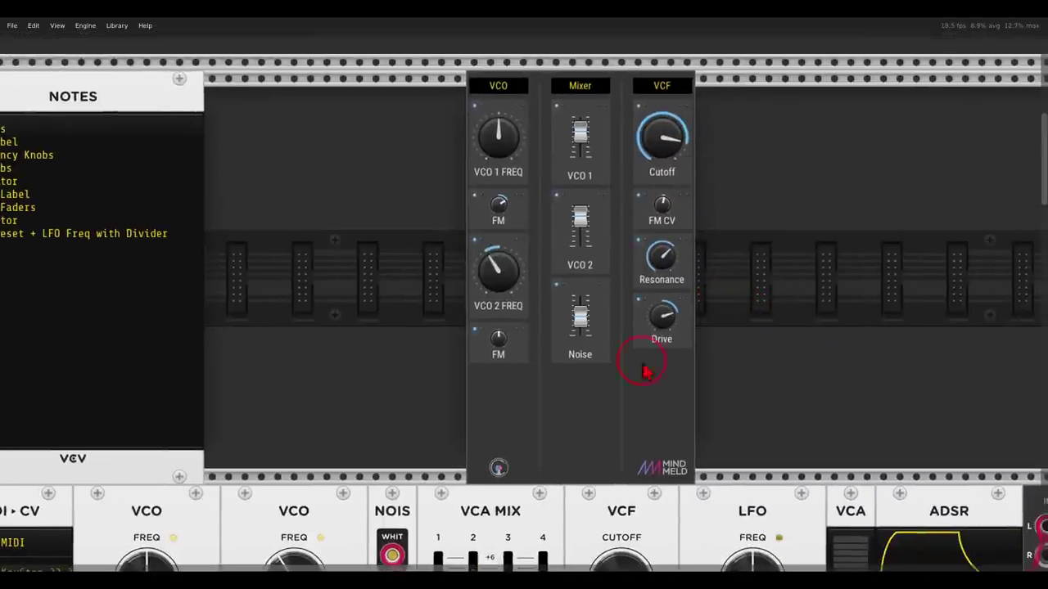
left_click_drag(729, 366, 669, 366)
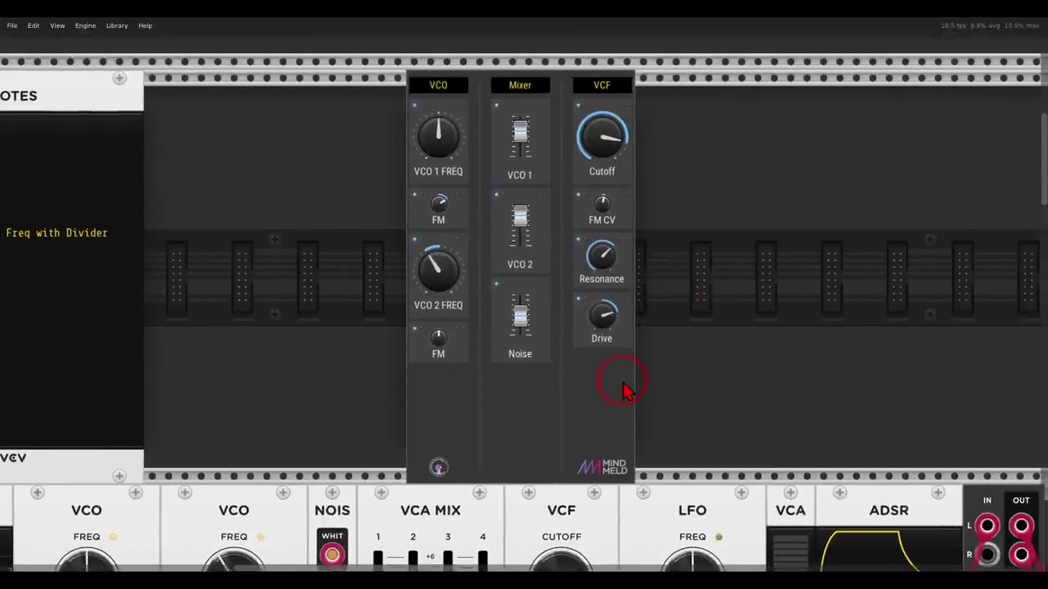
Add a divider label below the Drive controller on the VCF panel and name it LFO
right_click(616, 389)
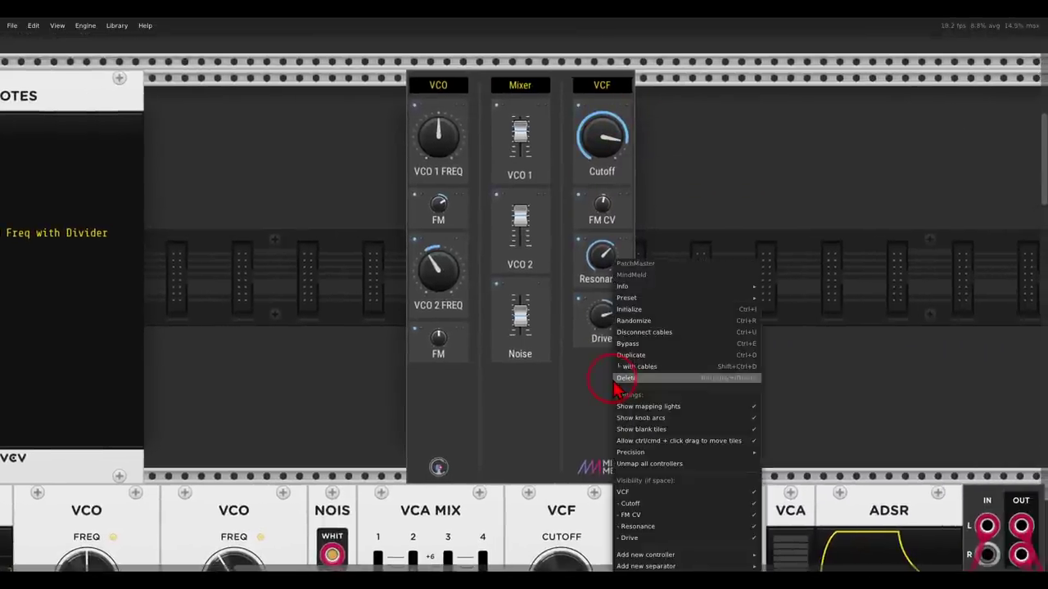
mouse_move(709, 567)
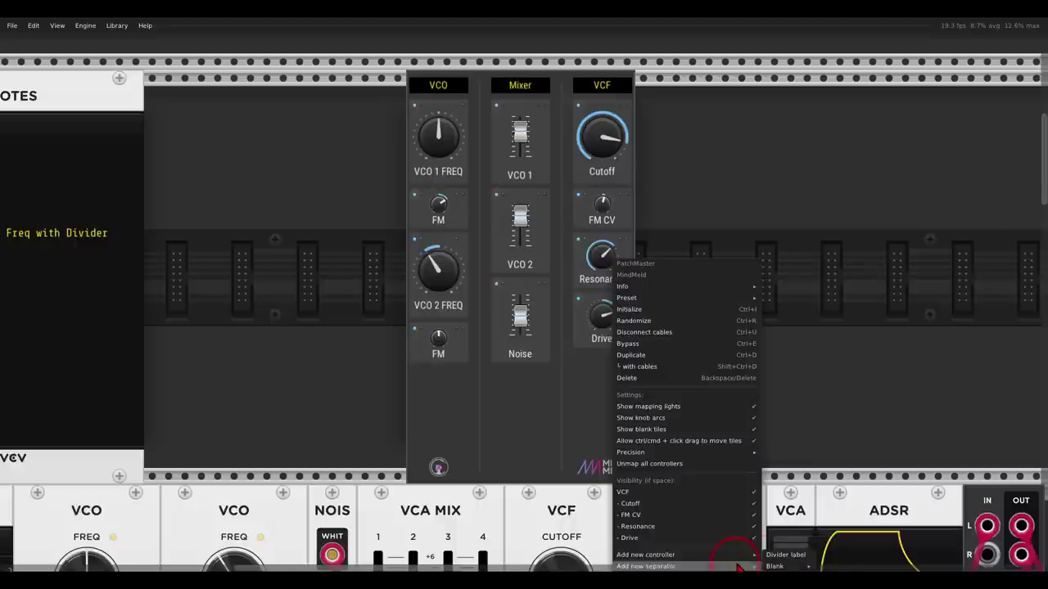
left_click(782, 556)
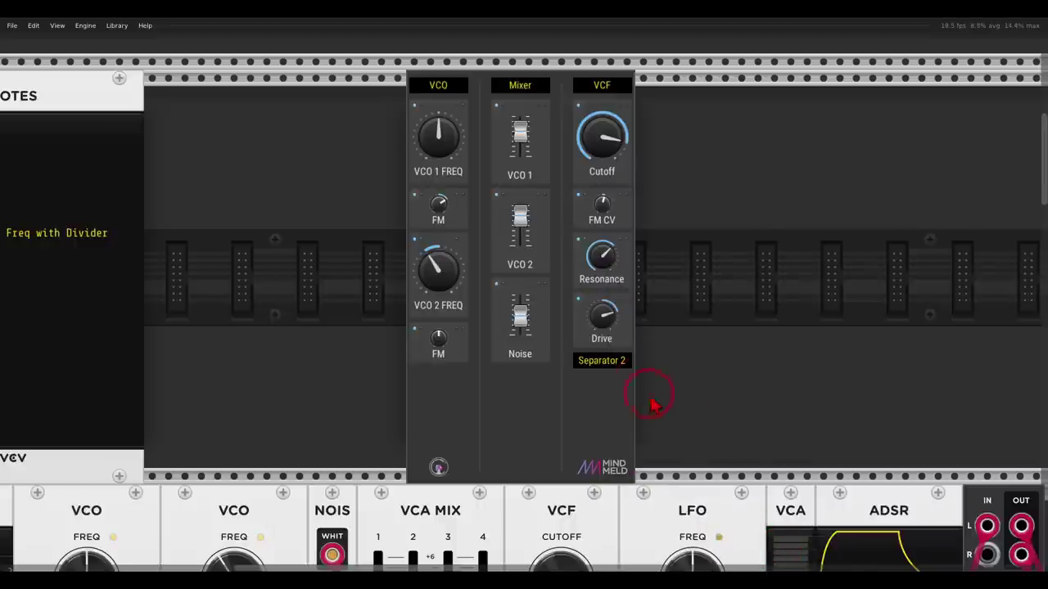
right_click(595, 370)
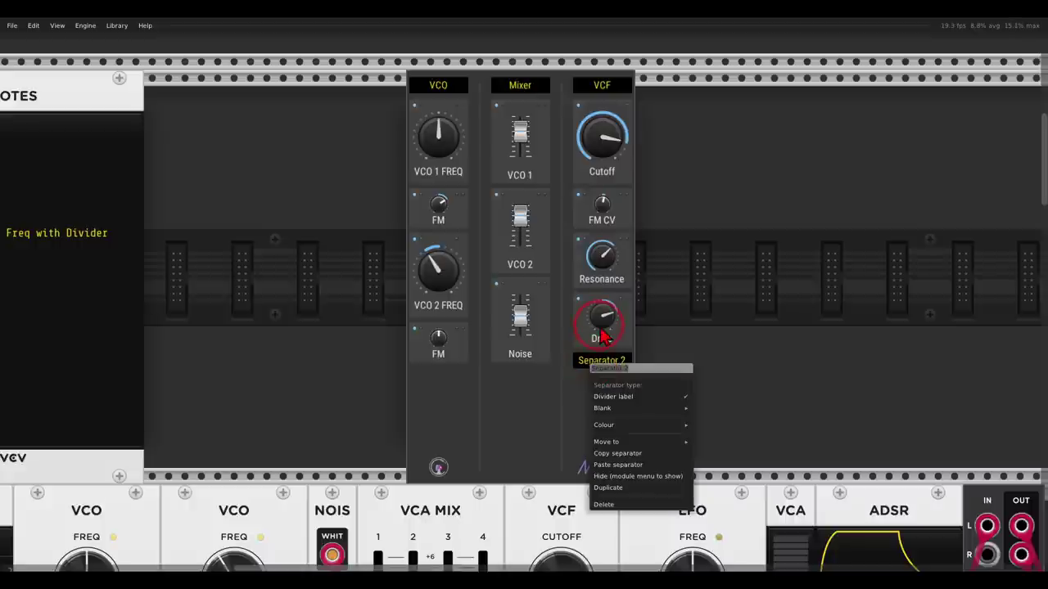
type("LFO")
left_click(671, 300)
Add a medium bipolar knob controller beneath the LFO label
right_click(589, 384)
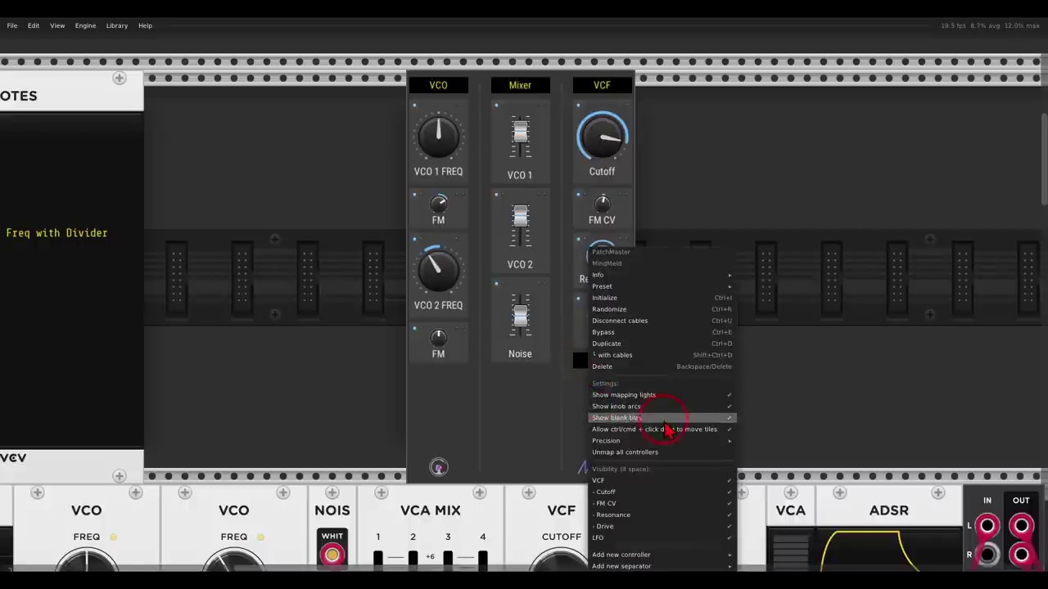
mouse_move(704, 555)
mouse_move(752, 556)
mouse_move(800, 560)
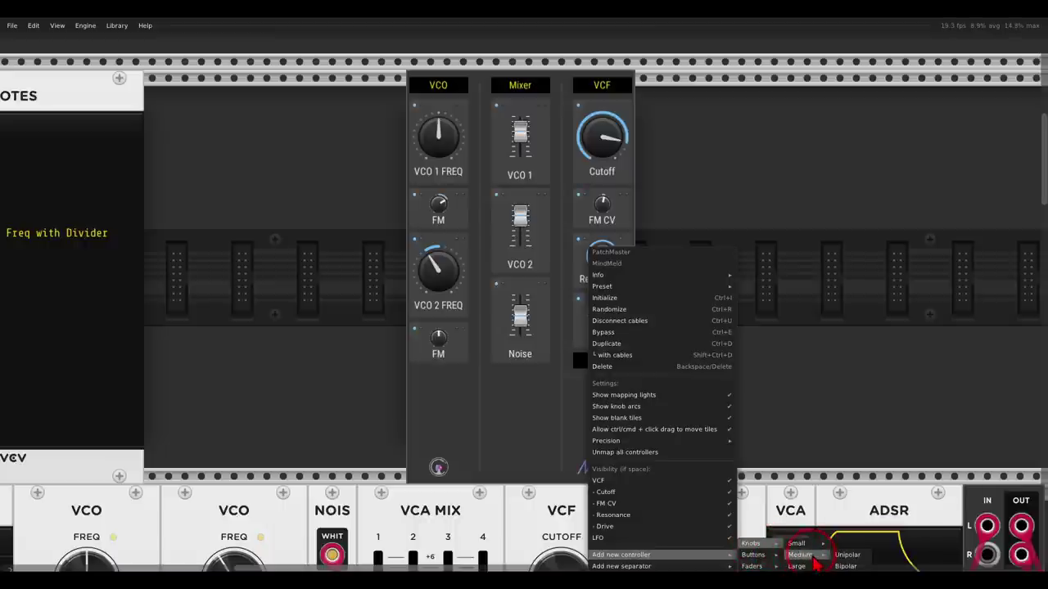
left_click(847, 556)
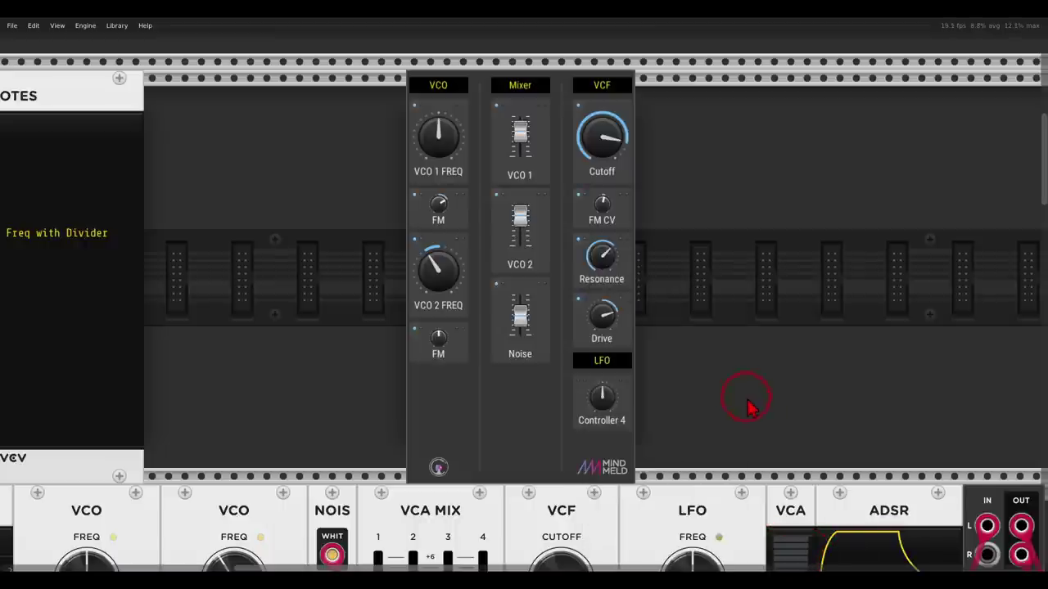
Map the new LFO controller, using Map 1, to the FREQ knob of the LFO module
left_click_drag(753, 411, 686, 234)
right_click(510, 223)
mouse_move(549, 325)
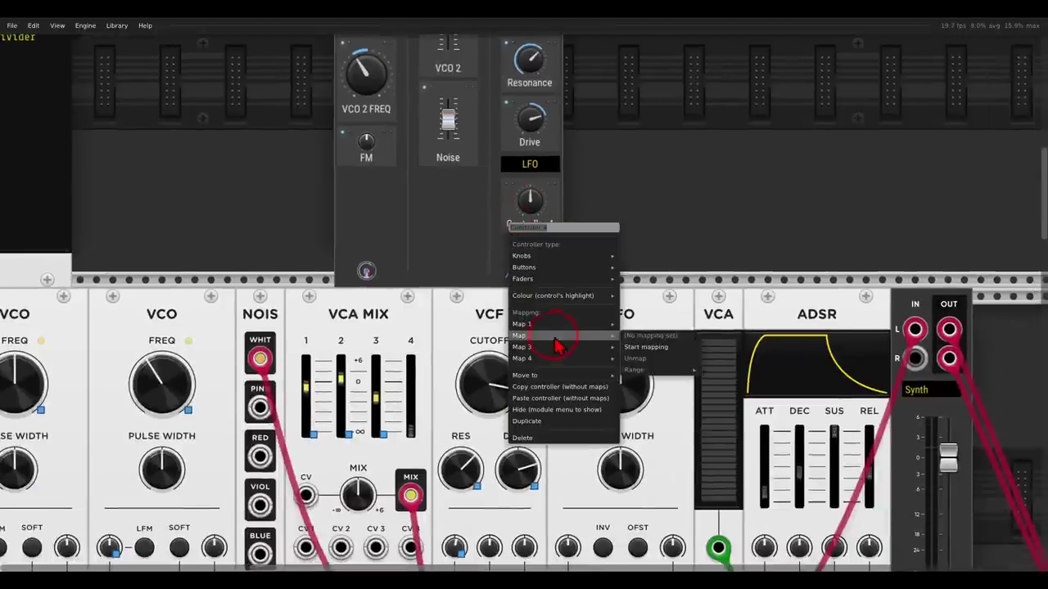
left_click(645, 335)
left_click(625, 385)
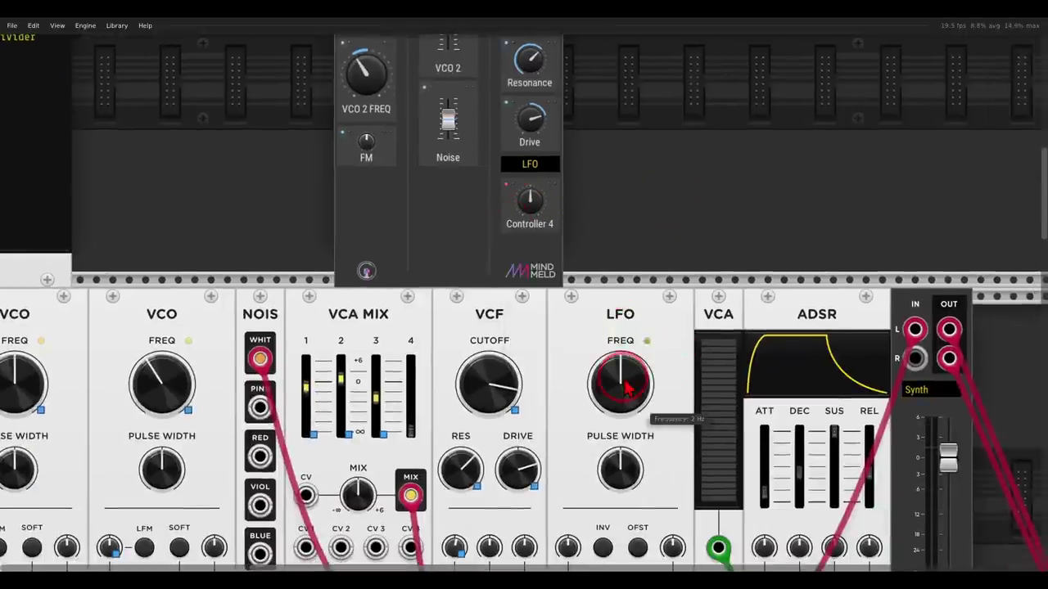
Name the mapped LFO controller Frequency
right_click(513, 229)
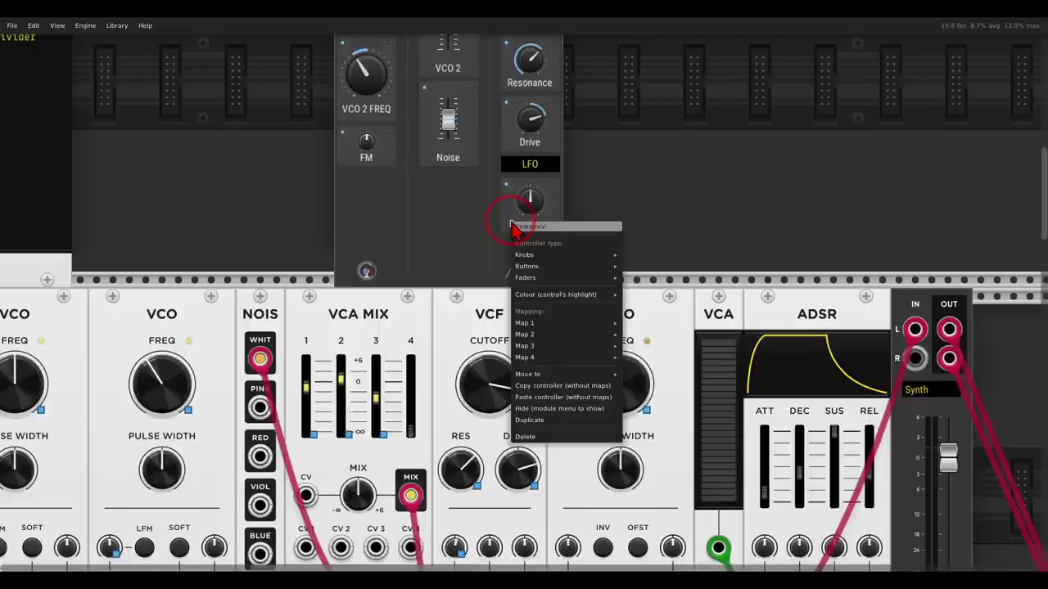
left_click(608, 150)
left_click_drag(616, 131, 690, 300)
Try out the finished panel by adjusting the LFO Frequency, Cutoff, FM CV, VCO 1 FREQ and VCO 2 FREQ knobs
left_click(615, 412)
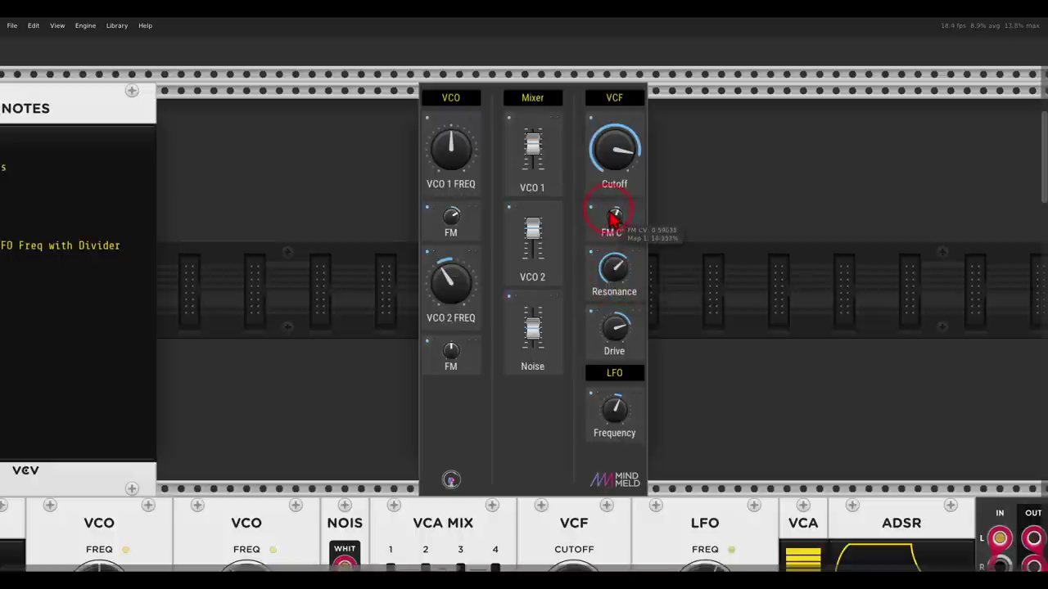
left_click_drag(614, 154, 614, 172)
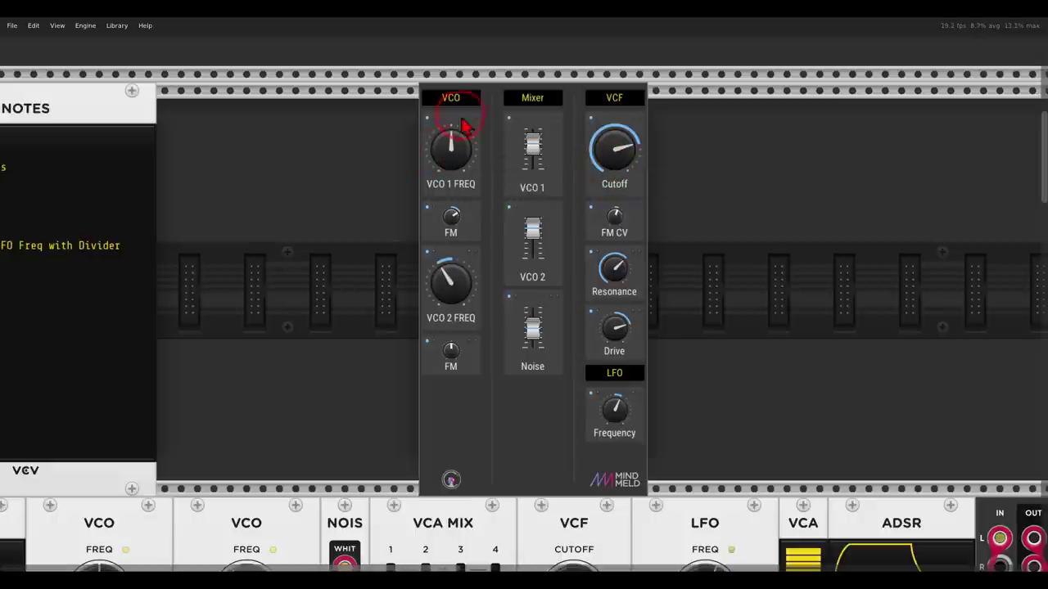
left_click_drag(453, 158, 444, 127)
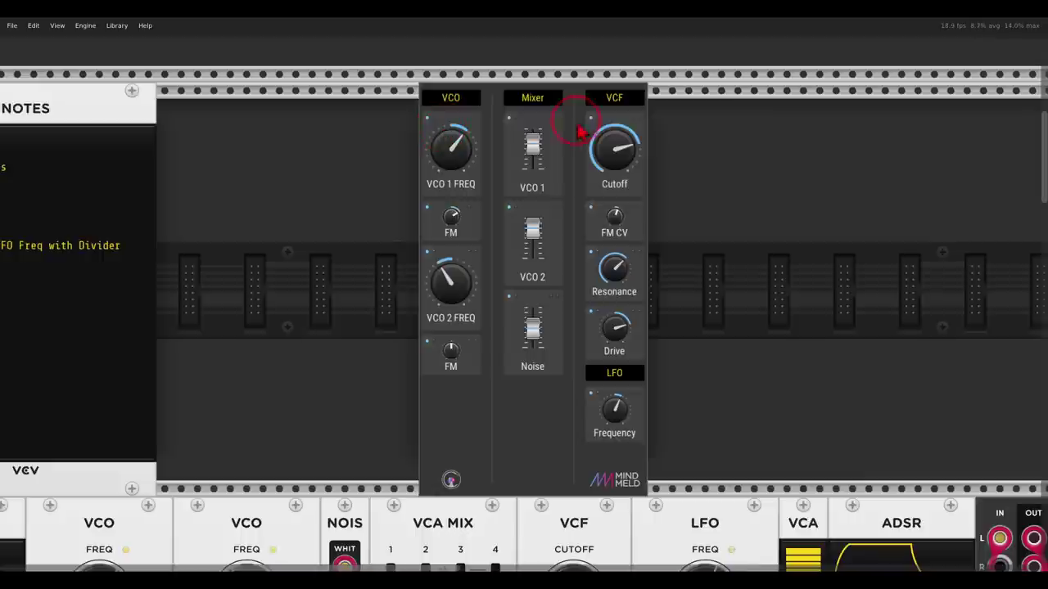
left_click_drag(624, 158, 624, 155)
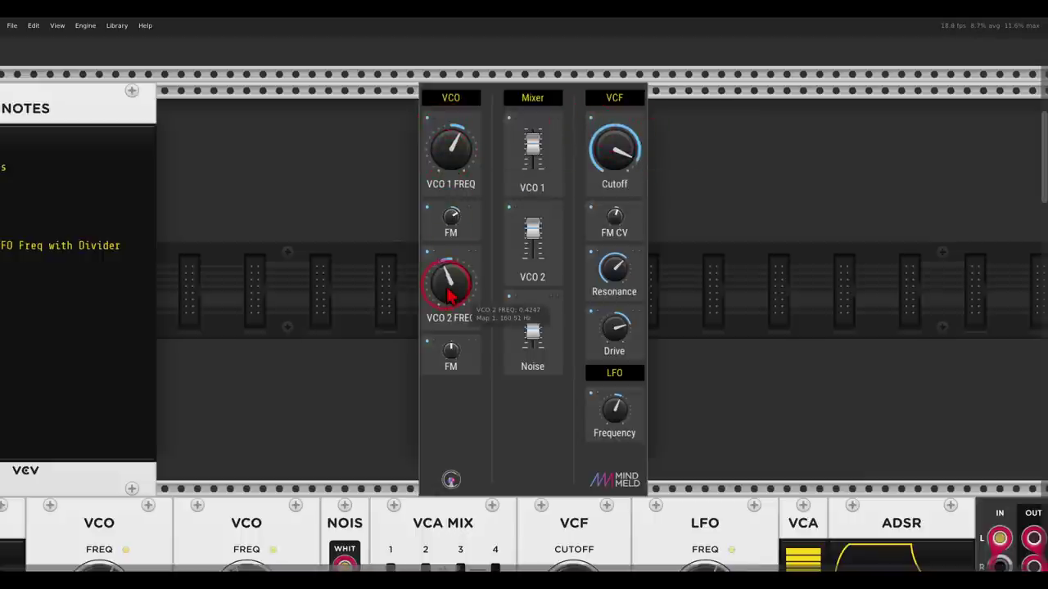
left_click_drag(447, 290, 447, 290)
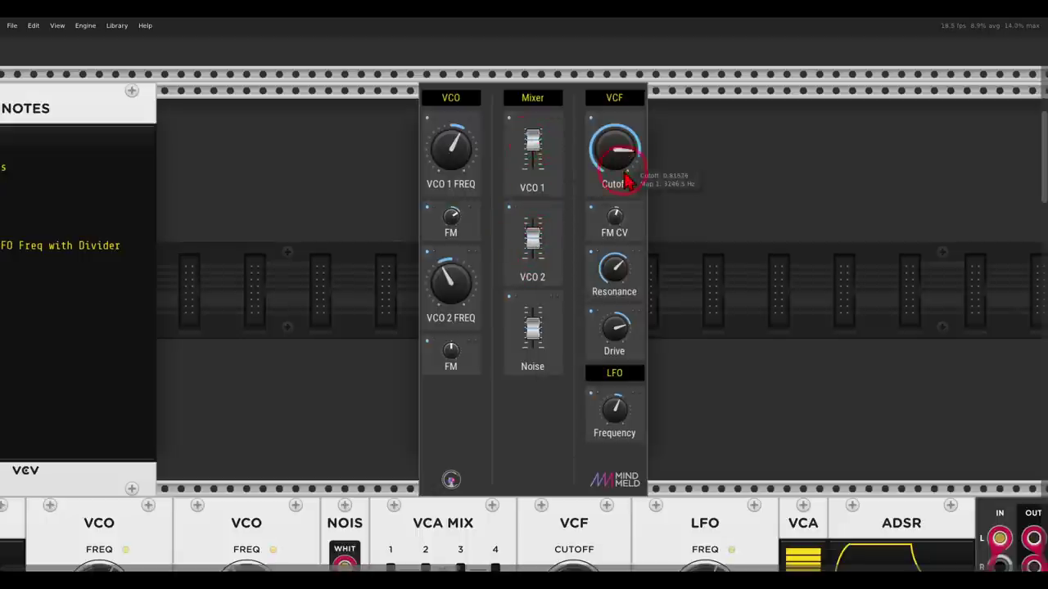
left_click_drag(615, 218, 615, 212)
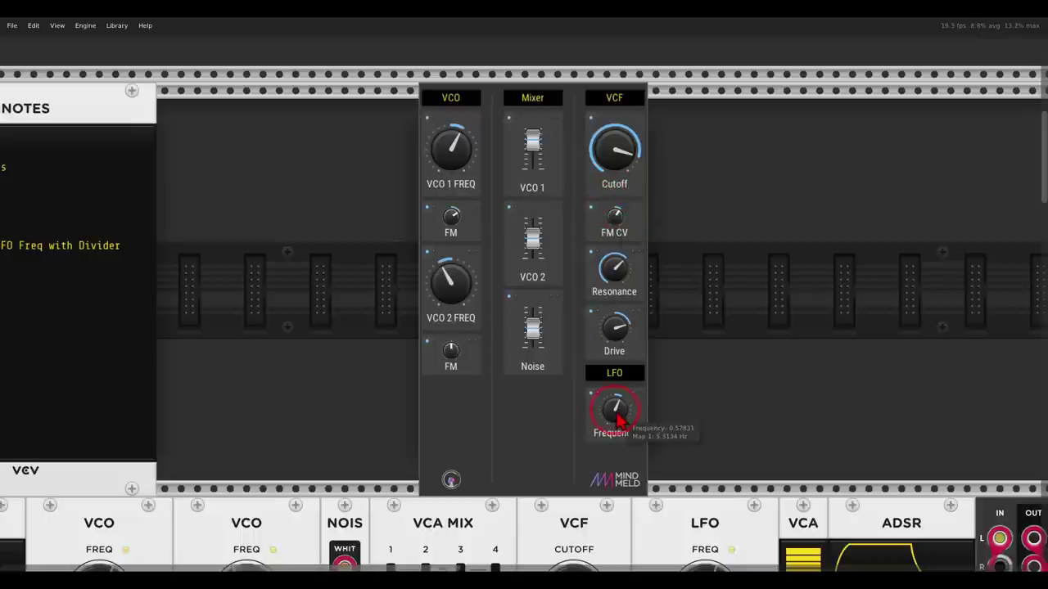
left_click_drag(614, 416, 607, 405)
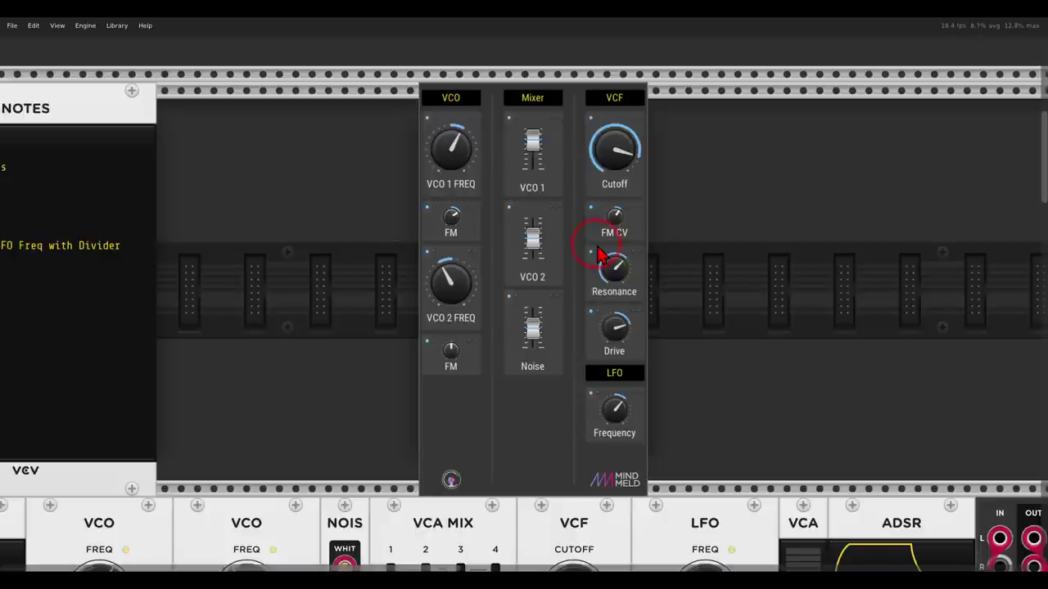
Examine the oscillator sync patch: the VCO sync wiring, the VCF, both ADSR envelopes and the PatchMaster panel controlling them
scroll(598, 253, "down", 3)
scroll(679, 264, "down", 5)
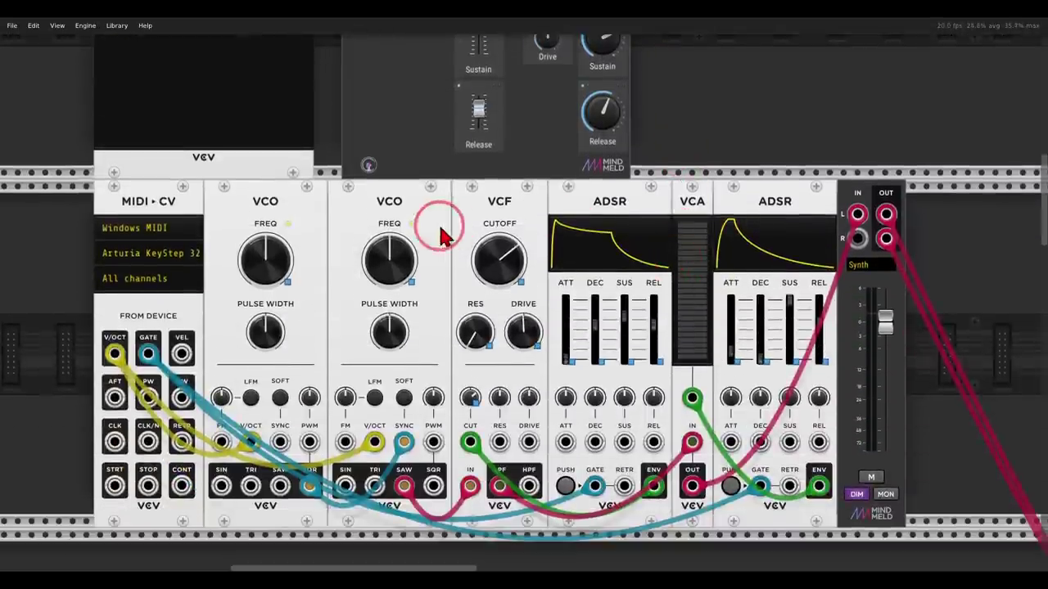
mouse_move(406, 190)
left_mouse_down()
mouse_move(363, 219)
mouse_move(402, 235)
mouse_move(413, 200)
left_mouse_up()
mouse_move(304, 227)
left_mouse_down()
mouse_move(286, 190)
mouse_move(244, 207)
mouse_move(288, 223)
mouse_move(297, 204)
mouse_move(335, 215)
mouse_move(344, 236)
left_mouse_up()
mouse_move(423, 434)
left_mouse_down()
mouse_move(383, 449)
mouse_move(419, 427)
left_mouse_up()
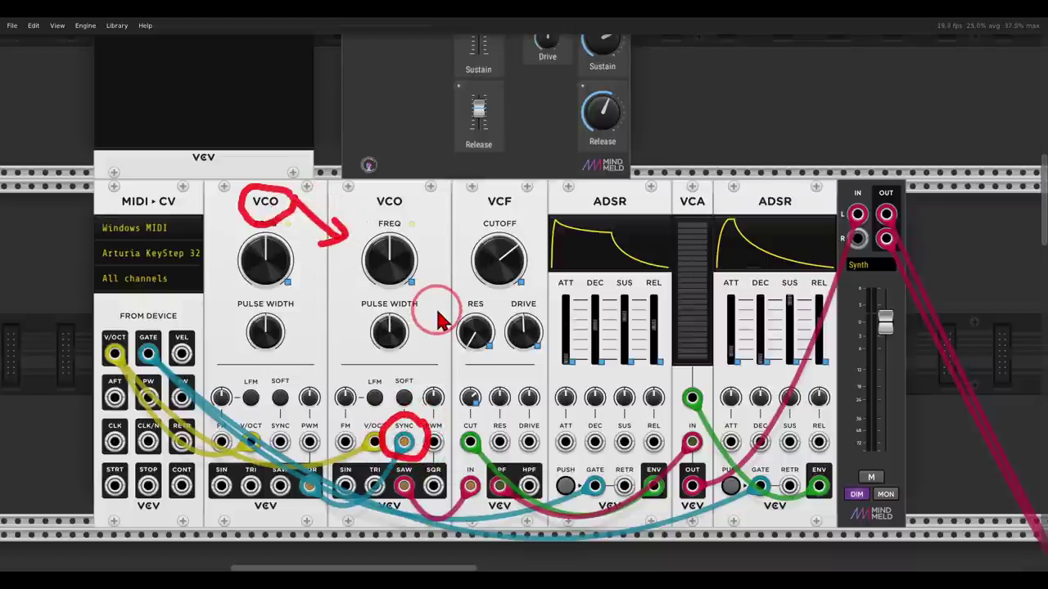
mouse_move(528, 227)
left_mouse_down()
mouse_move(473, 241)
mouse_move(486, 311)
mouse_move(523, 230)
left_mouse_up()
mouse_move(610, 202)
left_mouse_down()
mouse_move(617, 244)
mouse_move(637, 190)
mouse_move(598, 236)
mouse_move(553, 262)
mouse_move(562, 237)
mouse_move(552, 279)
left_mouse_up()
mouse_move(782, 208)
left_mouse_down()
mouse_move(753, 196)
mouse_move(786, 185)
mouse_move(807, 205)
mouse_move(715, 243)
left_mouse_up()
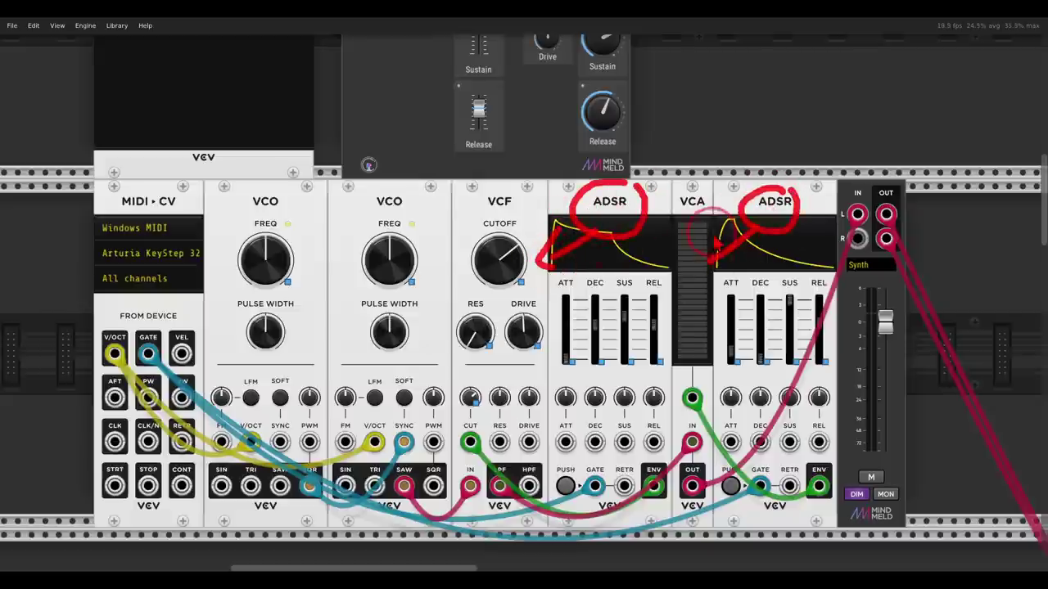
scroll(546, 270, "up", 5)
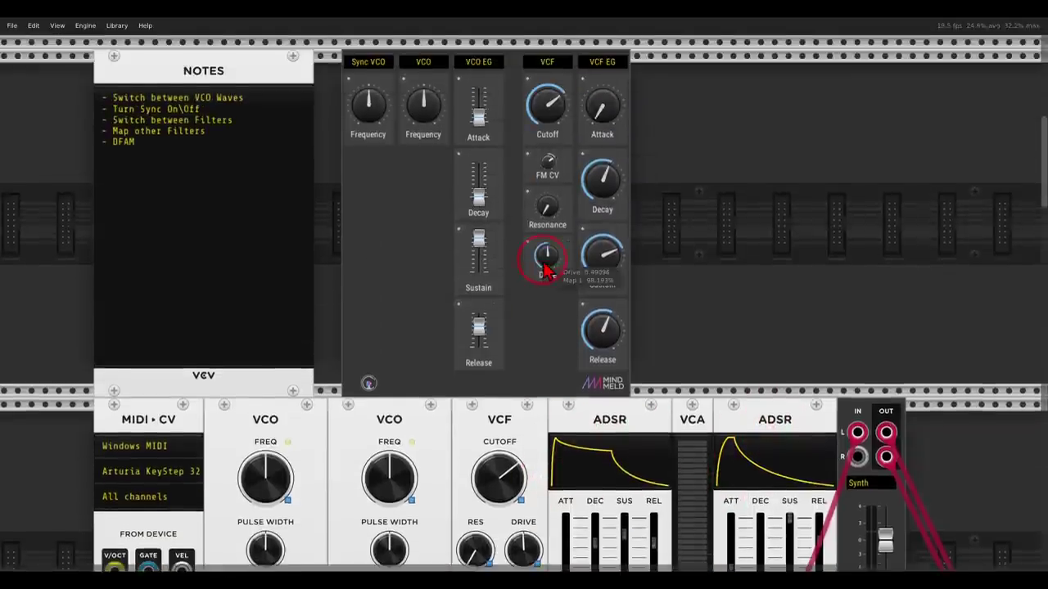
scroll(546, 270, "up", 1)
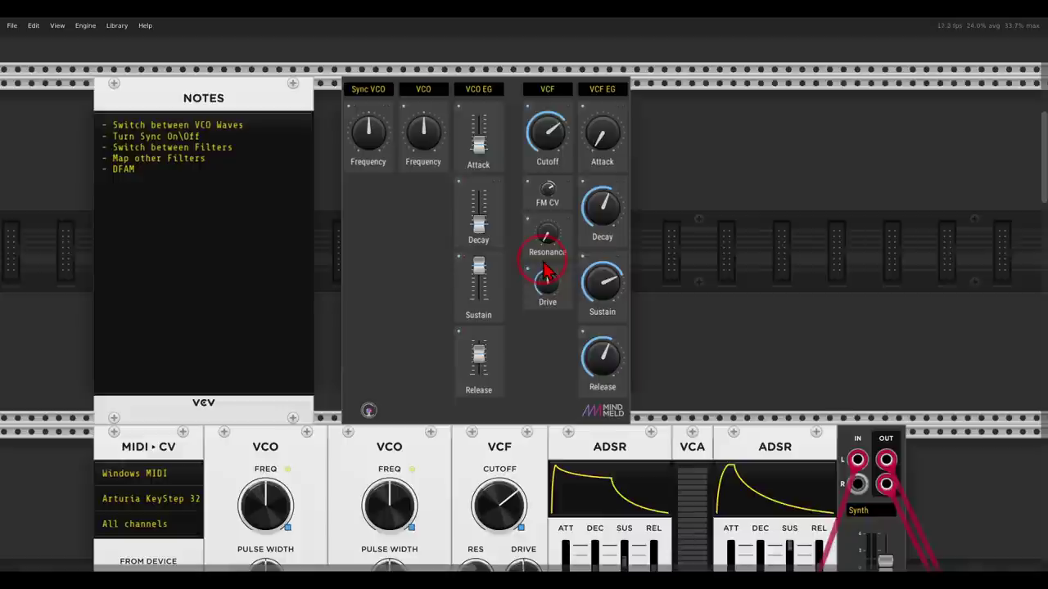
Try out the sync patch's panel by adjusting its VCO frequencies, VCO EG faders, VCF knobs and VCF EG Attack
left_click_drag(423, 131, 381, 148)
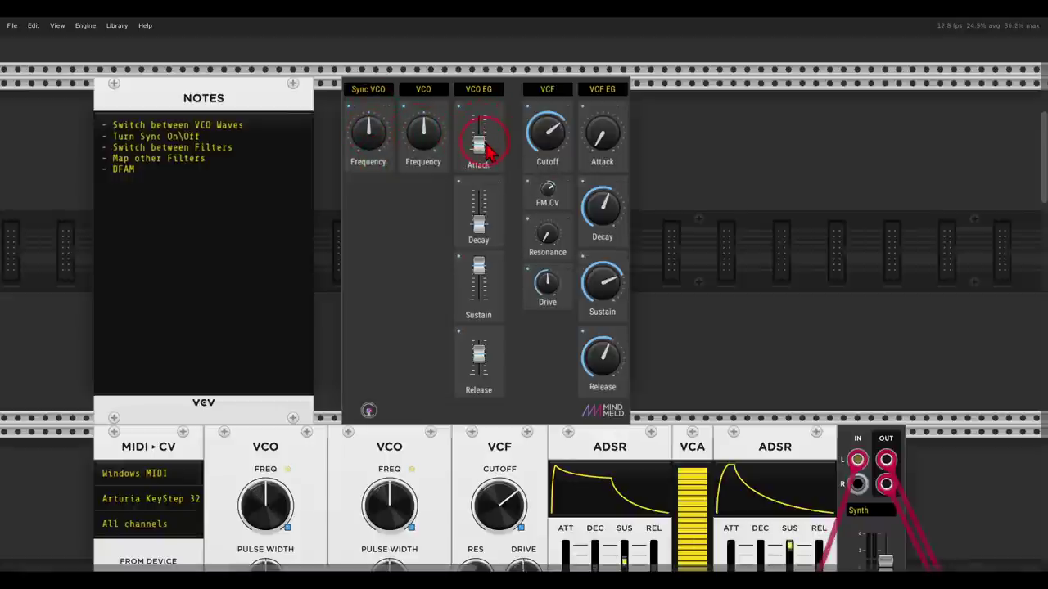
left_click_drag(479, 129, 480, 196)
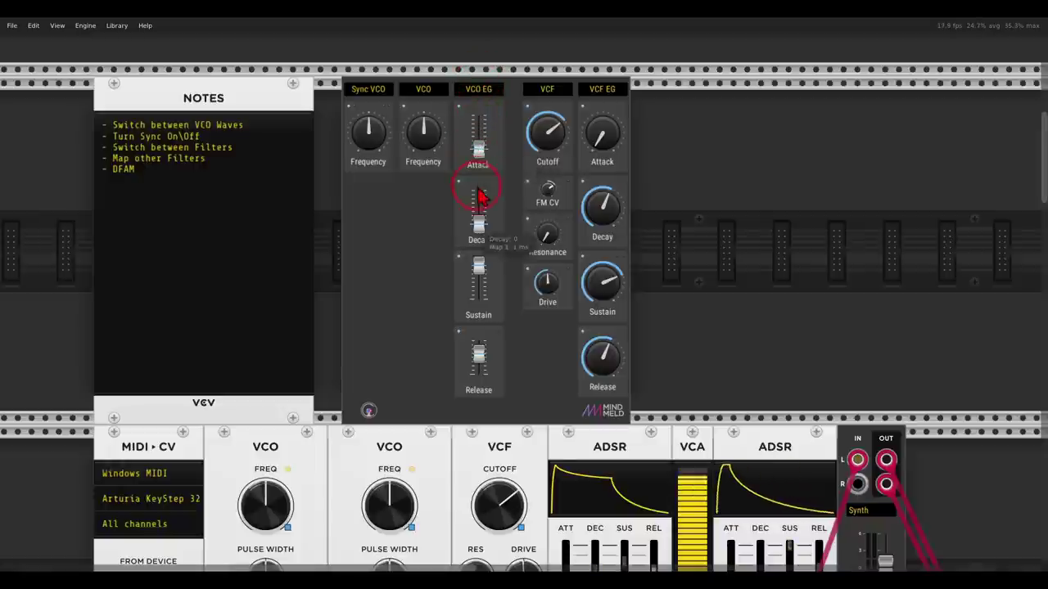
mouse_move(544, 135)
left_mouse_down()
mouse_move(540, 83)
mouse_move(557, 165)
mouse_move(550, 128)
mouse_move(552, 148)
left_mouse_up()
left_click_drag(541, 236, 542, 277)
left_click(555, 189)
left_click_drag(551, 153, 550, 146)
left_click(619, 158)
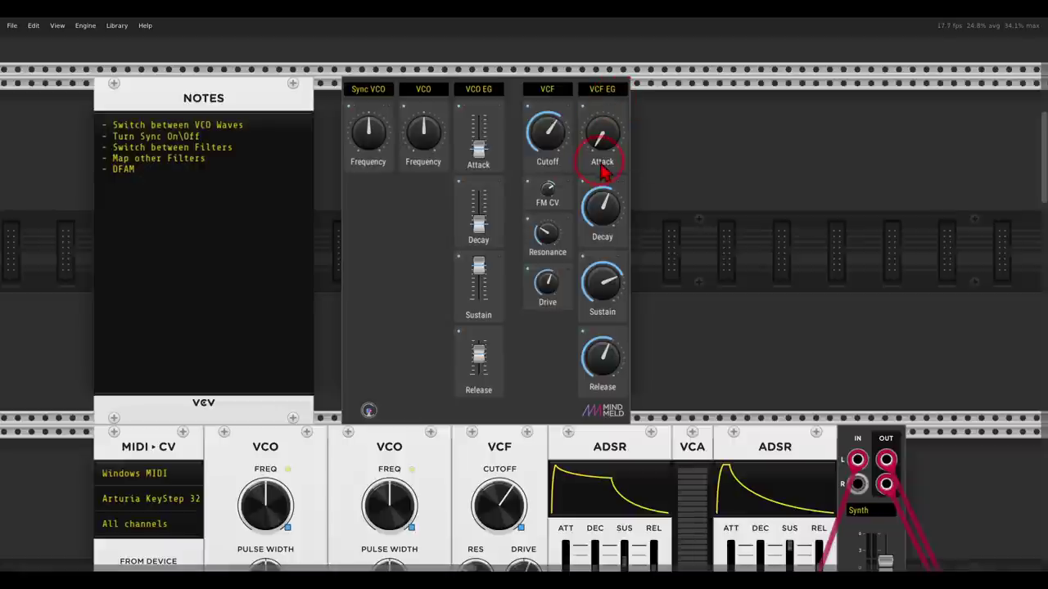
left_click_drag(603, 139, 592, 40)
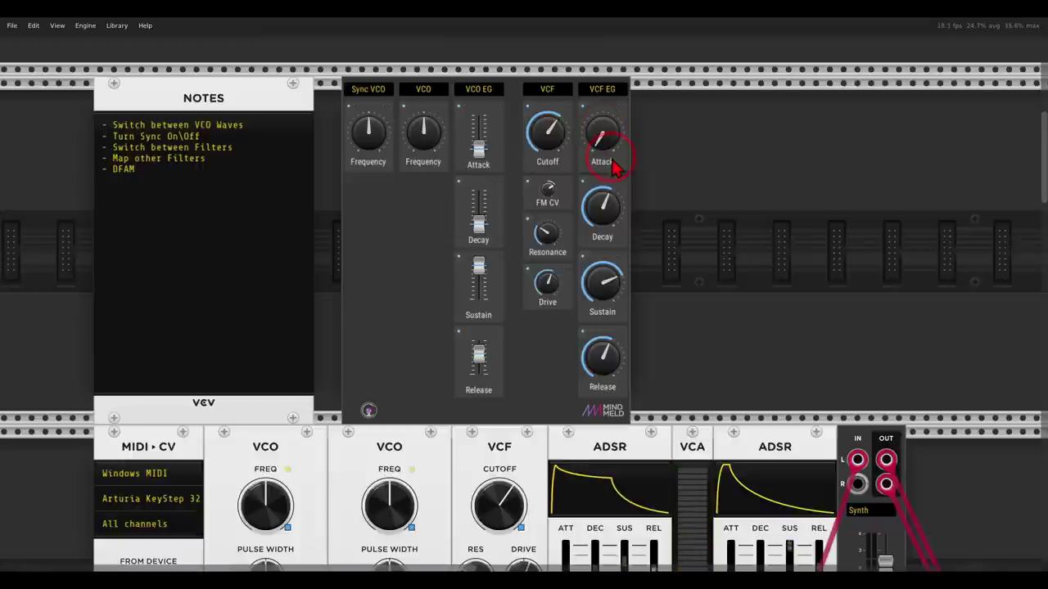
Move the VCF input cable from the second VCO's saw output to its square output, and back to saw
left_click_drag(531, 254, 550, 29)
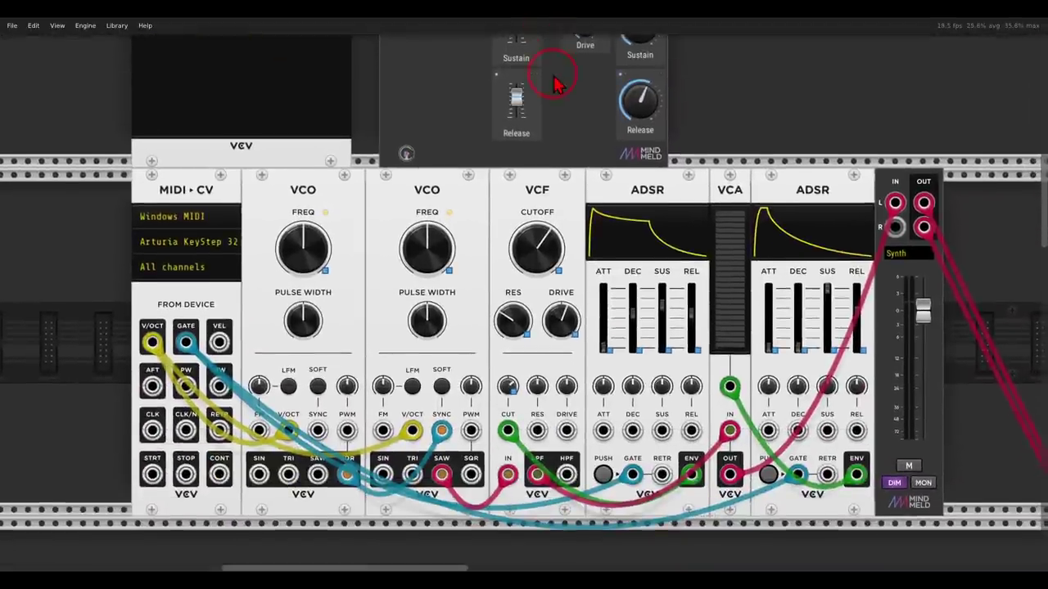
left_click_drag(556, 81, 573, 61)
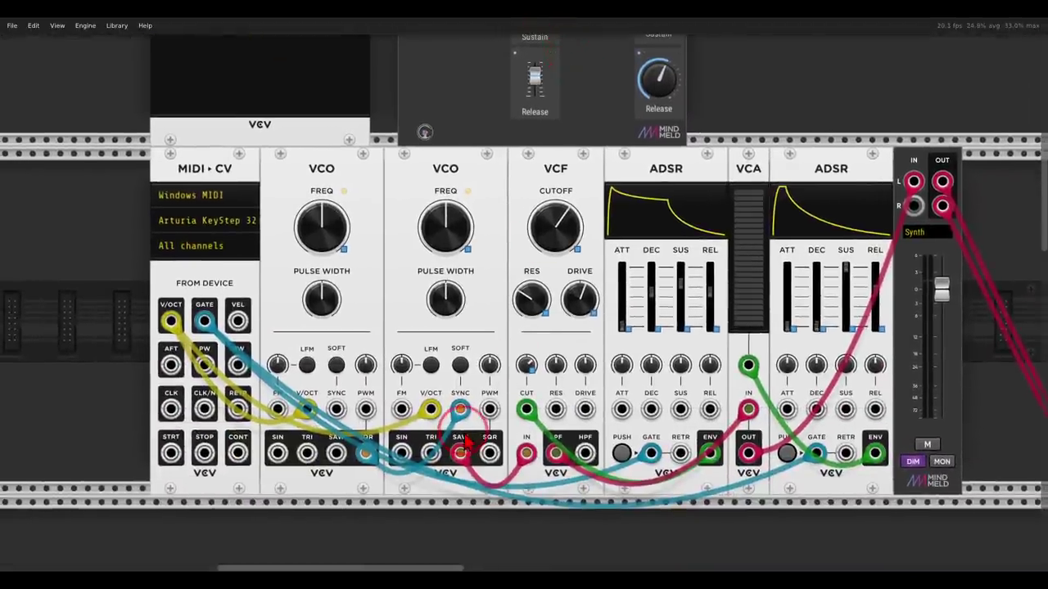
left_click_drag(460, 449, 489, 453)
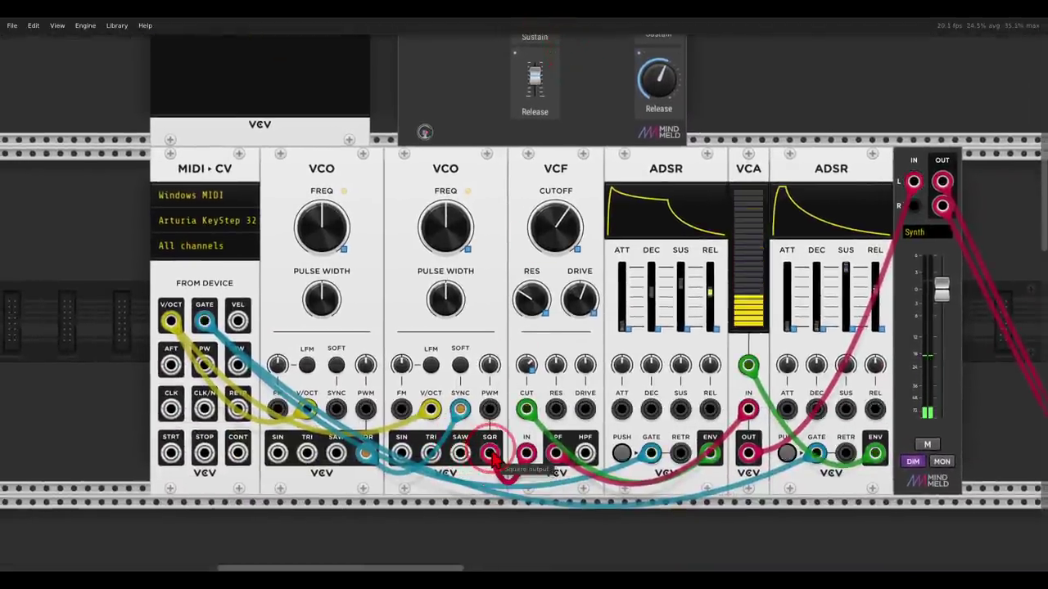
left_click(495, 311)
left_click_drag(483, 356, 467, 442)
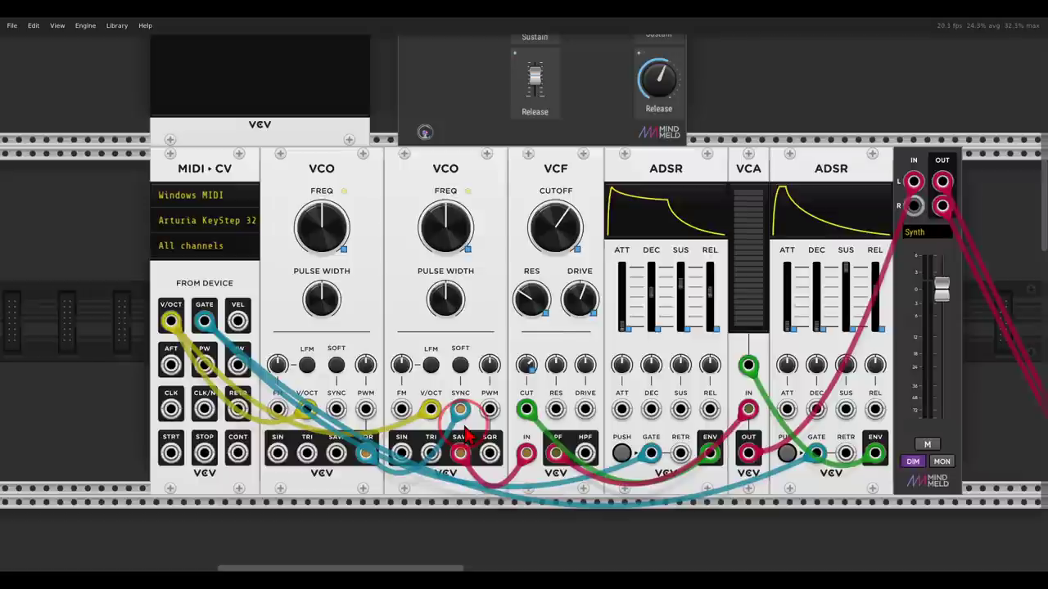
Make room between the second VCO and the VCF, and add a RouteMaster 5->1 switch beside that VCO
left_click_drag(652, 304, 558, 304)
left_click_drag(935, 235, 488, 196)
left_click_drag(479, 191, 608, 192)
left_click(494, 239)
right_click(495, 240)
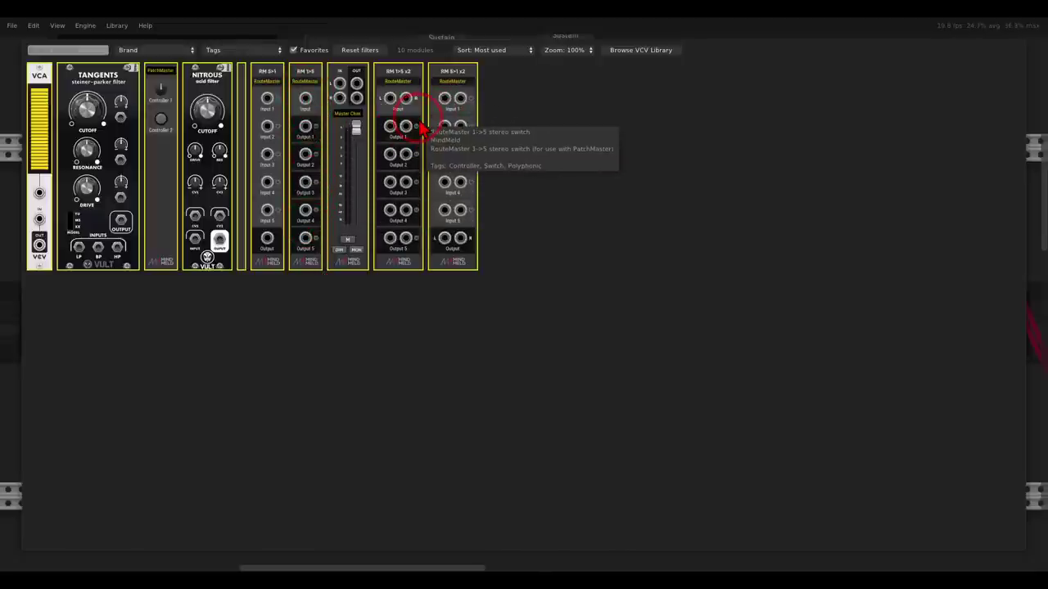
left_click(266, 134)
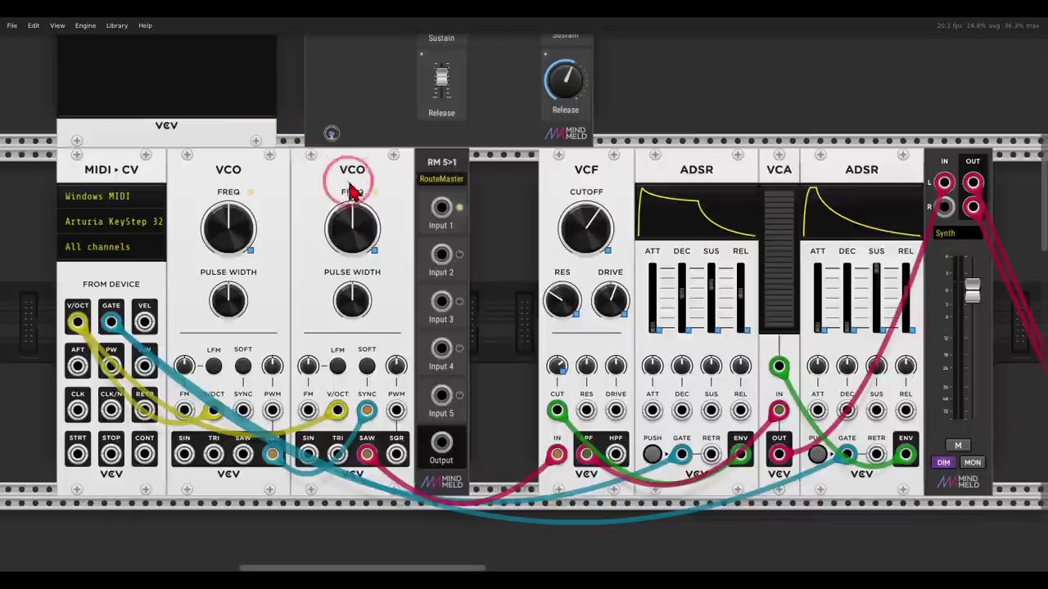
left_click(483, 254)
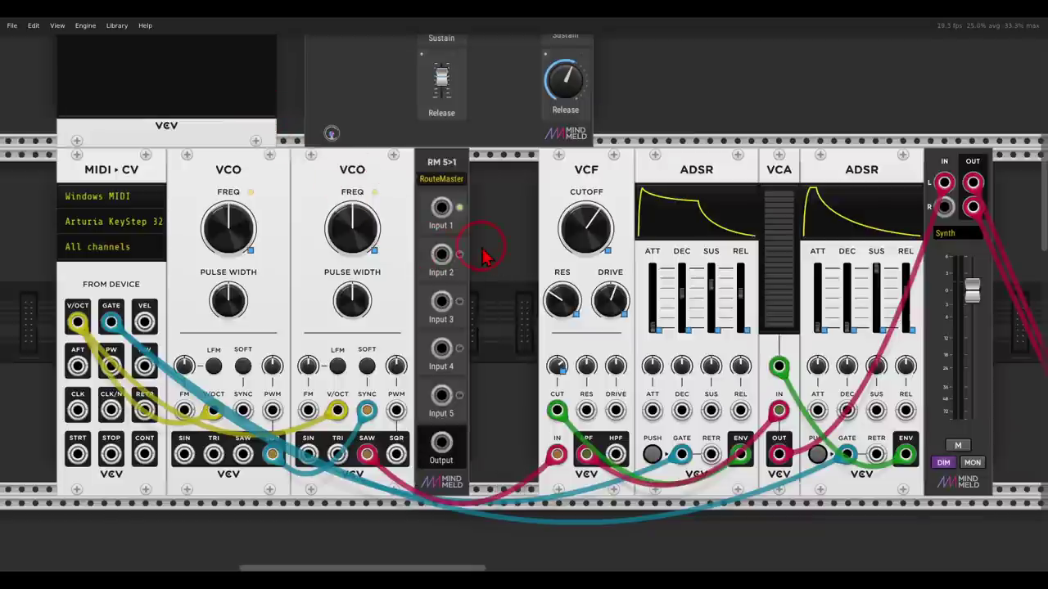
Label the RM 5>1 switch VCO Wave and route the second VCO's saw and square outputs through Inputs 1 and 2 to the VCF input
right_click(442, 184)
left_click(464, 400)
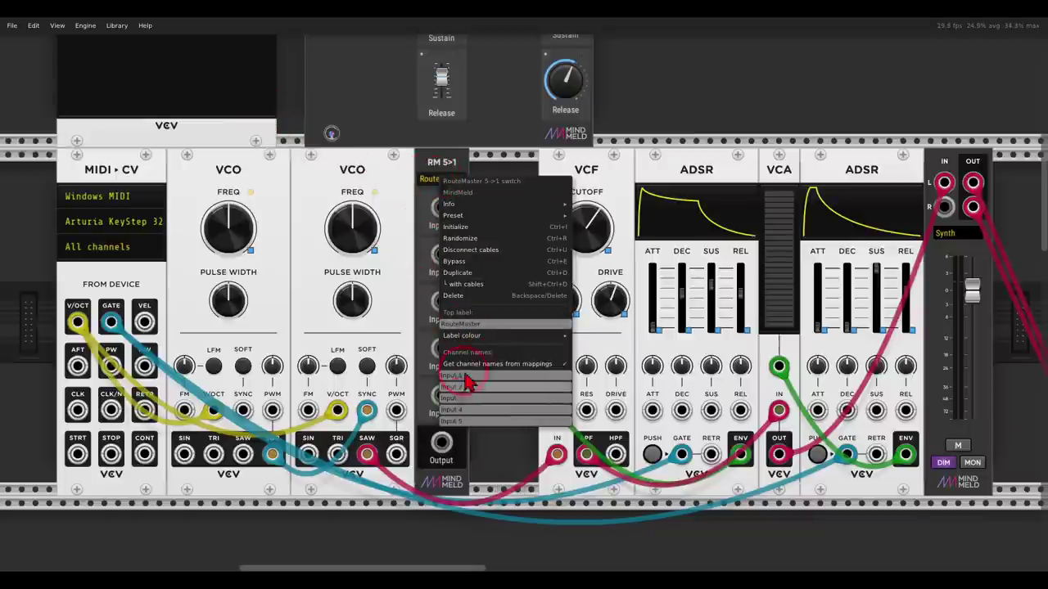
left_click_drag(498, 324, 440, 325)
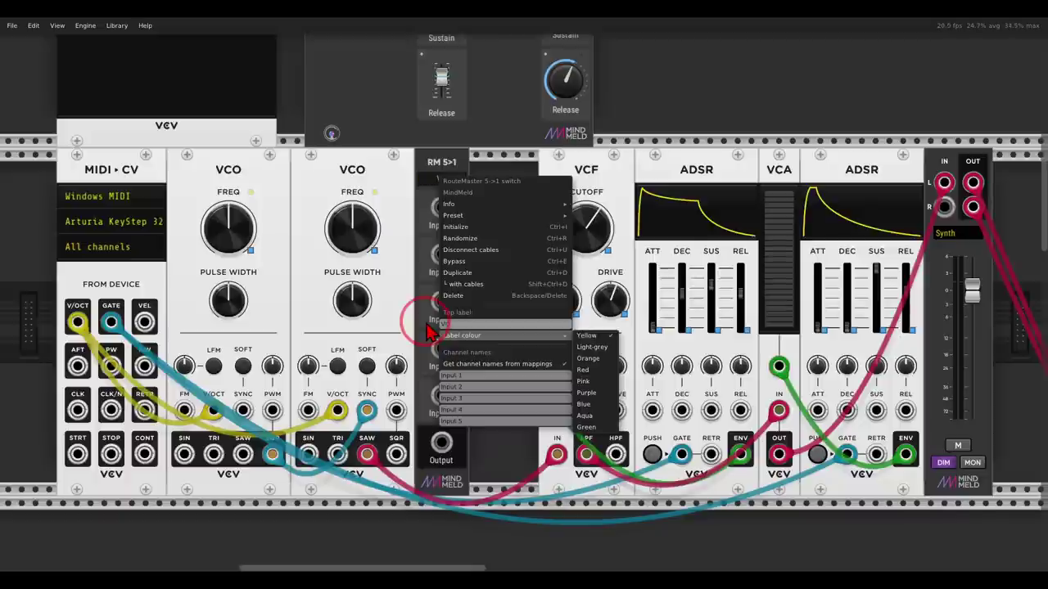
left_click(280, 141)
left_click(465, 287)
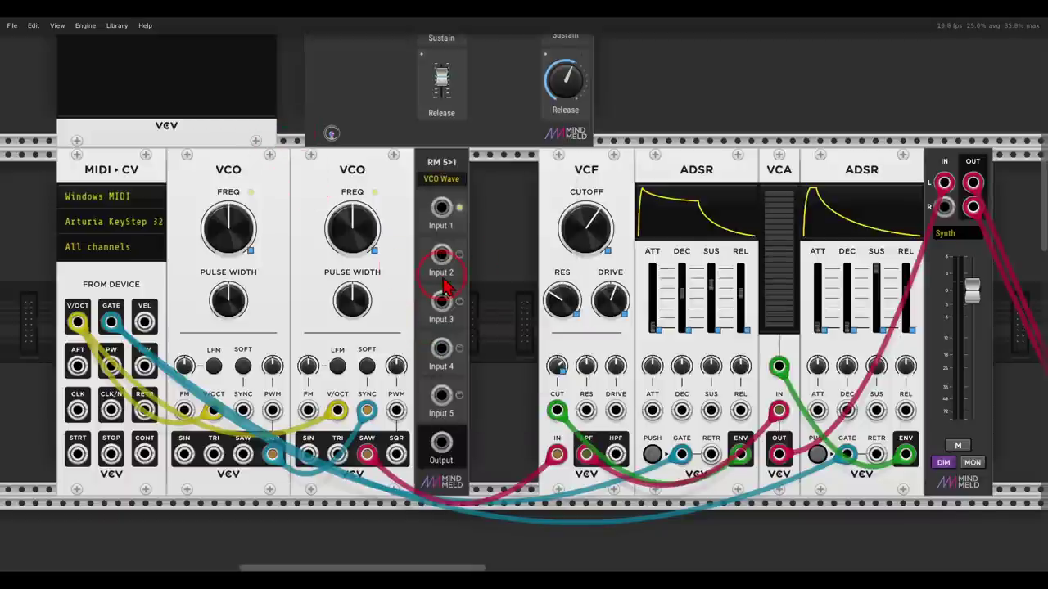
left_click_drag(556, 454, 442, 207)
left_click_drag(442, 254, 552, 460)
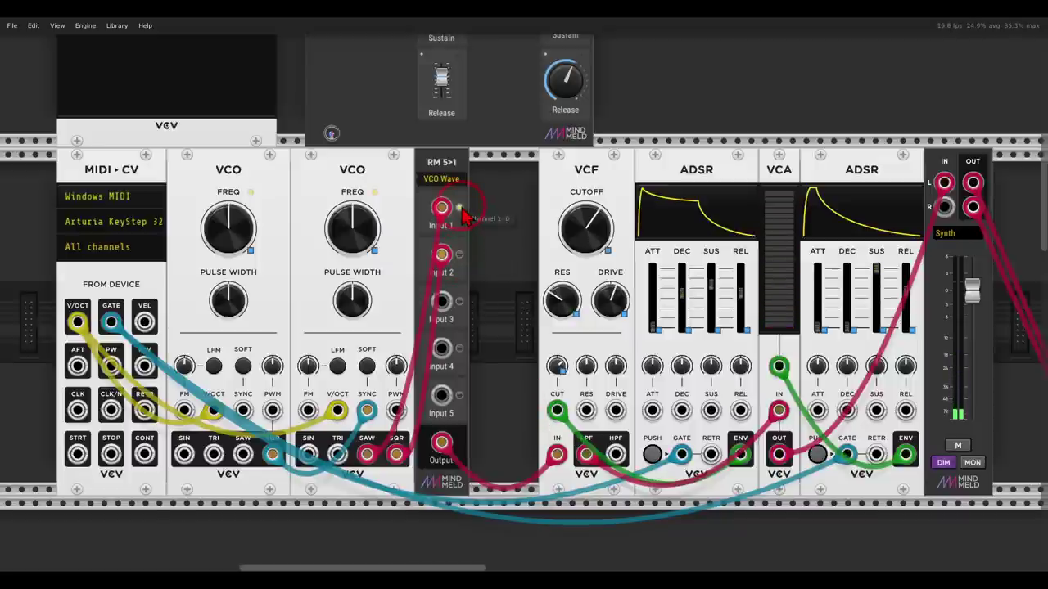
Pull the panel's PatchMaster columns apart to show they are separate modules, and close them up again
scroll(468, 213, "up", 4)
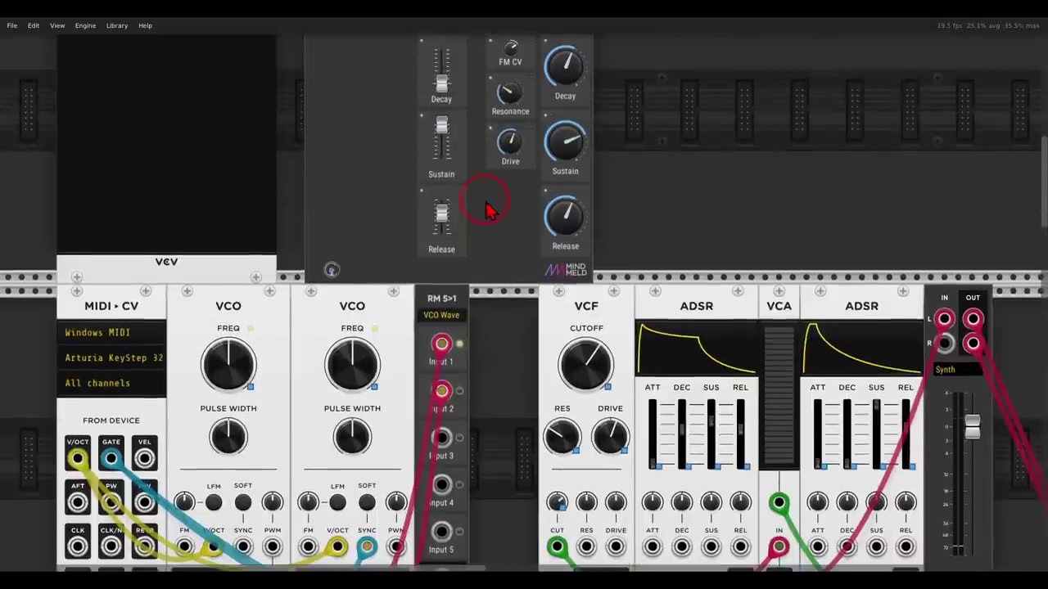
scroll(487, 211, "up", 3)
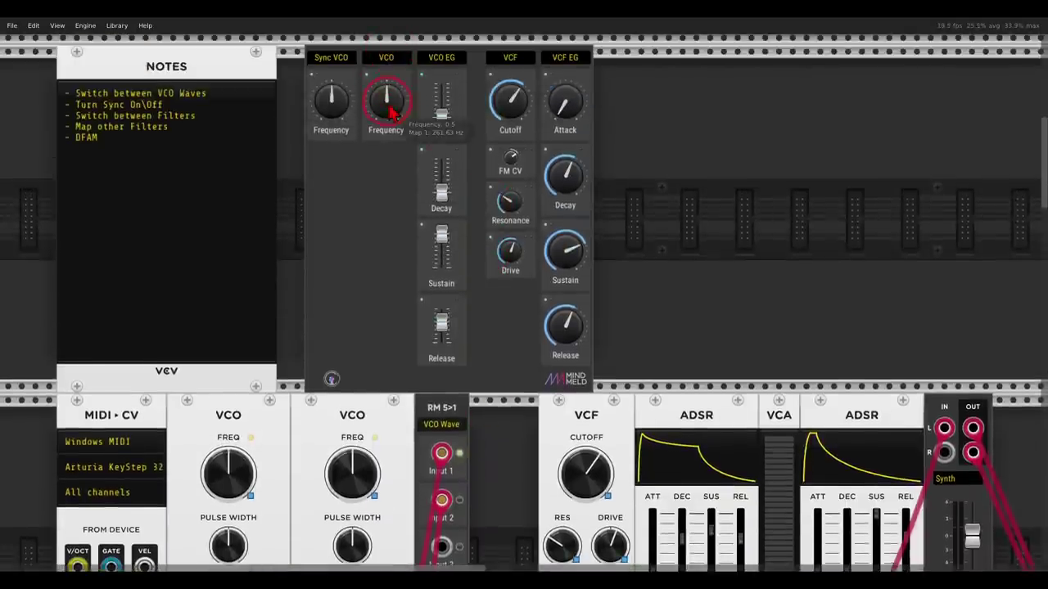
left_click(393, 383)
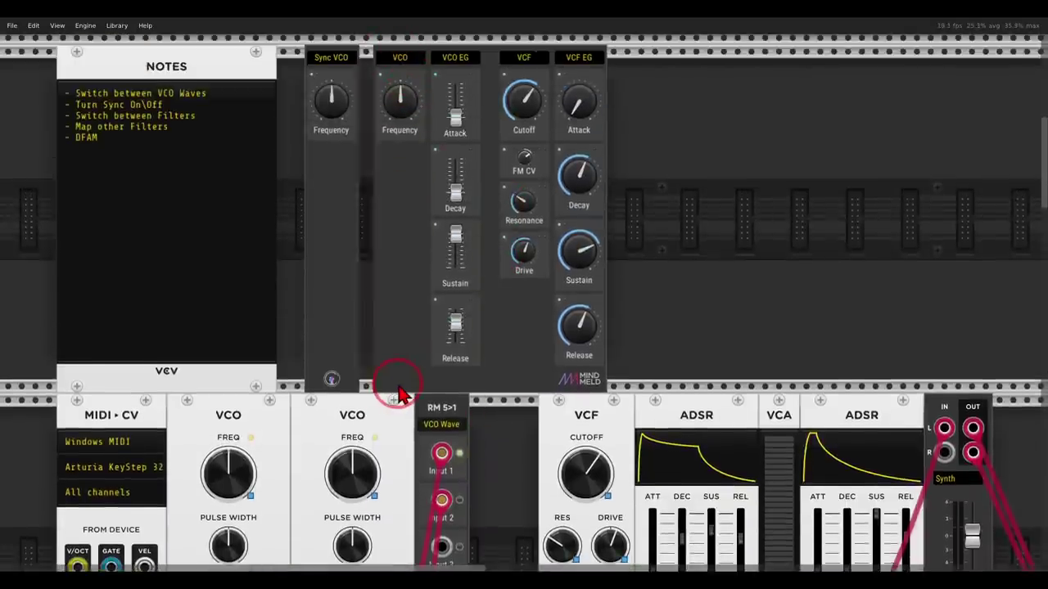
left_click(453, 389)
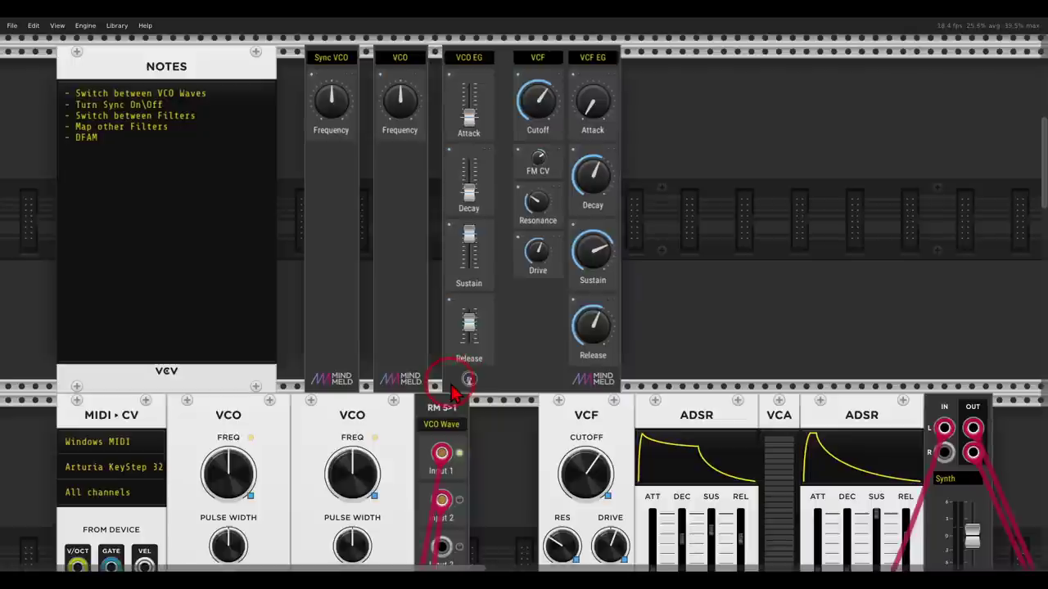
left_click(591, 383)
left_click(590, 384)
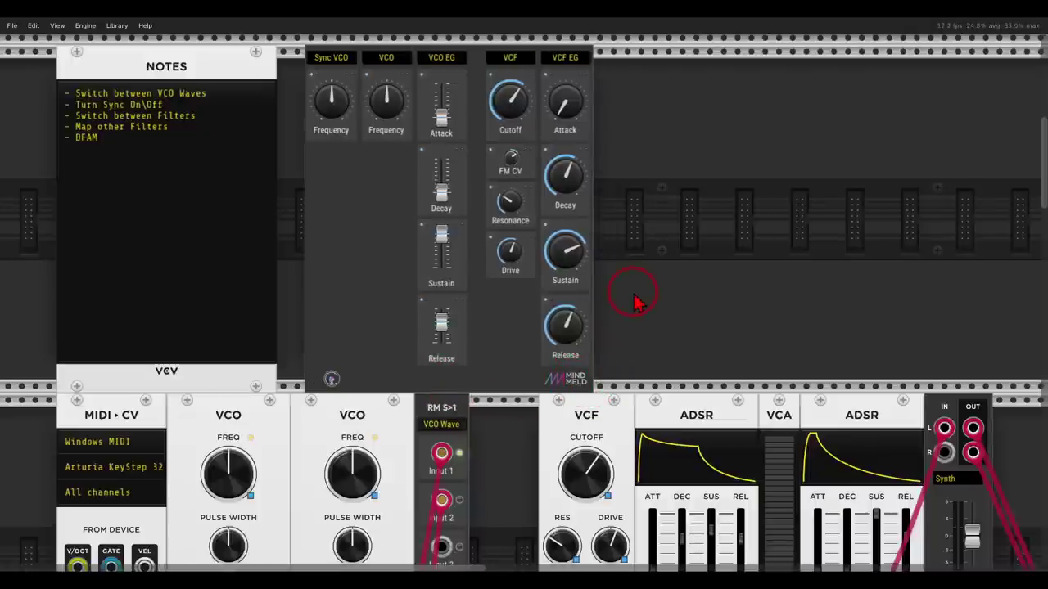
Add a large trigger radio button below the VCO column's Frequency knob and duplicate it
right_click(390, 178)
mouse_move(460, 433)
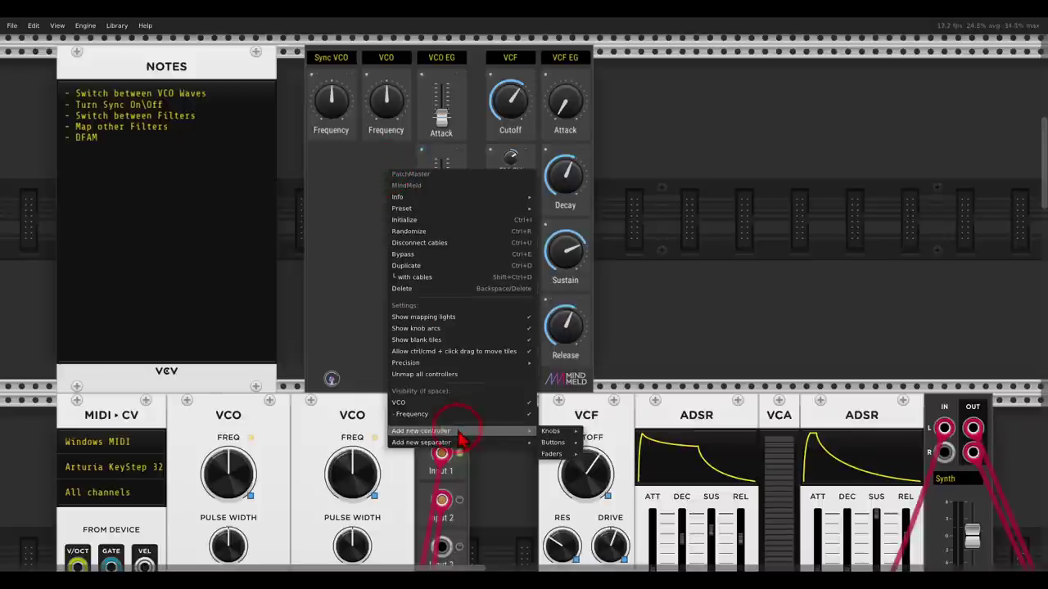
mouse_move(561, 446)
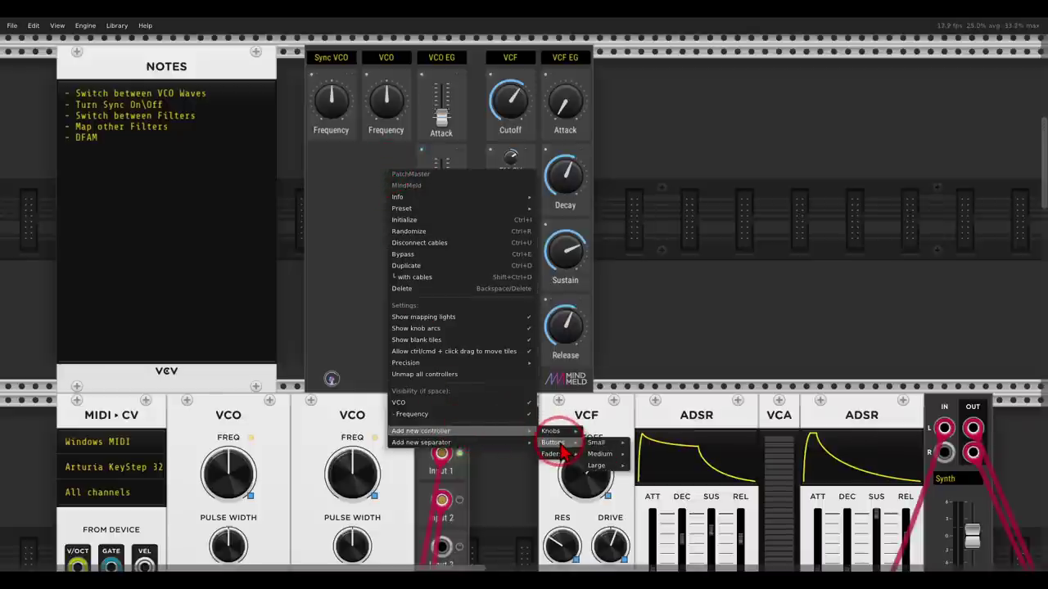
mouse_move(606, 467)
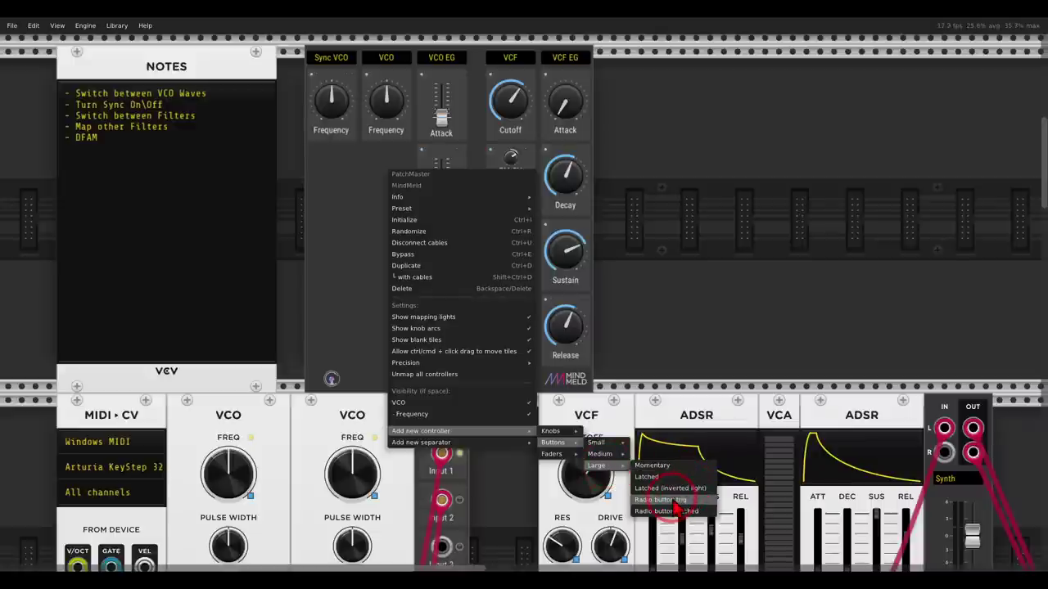
left_click(675, 501)
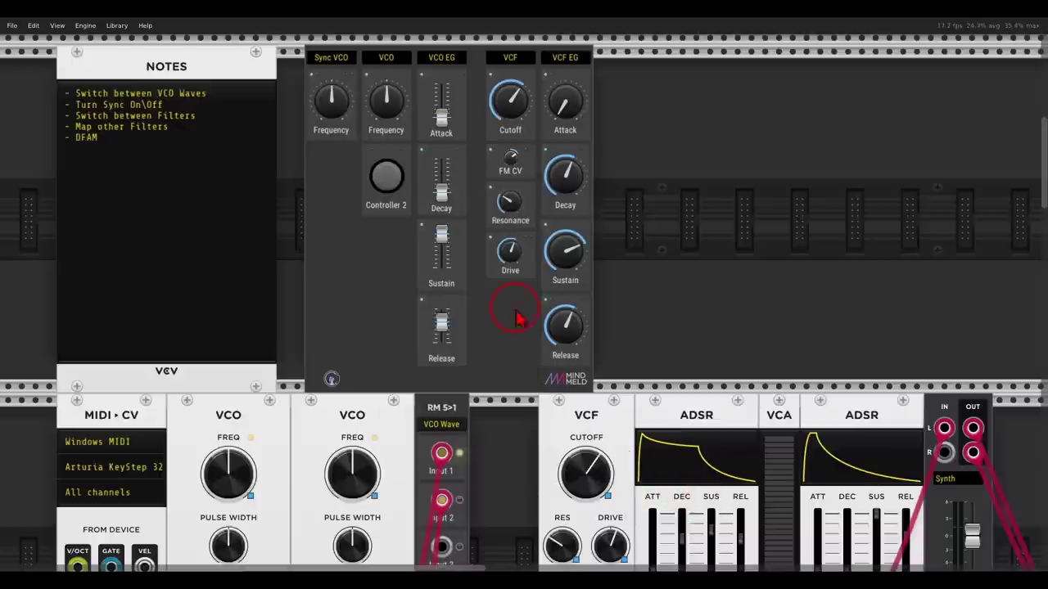
right_click(383, 217)
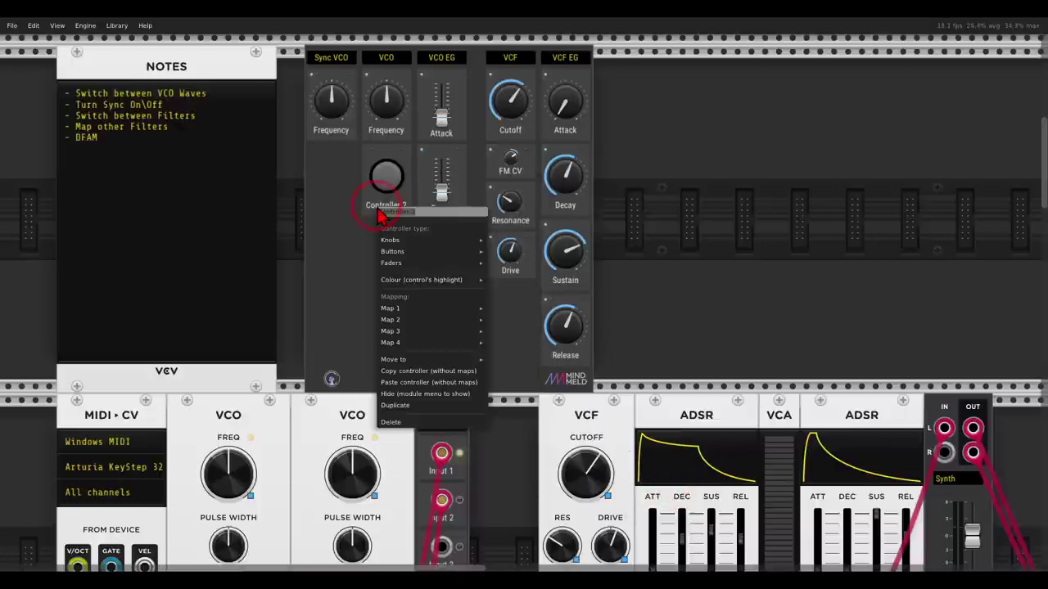
left_click(385, 405)
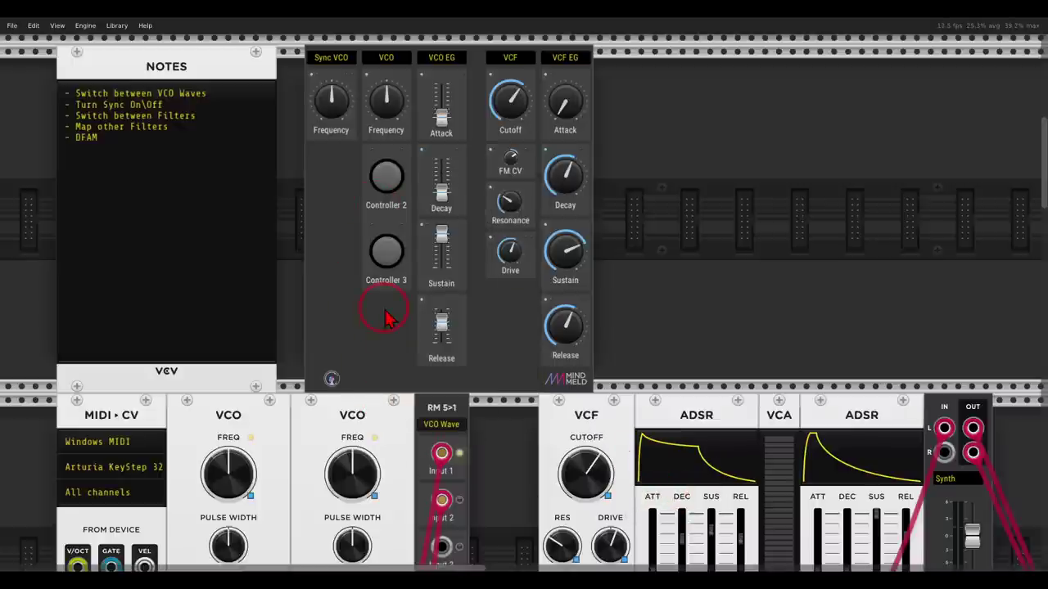
Try out the two new radio buttons by alternating between Controller 2 and Controller 3
left_click(381, 175)
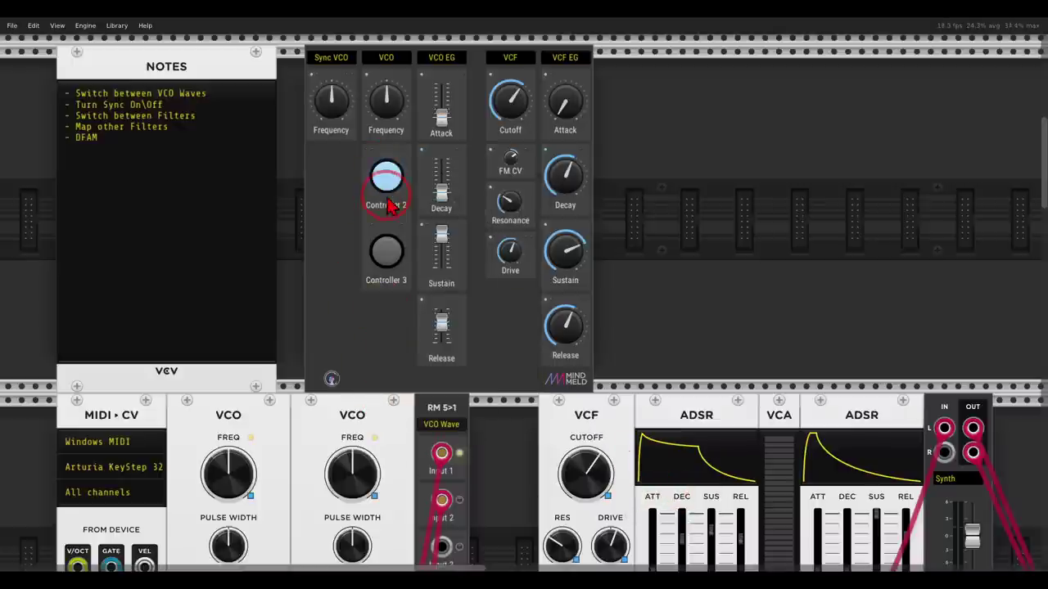
left_click(381, 206)
left_click(378, 237)
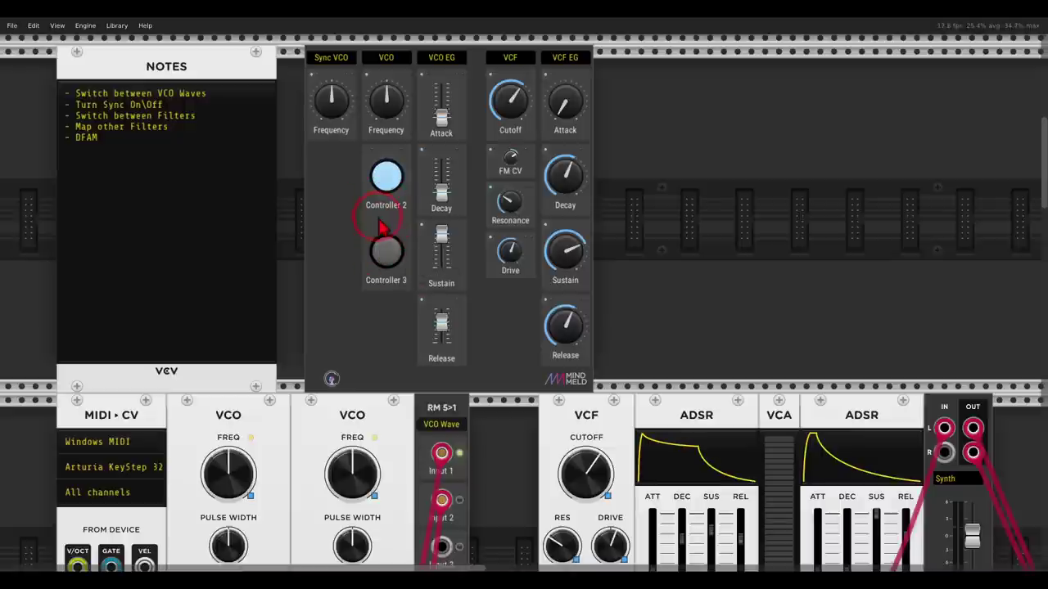
left_click(389, 196)
left_click(380, 250)
left_click(381, 182)
left_click(392, 231)
left_click(383, 247)
left_click(383, 177)
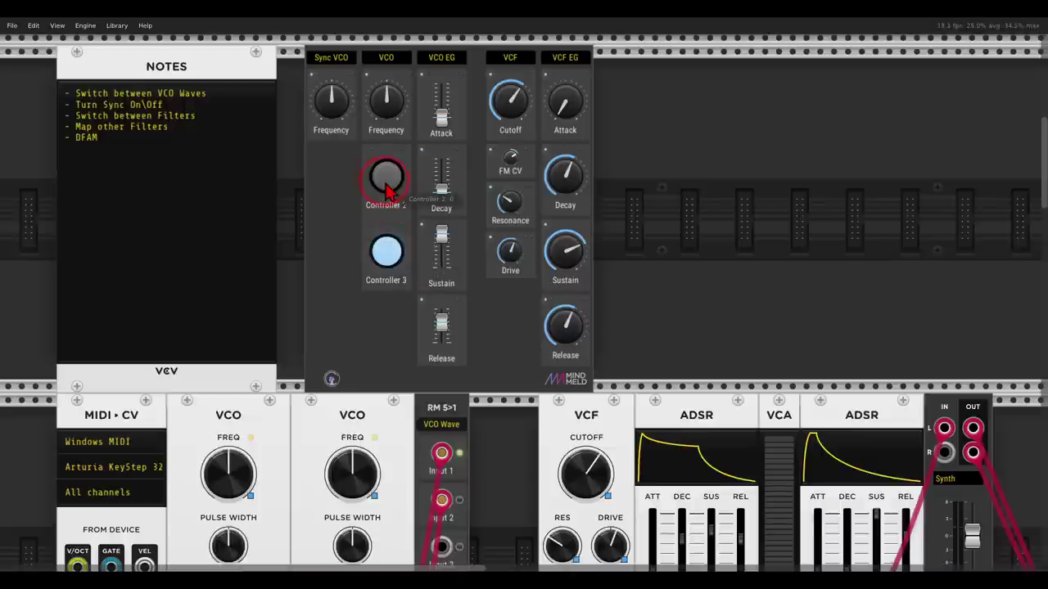
left_click(391, 256)
left_click(383, 179)
left_click(389, 257)
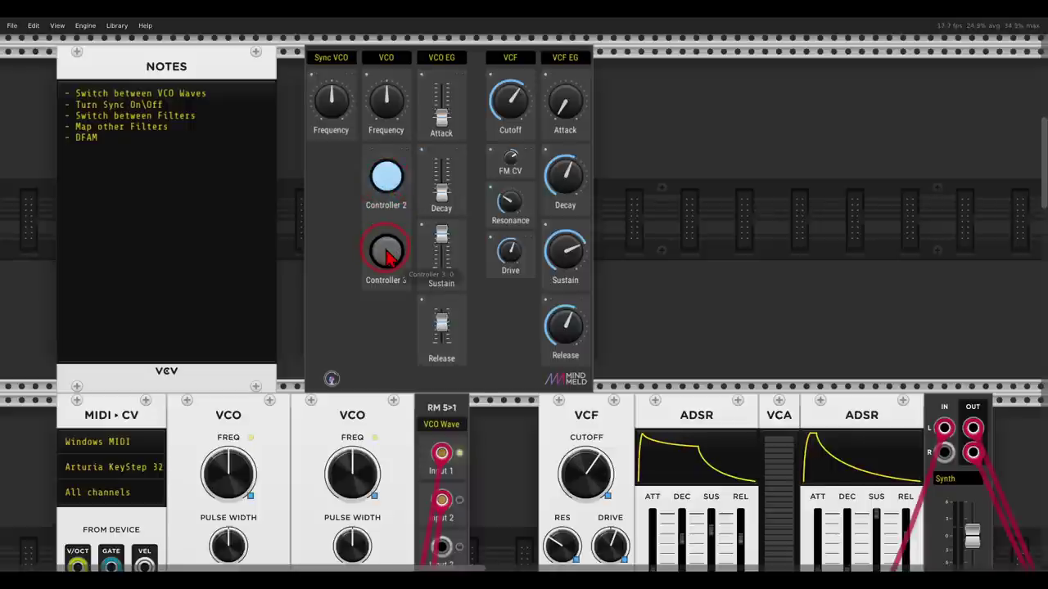
left_click(390, 256)
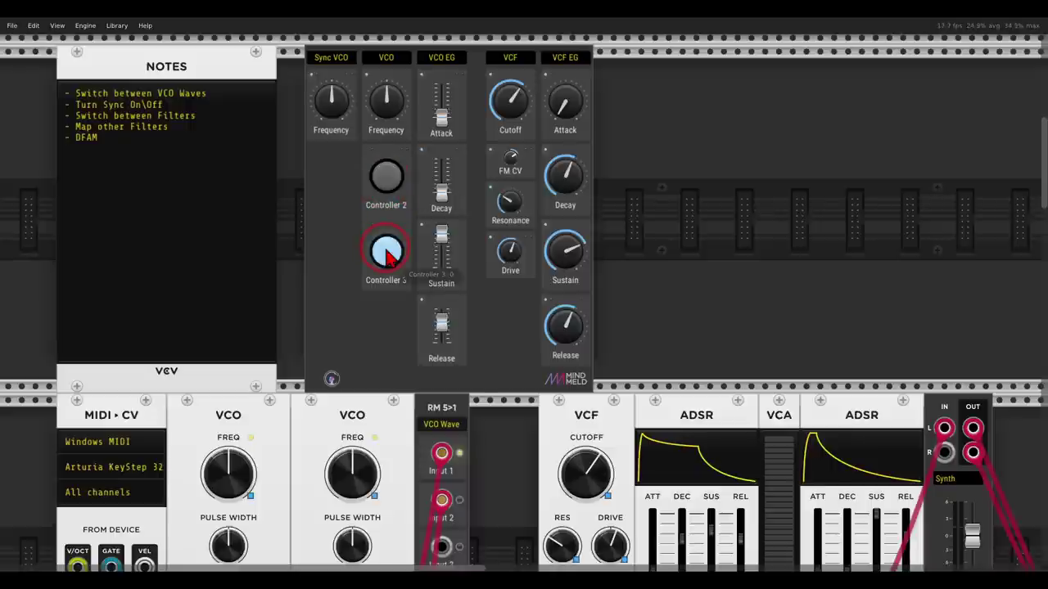
left_click(388, 182)
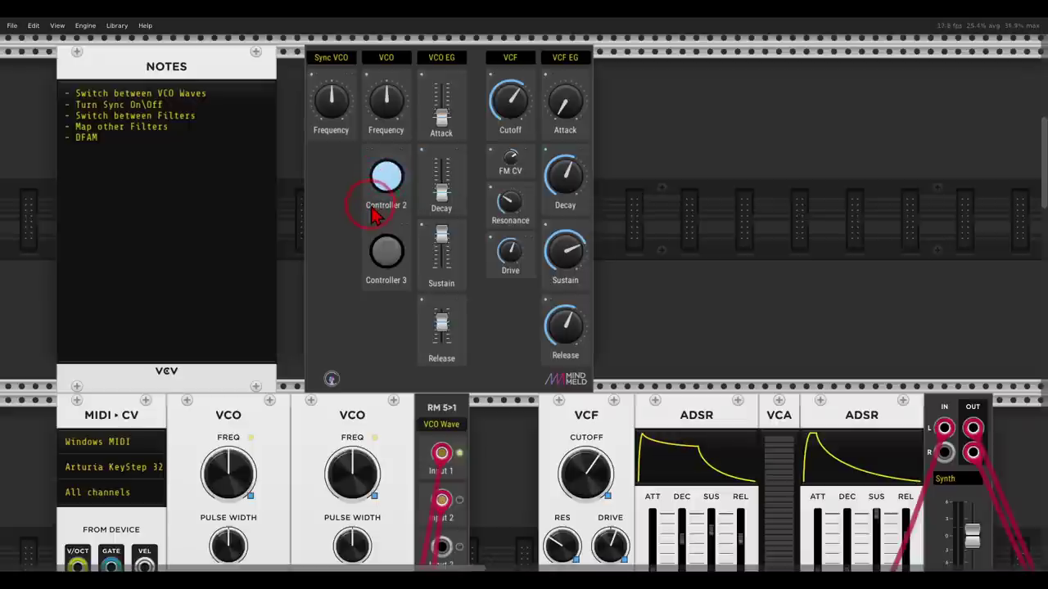
Assign Map 1 of the Controller 2 button to the Input 1 selector on the VCO Wave switch
right_click(385, 192)
left_click(436, 308)
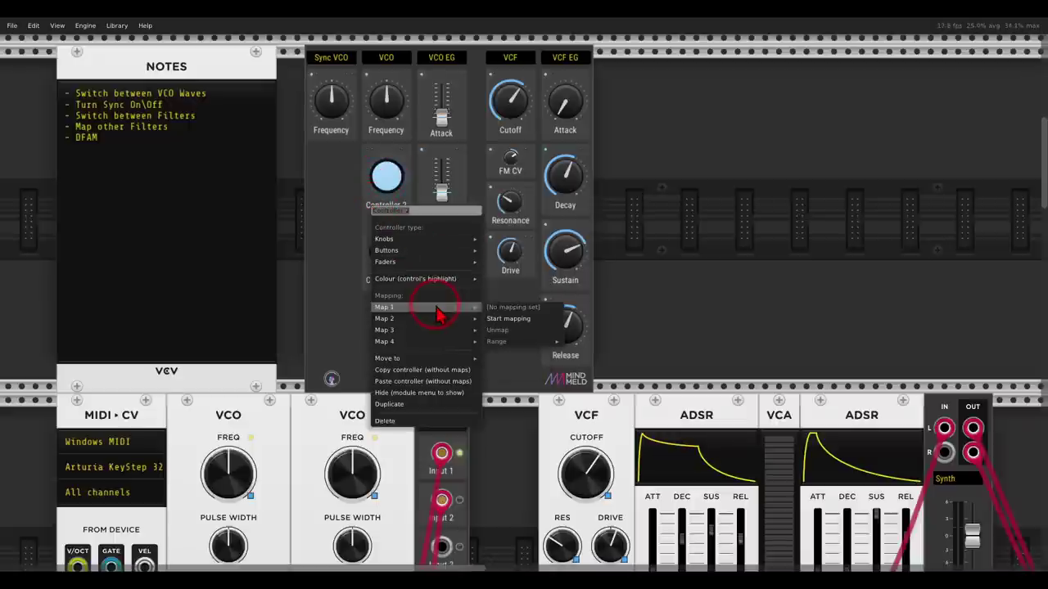
left_click(512, 319)
left_click(479, 452)
left_click(475, 464)
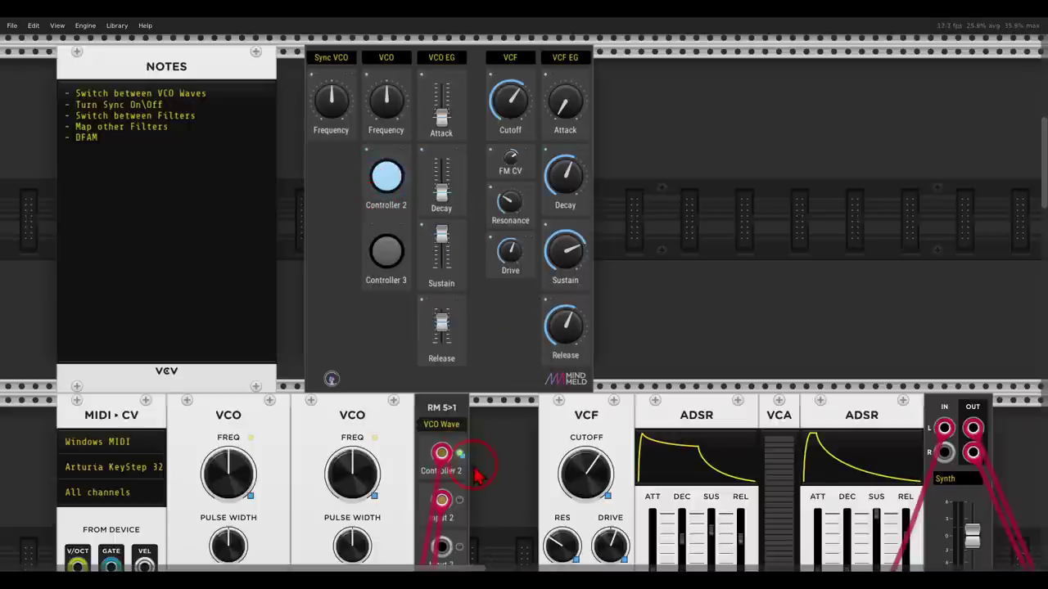
left_click_drag(501, 458, 518, 399)
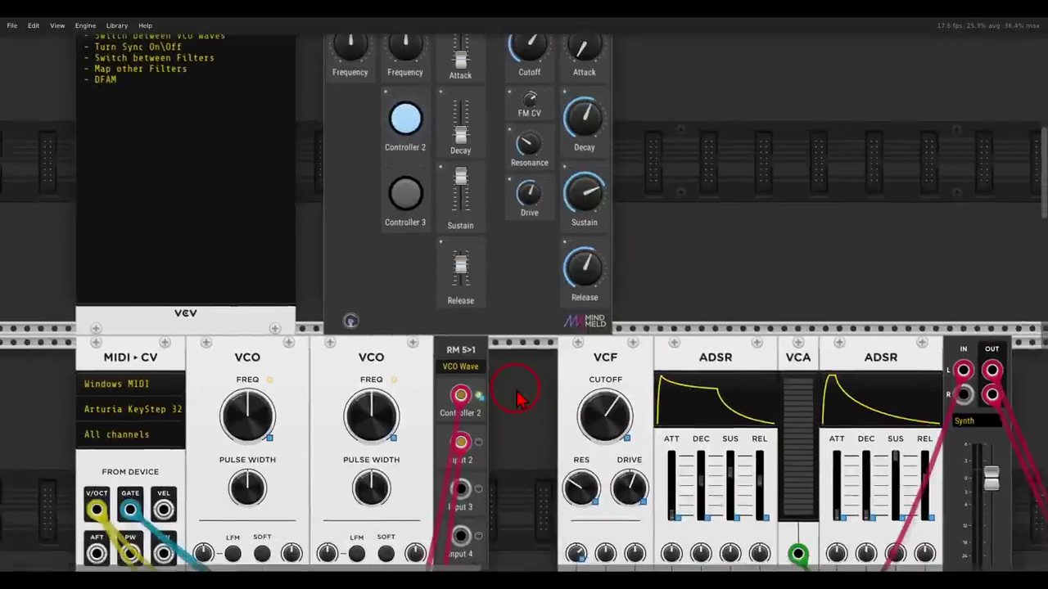
Rename the Controller 2 button as SAW
left_click(450, 399)
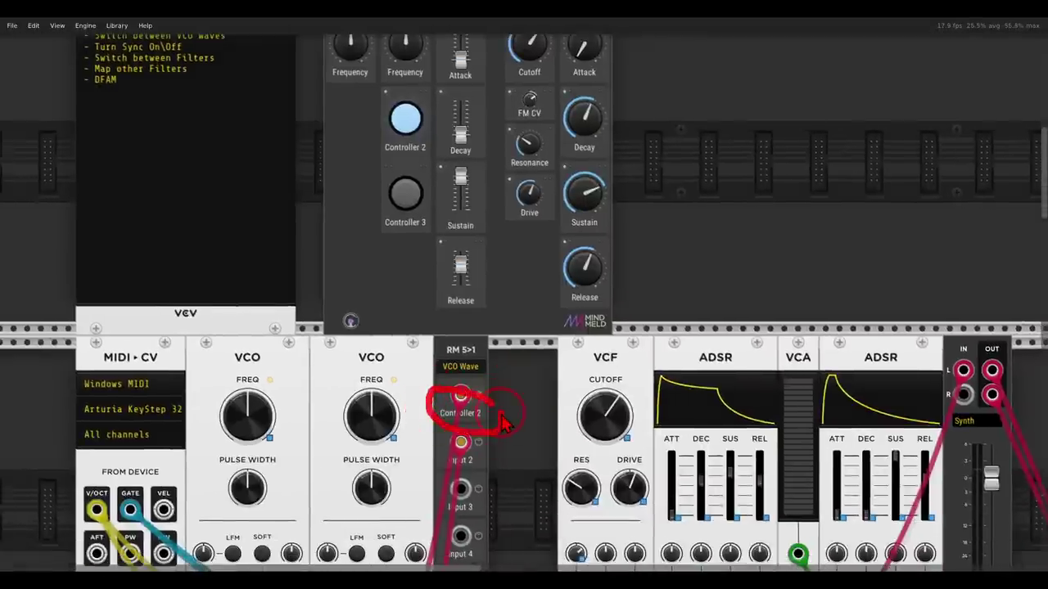
left_click(448, 274)
left_click(397, 161)
right_click(391, 155)
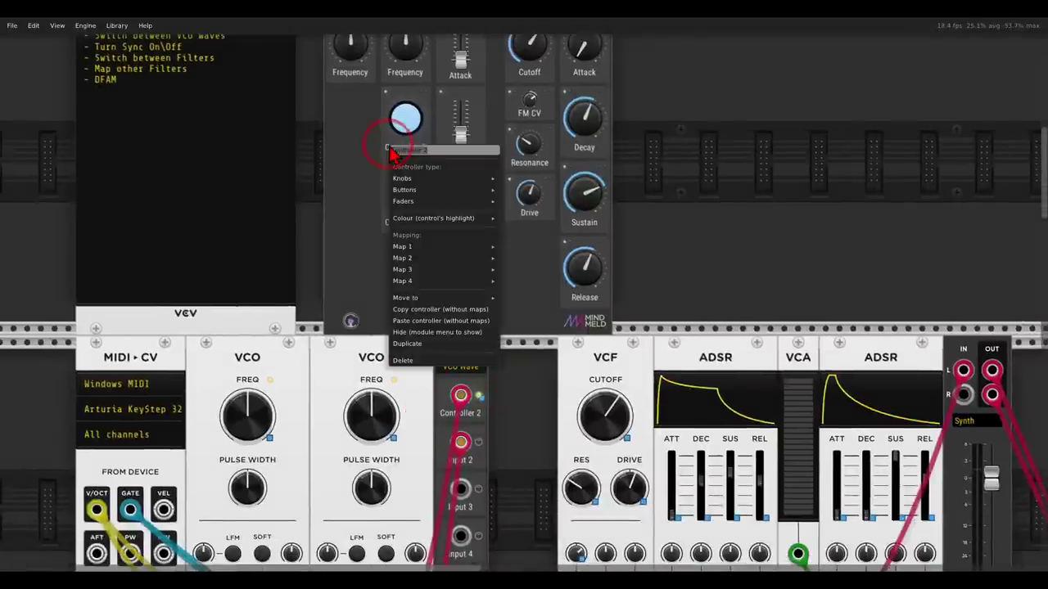
type("SAW")
left_click(681, 174)
left_click(475, 424)
Assign Map 1 of the Controller 3 button to the VCO Wave switch's Input 2 selector and rename the button Pulse
right_click(394, 219)
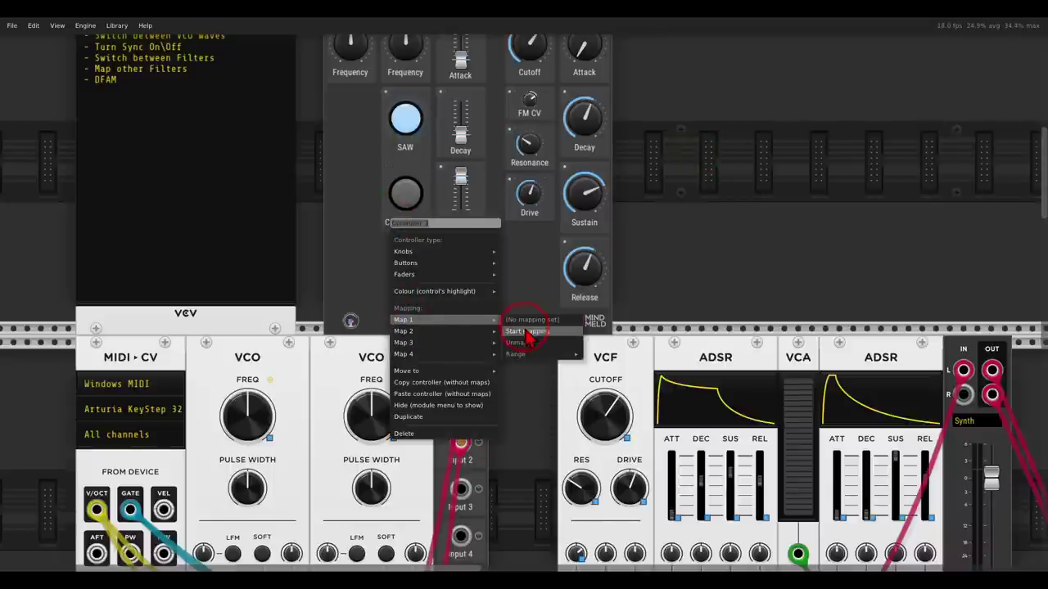
left_click(528, 334)
left_click(509, 419)
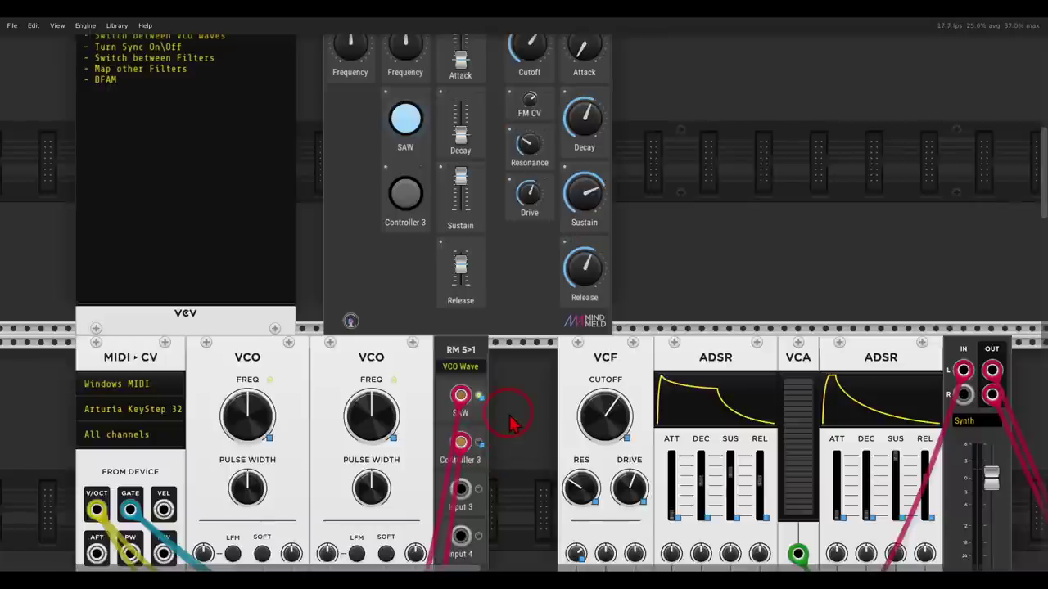
right_click(395, 225)
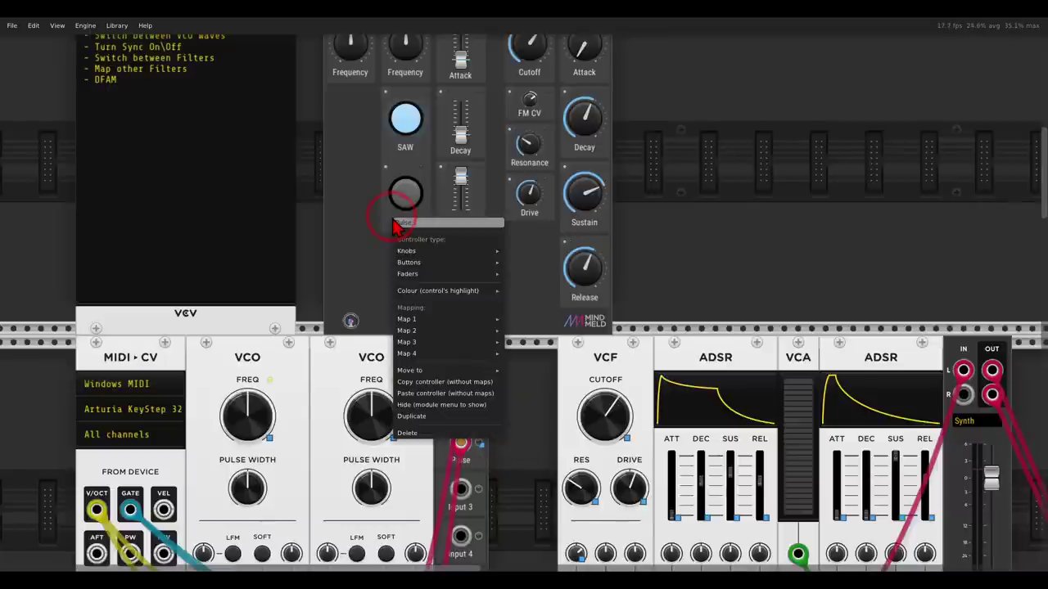
left_click(631, 196)
Try out the wave selection by alternating between SAW and Pulse, raising the VCF Cutoff and ending on SAW
left_click(416, 190)
left_click(413, 125)
left_click(413, 193)
left_click(420, 145)
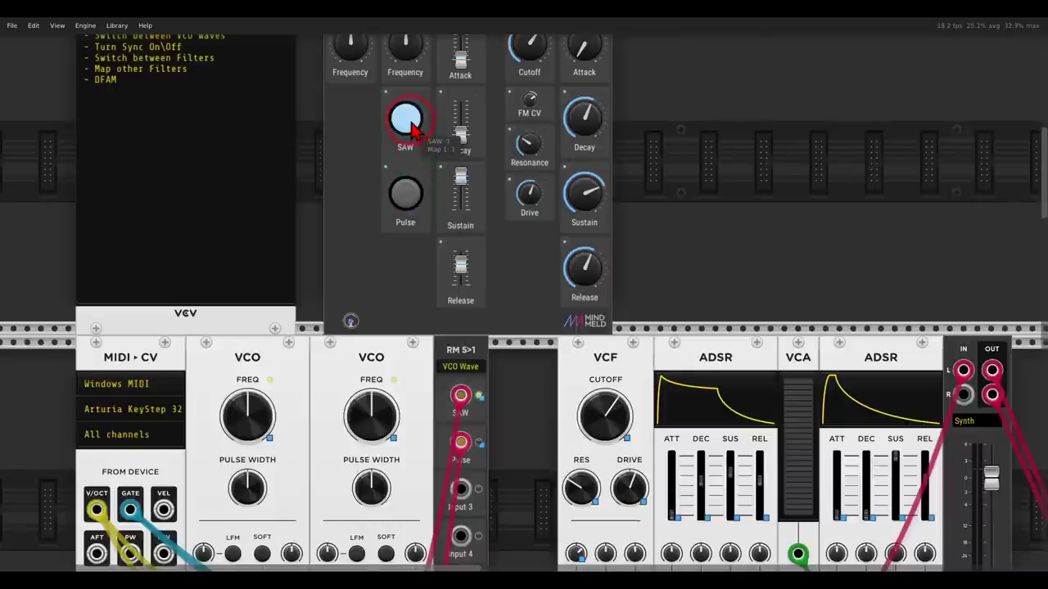
scroll(524, 205, "up", 3)
left_click(584, 188)
left_click(447, 313)
left_click(452, 241)
left_click(453, 309)
left_click(456, 244)
left_click(466, 310)
left_click_drag(573, 170, 577, 145)
left_click(449, 245)
left_click(453, 239)
scroll(459, 246, "down", 5)
scroll(458, 254, "down", 3)
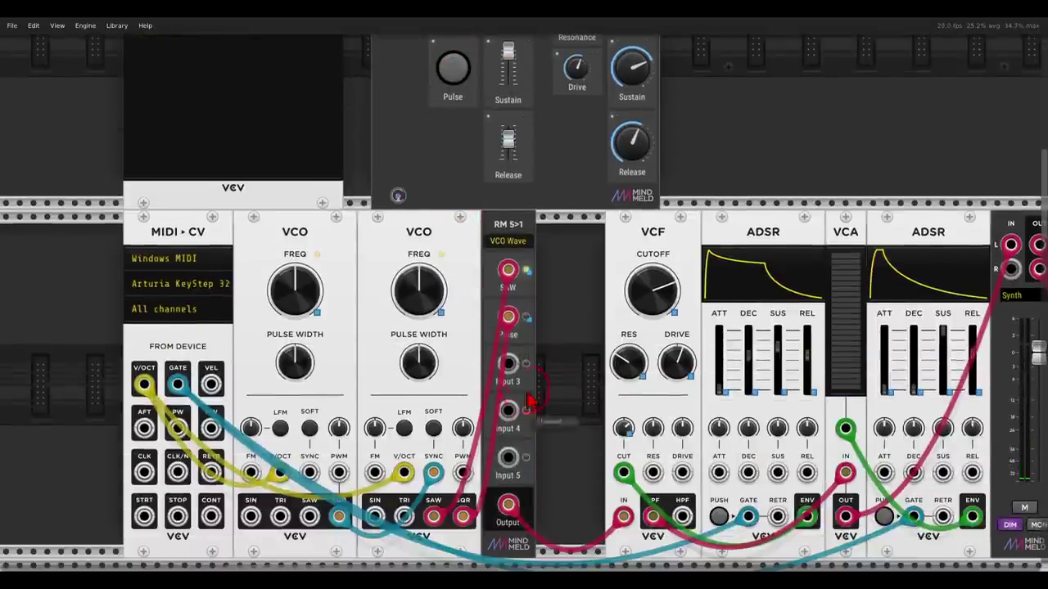
left_click(573, 337)
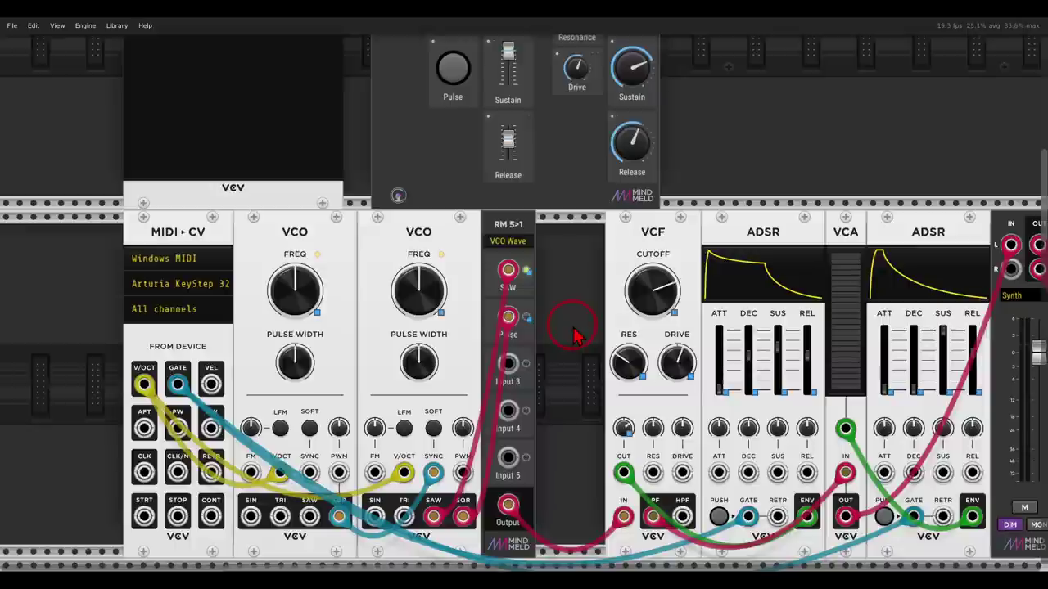
Switch repeatedly between the Pulse and SAW waves on the control panel to compare them, finishing with SAW selected
scroll(573, 334, "up", 7)
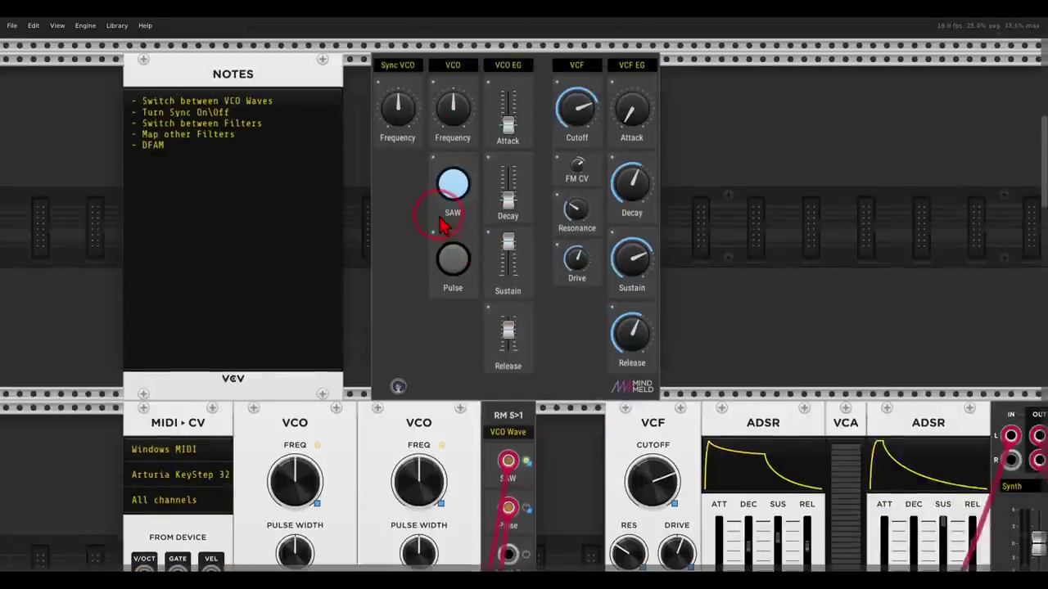
left_click(452, 258)
left_click(453, 187)
left_click(452, 255)
left_click(452, 184)
left_click(456, 253)
left_click(453, 185)
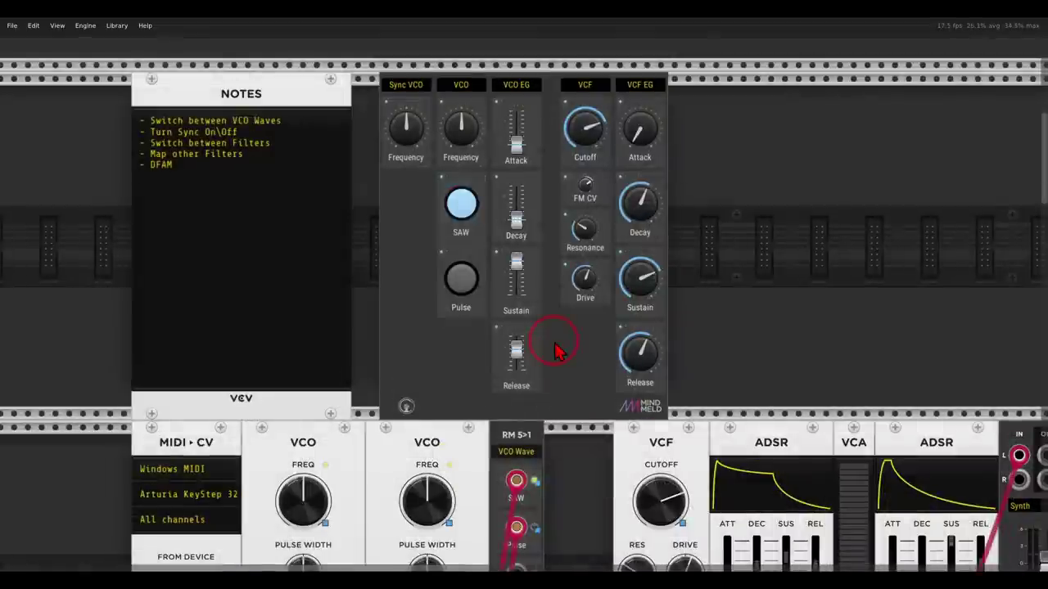
Move the second VCO together with the VCO Wave switch to open a gap after the first VCO
scroll(573, 336, "down", 5)
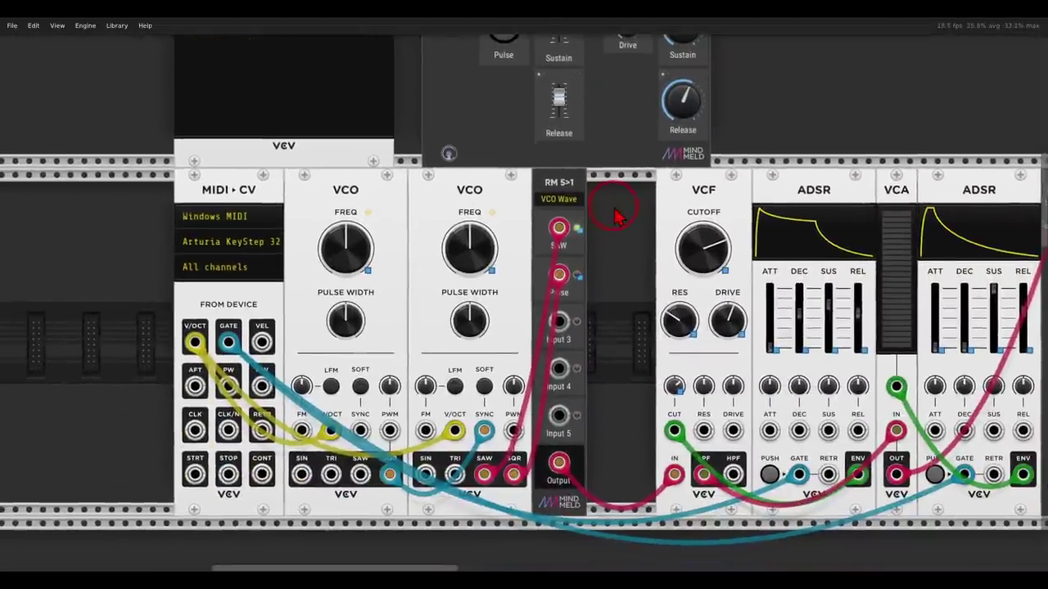
left_click_drag(614, 208, 547, 199)
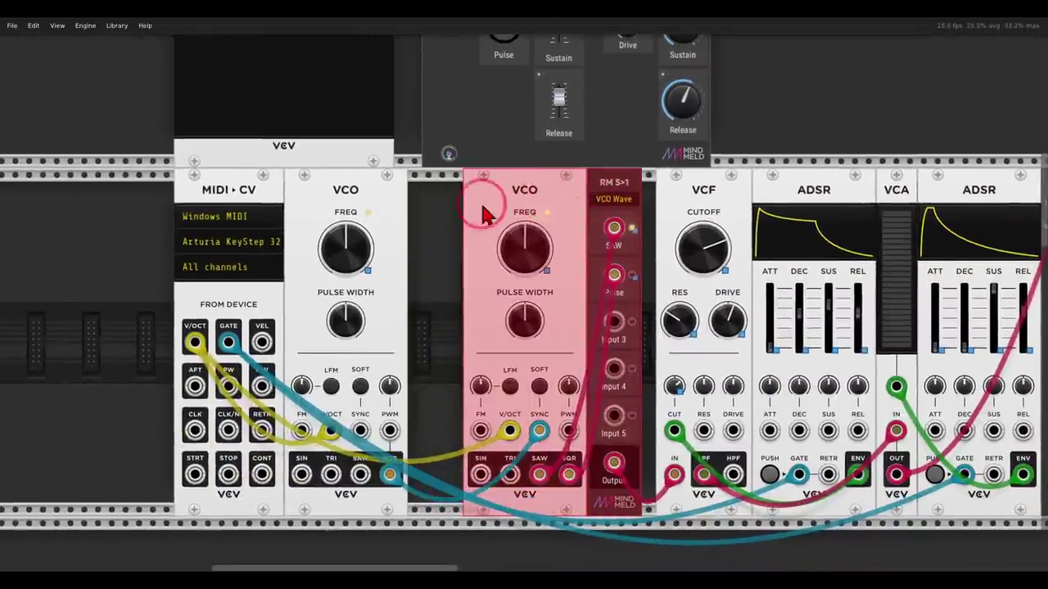
left_click(442, 221)
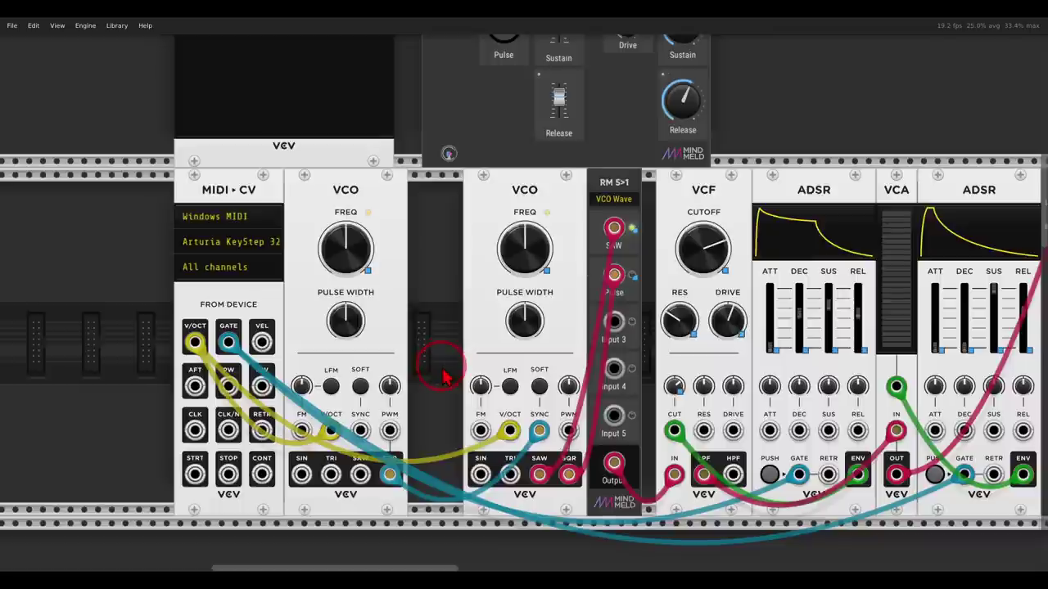
mouse_move(407, 473)
left_mouse_down()
mouse_move(369, 493)
mouse_move(393, 512)
mouse_move(417, 496)
mouse_move(424, 457)
mouse_move(468, 432)
mouse_move(464, 419)
mouse_move(484, 436)
left_mouse_up()
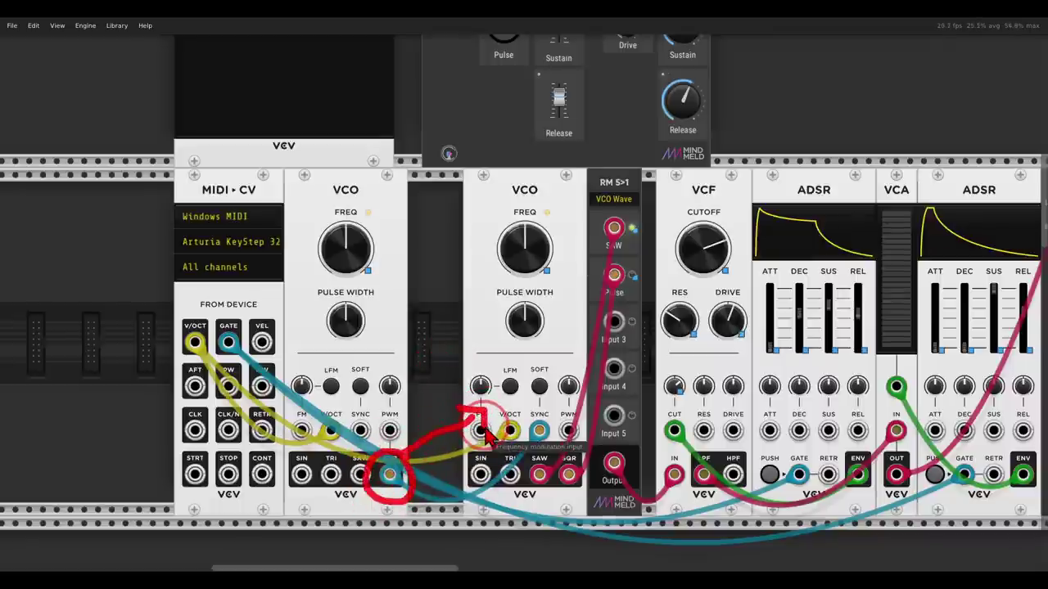
key("Escape")
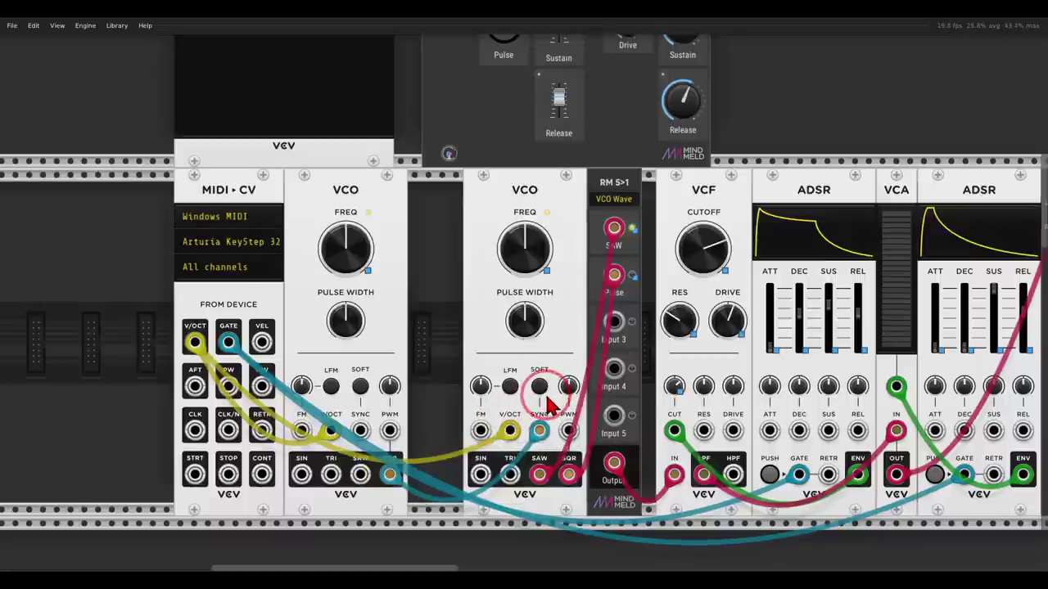
Add a VCA between the two VCOs and route the first VCO's square output through it into the second VCO's Sync input
right_click(446, 340)
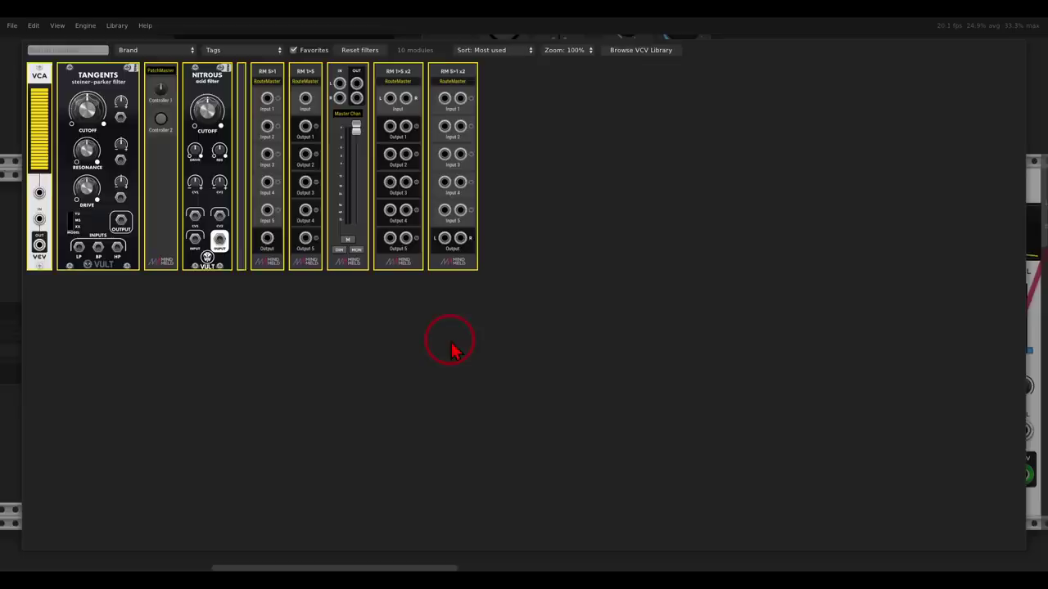
left_click(47, 70)
left_click(394, 250)
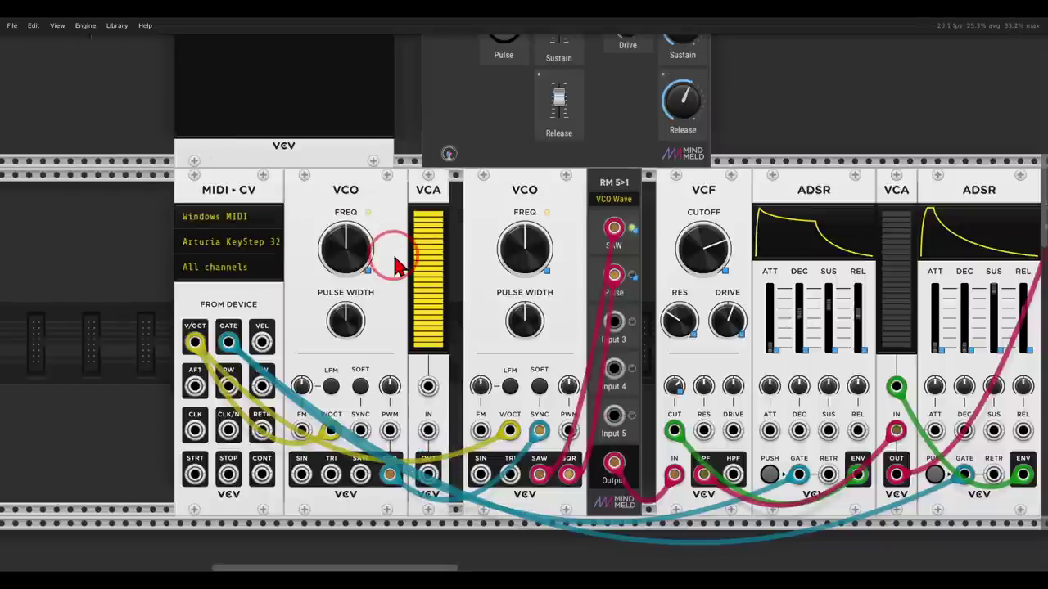
left_click_drag(538, 431, 428, 431)
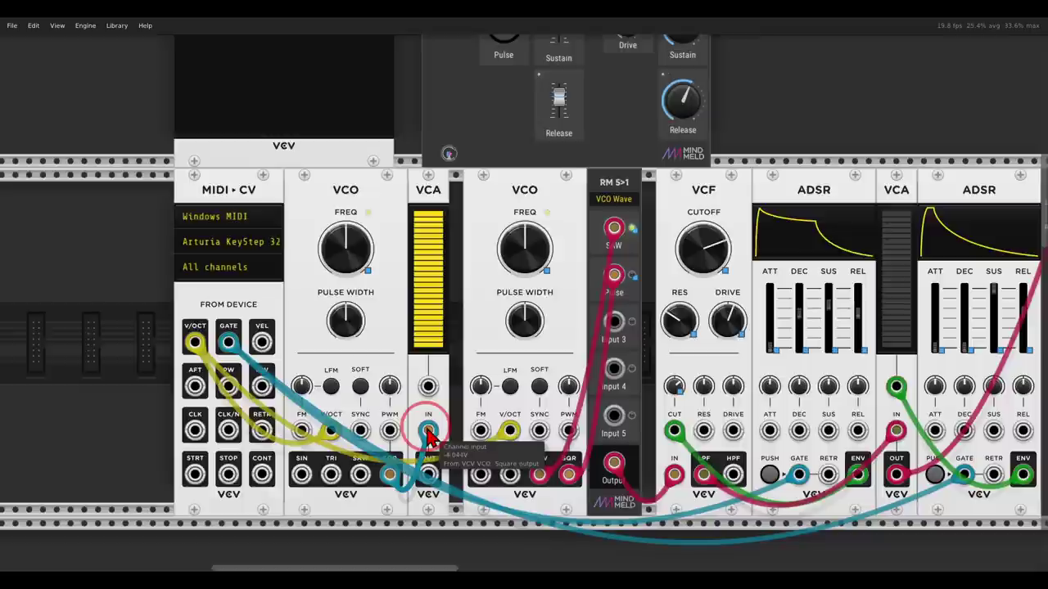
left_click_drag(428, 476, 430, 481)
left_click_drag(527, 445, 538, 431)
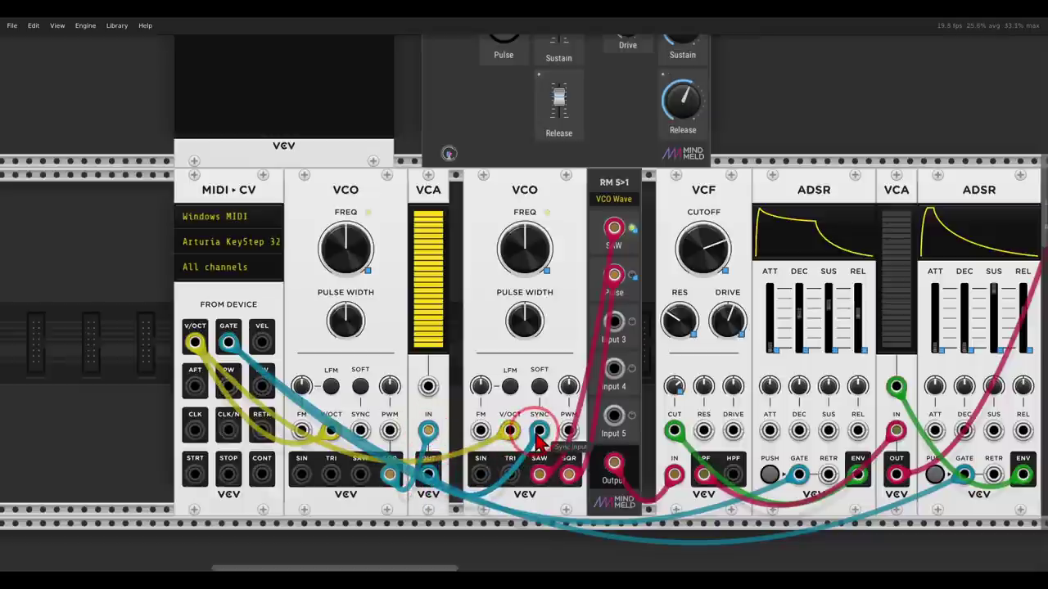
Test the sync by sweeping the second VCO's frequency with the new VCA's level at zero and at full
left_click(450, 266)
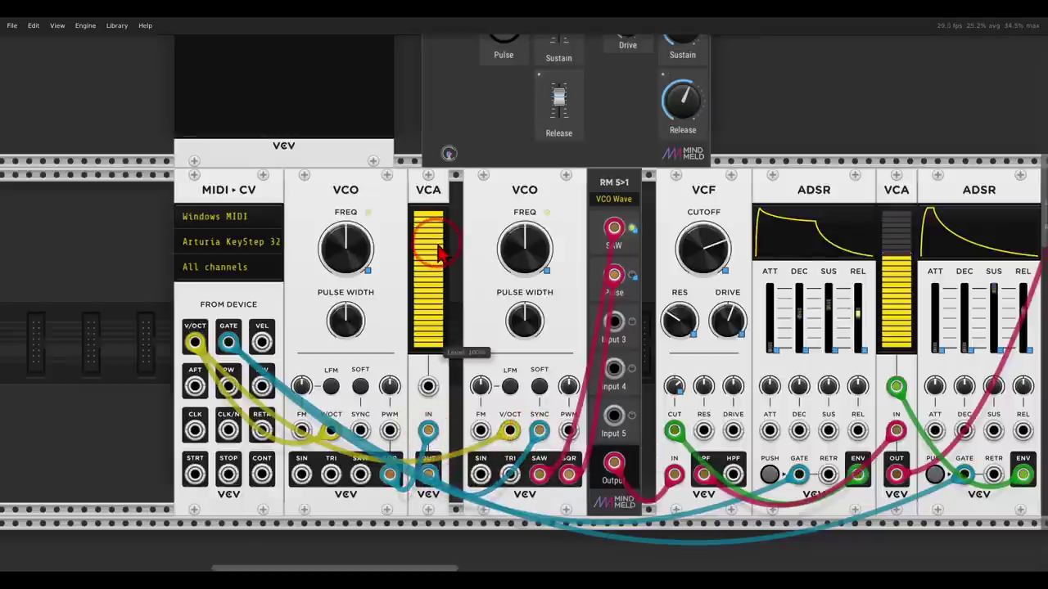
scroll(434, 239, "up", 5)
left_click(502, 131)
left_click_drag(502, 137, 502, 121)
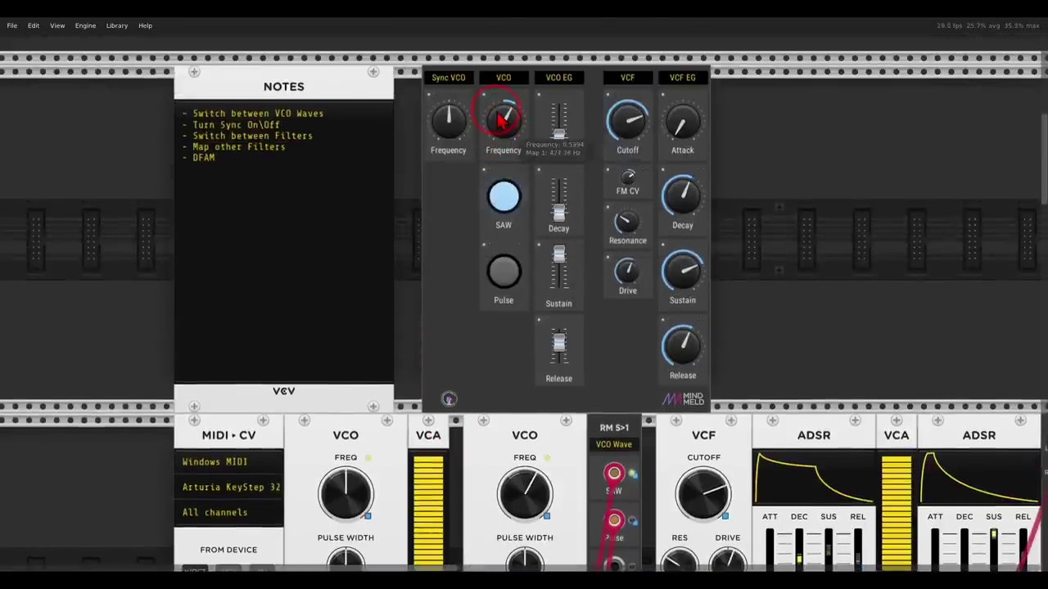
scroll(475, 261, "down", 5)
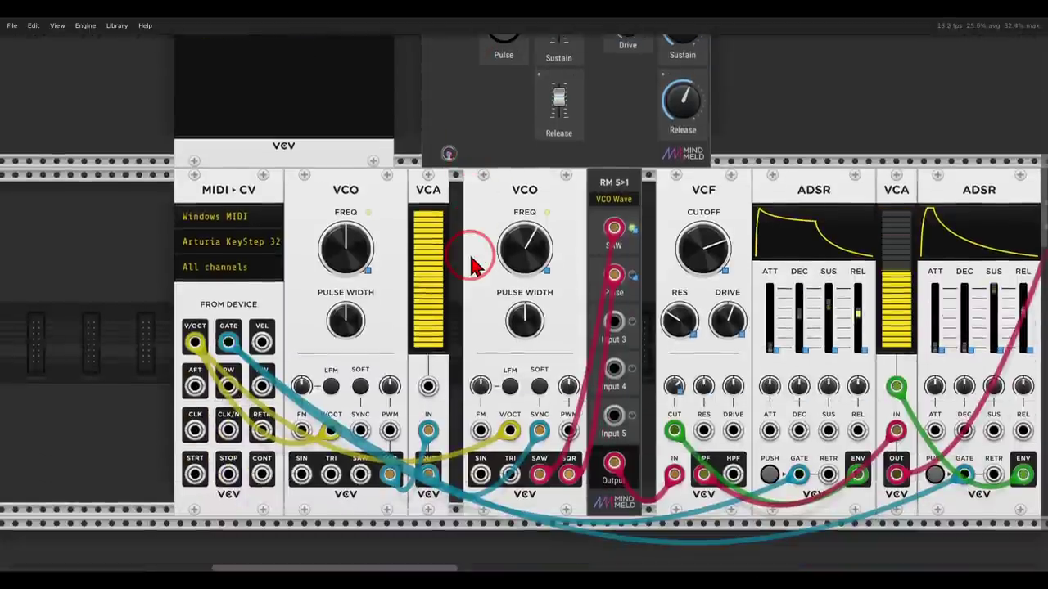
left_click_drag(433, 221, 450, 418)
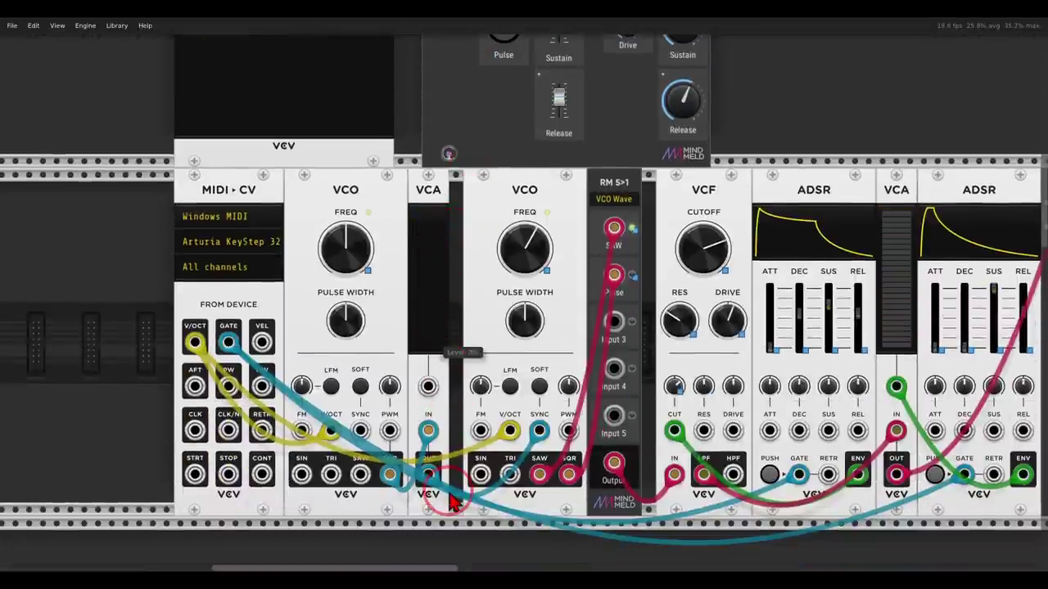
mouse_move(515, 261)
left_mouse_down()
mouse_move(517, 292)
mouse_move(514, 249)
mouse_move(511, 277)
left_mouse_up()
left_click_drag(434, 304, 459, 117)
left_click_drag(518, 231, 528, 270)
left_click(438, 266)
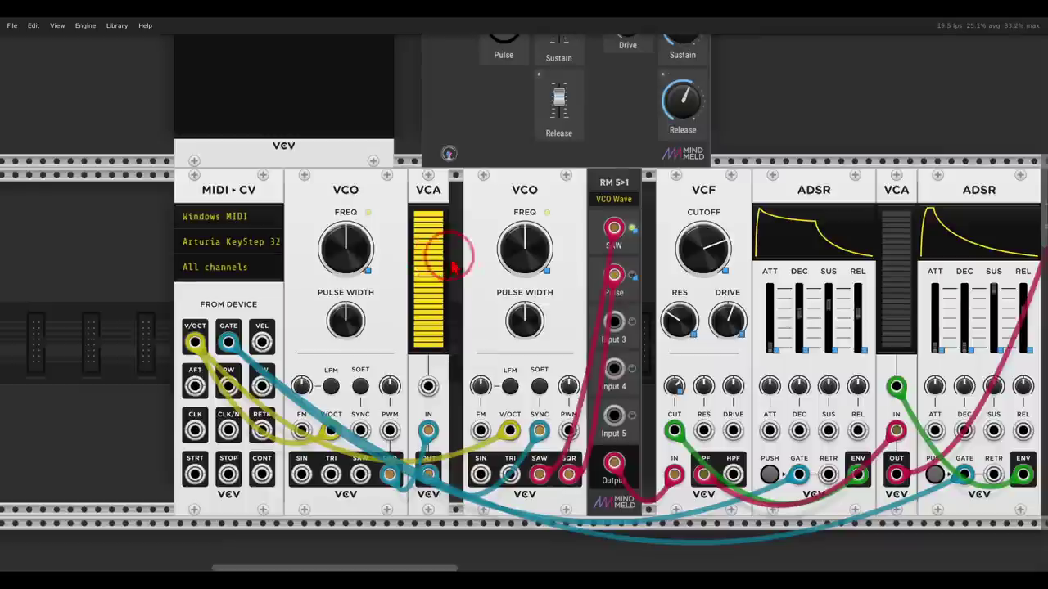
Add a large latched button controller below the Frequency knob in the Sync VCO column
scroll(454, 262, "up", 7)
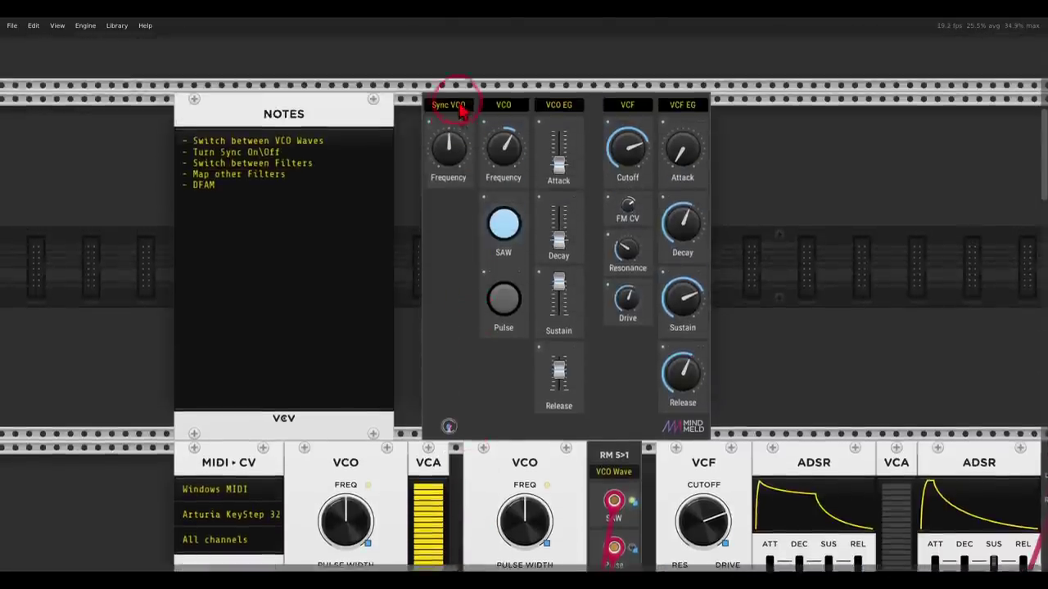
right_click(442, 217)
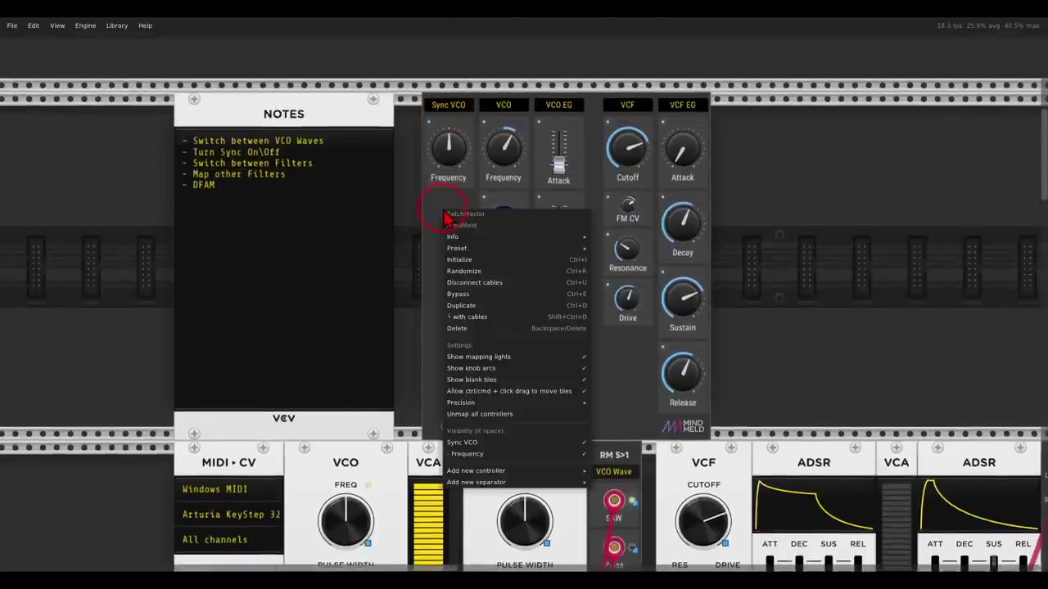
mouse_move(533, 479)
mouse_move(608, 482)
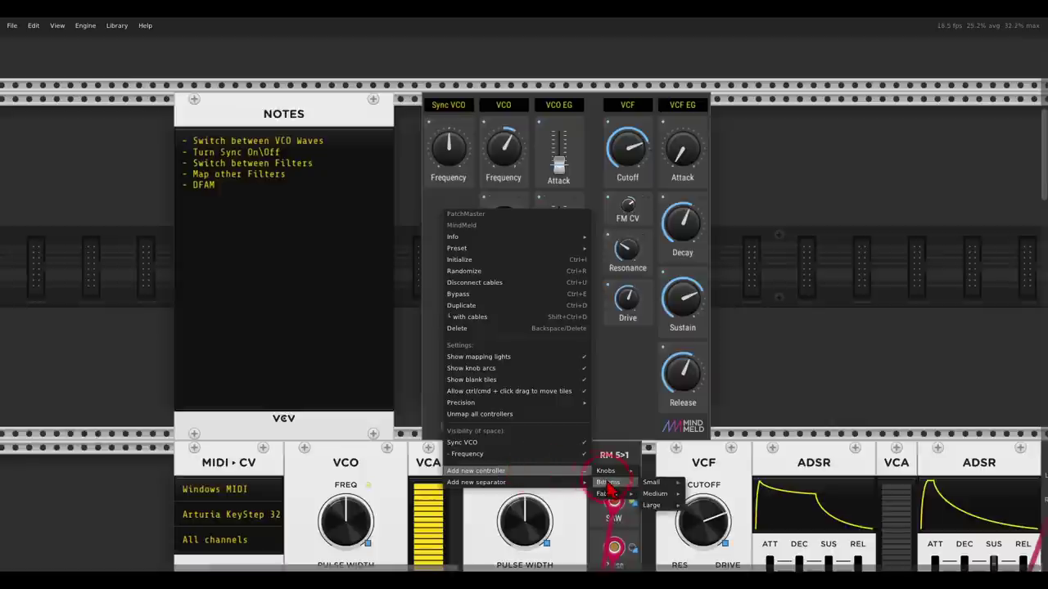
mouse_move(651, 505)
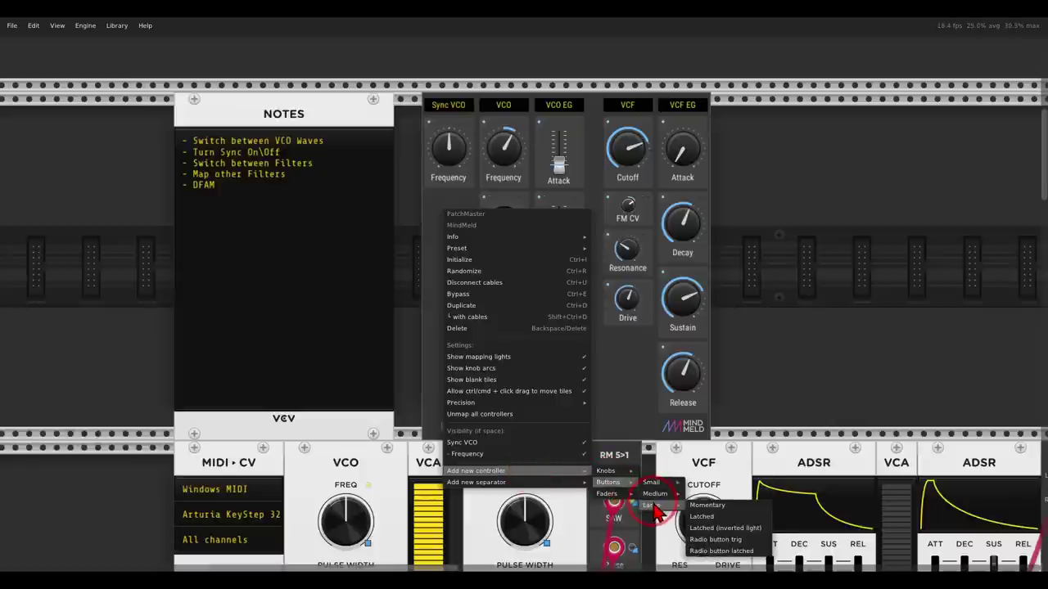
left_click(727, 518)
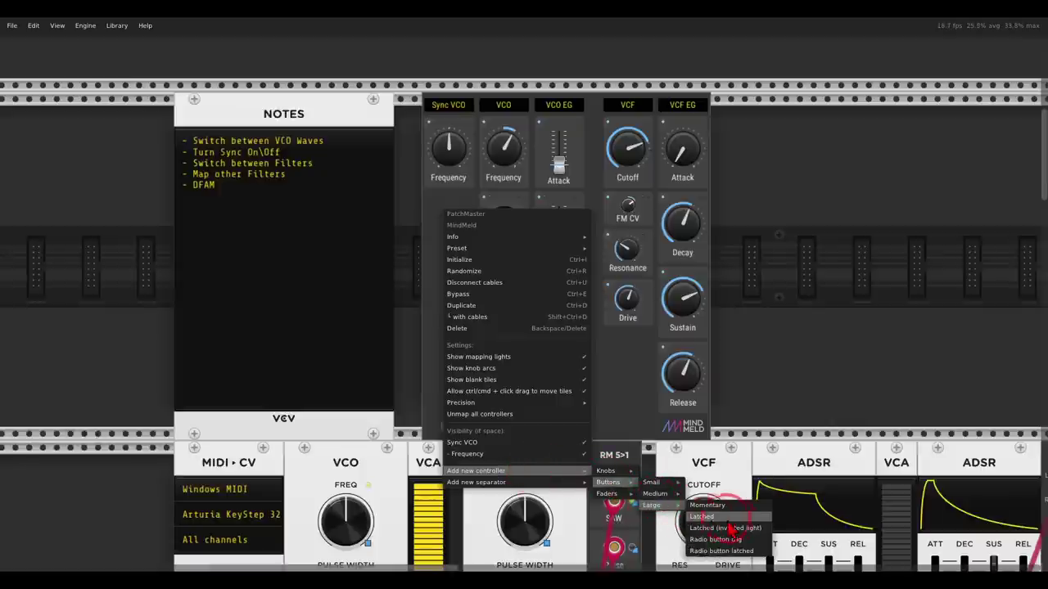
left_click(711, 520)
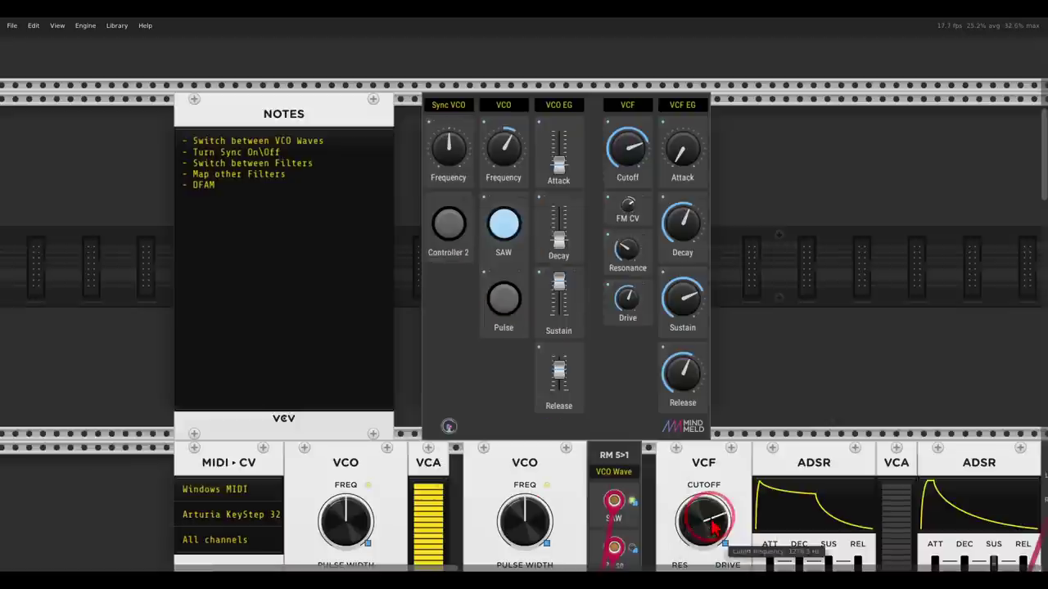
Try out the new latched button by toggling it on and off, leaving it off
left_click(452, 234)
left_click(447, 232)
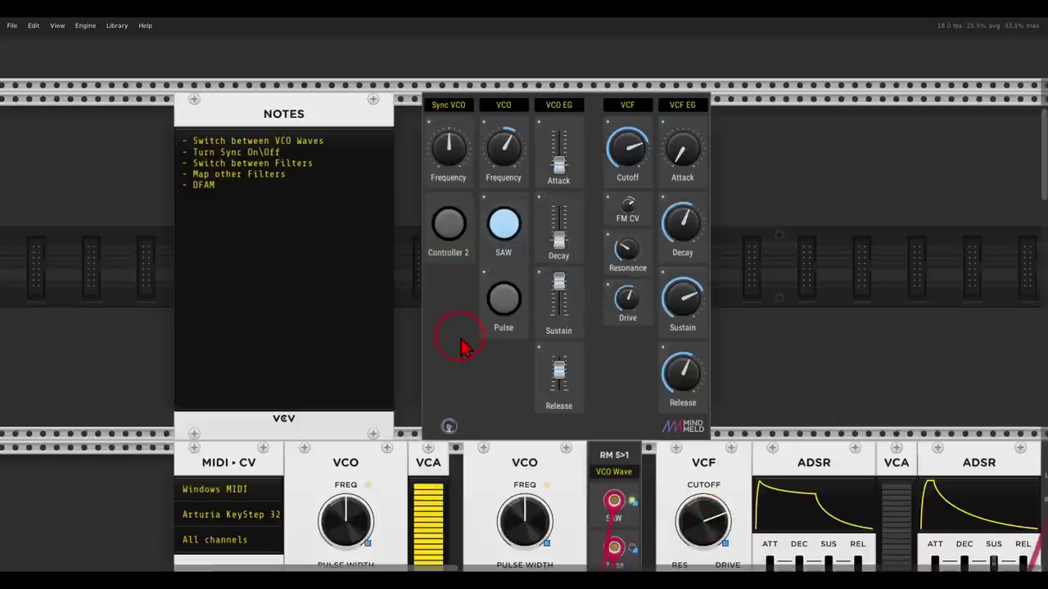
left_click(448, 238)
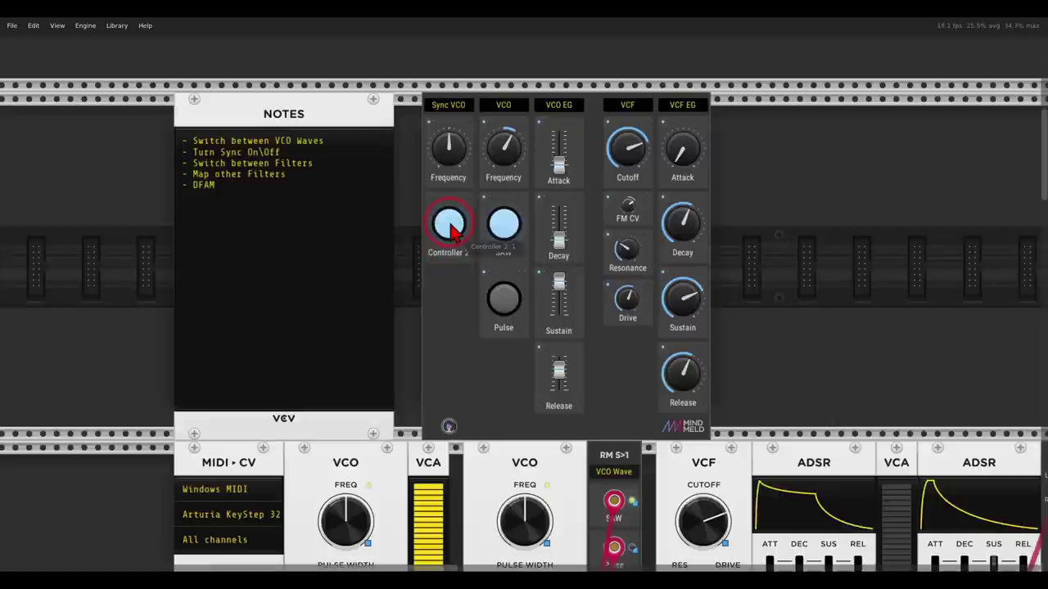
left_click(450, 233)
Assign Map 1 of the Controller 2 button to the level of the VCA between the two VCOs
left_click_drag(449, 378, 503, 286)
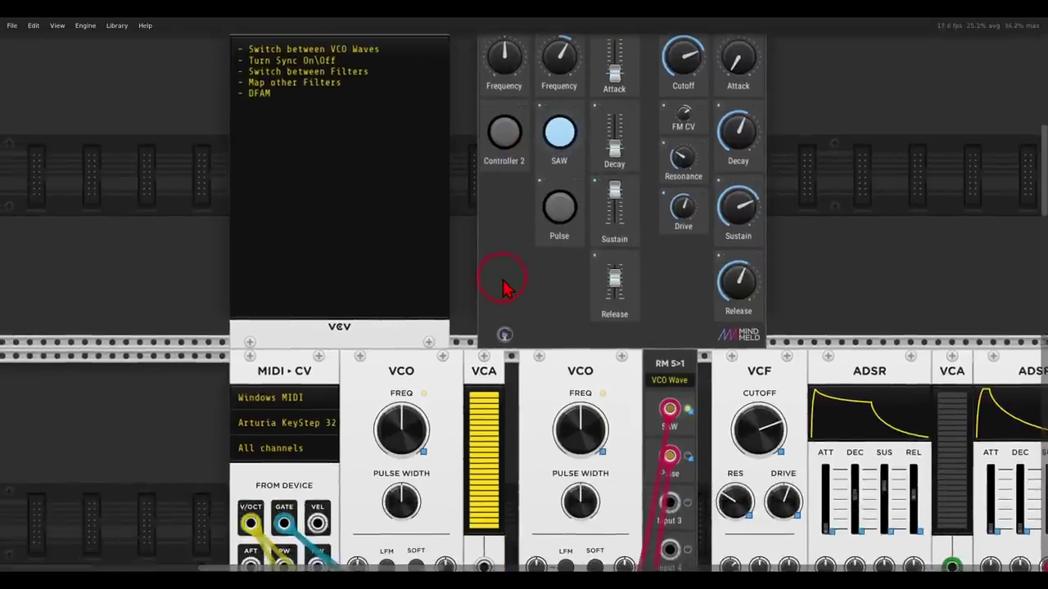
right_click(487, 160)
mouse_move(543, 266)
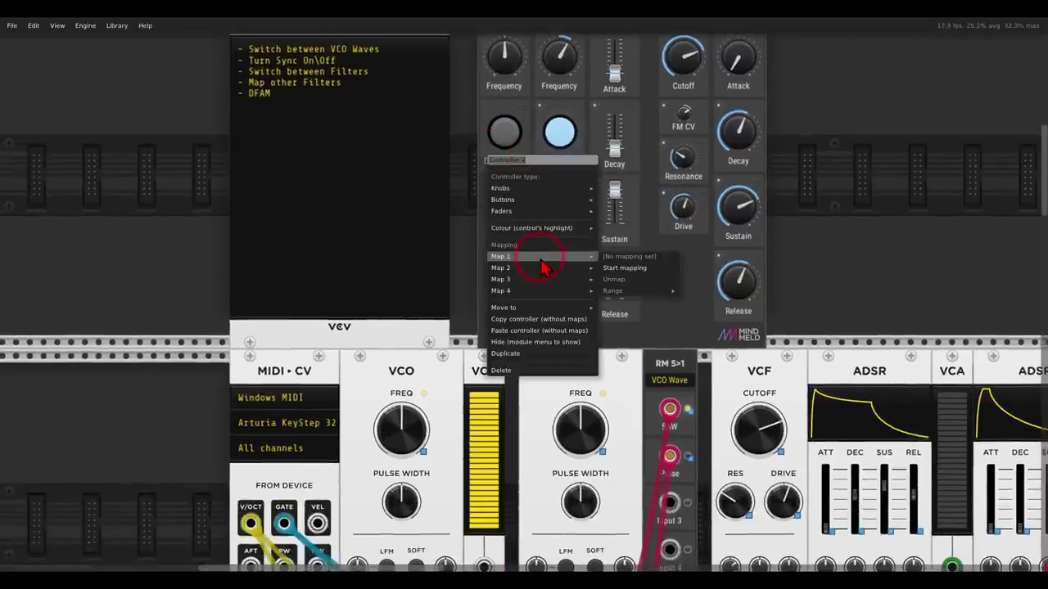
left_click(625, 268)
left_click(495, 401)
Test the mapped button by toggling the VCA level between 100% and 0%, ending at 0%
left_click(503, 139)
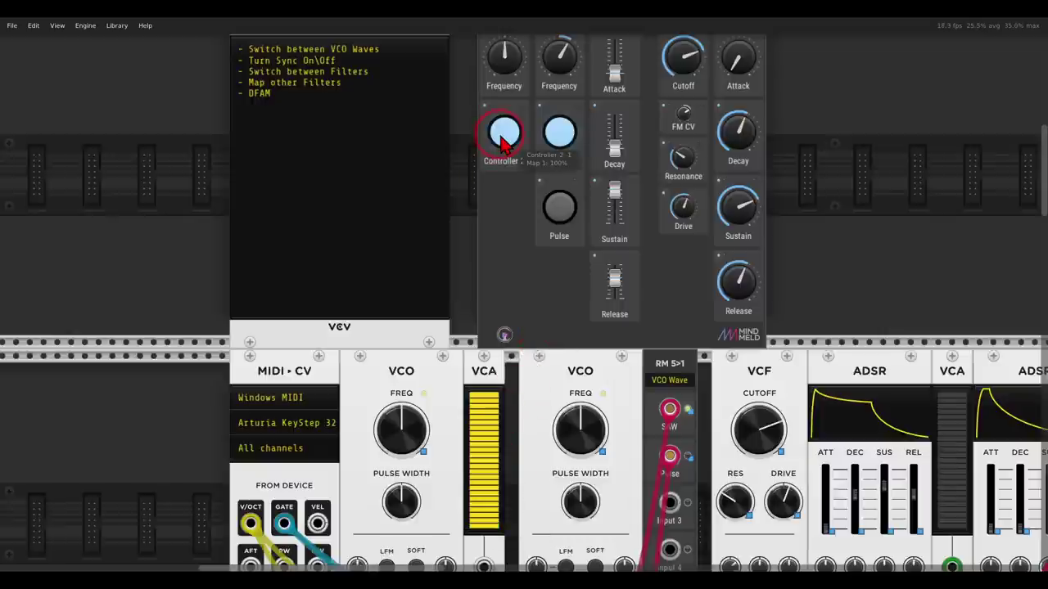
left_click(503, 139)
left_click(503, 139)
left_click(503, 139)
left_click(504, 140)
left_click(504, 139)
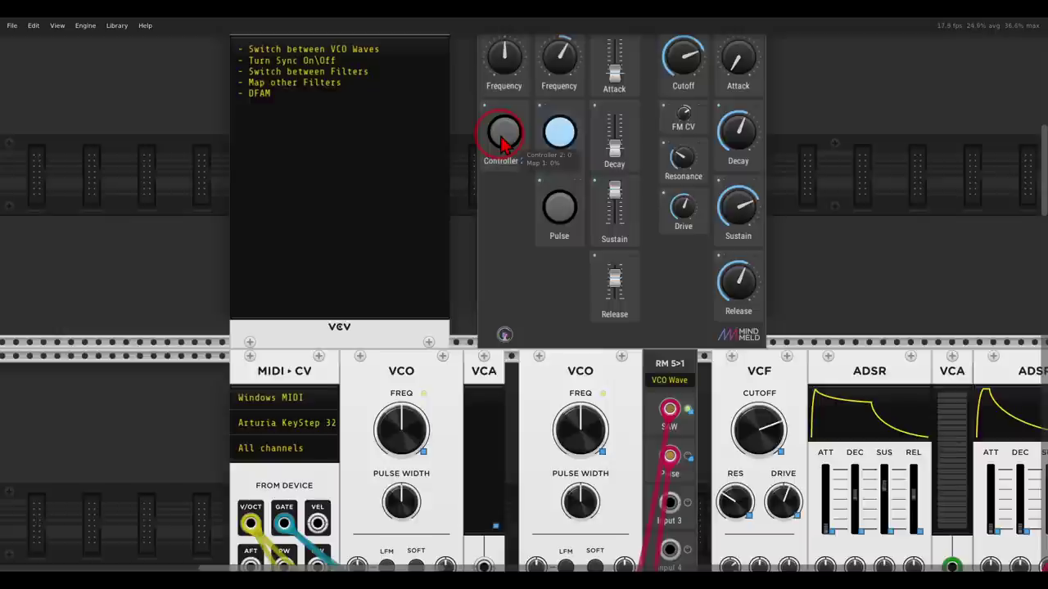
Rename the Controller 2 button in the Sync VCO column as On Off
right_click(493, 166)
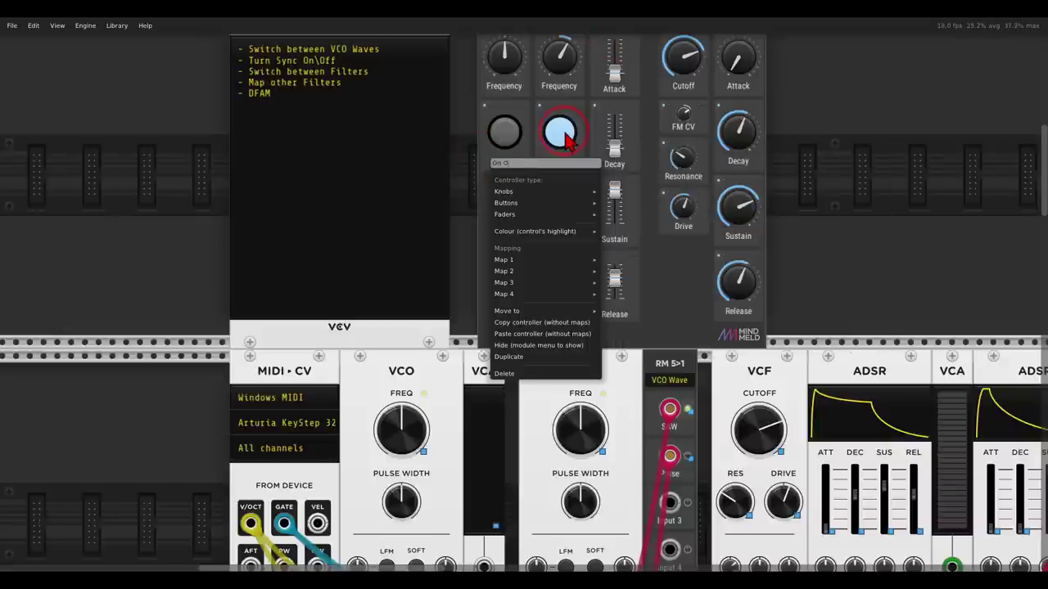
left_click(464, 146)
left_click_drag(481, 178, 419, 280)
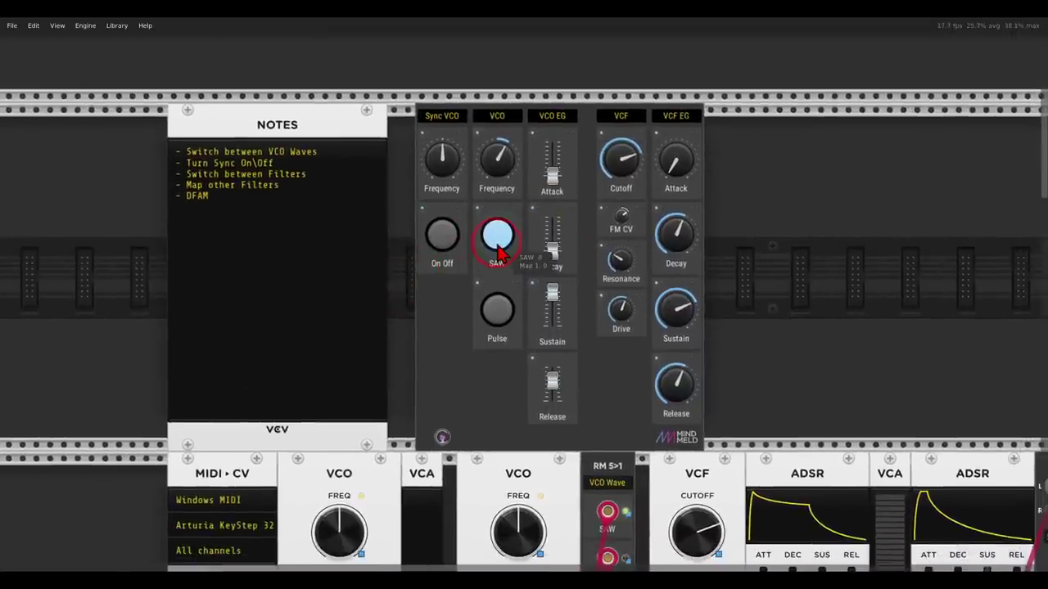
Try out the On Off sync button while sweeping the VCO Frequency, ending with sync off and the frequency at 261.63 Hz
left_click(441, 235)
left_click(498, 164)
left_click_drag(498, 168, 507, 204)
left_click(445, 237)
left_click(442, 235)
left_click(442, 235)
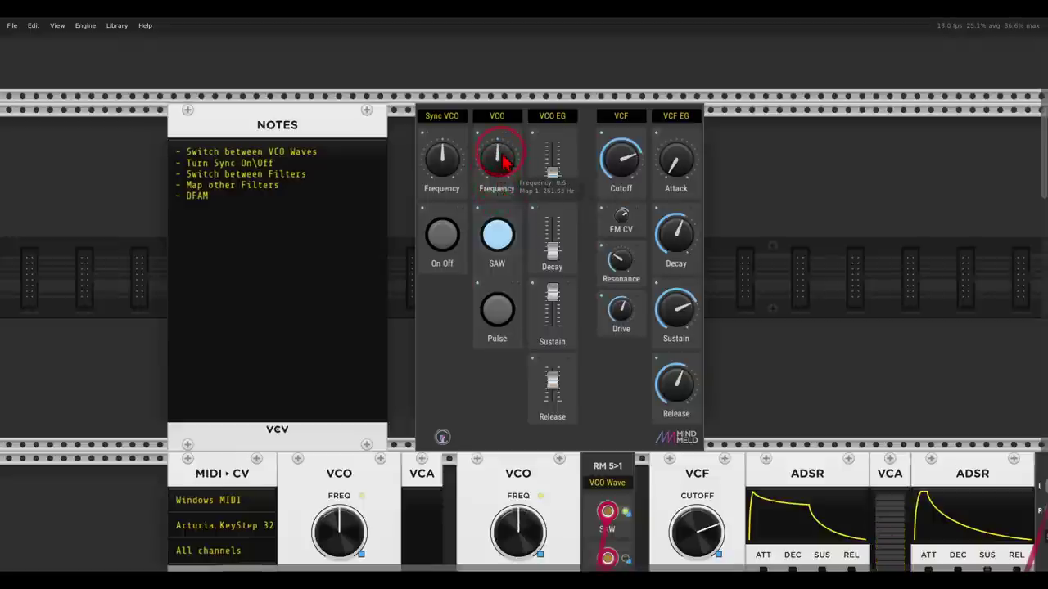
scroll(594, 201, "up", 3)
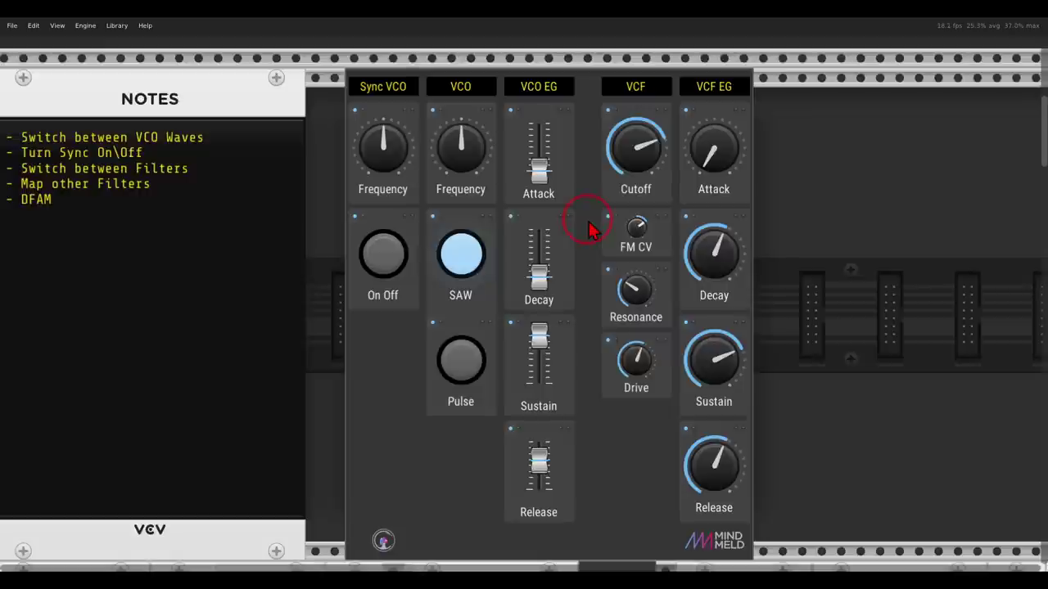
scroll(588, 223, "down", 3)
left_click_drag(717, 315, 620, 140)
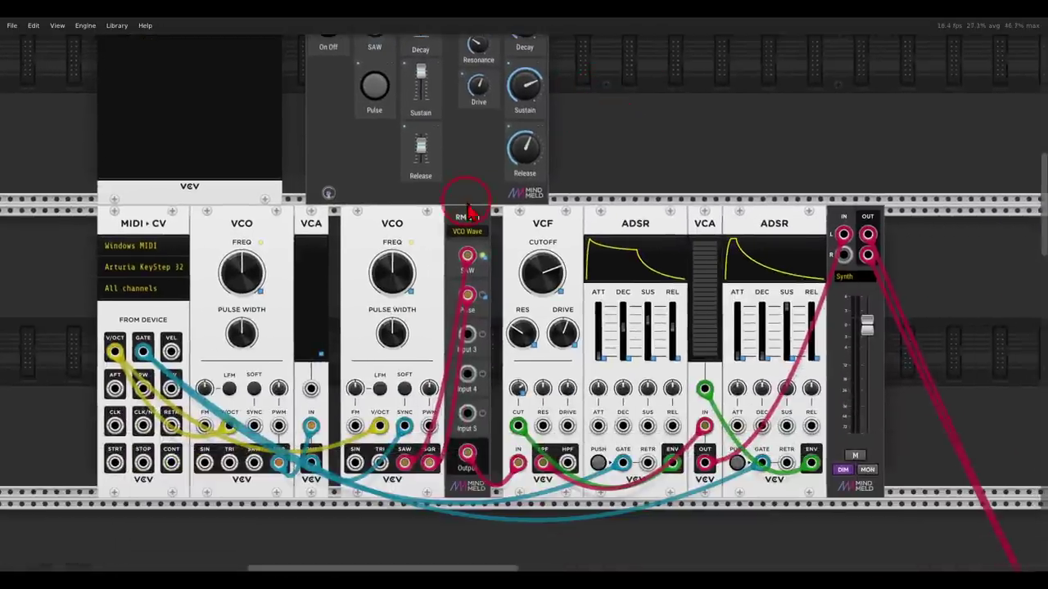
Move the VCO Wave switch against the second VCO and shift the envelope and output modules to make room beside the VCF
left_click_drag(473, 217, 462, 216)
left_click(536, 229)
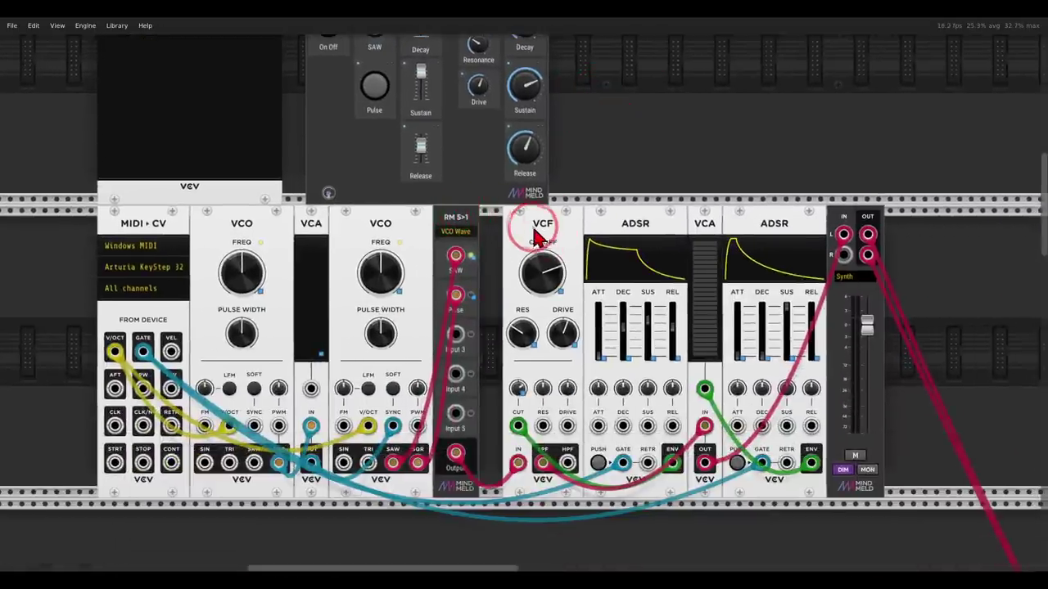
left_click_drag(939, 274, 525, 236)
left_click(573, 265)
left_click(641, 235)
left_click(719, 266)
left_click_drag(711, 223, 749, 221)
Add the Vult Tangents and Nitrous filter modules beside the VCF, moving the ADSR modules further along the row
right_click(680, 259)
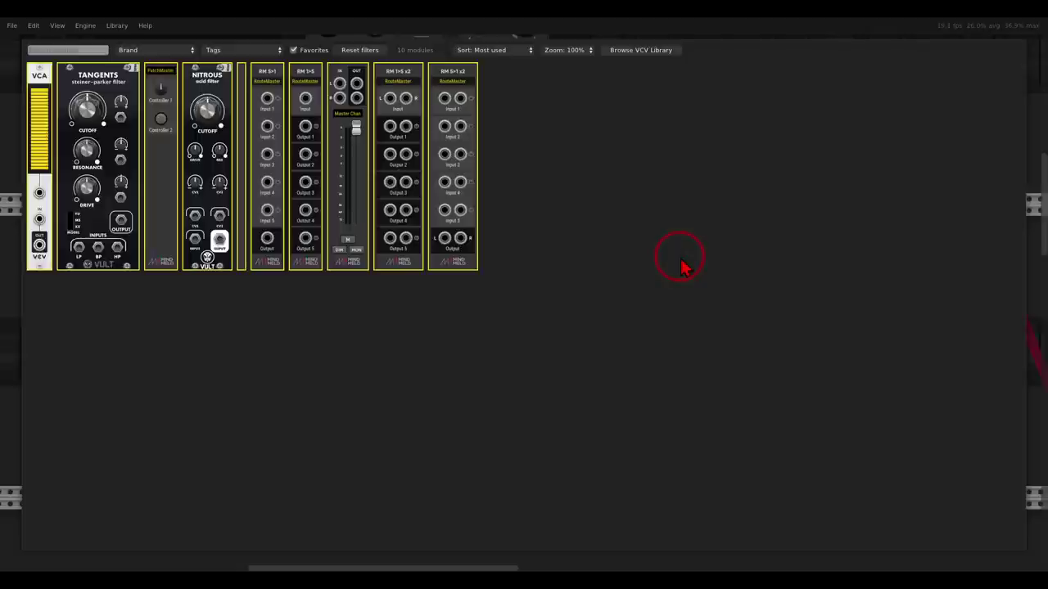
left_click_drag(109, 106, 533, 276)
left_click_drag(667, 235, 577, 186)
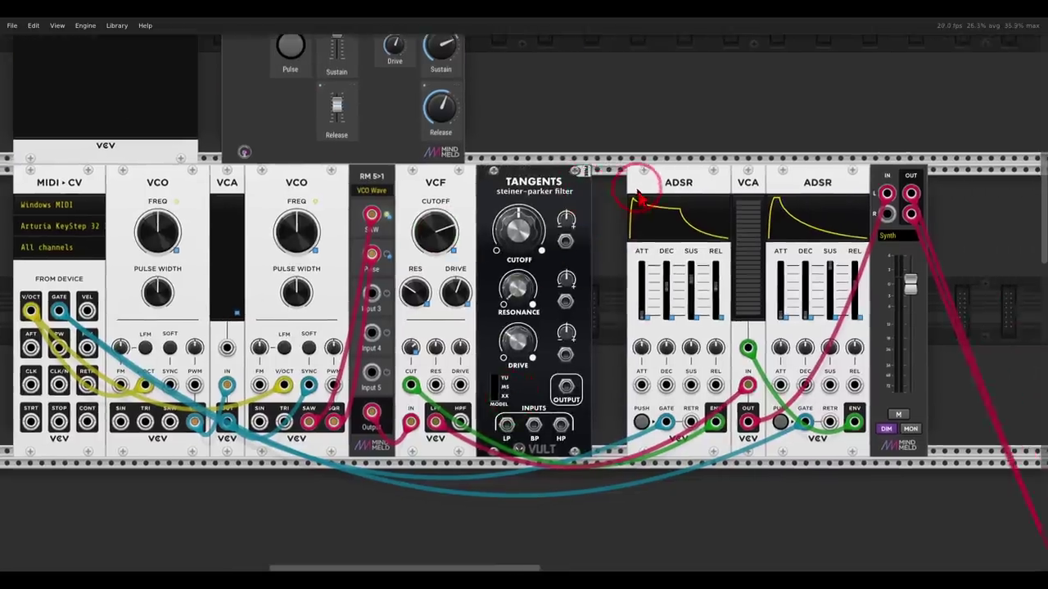
left_click_drag(638, 196, 707, 198)
right_click(668, 227)
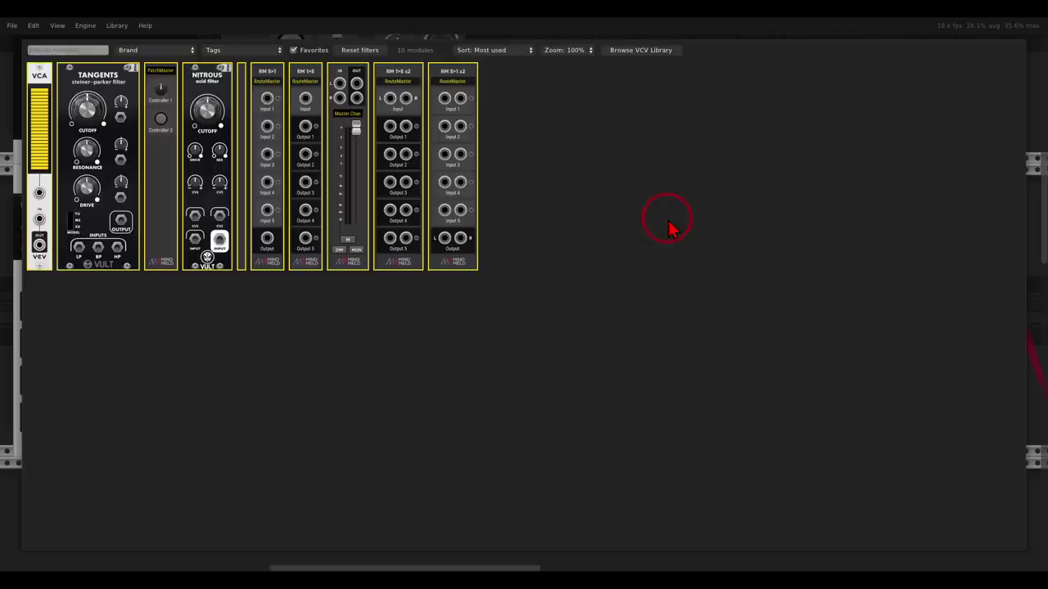
left_click(204, 99)
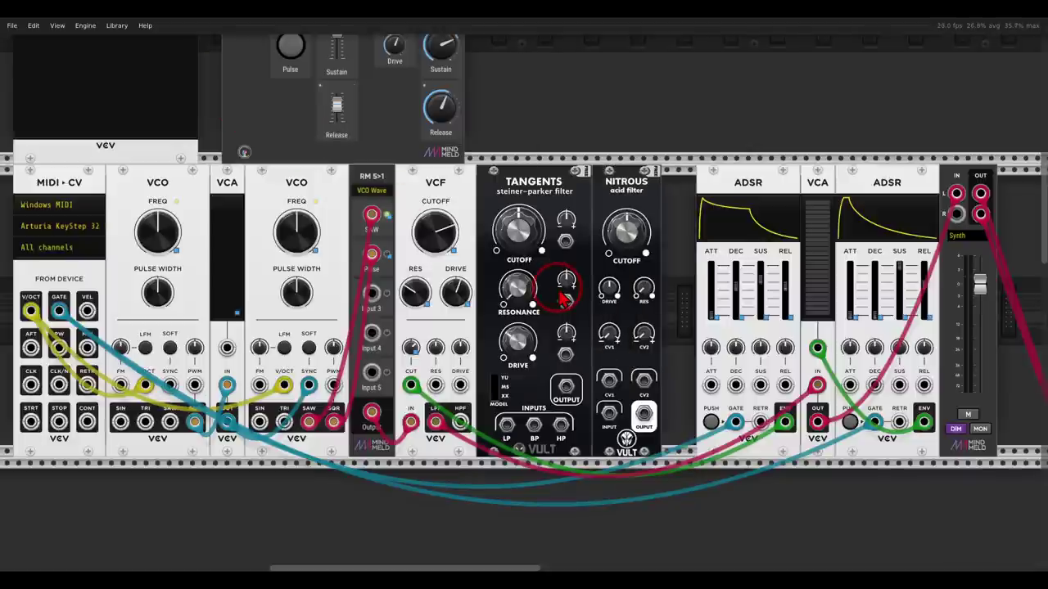
Disconnect the VCF's audio input and LPF output cables, and place a RouteMaster 1>5 switch beside the VCO Wave switch
right_click(440, 423)
right_click(412, 422)
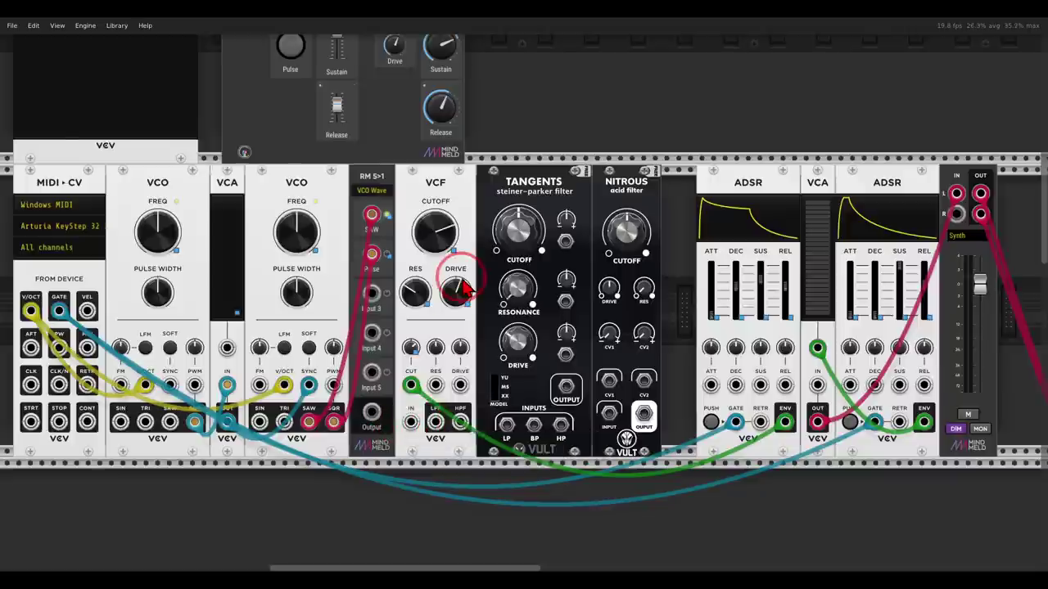
key("Return")
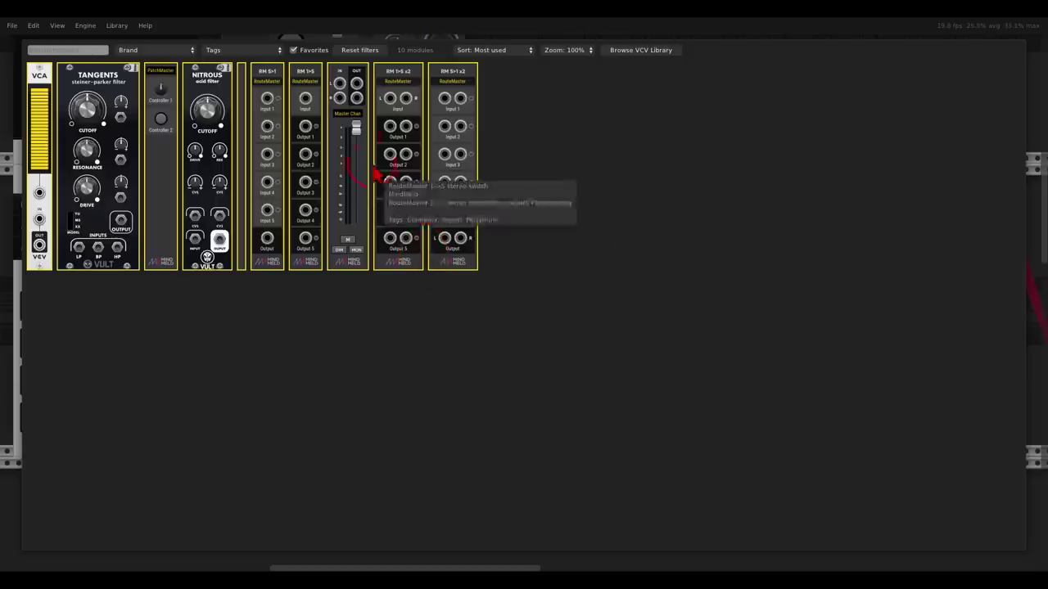
left_click(305, 89)
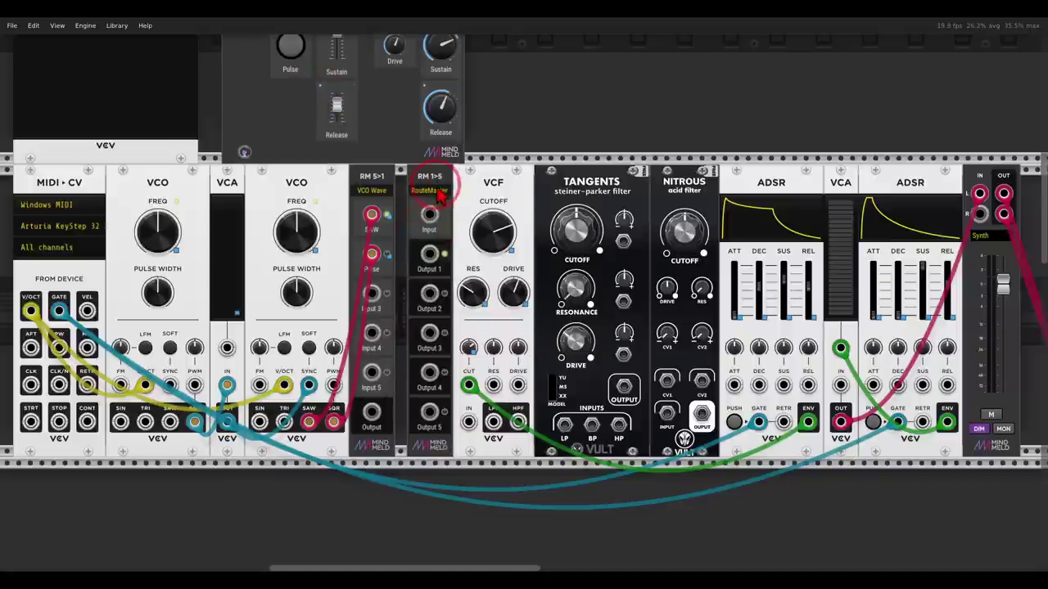
left_click_drag(433, 179, 422, 179)
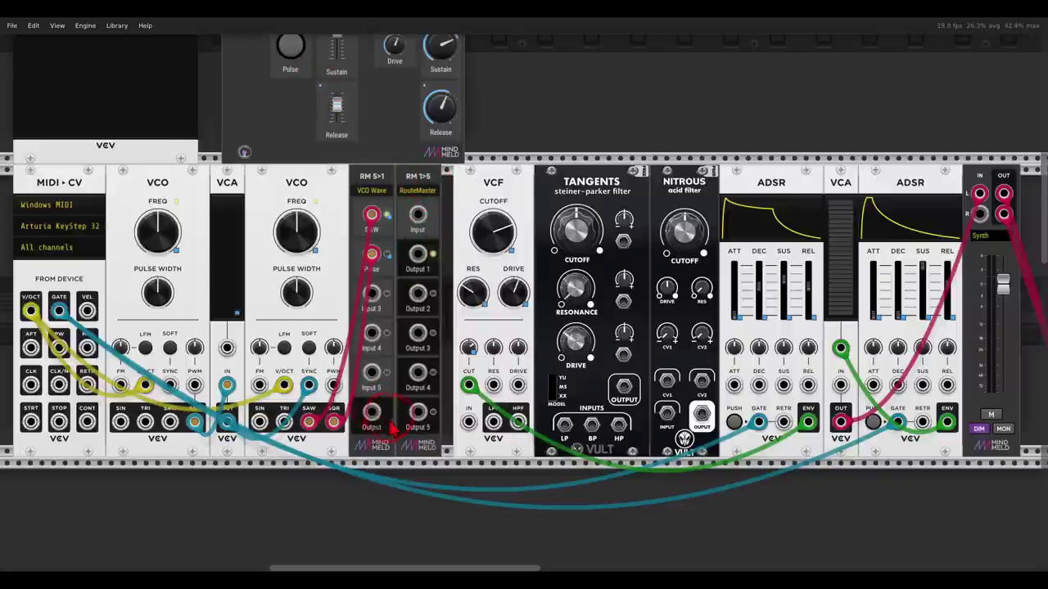
Patch the VCO Wave switch output into the RM 1>5 input and label the RM 1>5 module Filters
left_click_drag(374, 417, 417, 214)
right_click(418, 193)
left_click(461, 337)
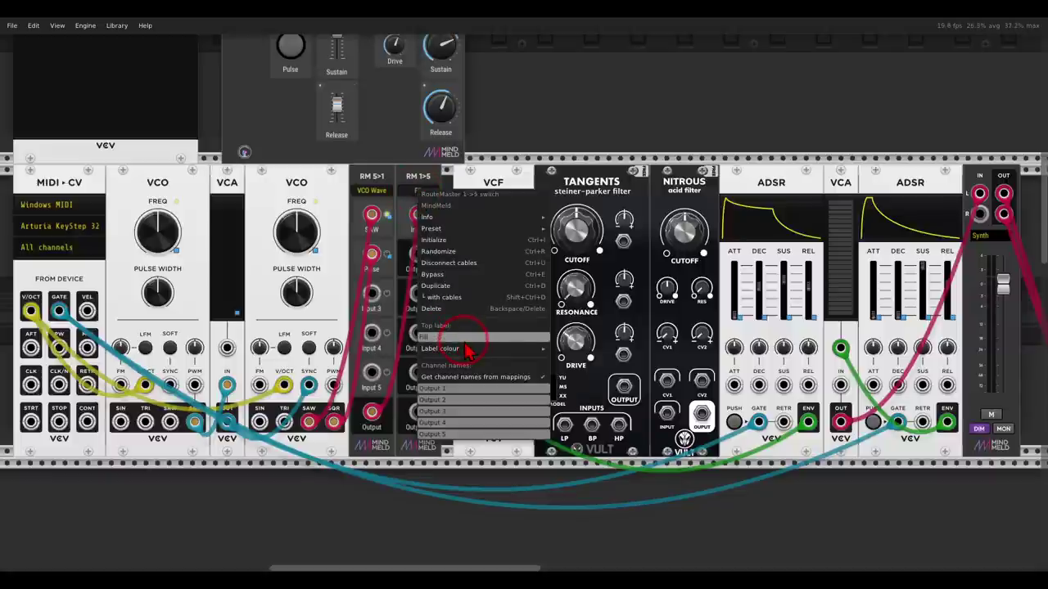
key("Return")
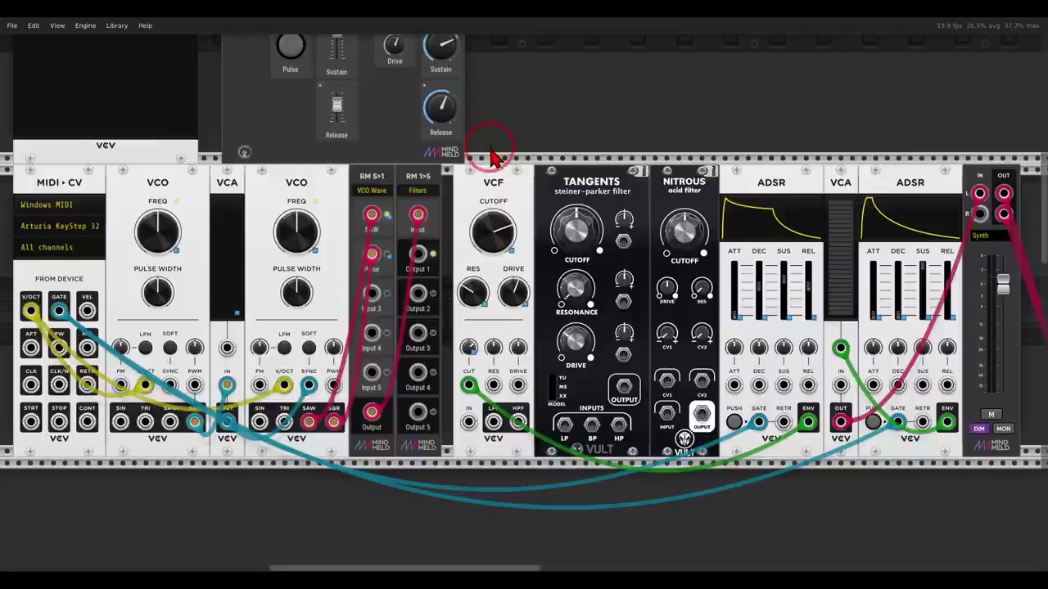
Patch outputs 1, 2 and 3 of the Filters switch to the VCF input, Tangents BP input and Nitrous input
left_click_drag(424, 259, 470, 421)
left_click_drag(418, 293, 591, 424)
left_click_drag(417, 332, 667, 413)
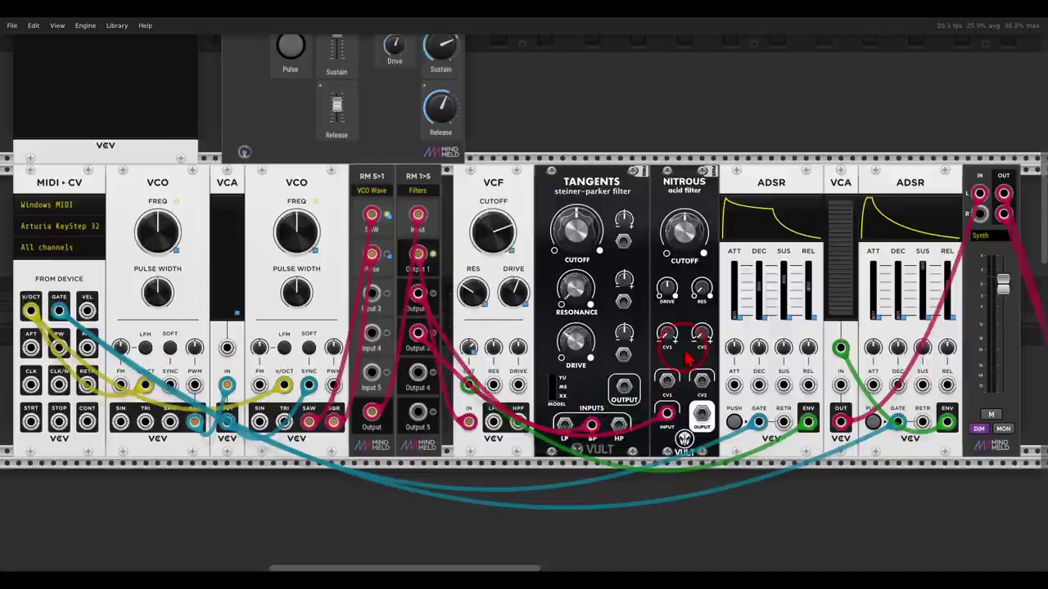
Add a RouteMaster 5>1 switch directly after the Nitrous filter
left_click_drag(687, 206, 675, 210)
mouse_move(707, 156)
left_mouse_down()
mouse_move(596, 151)
mouse_move(667, 177)
mouse_move(706, 172)
left_mouse_up()
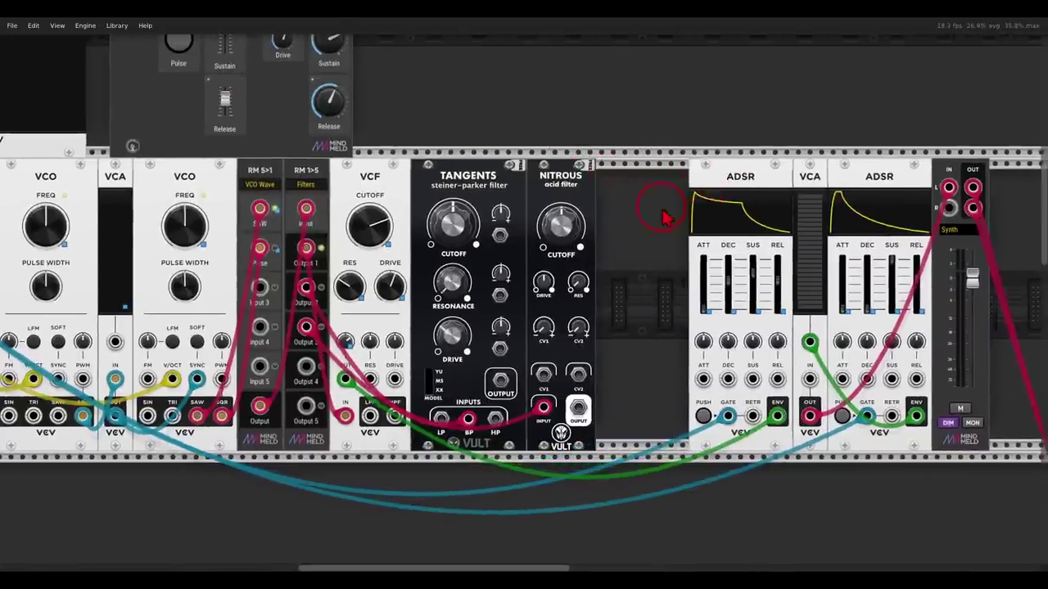
right_click(659, 210)
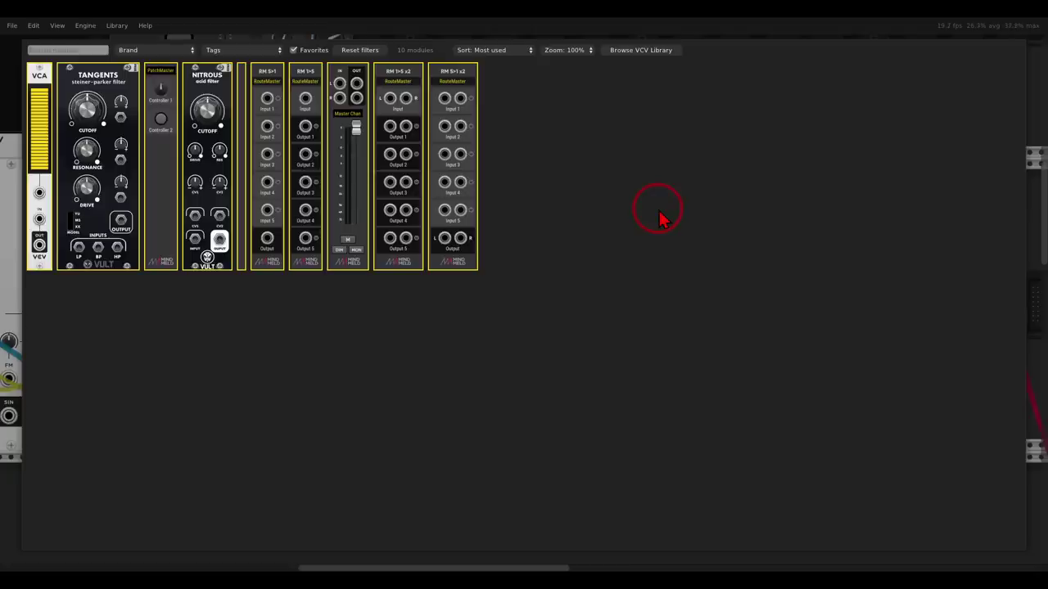
left_click(265, 99)
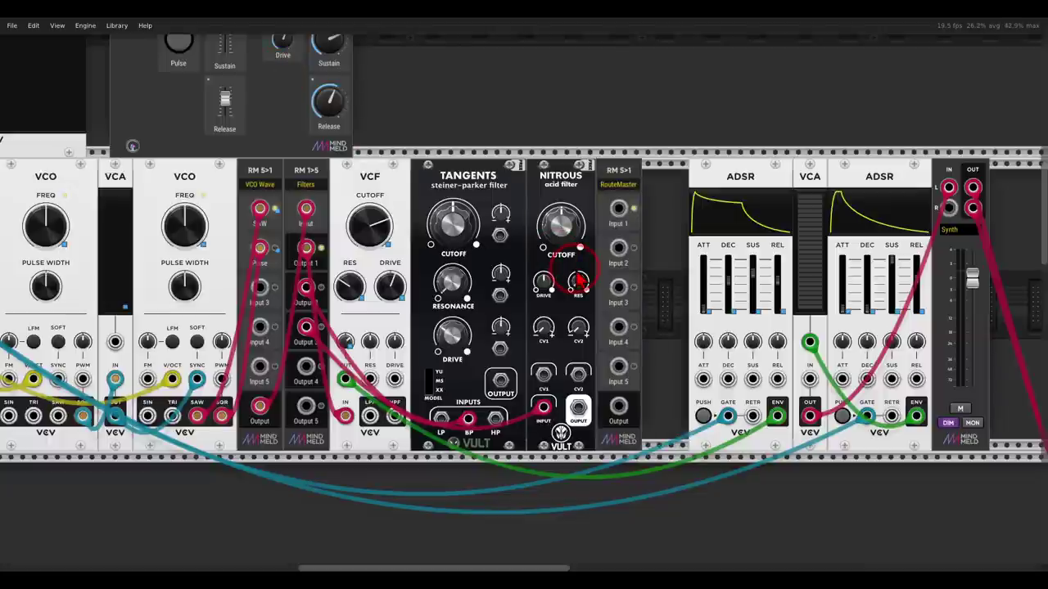
Patch the VCF LPF, Tangents and Nitrous outputs into inputs 1, 2 and 3 of the new RM 5>1 switch
left_click_drag(370, 415, 618, 210)
left_click_drag(500, 381, 618, 247)
left_click_drag(579, 405, 618, 288)
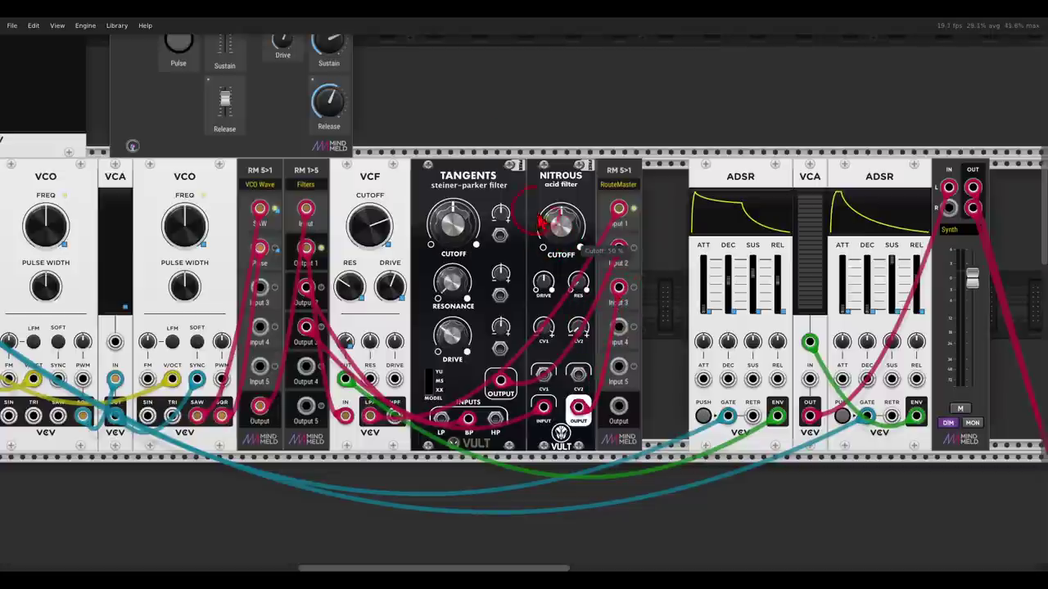
Add a large radio button trig controller to the PatchMaster panel
scroll(573, 270, "up", 4)
right_click(583, 245)
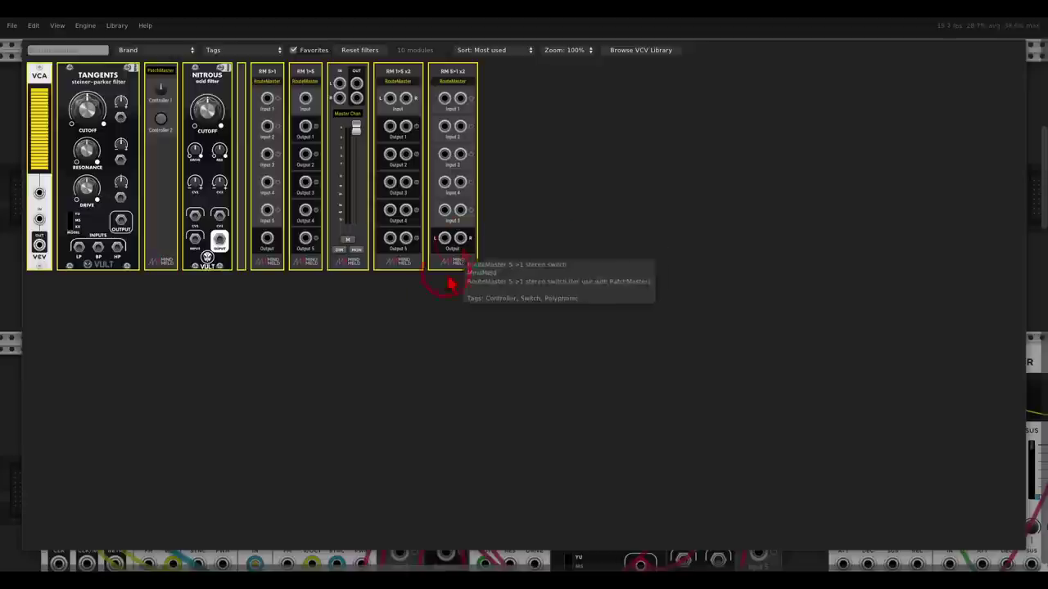
left_click_drag(166, 189, 426, 248)
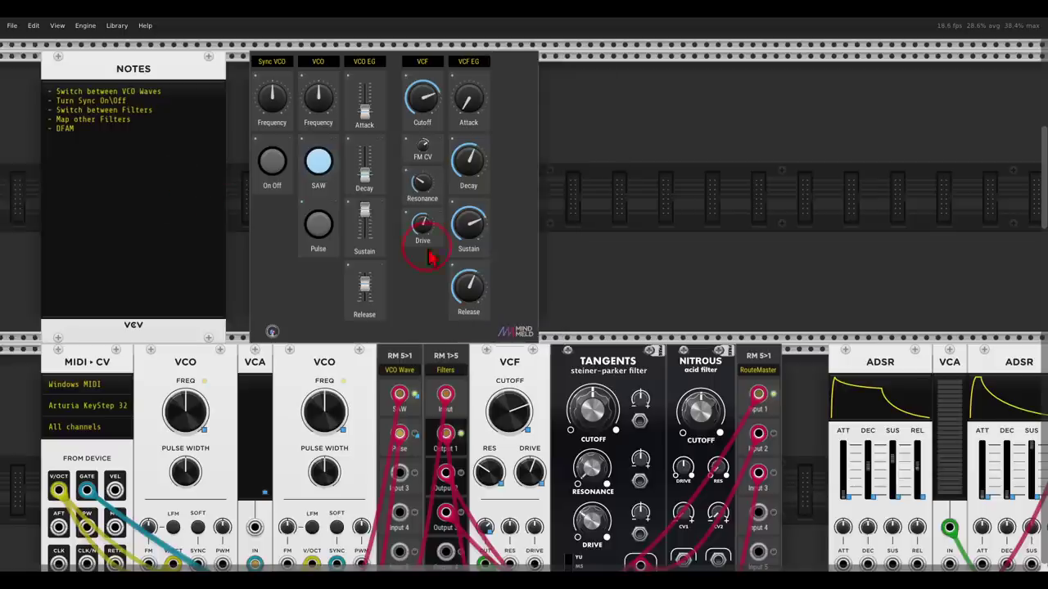
right_click(520, 181)
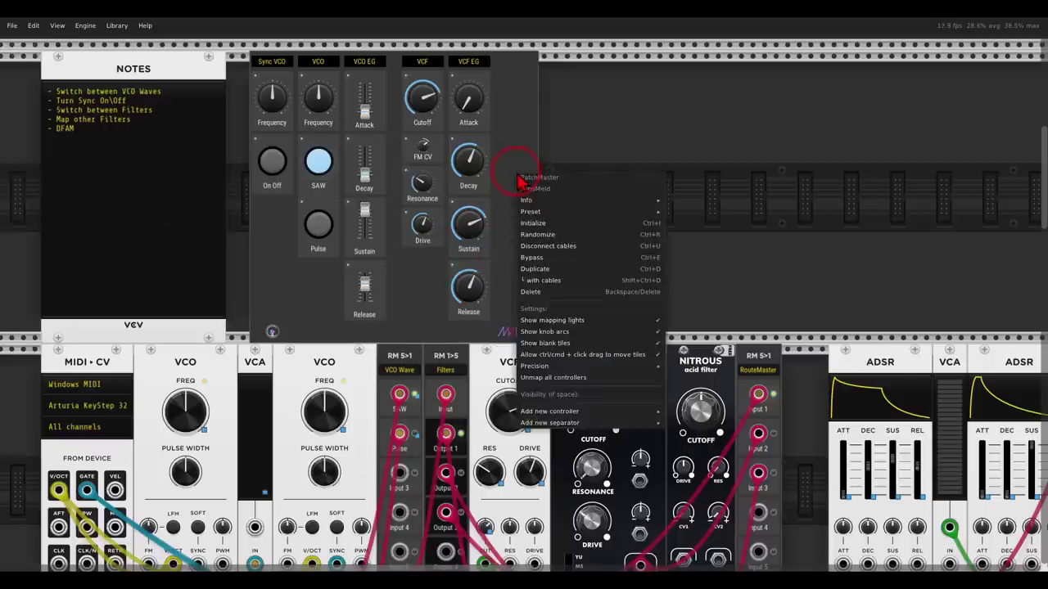
mouse_move(622, 412)
mouse_move(695, 423)
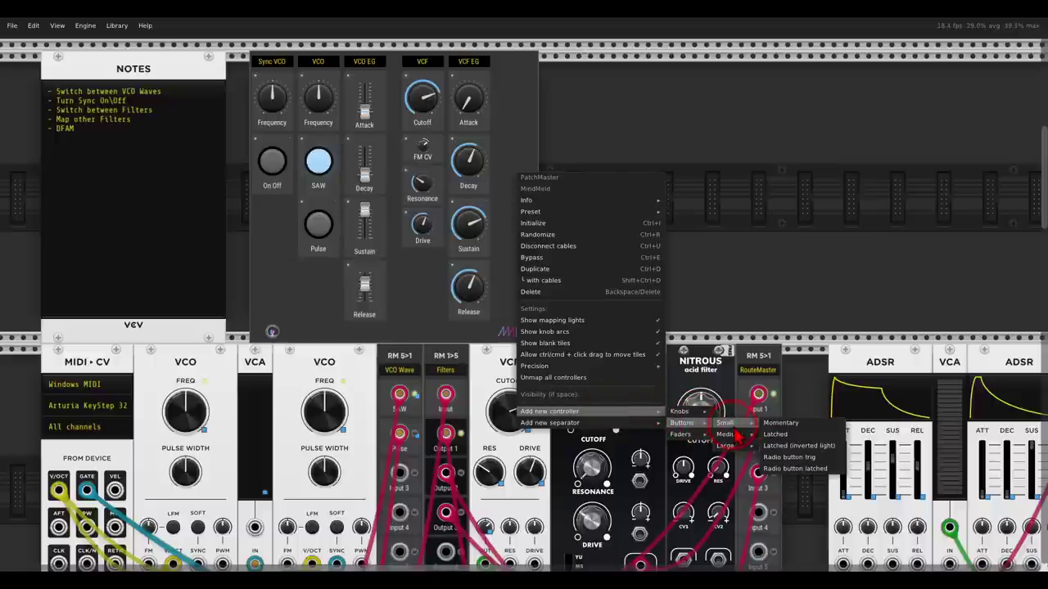
mouse_move(741, 447)
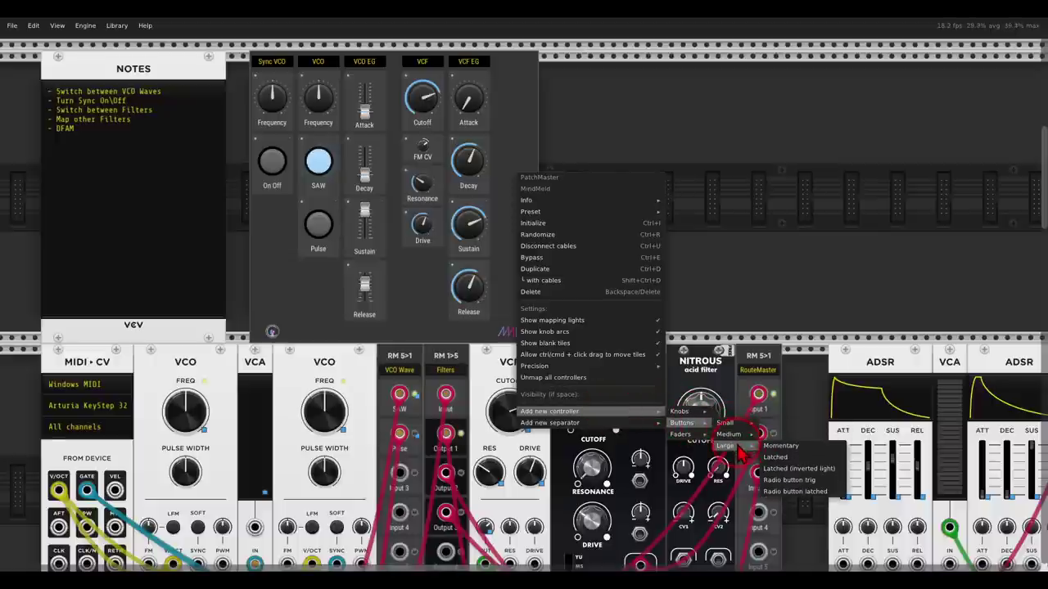
left_click(807, 483)
Duplicate the new radio button controller twice to make a set of three in the PatchMaster
right_click(541, 133)
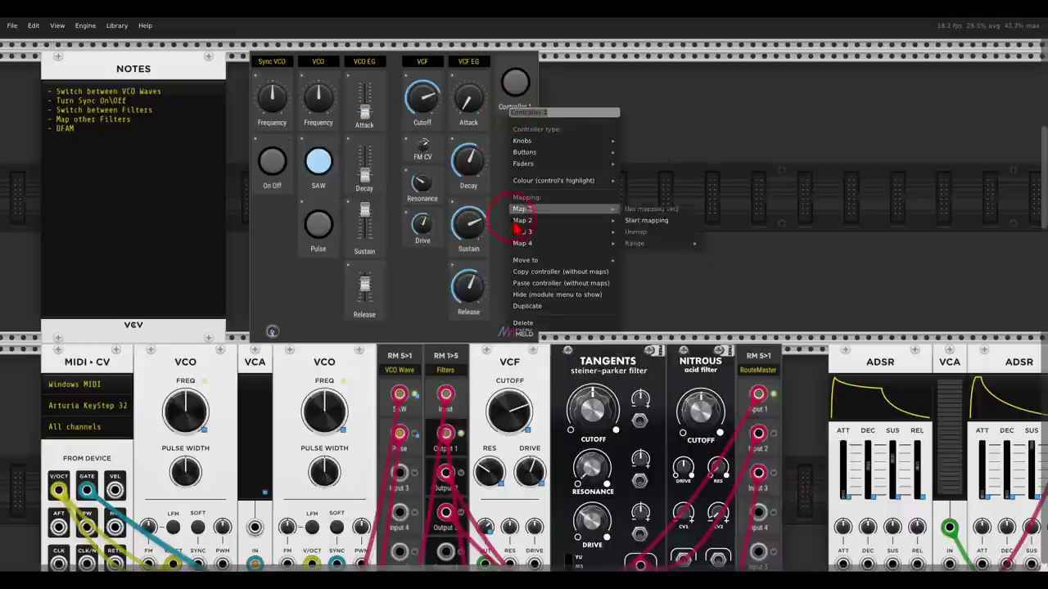
left_click(524, 299)
right_click(506, 163)
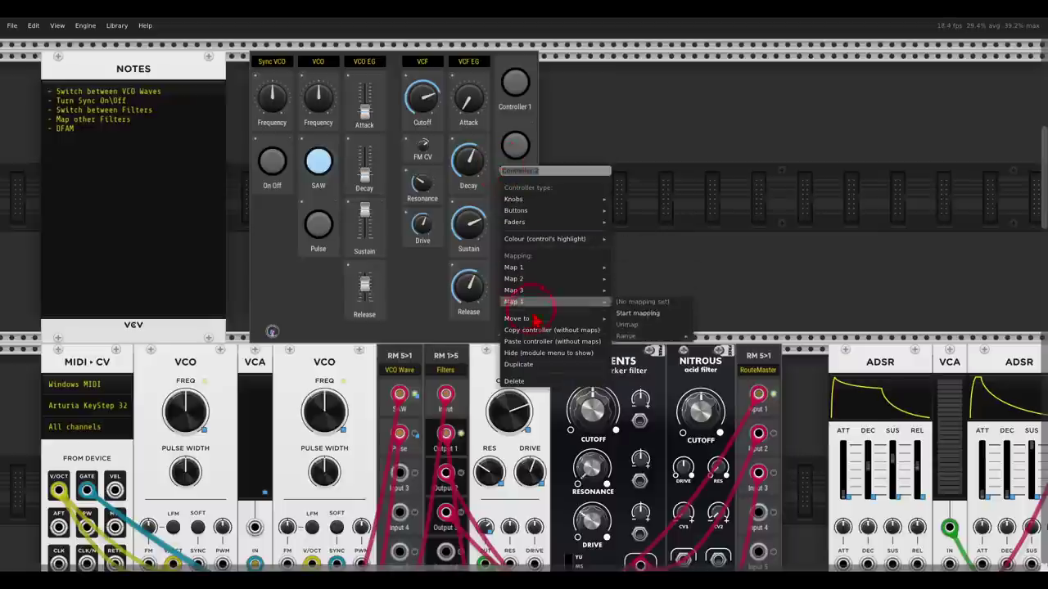
left_click(532, 366)
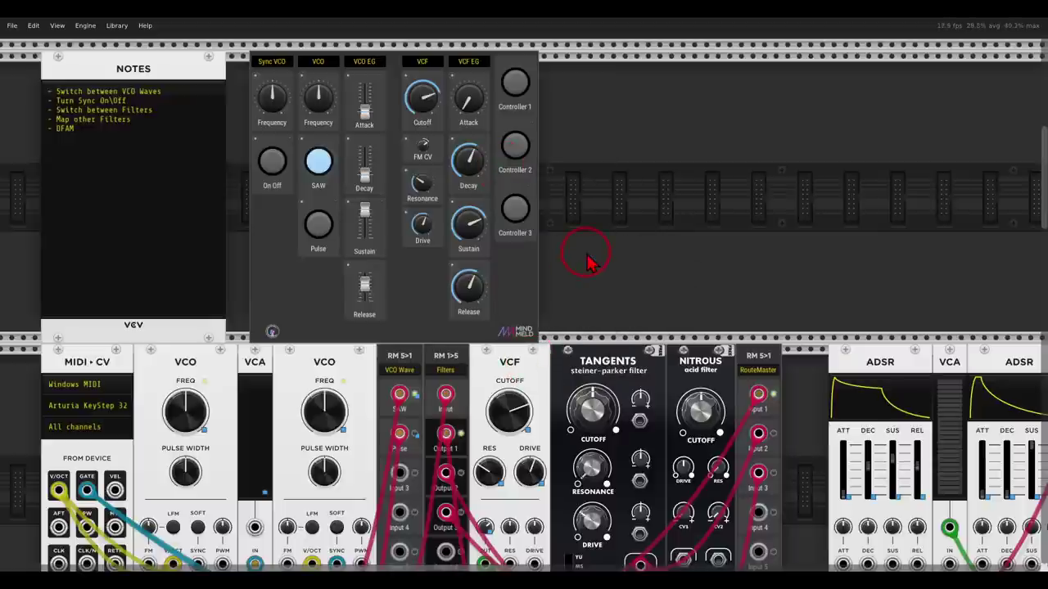
Add an X-Small blank separator to the PatchMaster and place it above the three new radio buttons
scroll(589, 197, "up", 4)
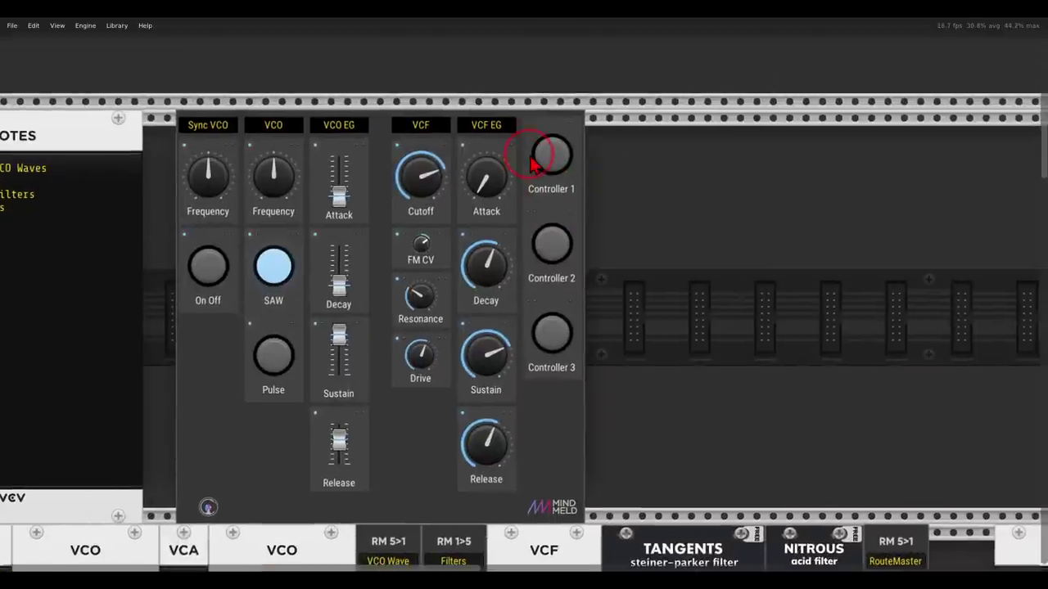
left_click_drag(532, 164, 585, 135)
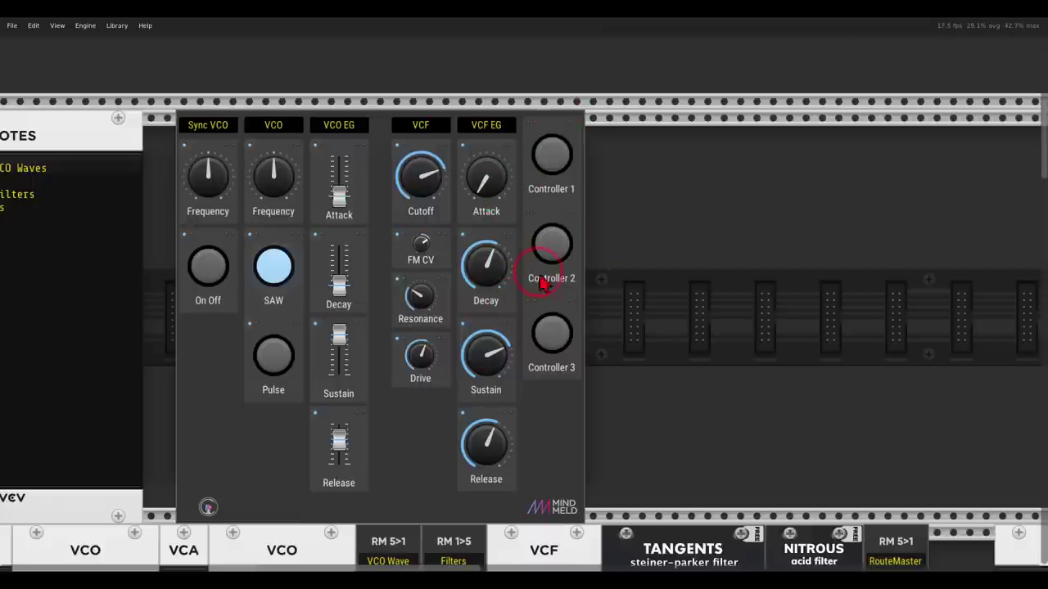
right_click(544, 372)
mouse_move(638, 478)
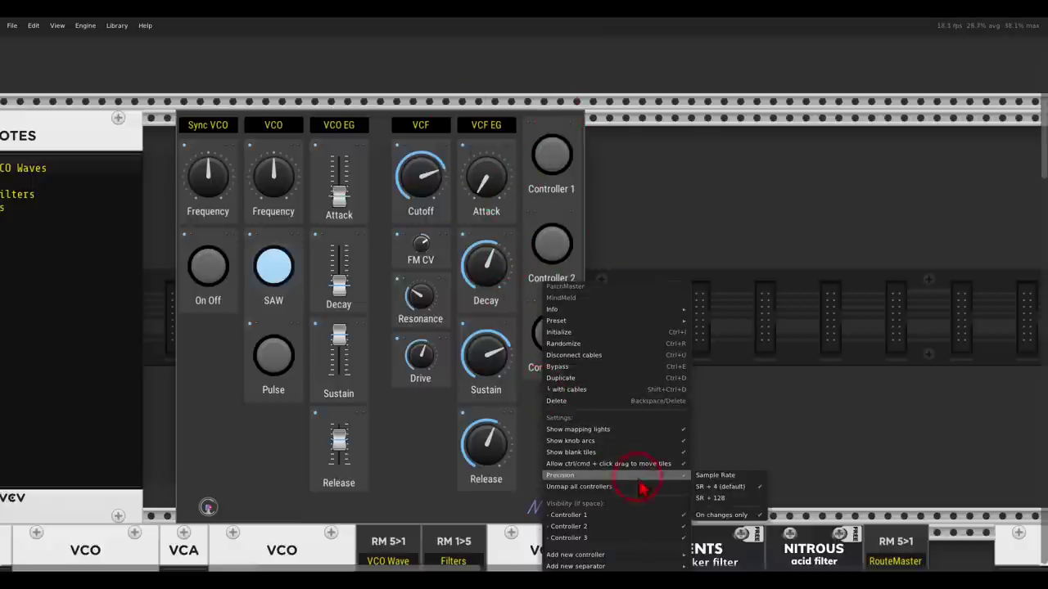
mouse_move(641, 566)
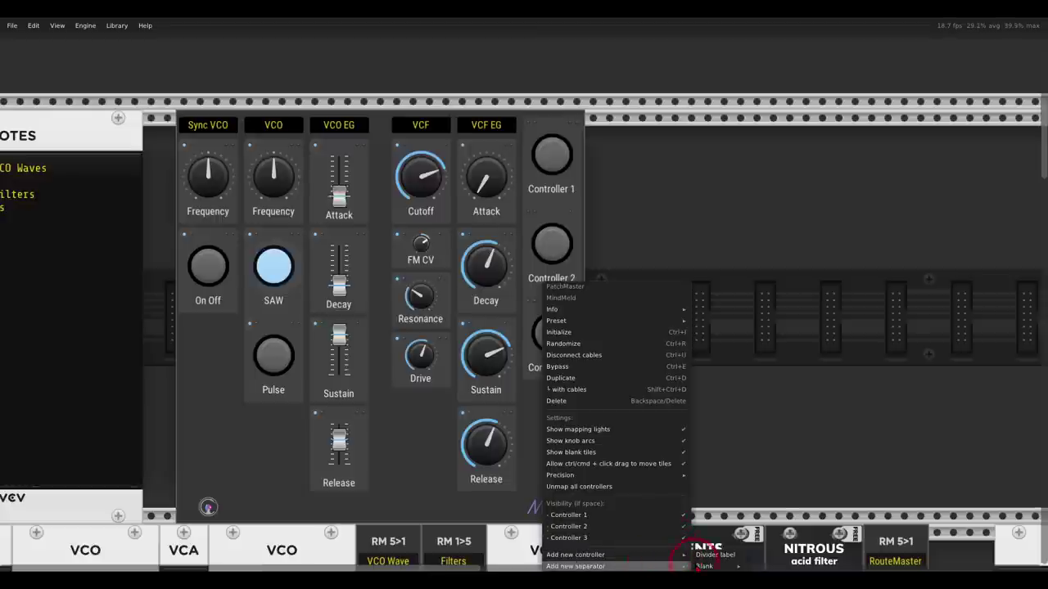
mouse_move(712, 566)
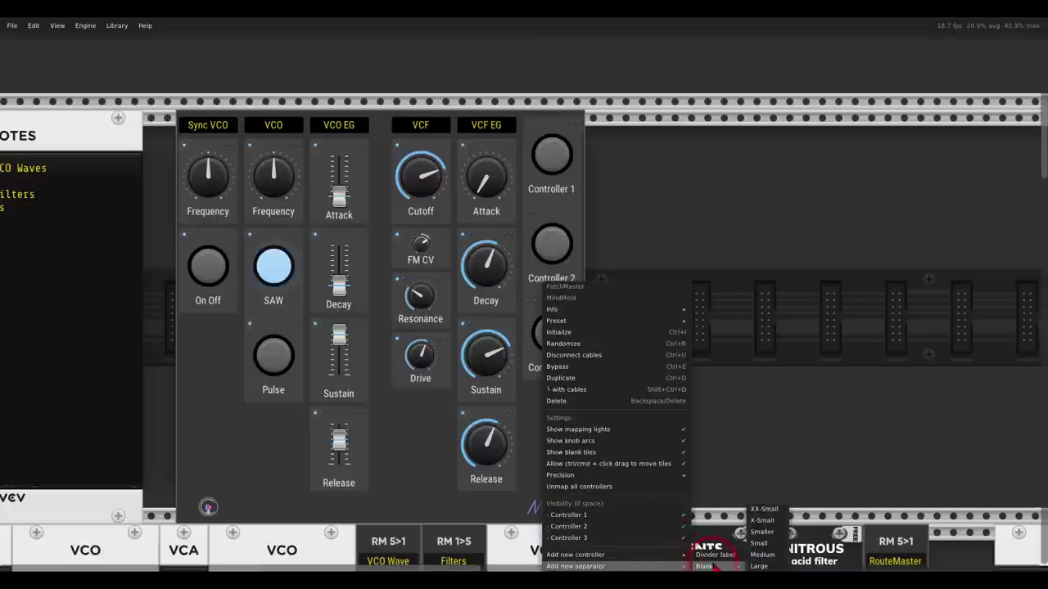
left_click(758, 524)
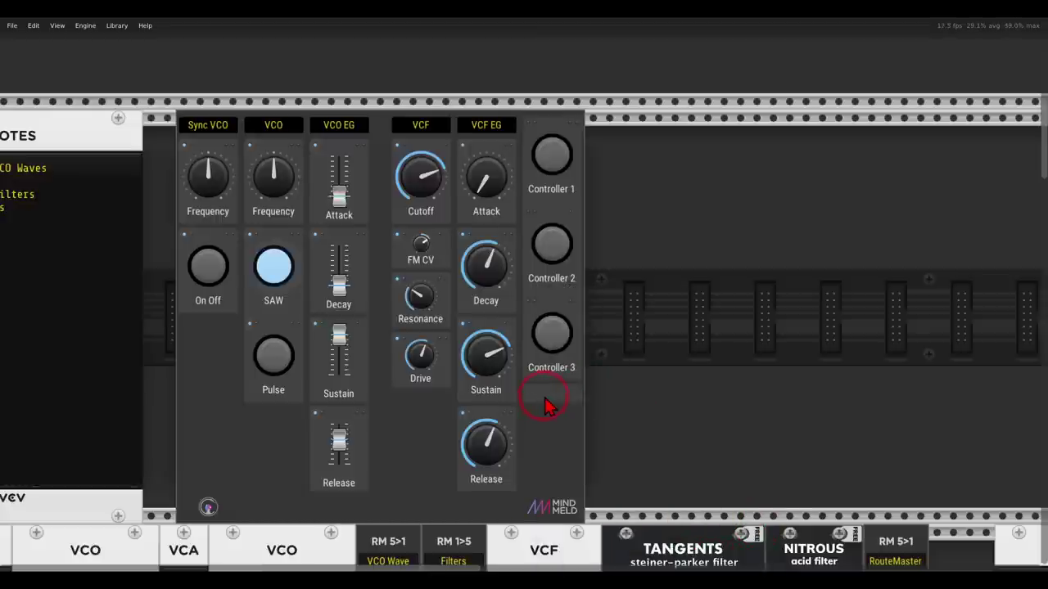
left_click_drag(547, 405, 538, 156)
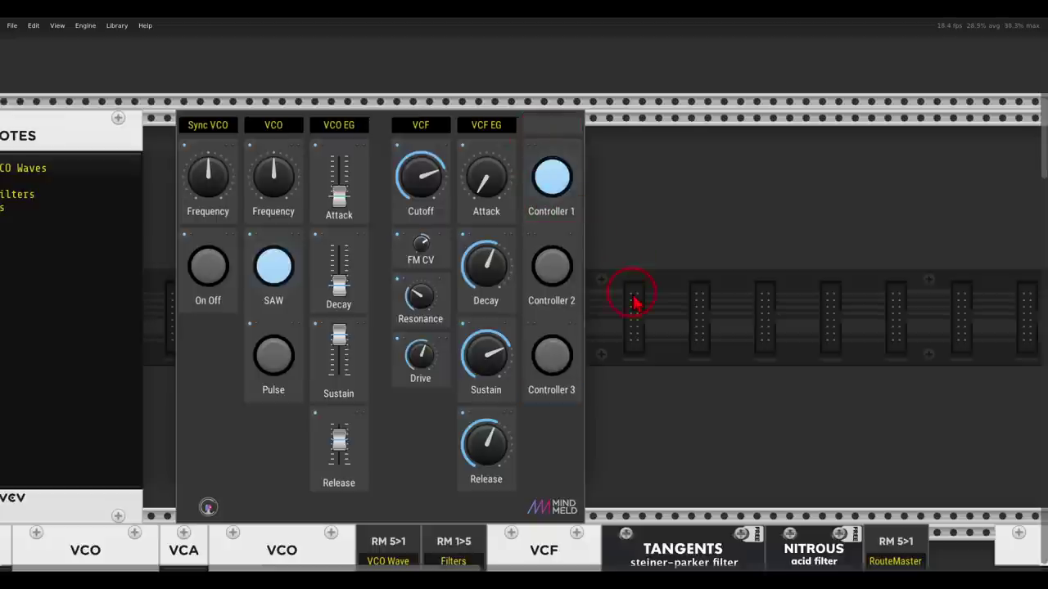
Map slot 1 of the Controller 1 radio button to the Output 1 switch of the Filters RM 1>5
mouse_move(433, 374)
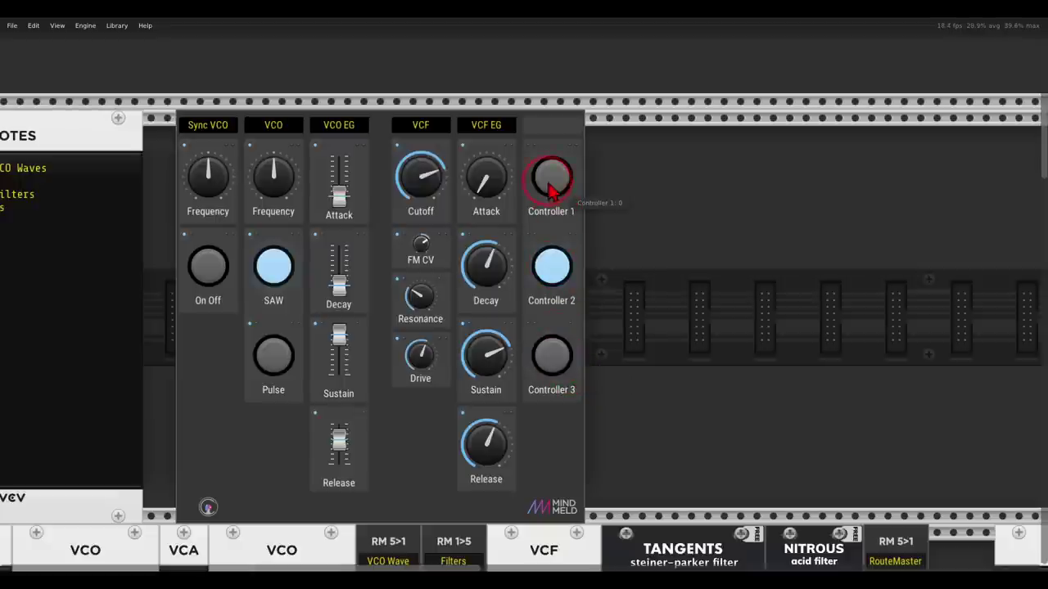
scroll(620, 307, "down", 1)
scroll(620, 307, "down", 4)
scroll(620, 307, "right", 2)
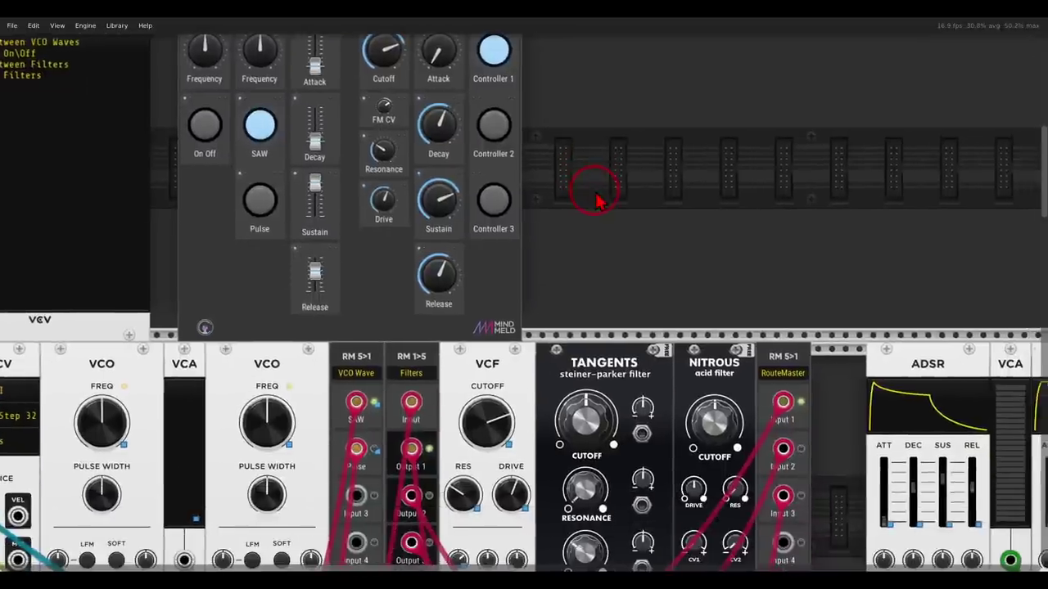
right_click(482, 80)
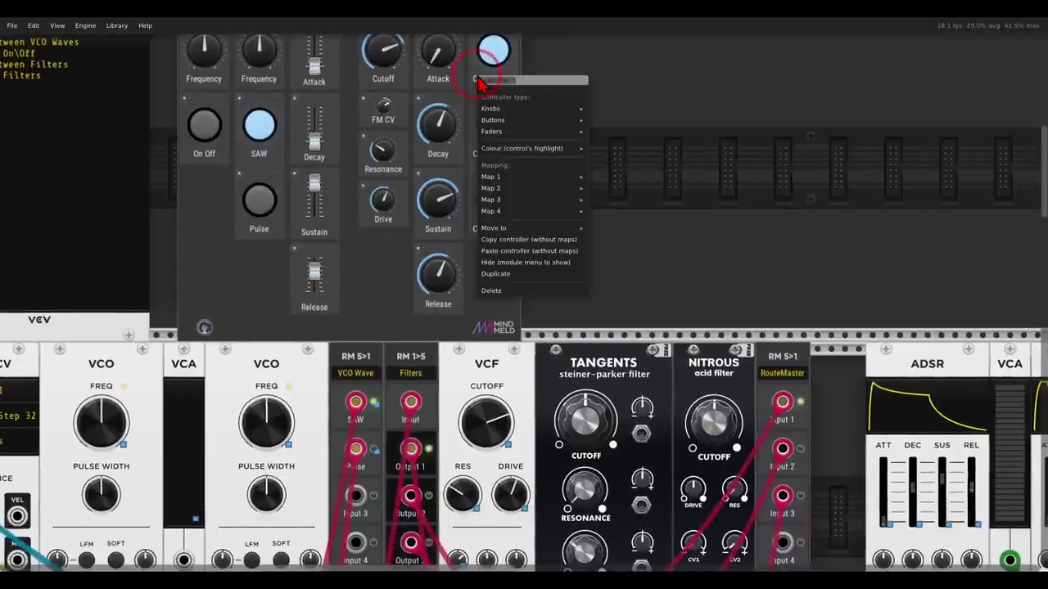
mouse_move(528, 190)
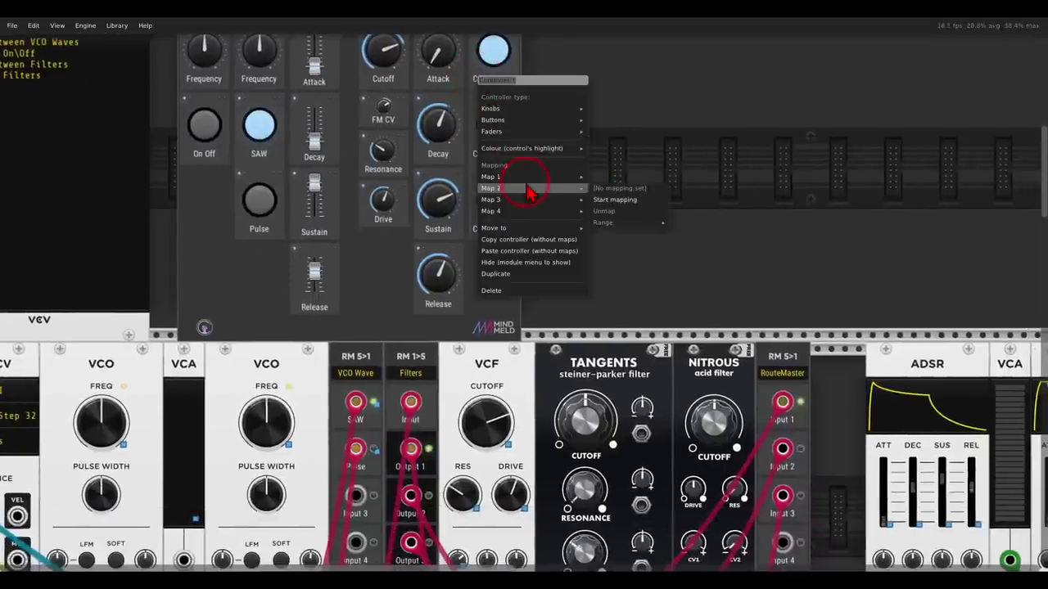
left_click(614, 200)
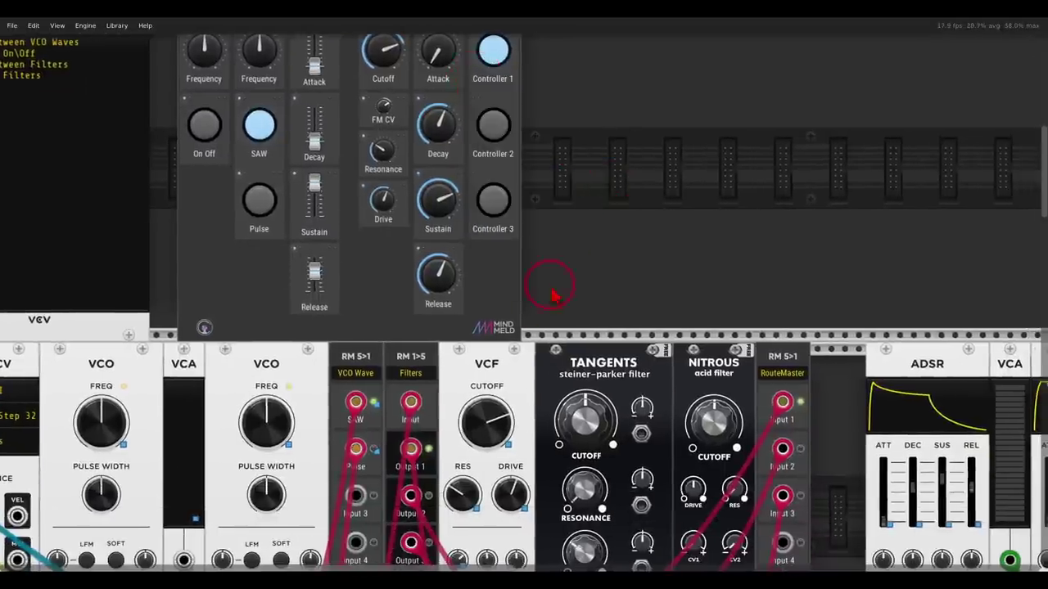
left_click(432, 457)
Map slot 2 of the Controller 1 radio button to the Input 1 switch of the new RM 5>1, and rename the controller LP
right_click(478, 75)
mouse_move(525, 188)
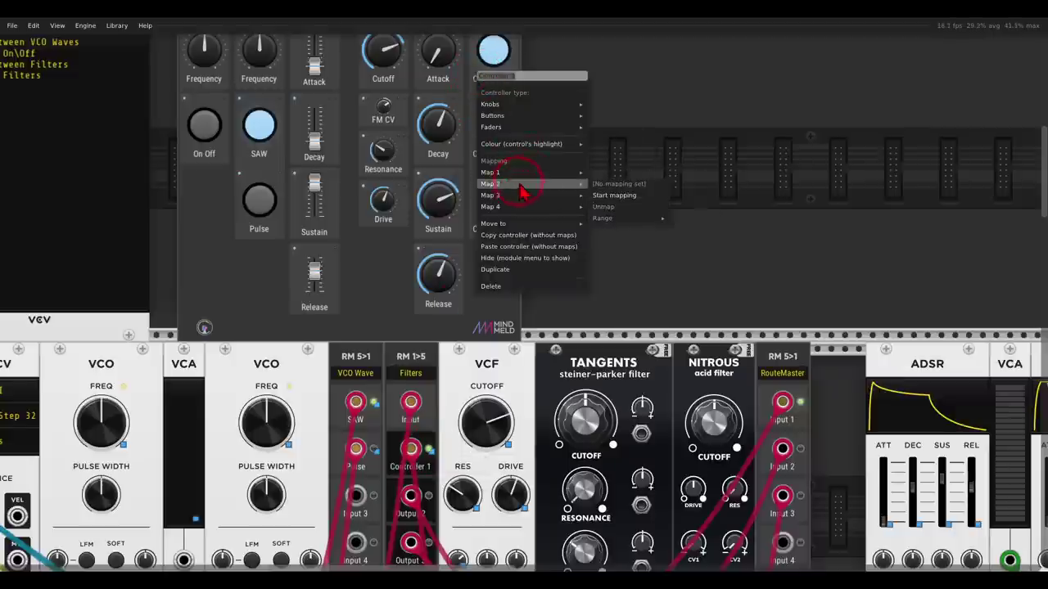
left_click(610, 196)
left_click(802, 403)
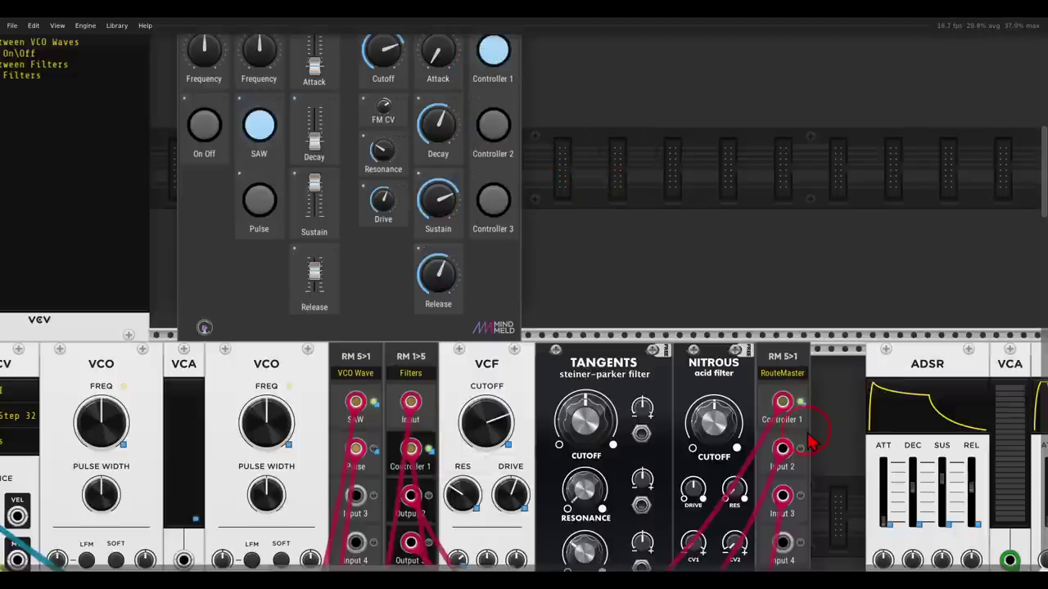
right_click(478, 79)
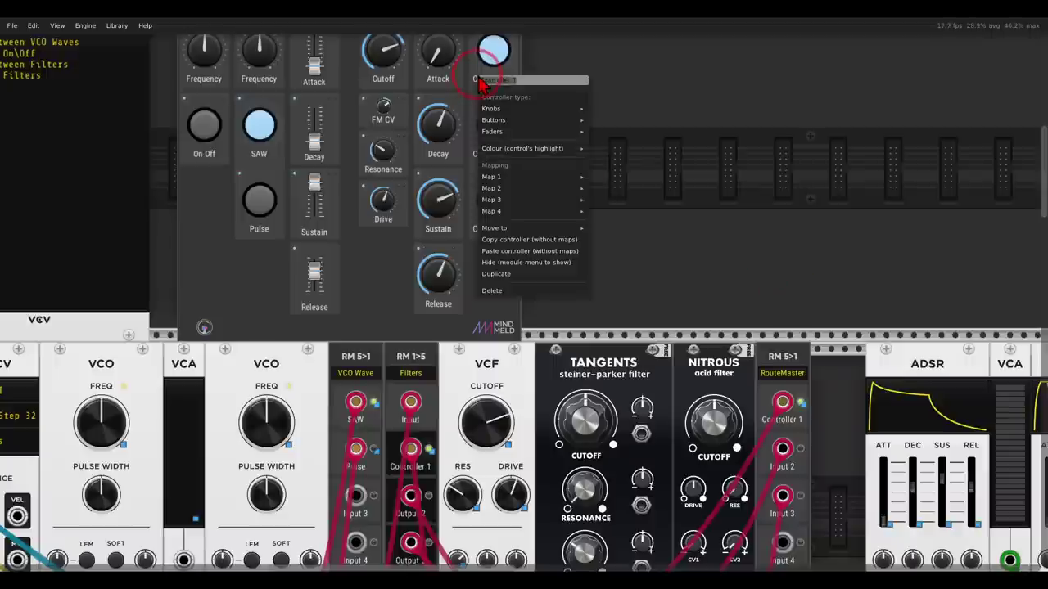
key("Return")
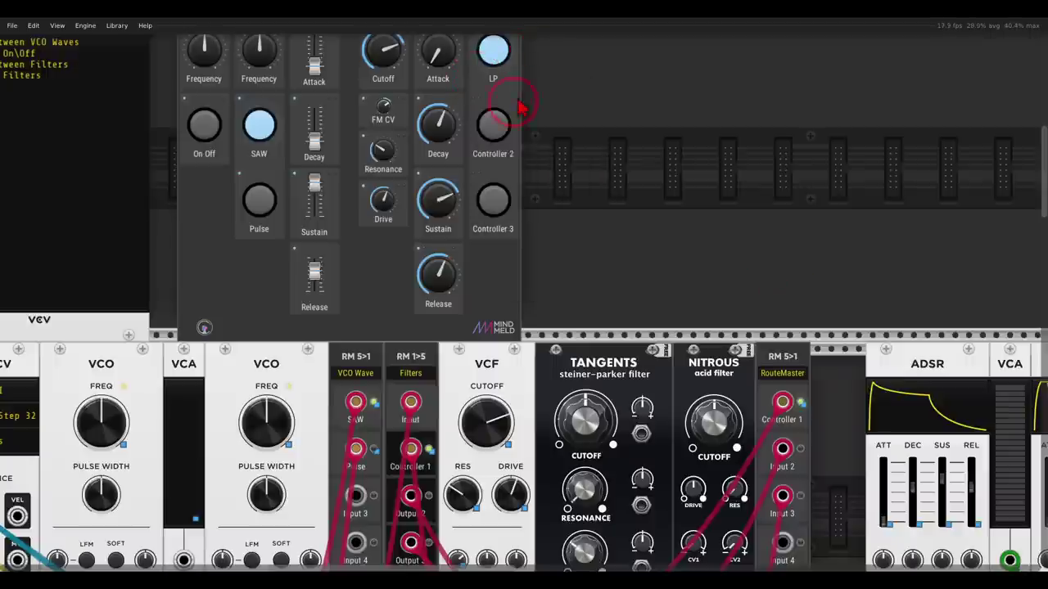
Map slot 1 of the Controller 2 radio button to the Output 2 switch of the Filters RM 1>5
right_click(477, 150)
mouse_move(573, 249)
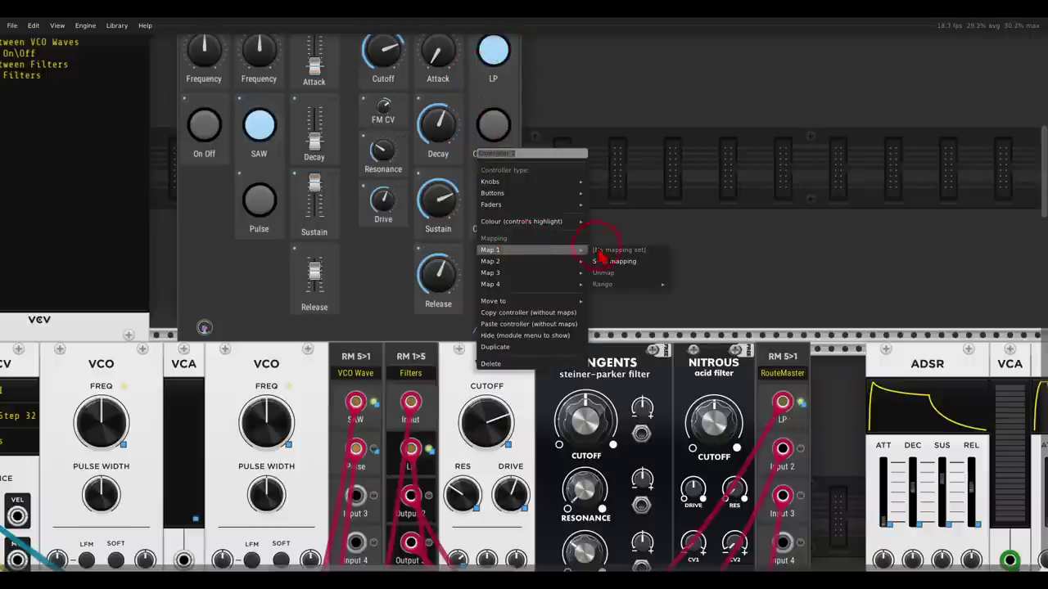
left_click(620, 265)
left_click(473, 485)
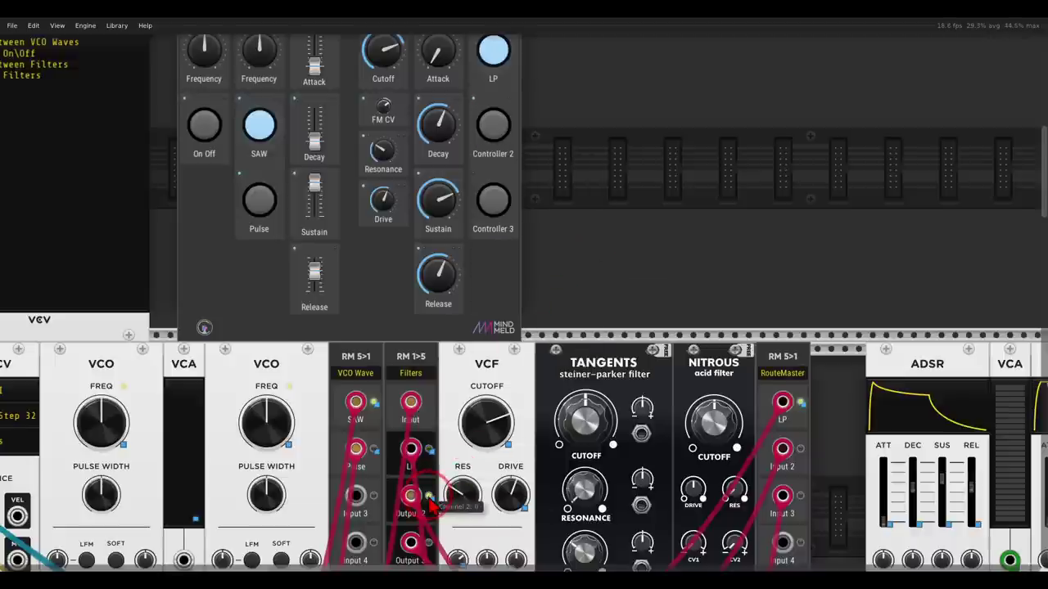
Map slot 2 of the Controller 2 radio button to the Input 2 switch of the new RM 5>1, and rename the controller BP
right_click(480, 156)
mouse_move(532, 263)
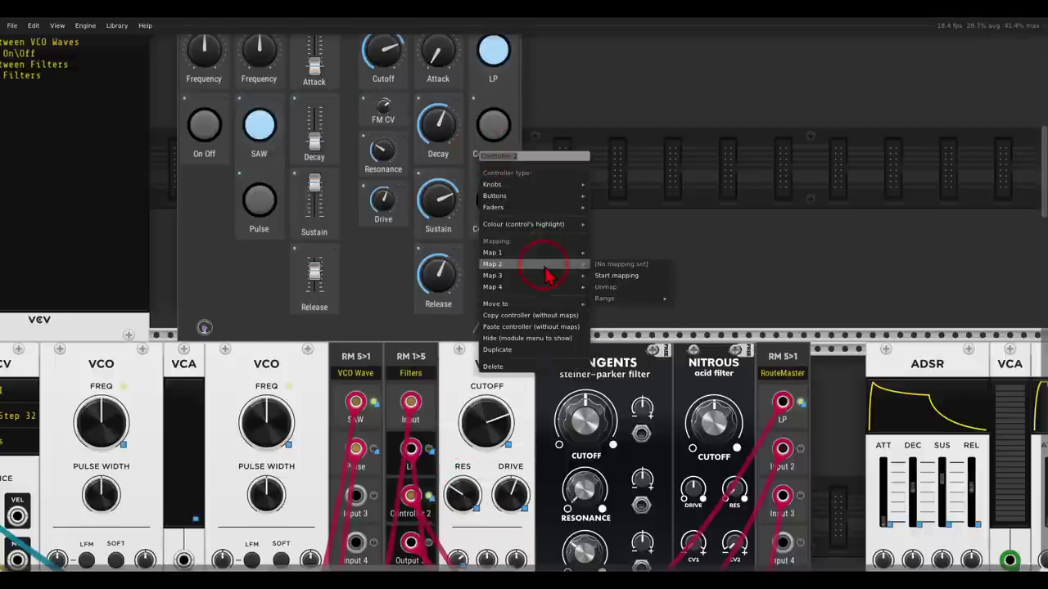
left_click(606, 276)
left_click(795, 440)
right_click(485, 157)
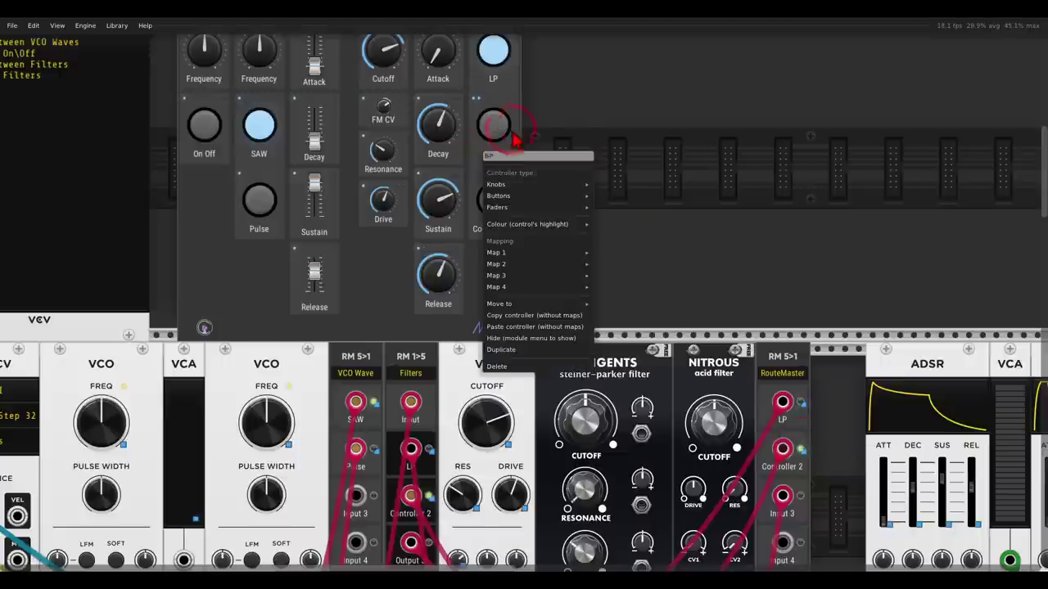
left_click(571, 122)
Map slot 1 of the Controller 3 radio button to the Output 3 switch of the Filters RM 1>5
scroll(571, 221, "down", 2)
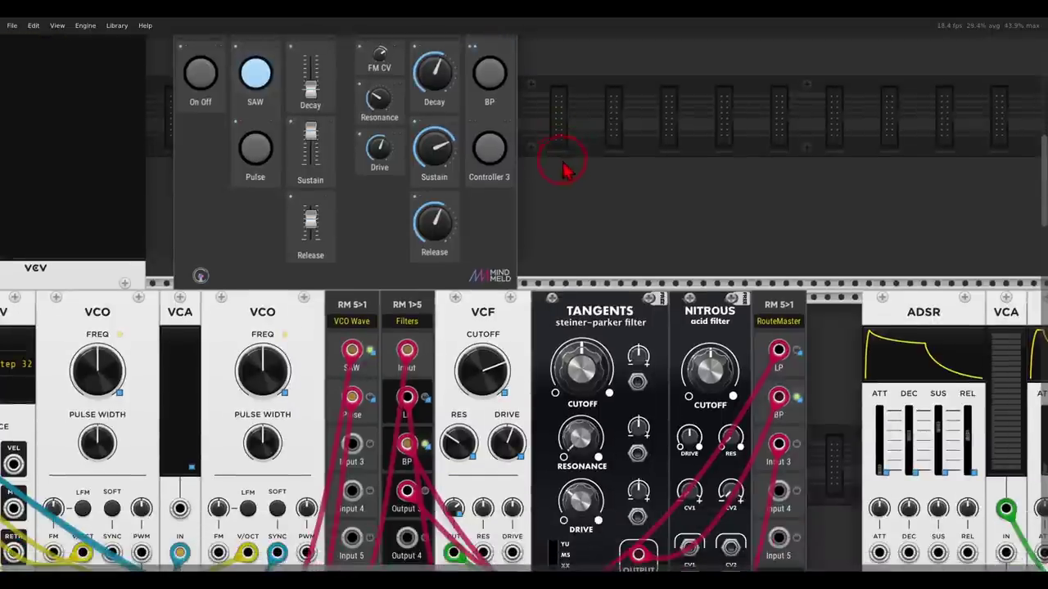
right_click(479, 178)
mouse_move(539, 288)
left_click(610, 289)
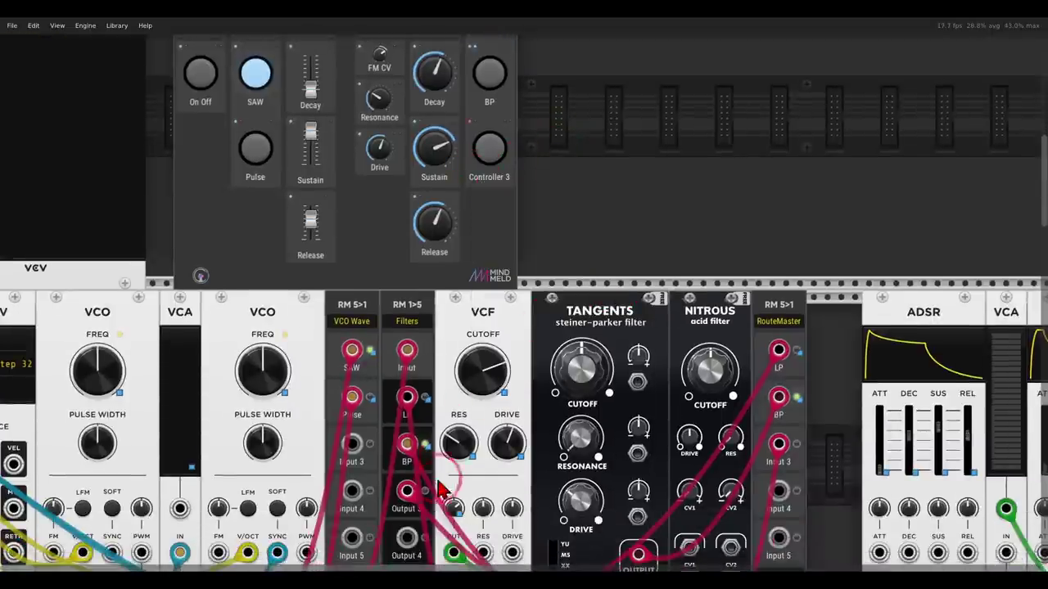
Map slot 2 of the Controller 3 radio button to the Input 3 switch of the new RM 5>1, and rename the controller Acid
right_click(490, 175)
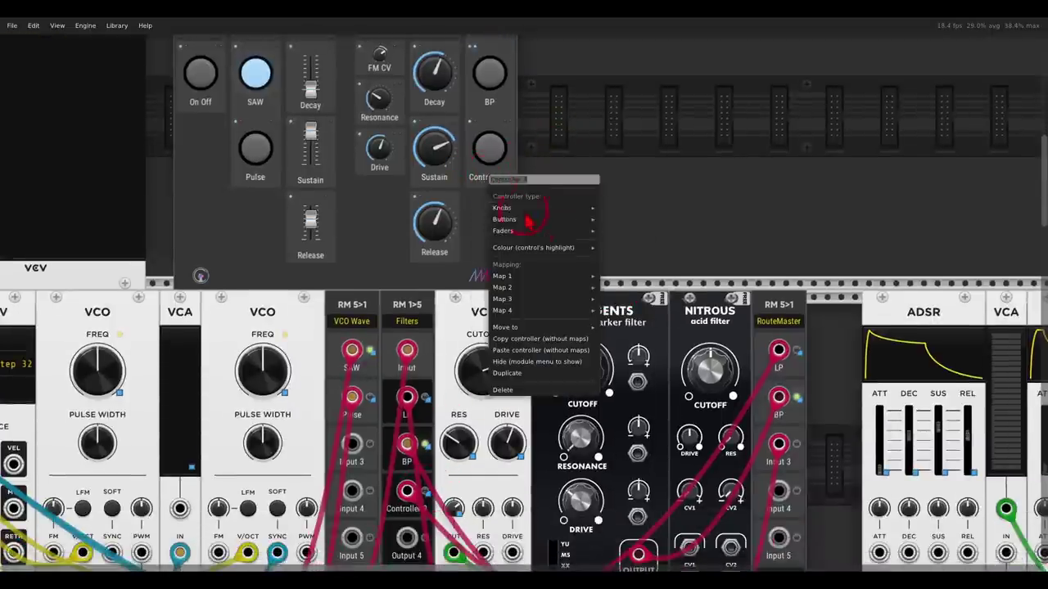
mouse_move(559, 297)
left_click(612, 302)
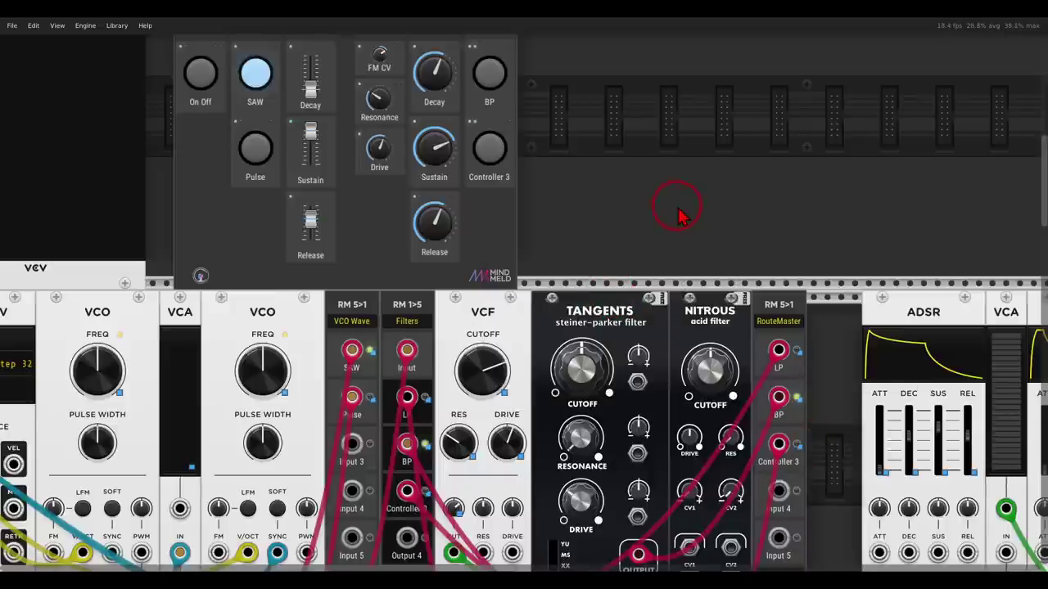
right_click(481, 186)
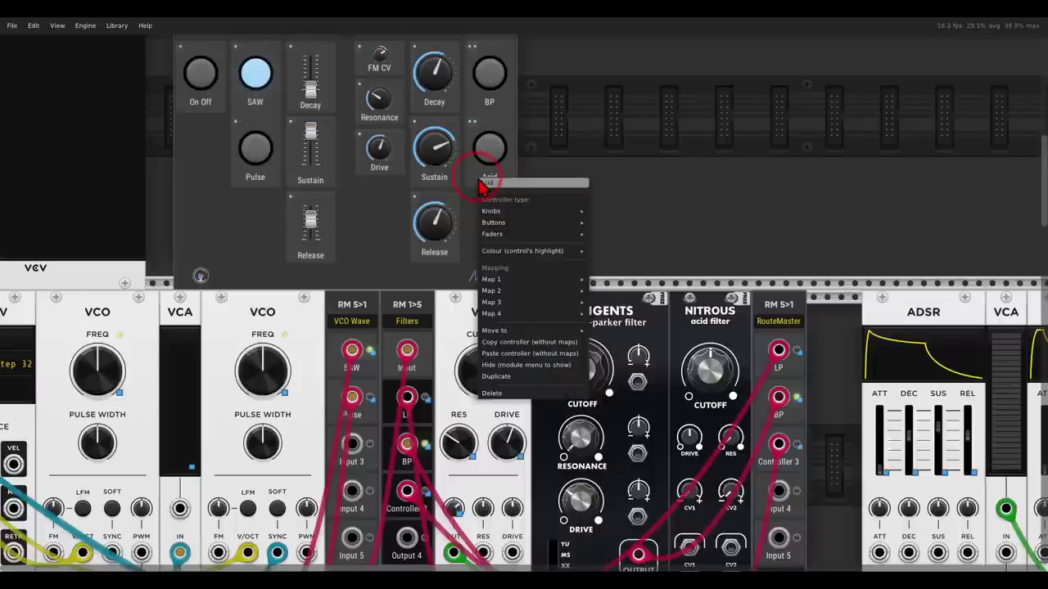
left_click(580, 133)
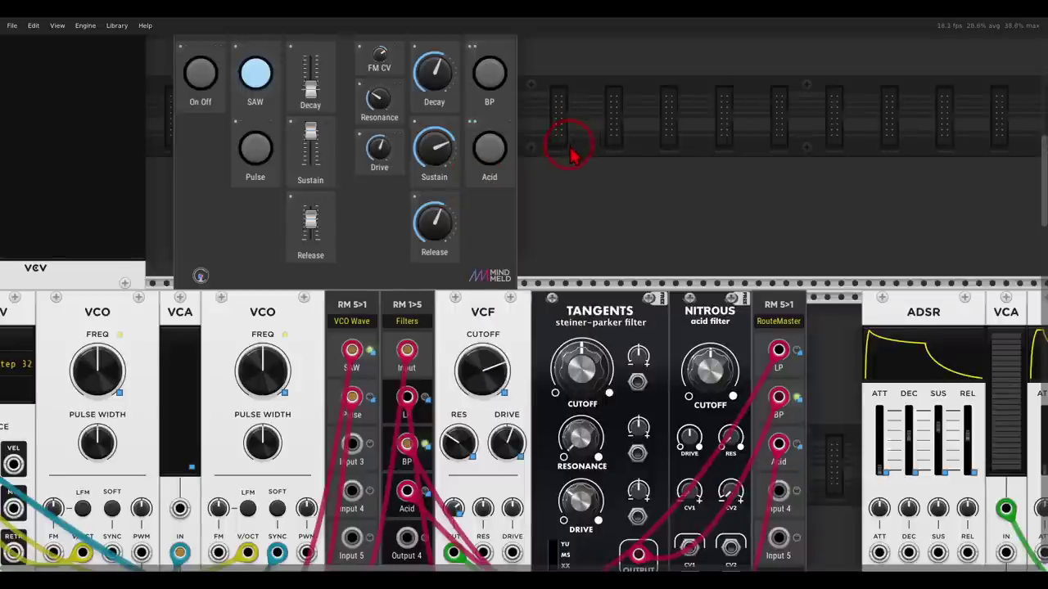
Test the filter radio buttons by switching to BP, to Acid and back to LP
scroll(571, 156, "down", 4)
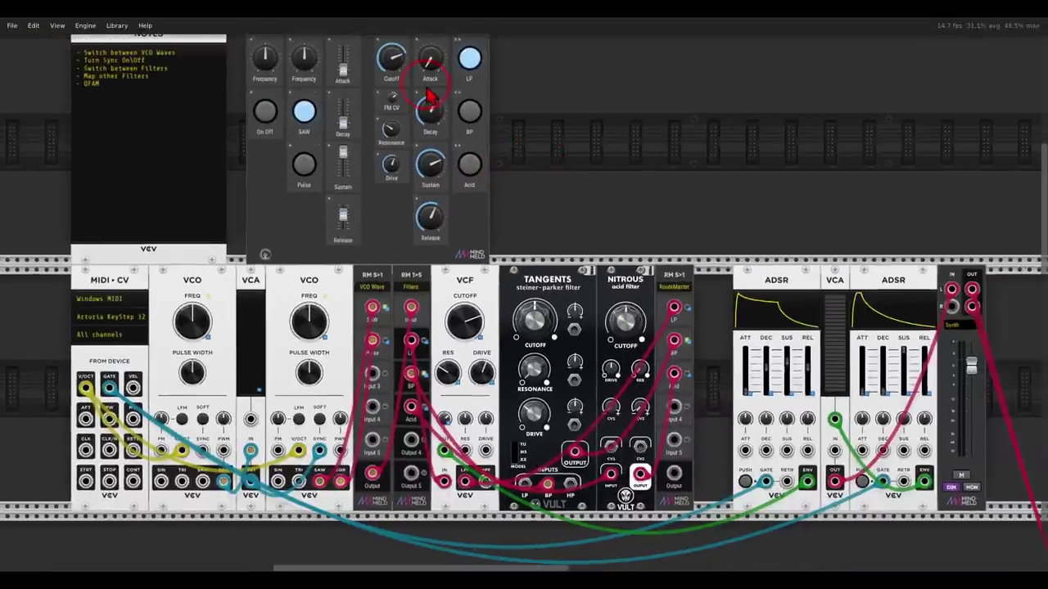
left_click(469, 110)
left_click(471, 167)
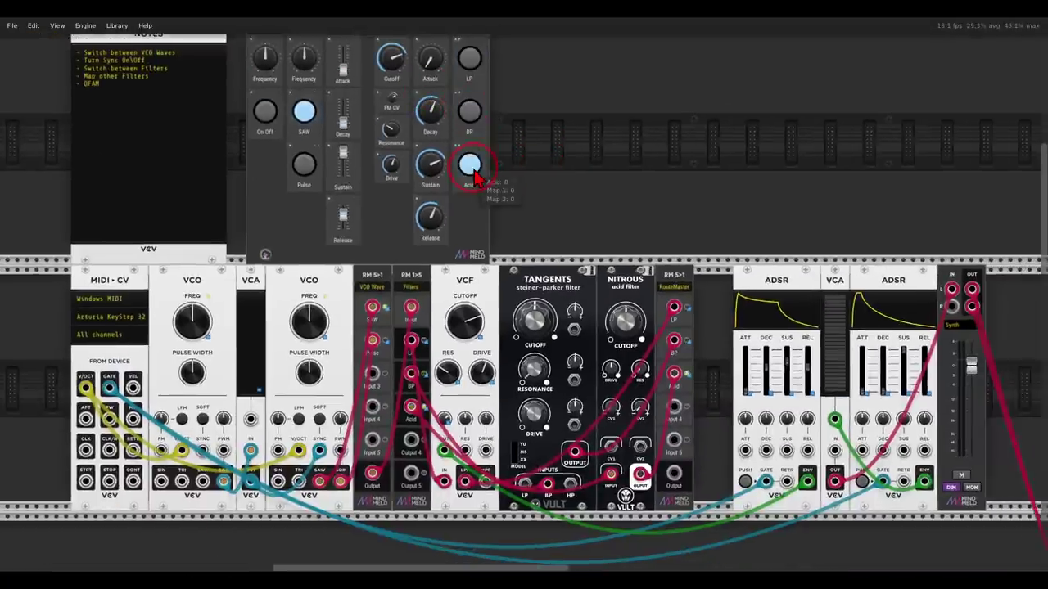
left_click(471, 67)
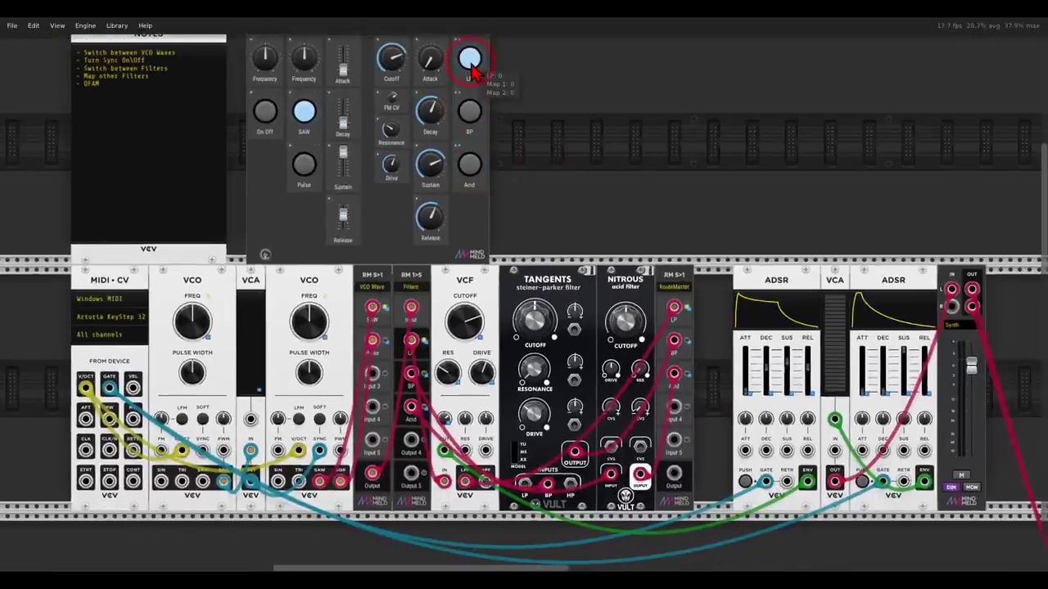
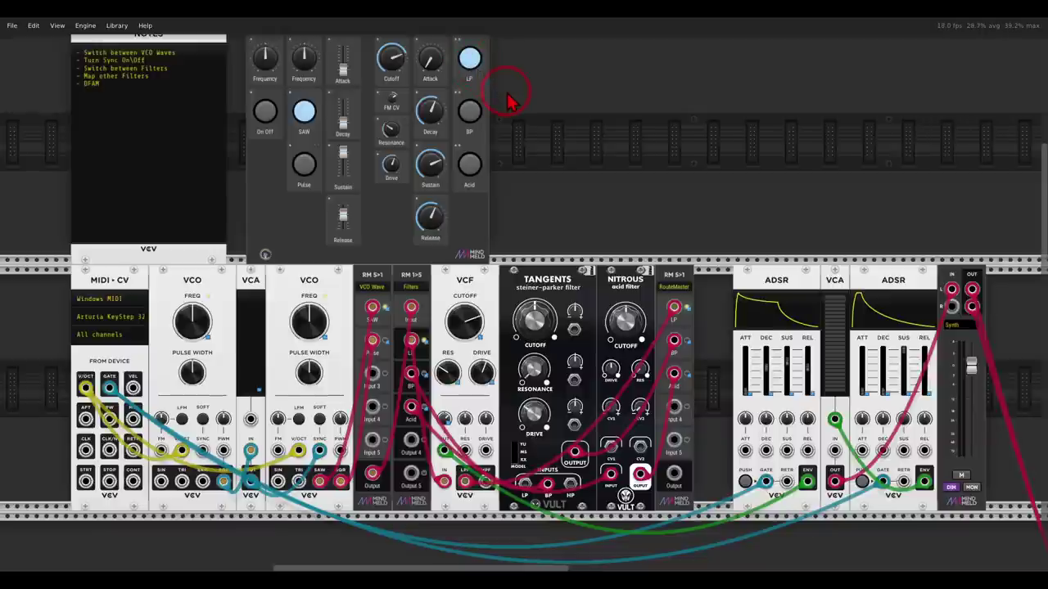
Turn the PatchMaster Cutoff knob down to about its midpoint and map its slot 2 to the Tangents cutoff
scroll(517, 107, "up", 1)
left_click_drag(396, 118, 407, 162)
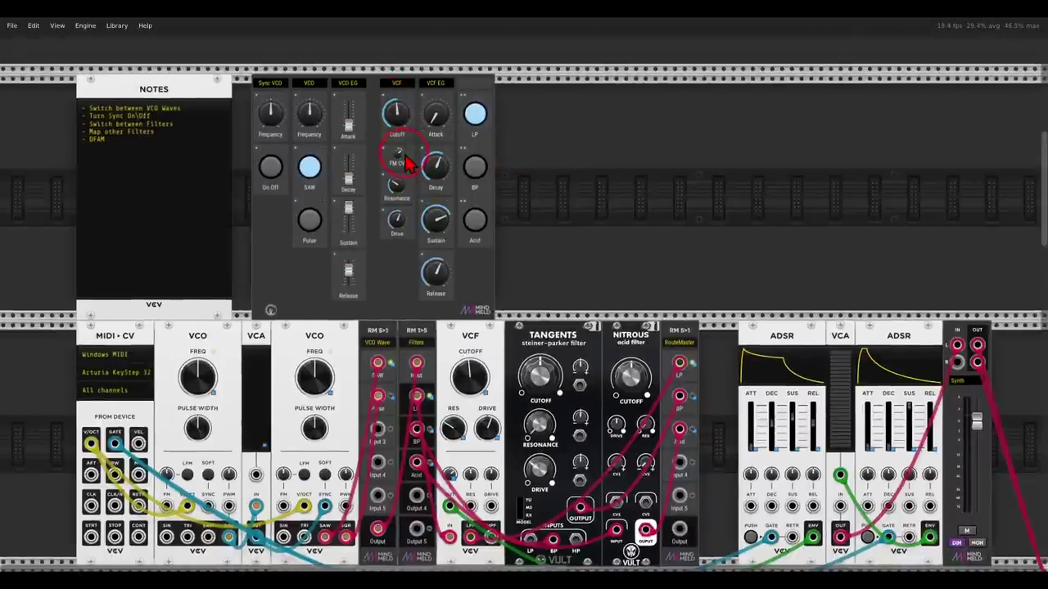
right_click(390, 143)
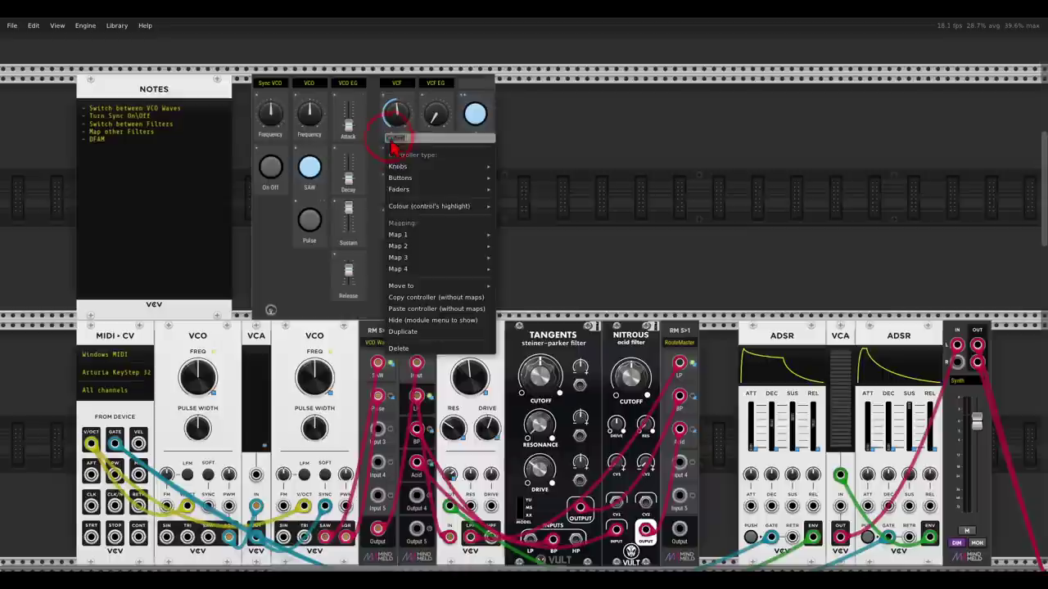
left_click(421, 235)
left_click(422, 257)
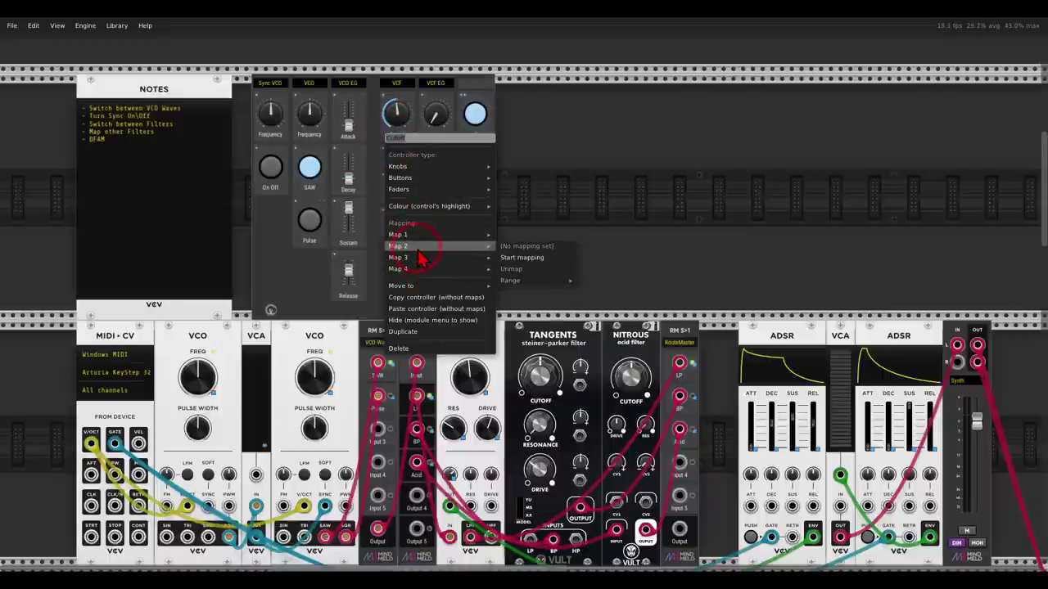
left_click(508, 269)
left_click(540, 373)
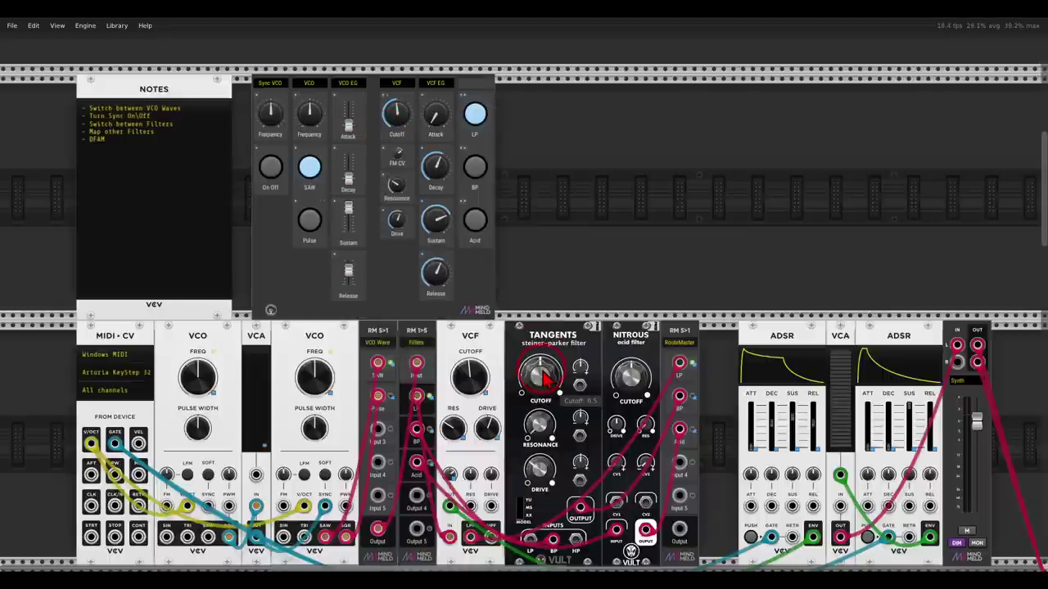
Map slot 3 of the PatchMaster Cutoff knob to the Nitrous cutoff
right_click(391, 143)
left_click(439, 260)
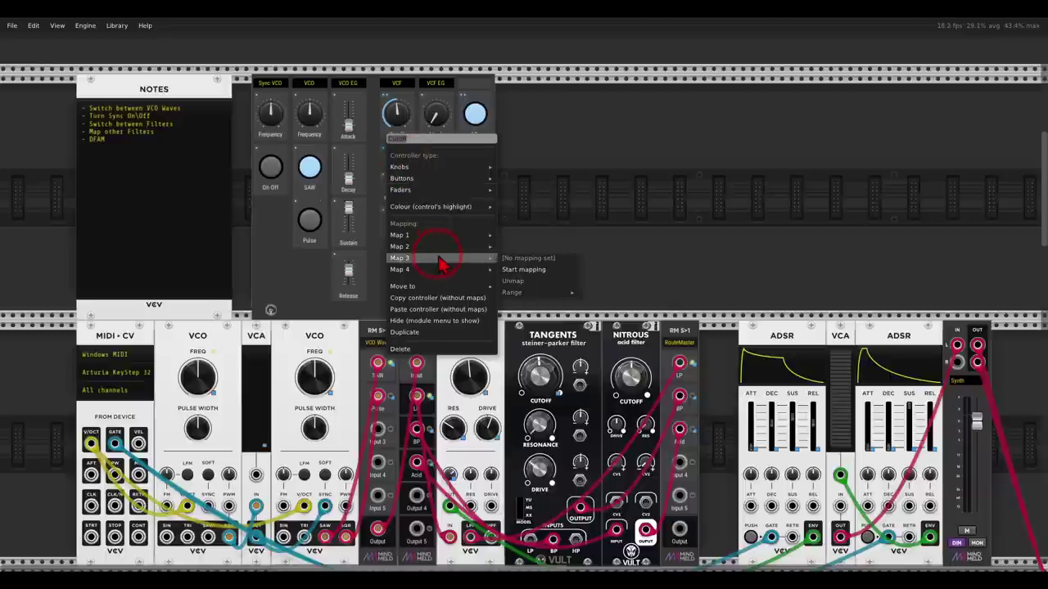
left_click(534, 272)
left_click(472, 190)
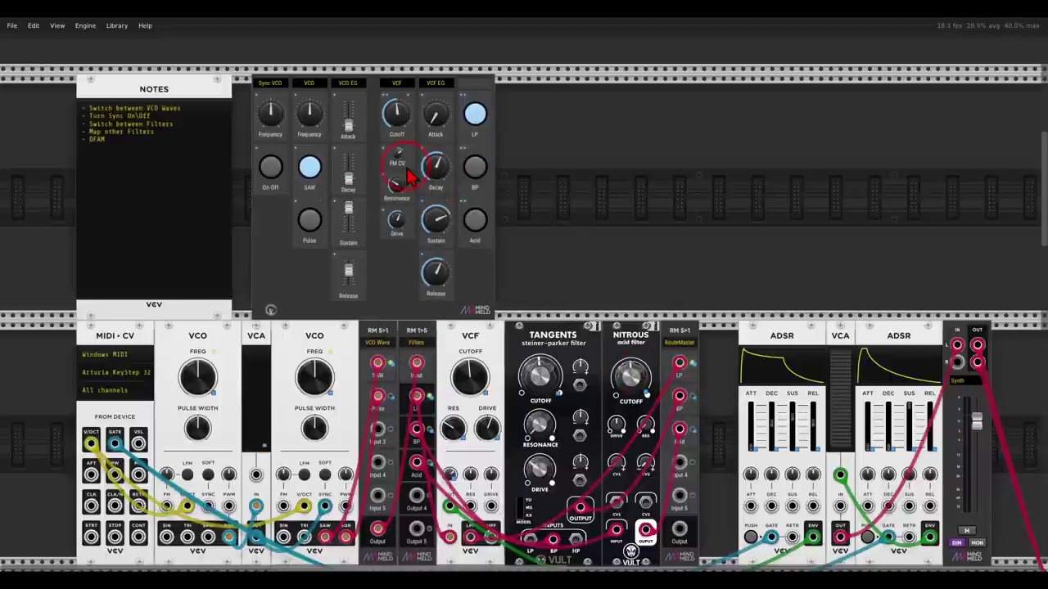
Patch the first ADSR's envelope output into the Tangents cutoff modulation input and the Nitrous CV1 input
left_click_drag(632, 243, 589, 164)
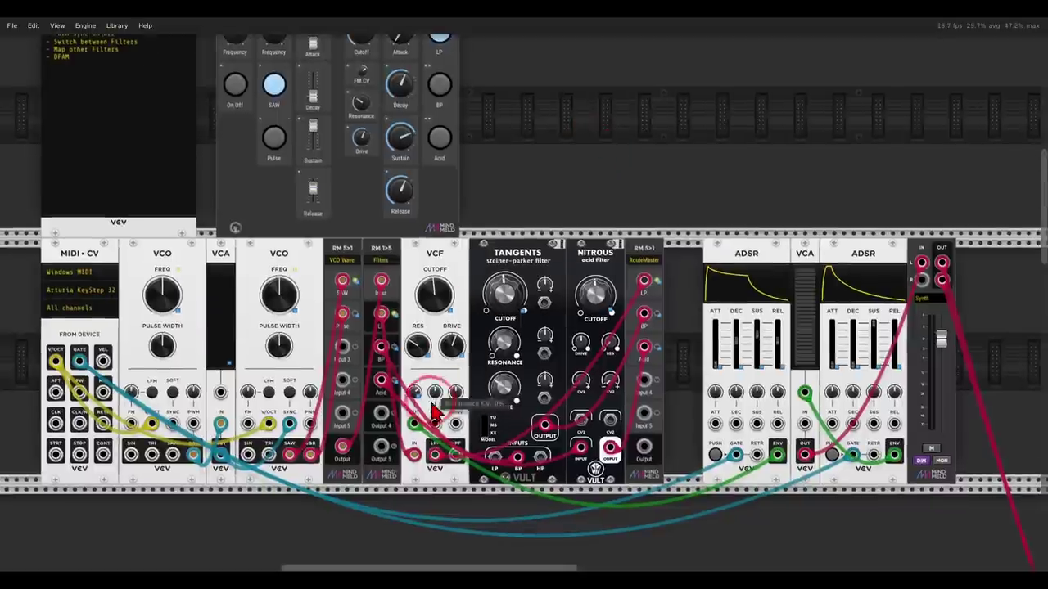
left_click_drag(416, 424, 552, 392)
left_click_drag(491, 164, 501, 197)
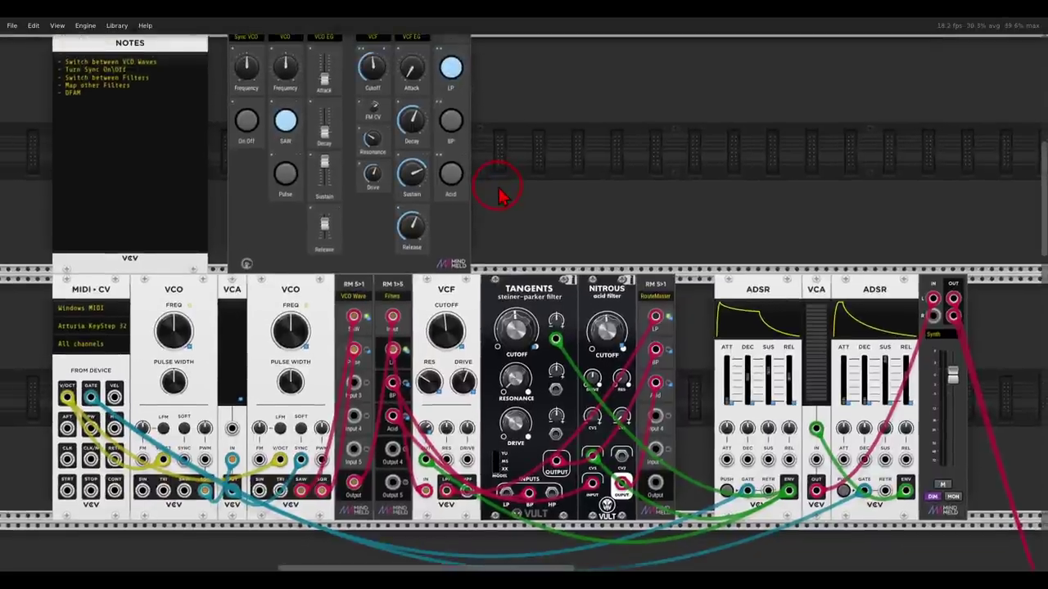
Map slot 2 of the PatchMaster FM CV knob to the Tangents cutoff modulation knob
right_click(369, 122)
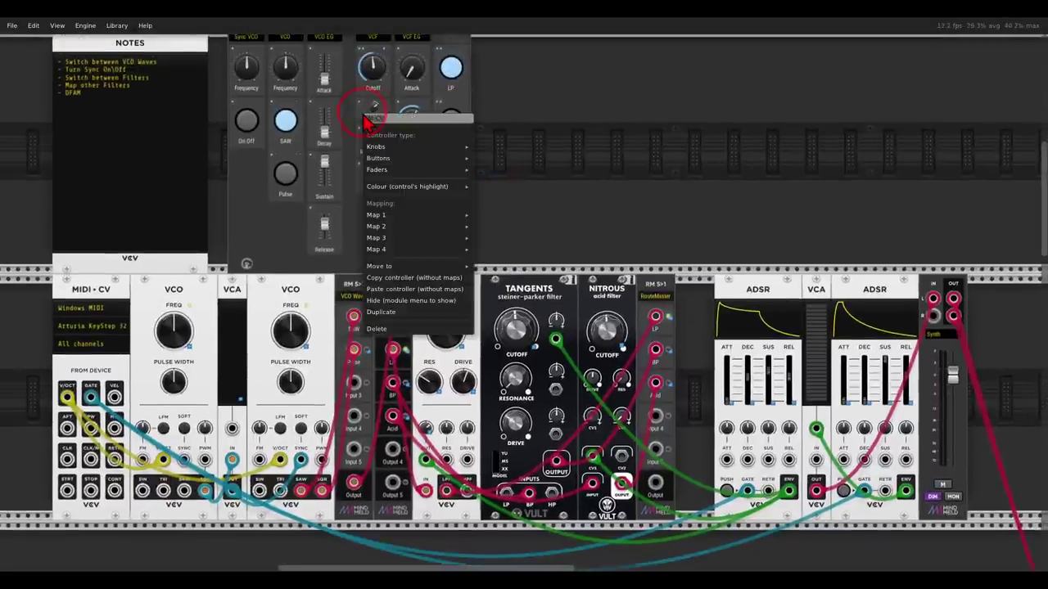
left_click(413, 227)
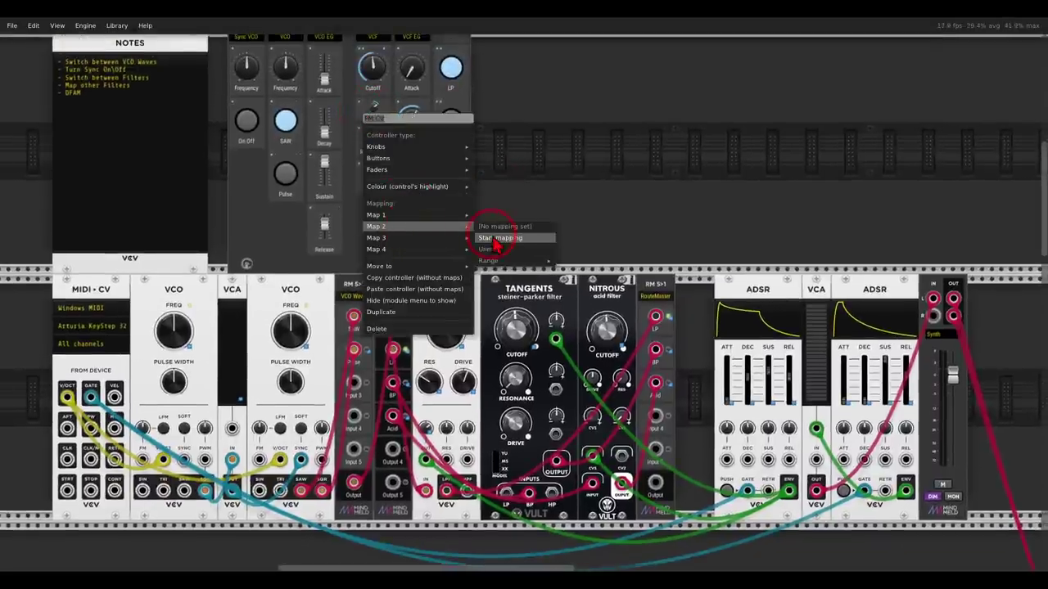
left_click(498, 238)
left_click(557, 320)
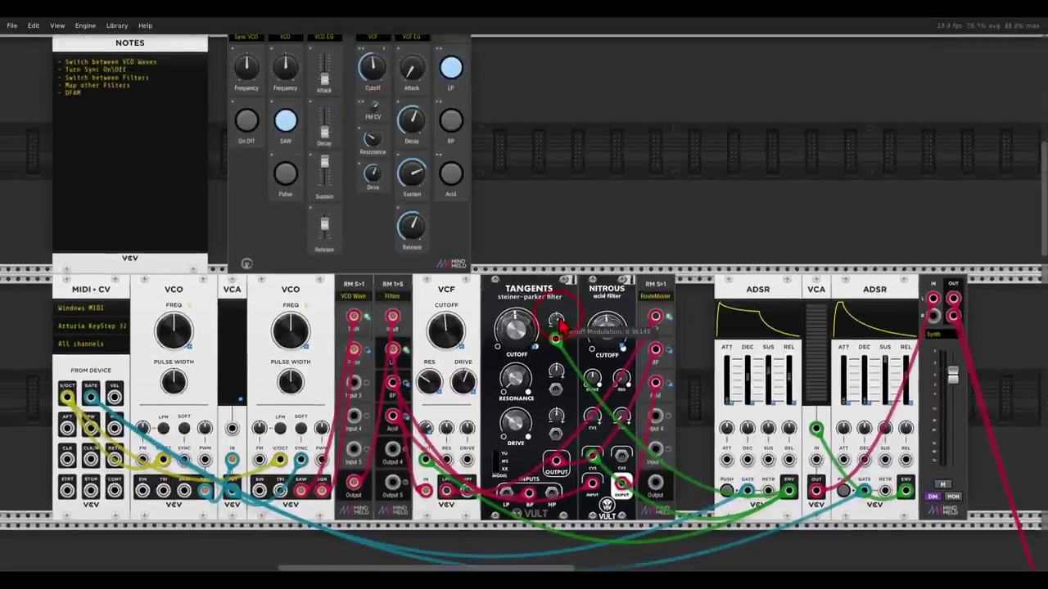
Map slot 3 of the PatchMaster FM CV knob to the Nitrous CV1 amount knob
right_click(370, 113)
left_click(421, 238)
left_click(499, 250)
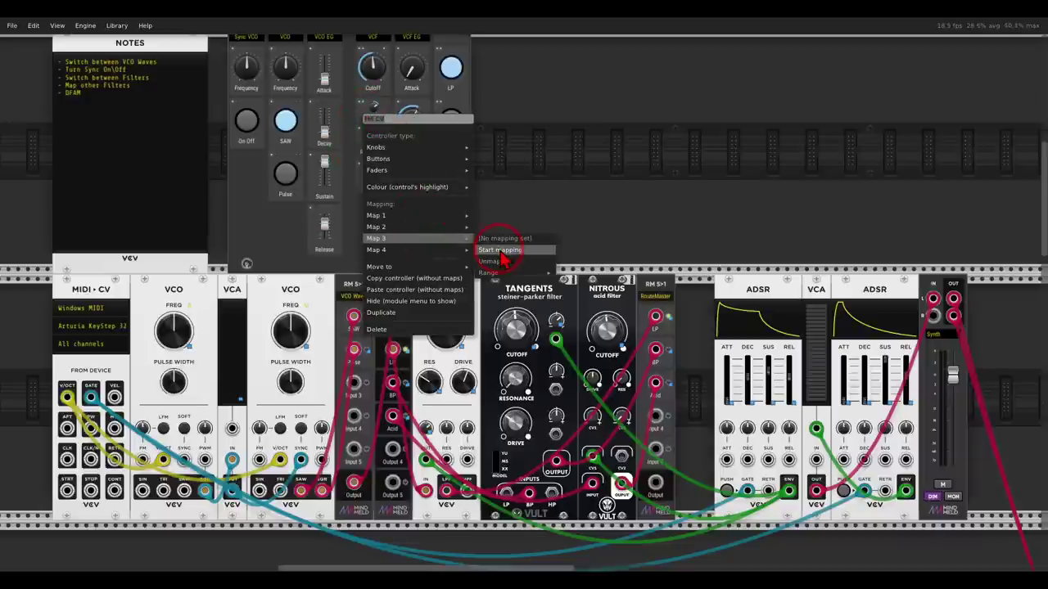
left_click(595, 418)
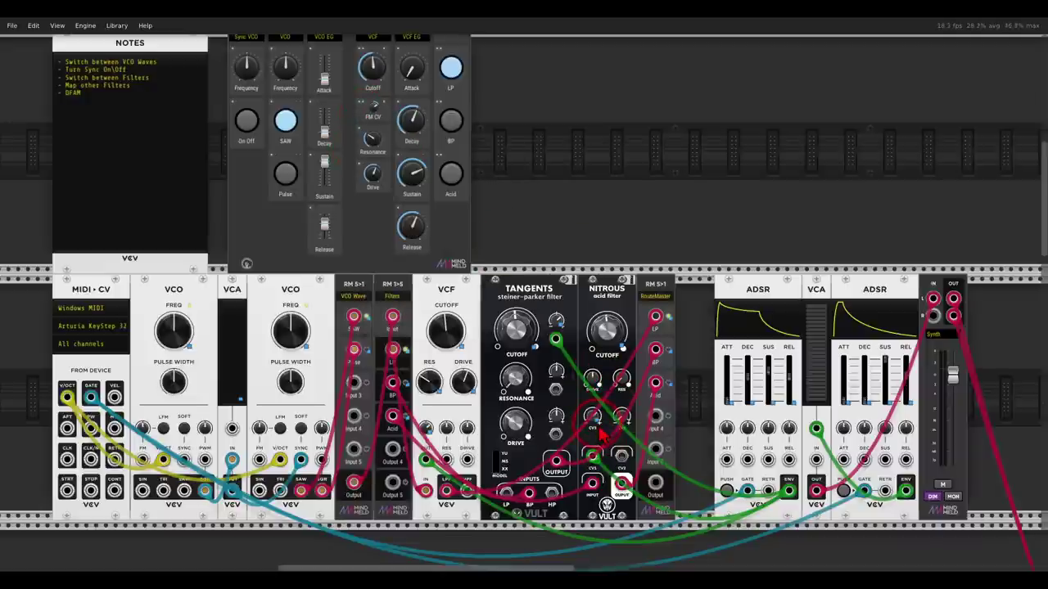
left_click(592, 419)
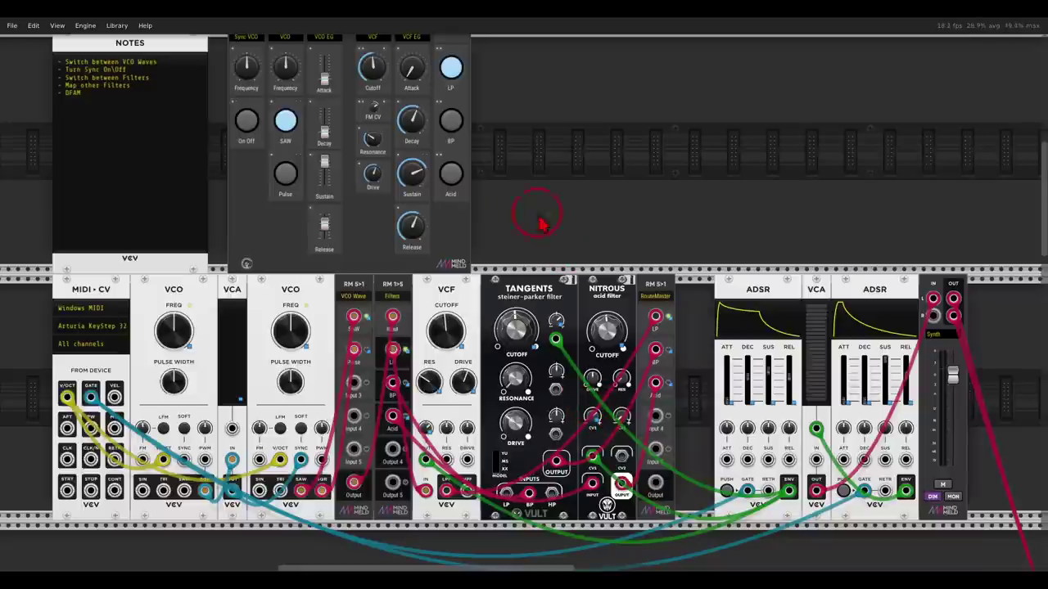
Map slot 2 of the PatchMaster Resonance knob to the Tangents resonance and slot 3 to the Nitrous resonance
right_click(370, 147)
mouse_move(412, 268)
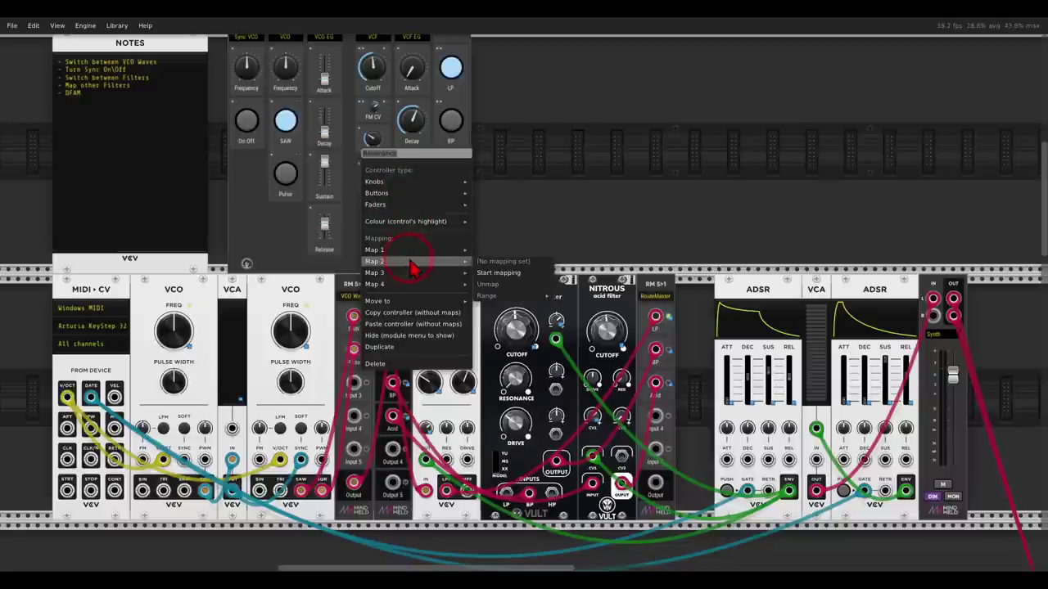
left_click(496, 272)
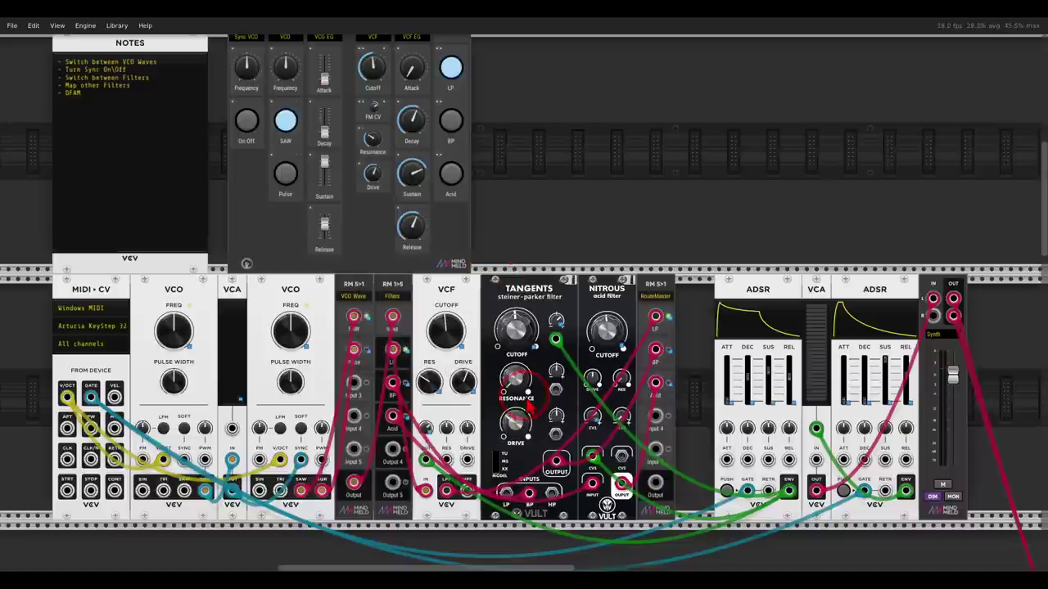
right_click(367, 149)
mouse_move(458, 273)
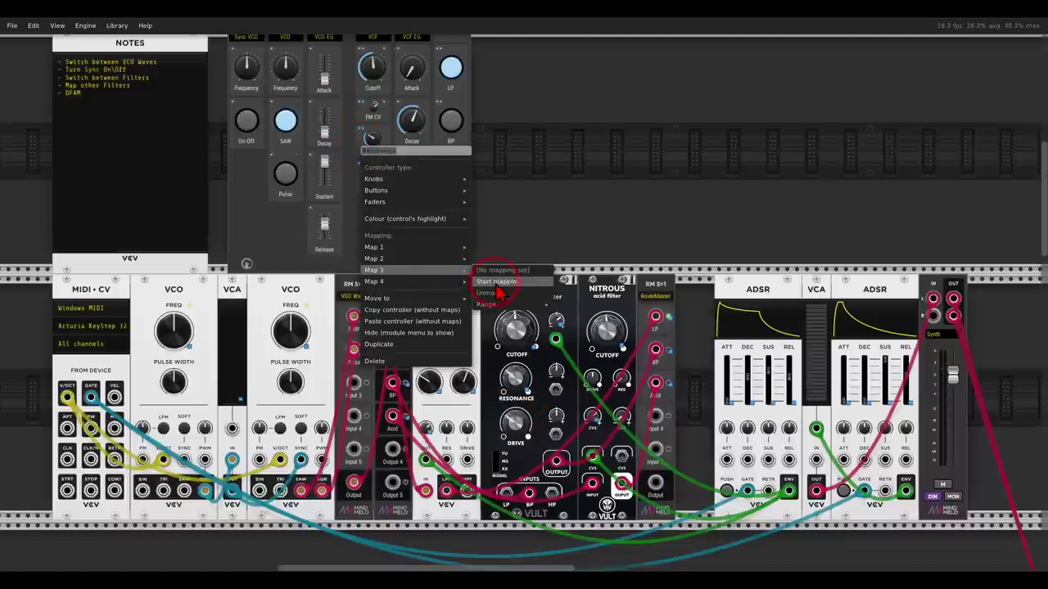
left_click(493, 278)
left_click(620, 378)
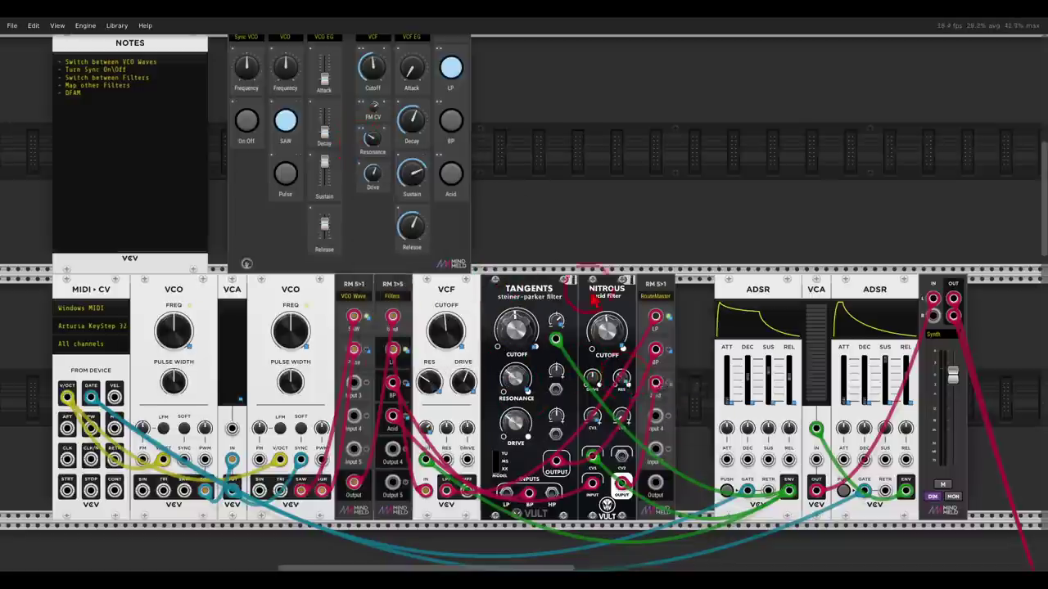
Map slot 2 of the PatchMaster Drive knob to the Tangents drive and slot 3 to the Nitrous drive
right_click(367, 195)
mouse_move(425, 291)
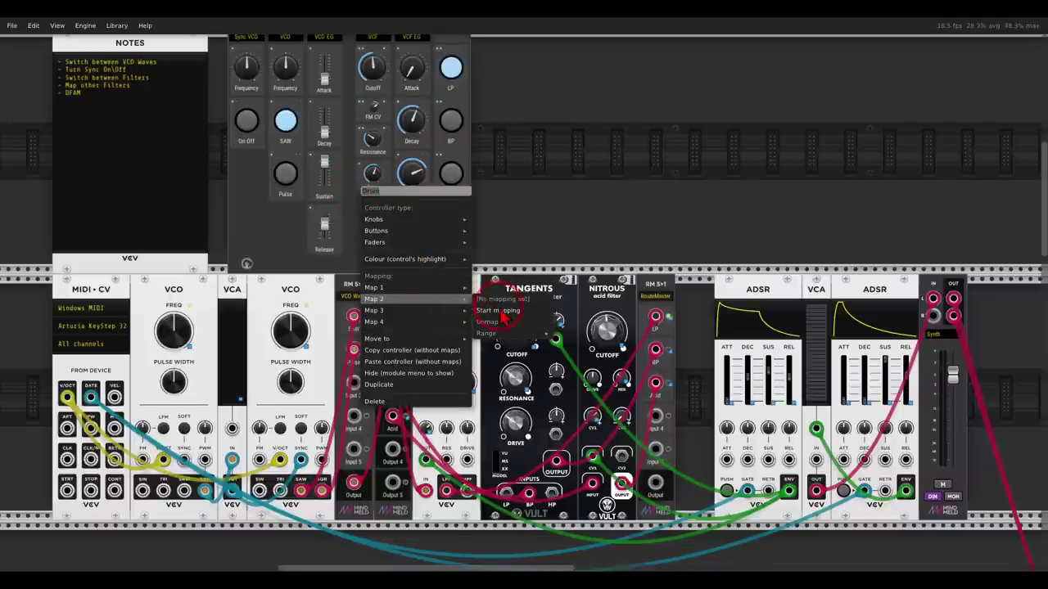
left_click(496, 300)
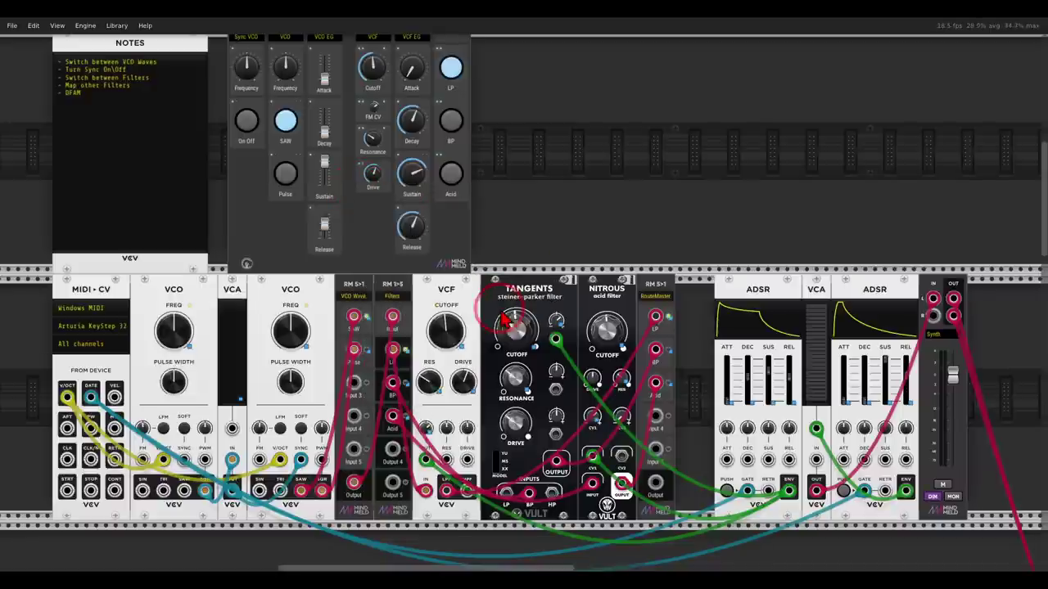
right_click(370, 193)
mouse_move(425, 288)
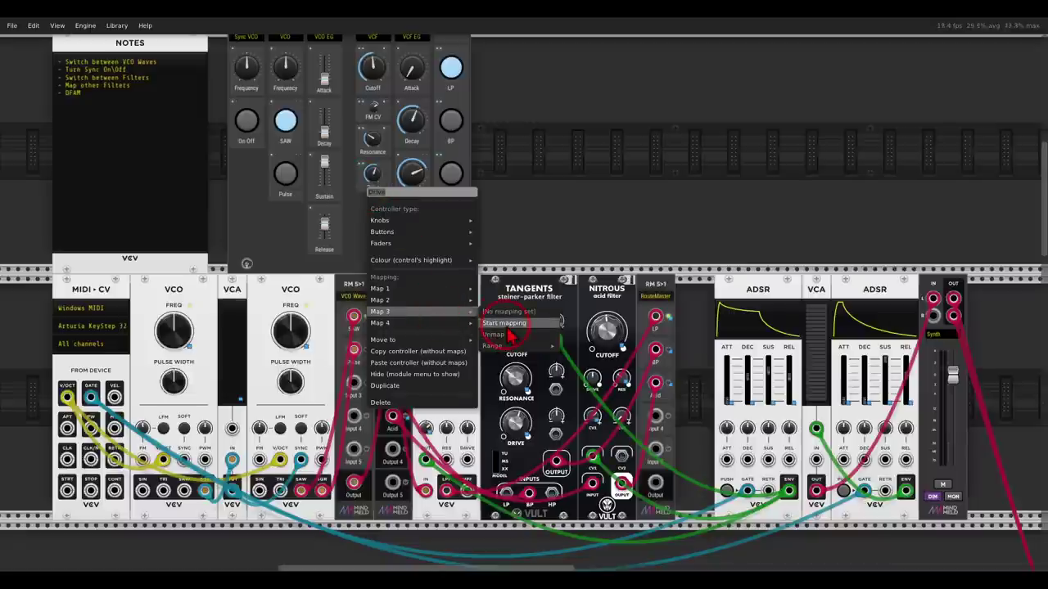
left_click(553, 331)
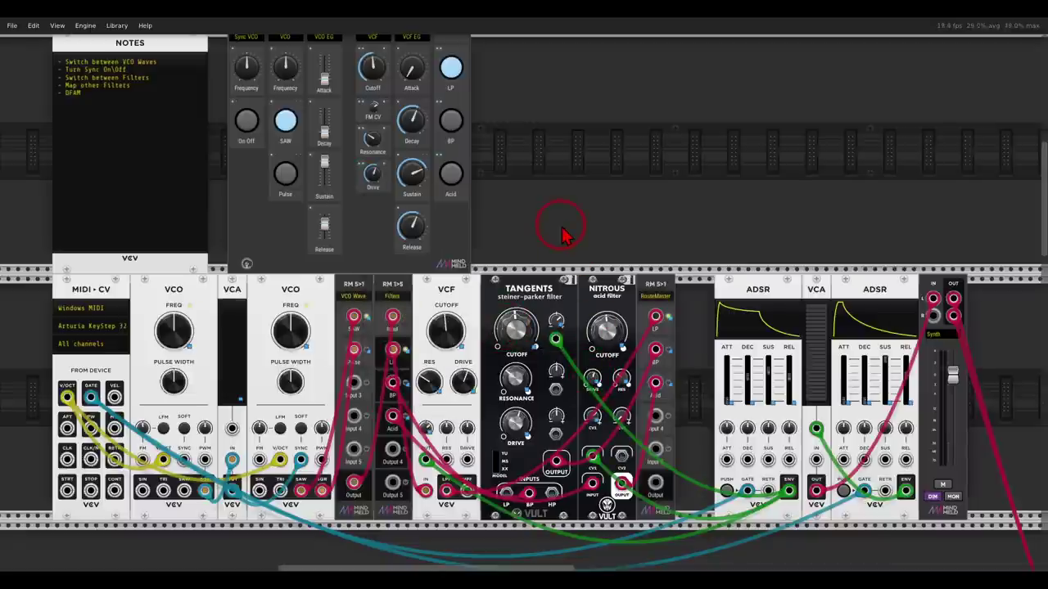
Test the shared filter knobs: sweep Cutoff with LP and BP selected, ending at minimum, and raise Resonance with Acid selected
left_click_drag(528, 142, 638, 236)
scroll(528, 169, "up", 3)
left_click_drag(635, 160, 681, 157)
left_click_drag(739, 328, 479, 139)
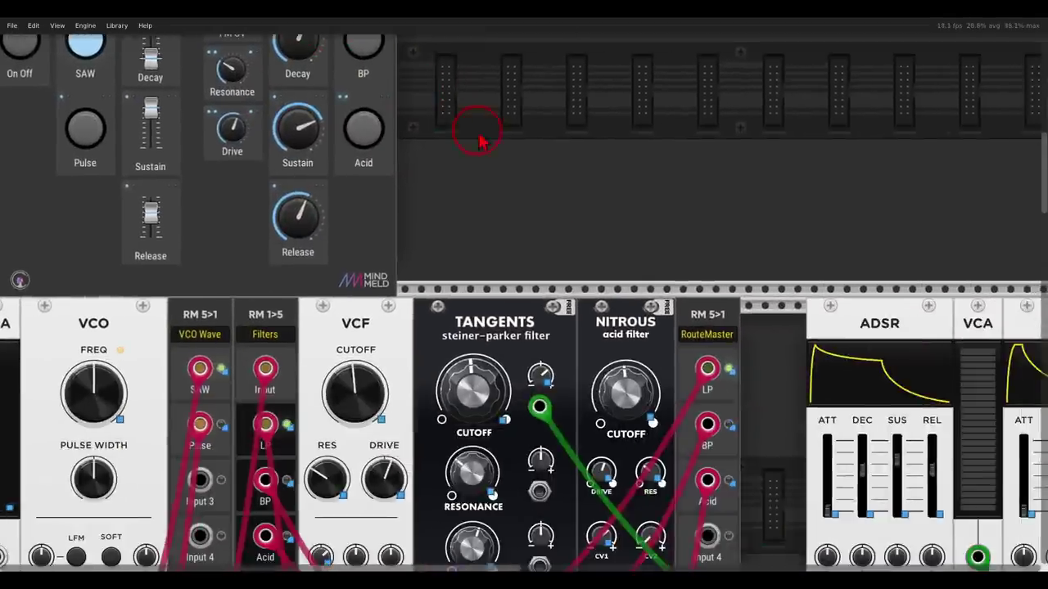
left_click_drag(717, 247, 578, 91)
left_click_drag(570, 489, 835, 454)
scroll(692, 282, "up", 5)
scroll(692, 283, "left", 6)
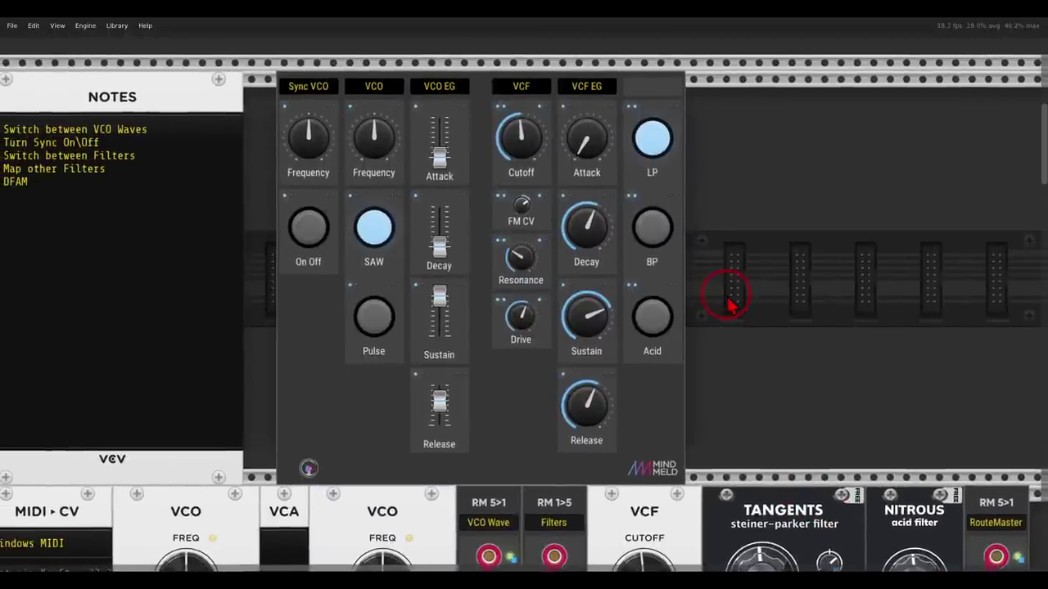
mouse_move(510, 128)
left_mouse_down()
mouse_move(514, 82)
mouse_move(527, 139)
left_mouse_up()
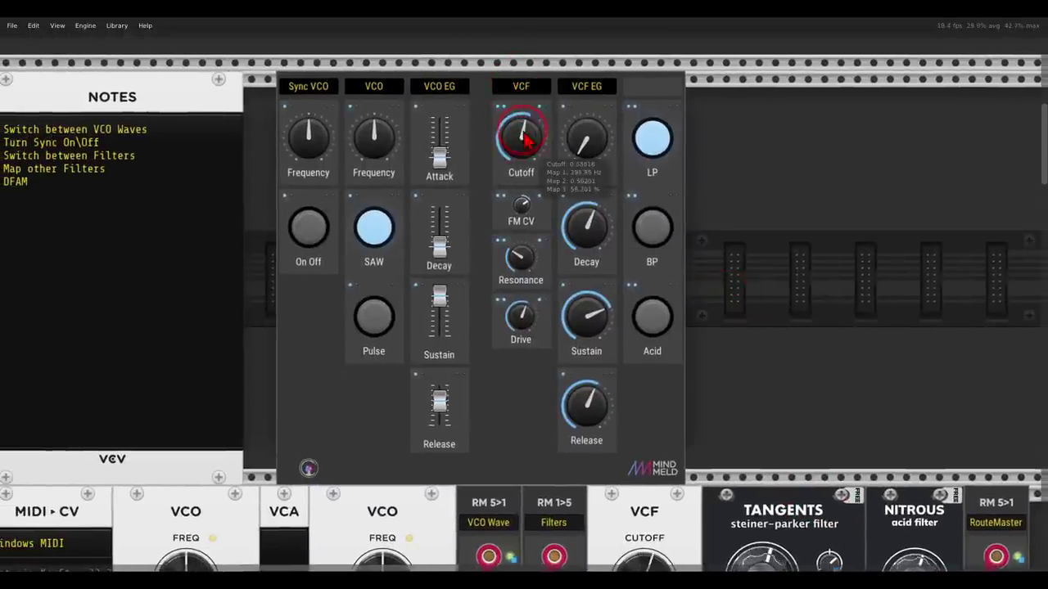
left_click(639, 224)
left_click(518, 144)
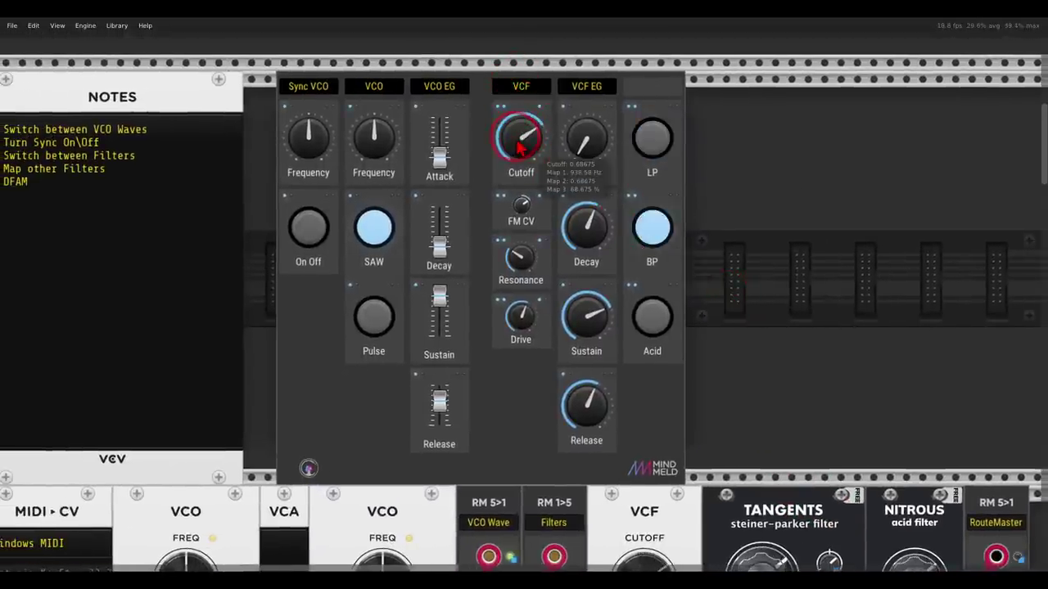
left_click_drag(516, 121, 558, 235)
left_click(651, 316)
left_click_drag(519, 261, 532, 167)
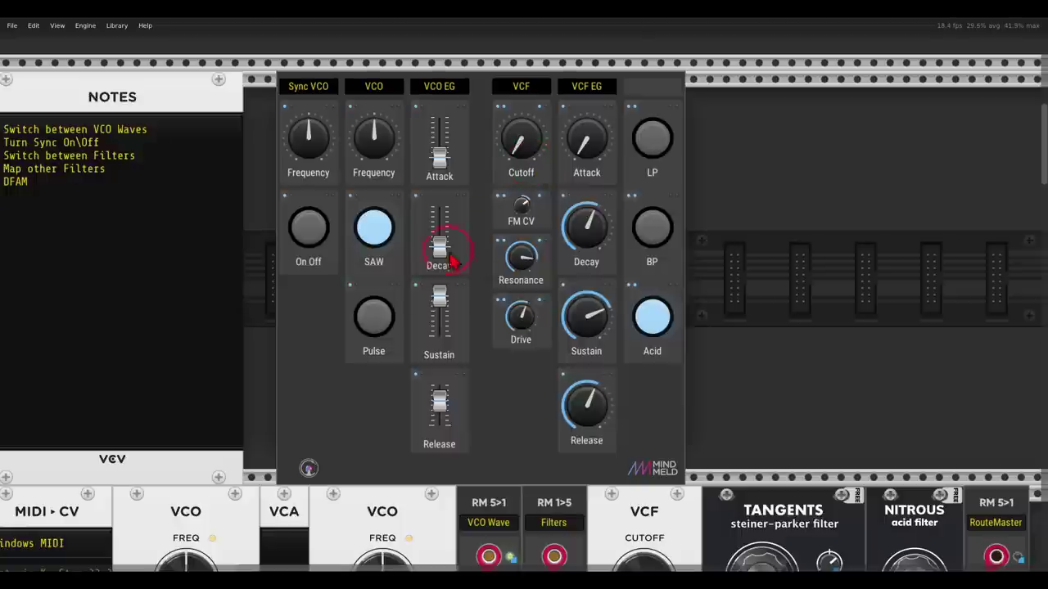
Switch the VCO wave to Pulse and turn oscillator sync on with the main VCO frequency raised
left_click(377, 318)
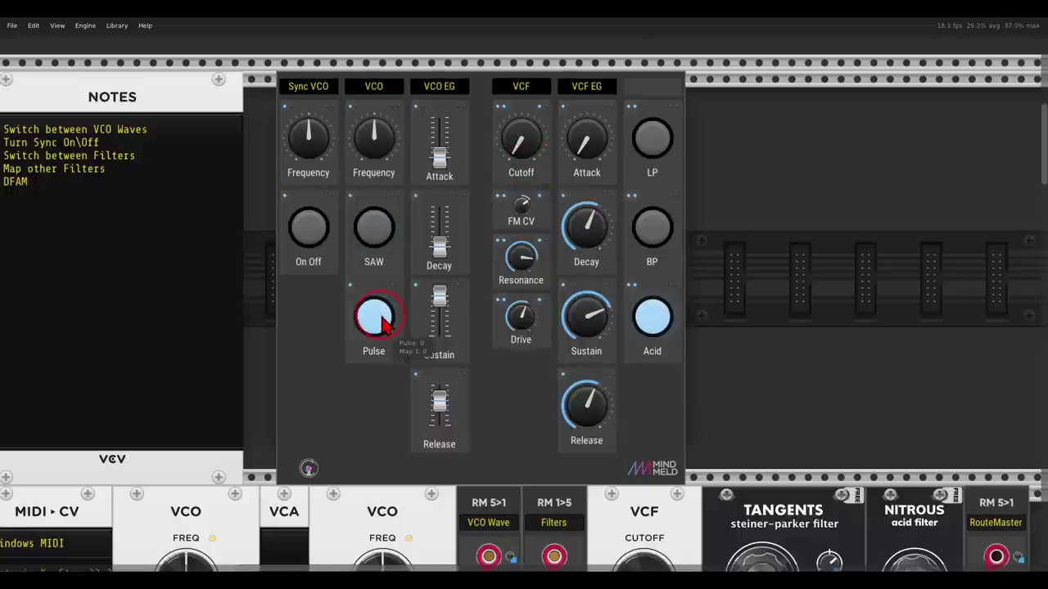
left_click(311, 229)
left_click_drag(377, 158, 370, 133)
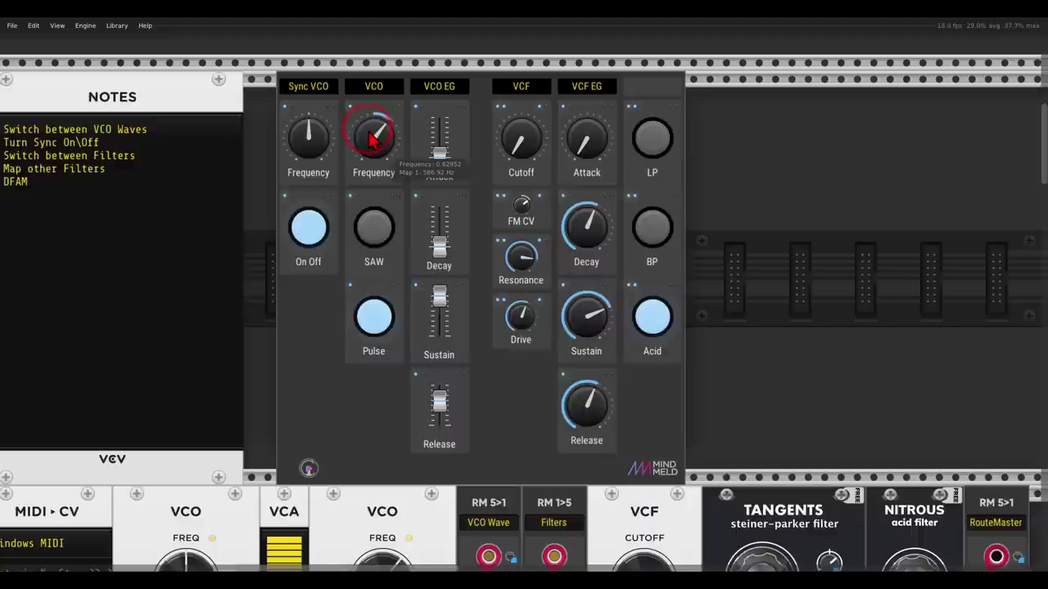
Examine the DFAM patch's oscillator, filter, sequencer and envelope modules in the lower rack rows
scroll(507, 201, "down", 5)
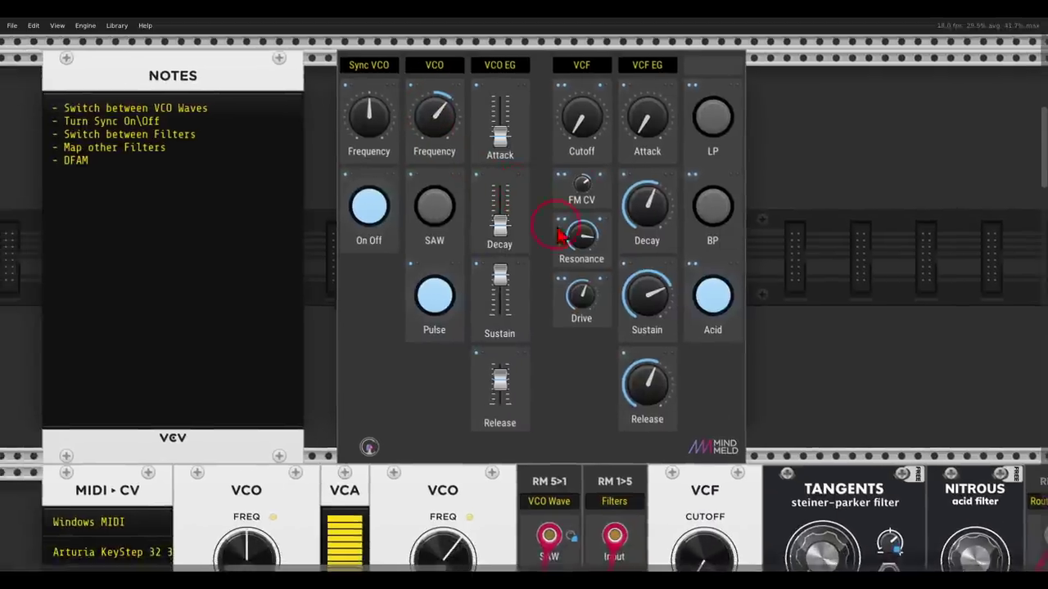
scroll(686, 252, "up", 2)
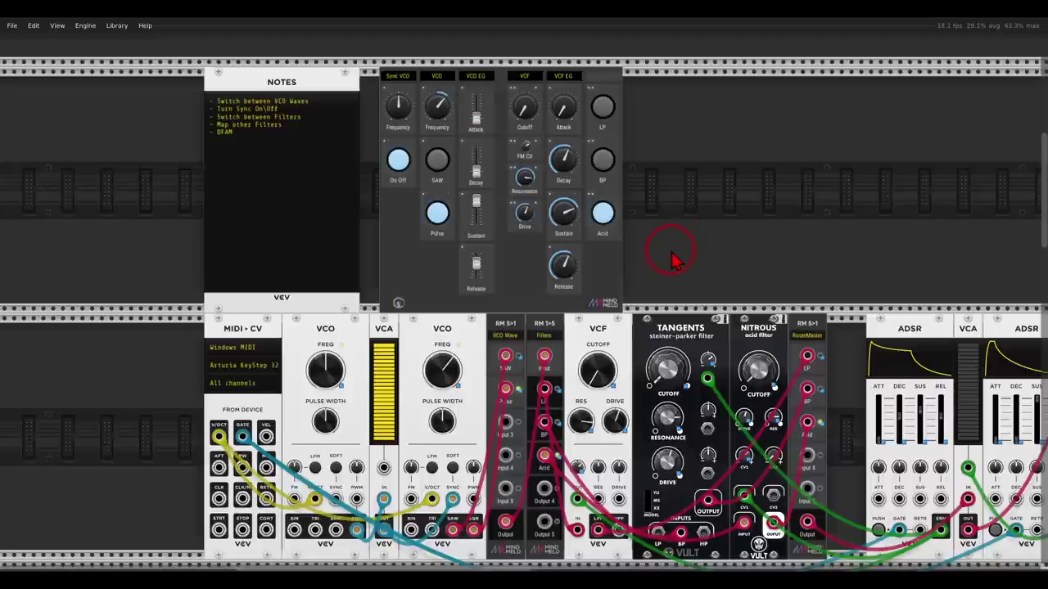
left_click_drag(684, 267, 598, 58)
scroll(591, 116, "down", 5)
scroll(594, 123, "down", 2)
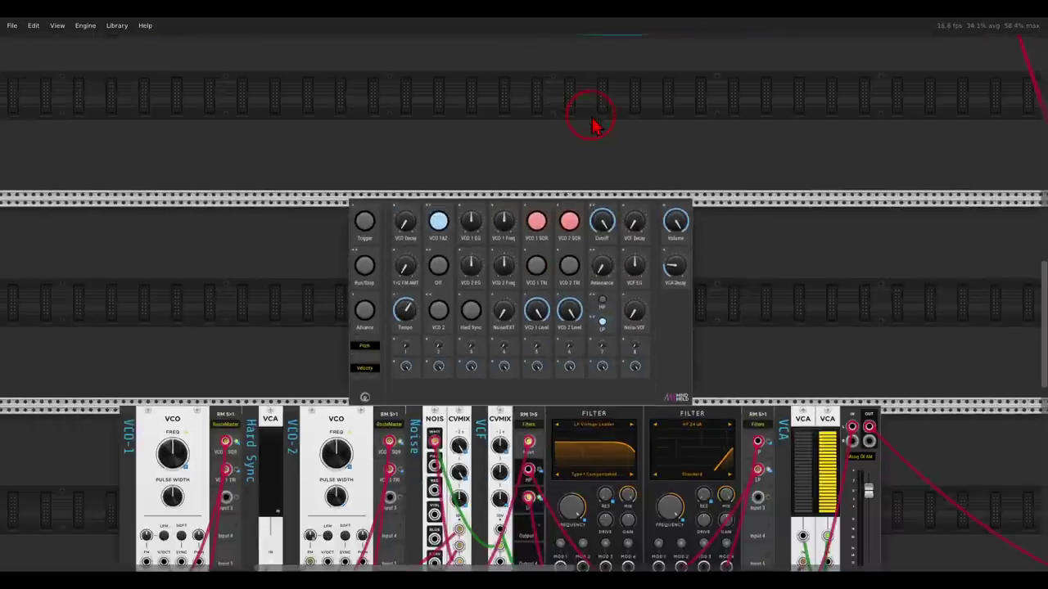
scroll(709, 107, "down", 10)
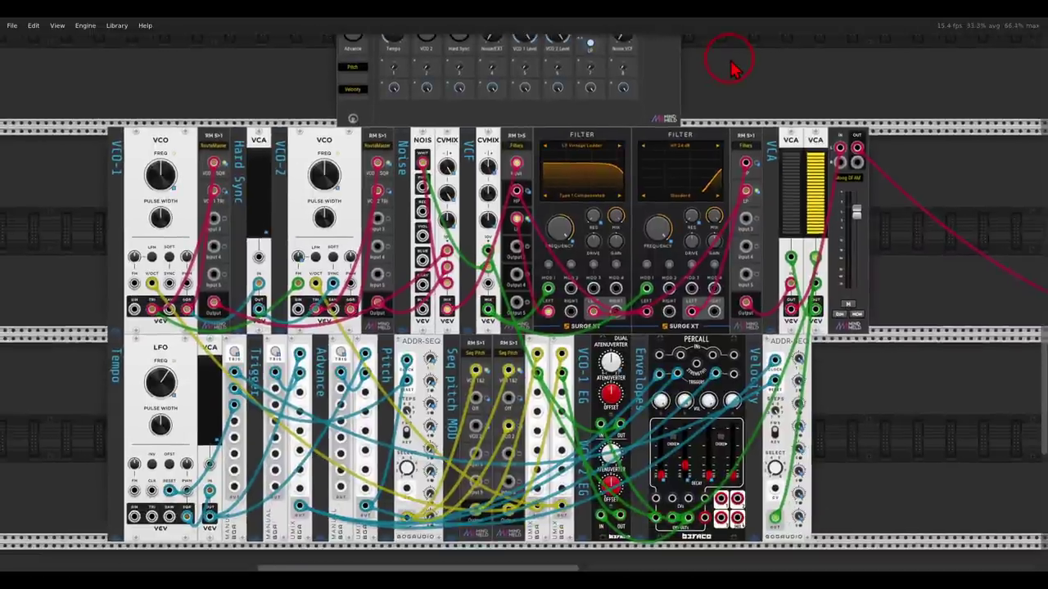
left_click_drag(735, 92, 787, 80)
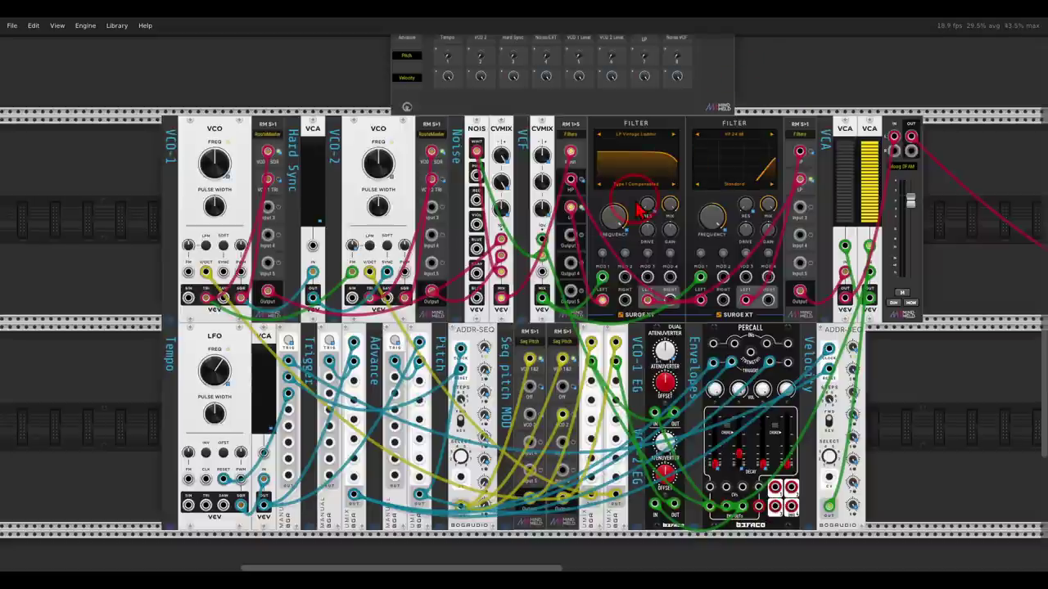
Examine the DFAM PatchMaster panel's controls and compare them with the modules patched beneath it
left_click_drag(761, 94, 671, 305)
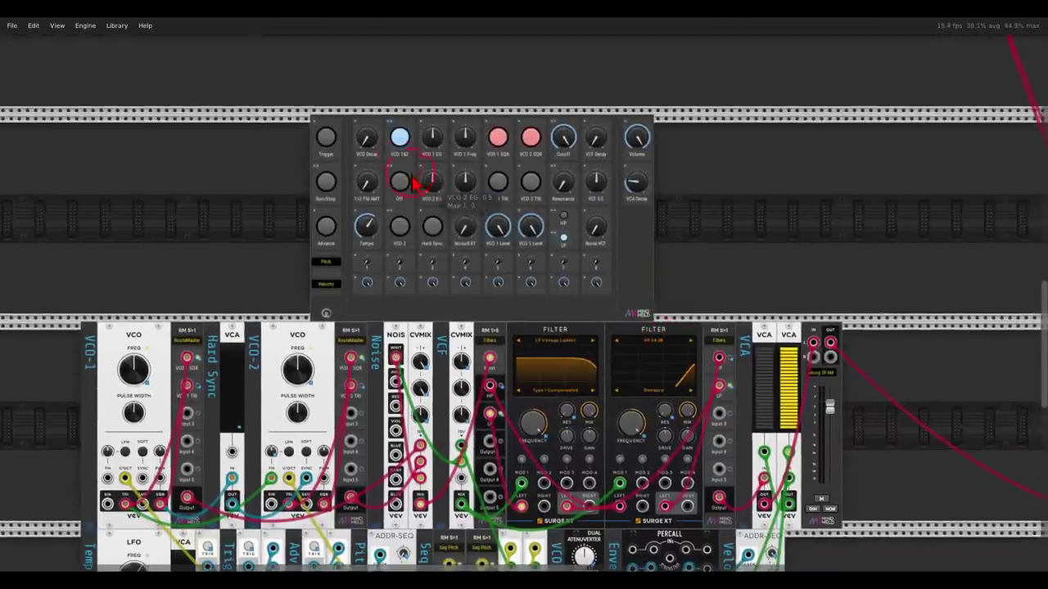
scroll(425, 190, "up", 5)
left_click_drag(649, 71, 610, 69)
scroll(610, 64, "down", 1)
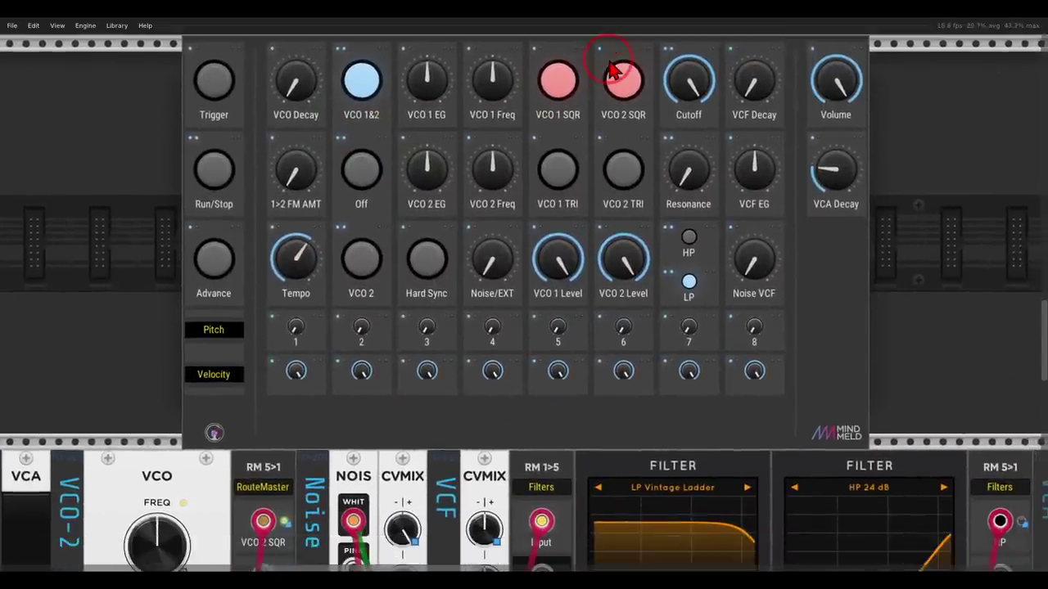
scroll(617, 69, "down", 2)
scroll(618, 233, "down", 9)
scroll(615, 232, "down", 3)
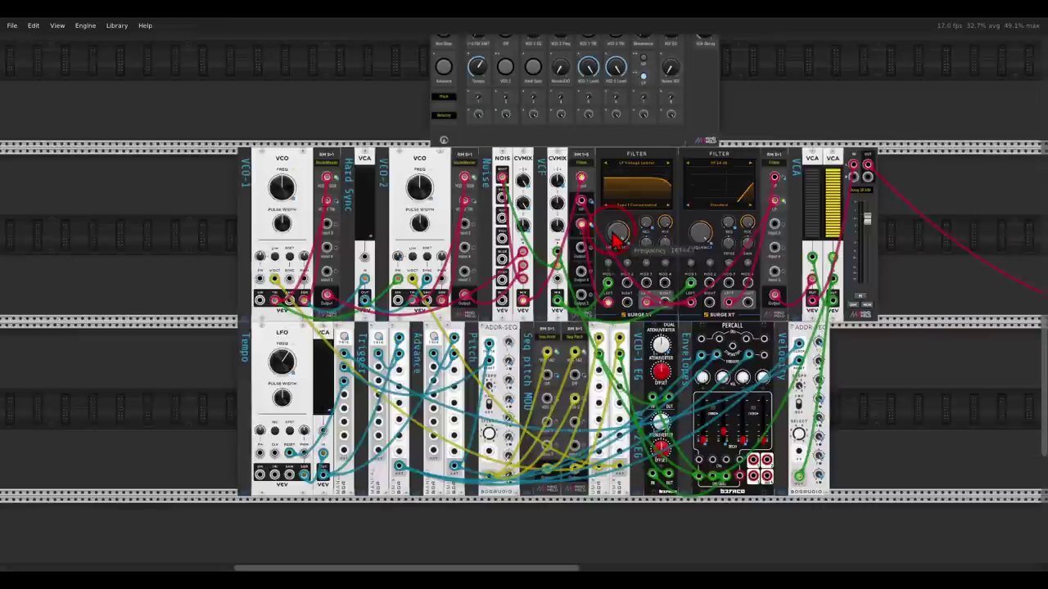
left_click(423, 393)
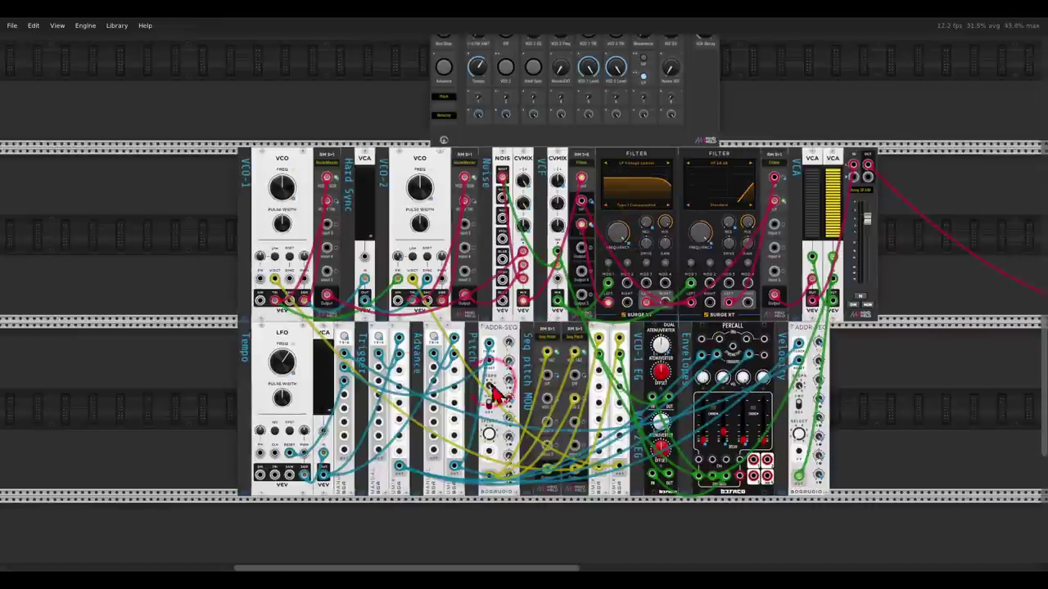
scroll(643, 230, "up", 5)
scroll(642, 224, "up", 5)
left_click_drag(622, 205, 677, 186)
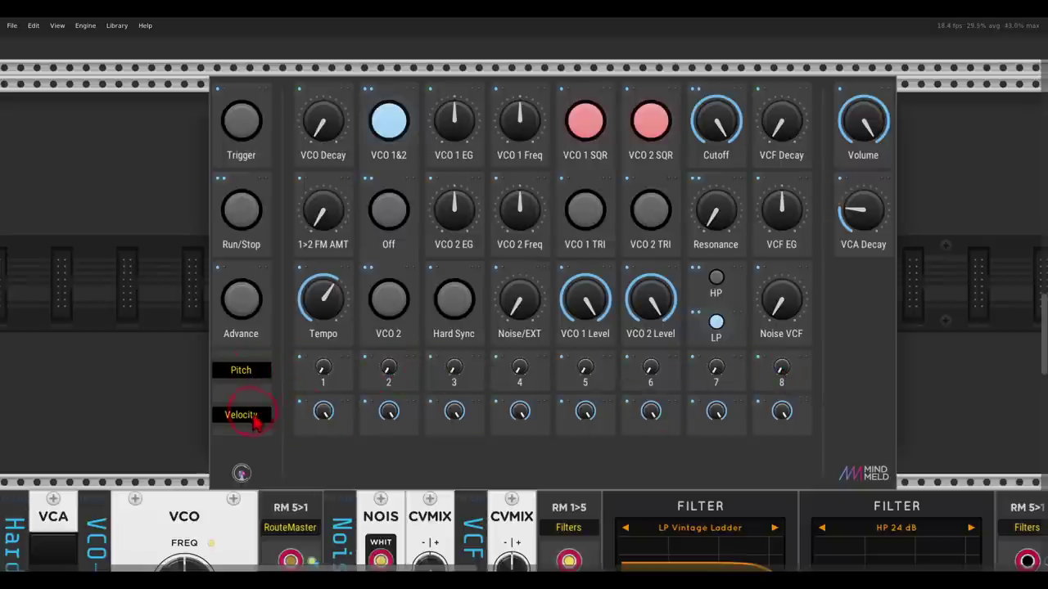
left_click(479, 119)
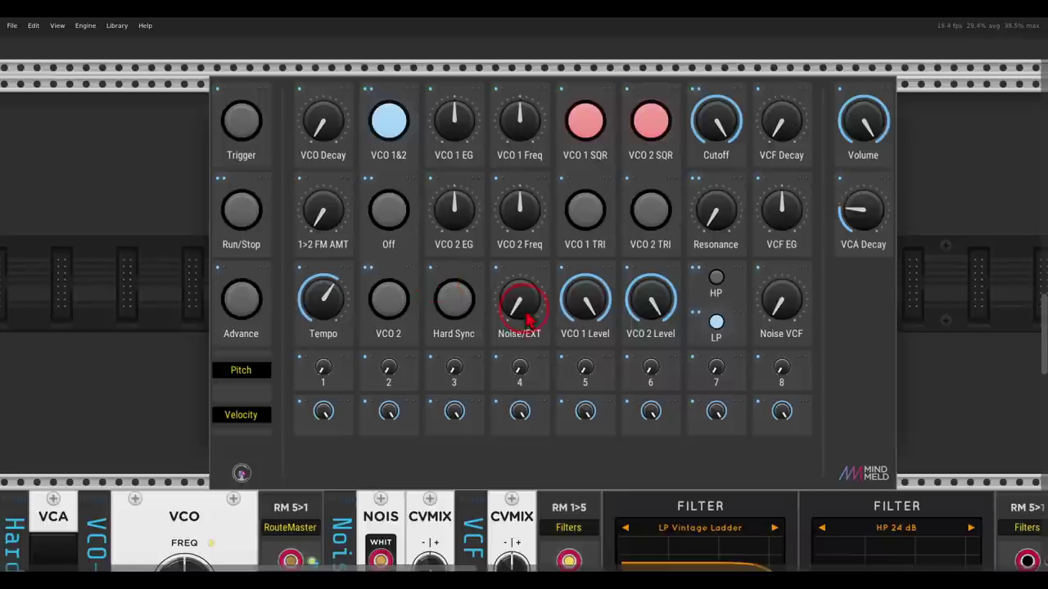
left_click(673, 253)
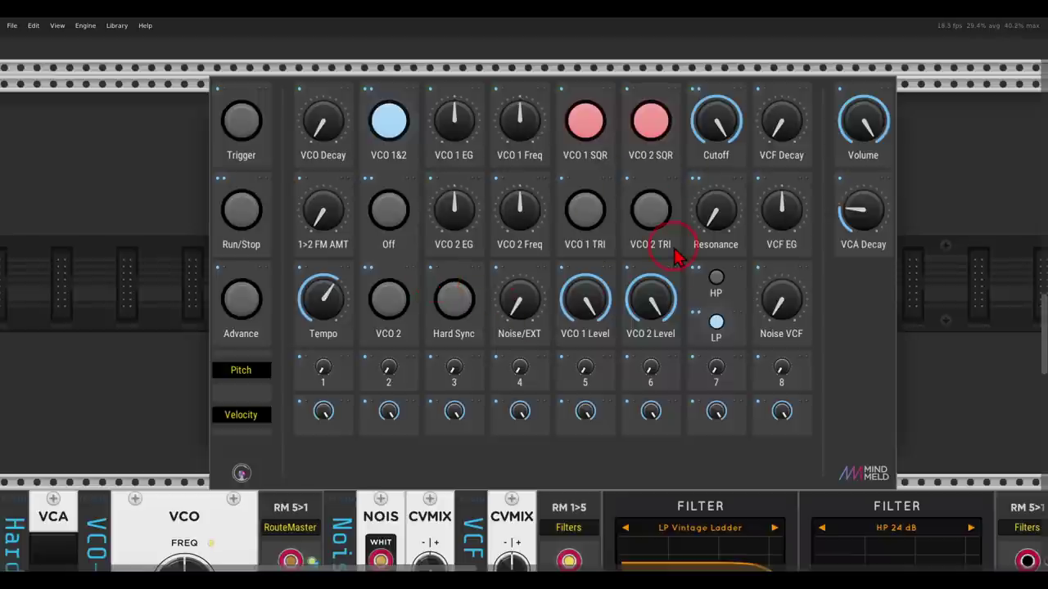
Start the DFAM sequencer and lower the VCO 1 and VCO 2 frequencies
left_click(203, 213)
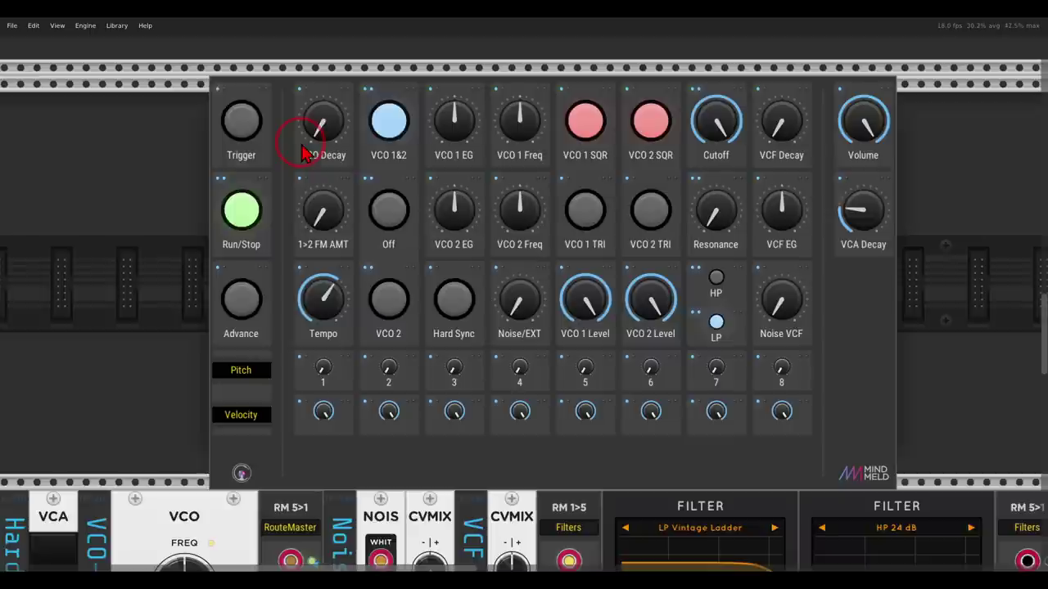
left_click_drag(497, 137, 514, 161)
left_click_drag(517, 203, 522, 233)
left_click_drag(527, 136, 527, 144)
Lower the DFAM filter cutoff and raise the VCF EG, VCF Decay and Noise VCF amounts
left_click_drag(705, 148, 737, 296)
left_click_drag(780, 237, 768, 193)
left_click_drag(791, 116, 768, 78)
mouse_move(778, 300)
left_mouse_down()
mouse_move(771, 265)
mouse_move(778, 315)
left_mouse_up()
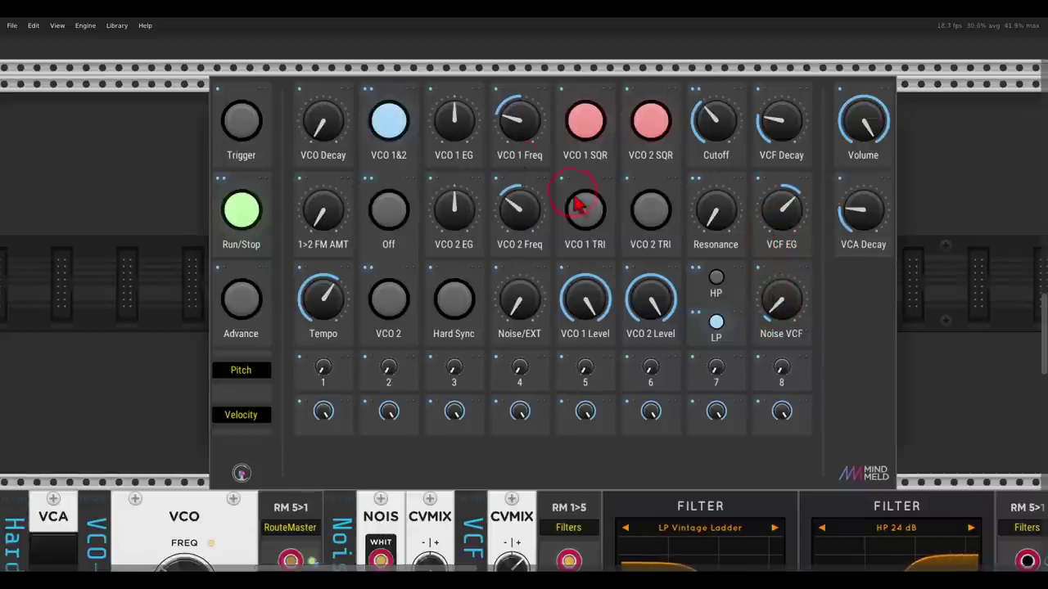
Raise the VCO Decay and the envelope amounts of VCO 1 and VCO 2
left_click_drag(460, 146, 444, 117)
mouse_move(332, 122)
left_mouse_down()
mouse_move(320, 109)
mouse_move(325, 90)
mouse_move(491, 225)
mouse_move(442, 187)
mouse_move(395, 185)
mouse_move(316, 124)
mouse_move(317, 137)
left_mouse_up()
left_click_drag(445, 121, 442, 136)
Lower the velocities of sequencer steps 2 through 8 by varying amounts and raise the pitches of steps 5 and 6
left_click_drag(390, 412, 410, 457)
left_click_drag(454, 414, 457, 501)
left_click_drag(518, 424, 526, 480)
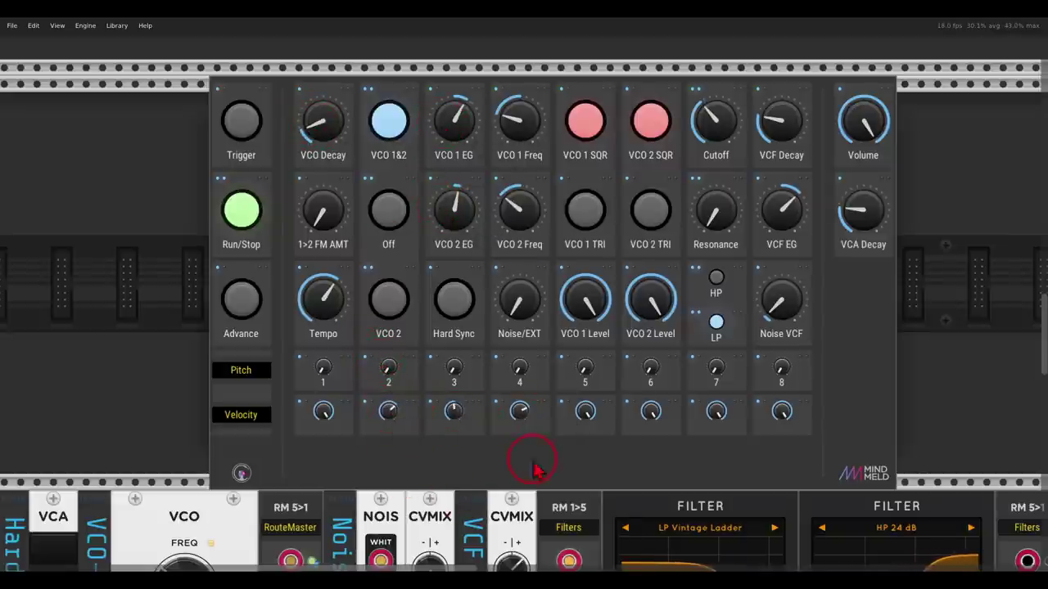
left_click_drag(587, 422, 607, 528)
left_click_drag(650, 430, 661, 457)
left_click_drag(715, 414, 730, 528)
left_click_drag(777, 417, 781, 496)
left_click_drag(577, 377, 583, 358)
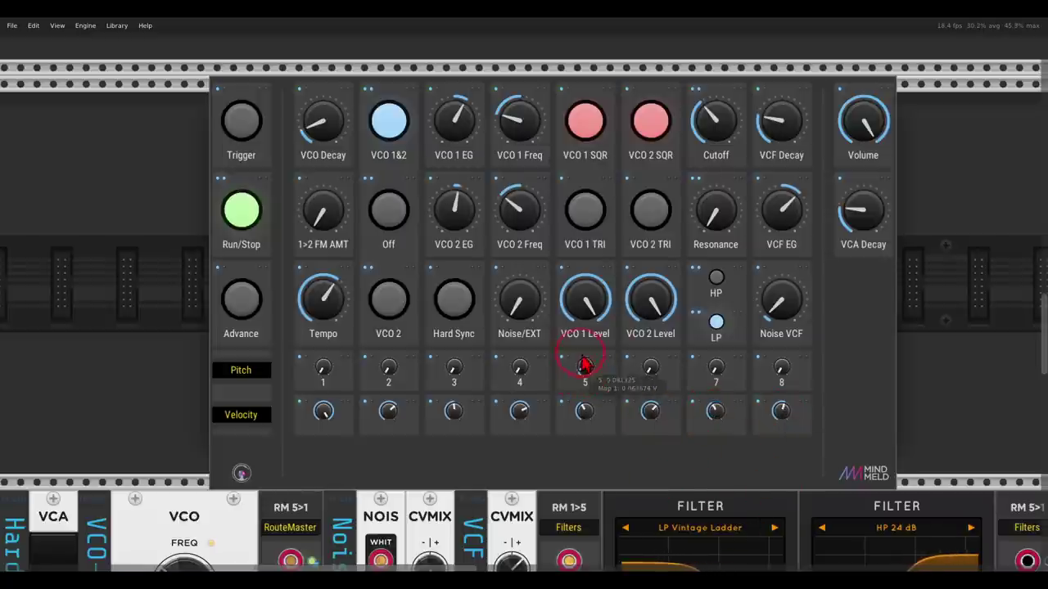
left_click_drag(650, 370, 637, 320)
Raise the DFAM filter cutoff to just above its midpoint and switch both VCOs to triangle waves
left_click_drag(712, 117, 695, 71)
left_click(611, 215)
mouse_move(717, 125)
left_mouse_down()
mouse_move(714, 146)
mouse_move(692, 87)
mouse_move(697, 135)
mouse_move(702, 117)
left_mouse_up()
left_click(659, 218)
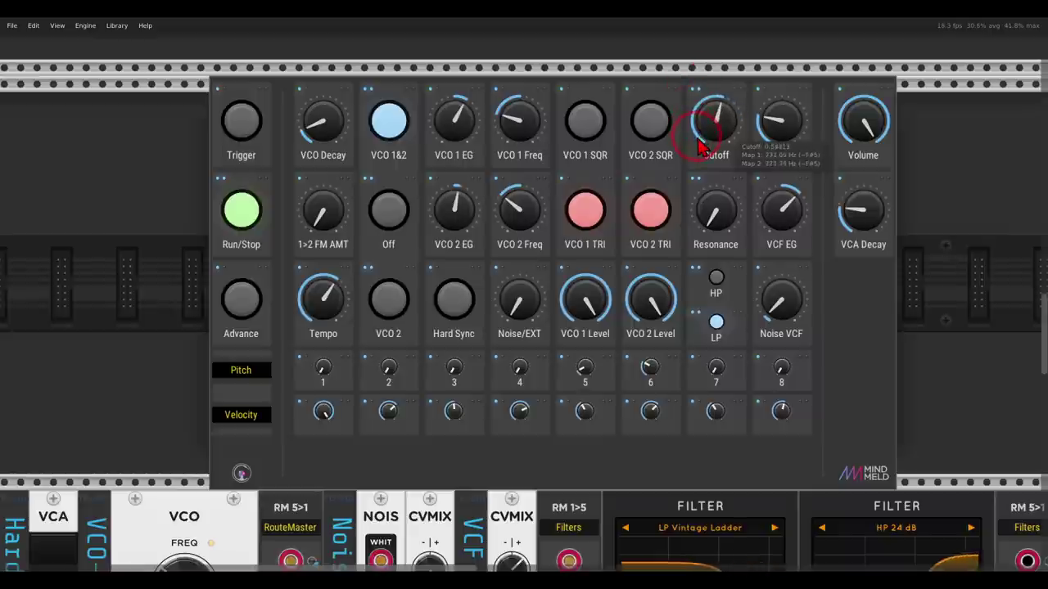
Turn down the Volume knob on the DFAM-style PatchMaster controller
left_click_drag(877, 122, 908, 311)
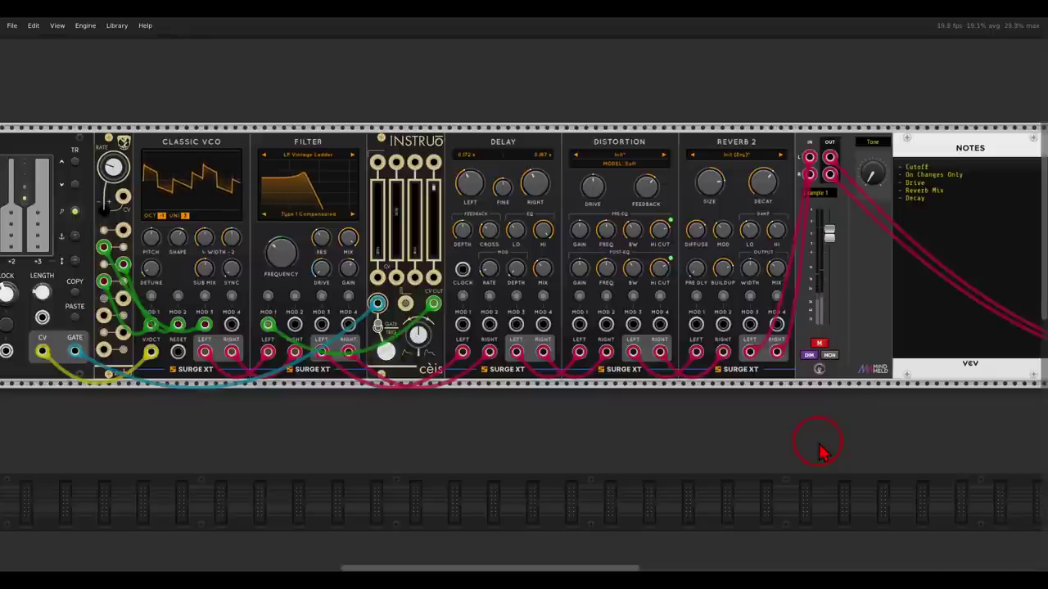
Unmute the Example 1 channel at the output of the Prob-Key and Surge XT patch
scroll(687, 482, "left", 1)
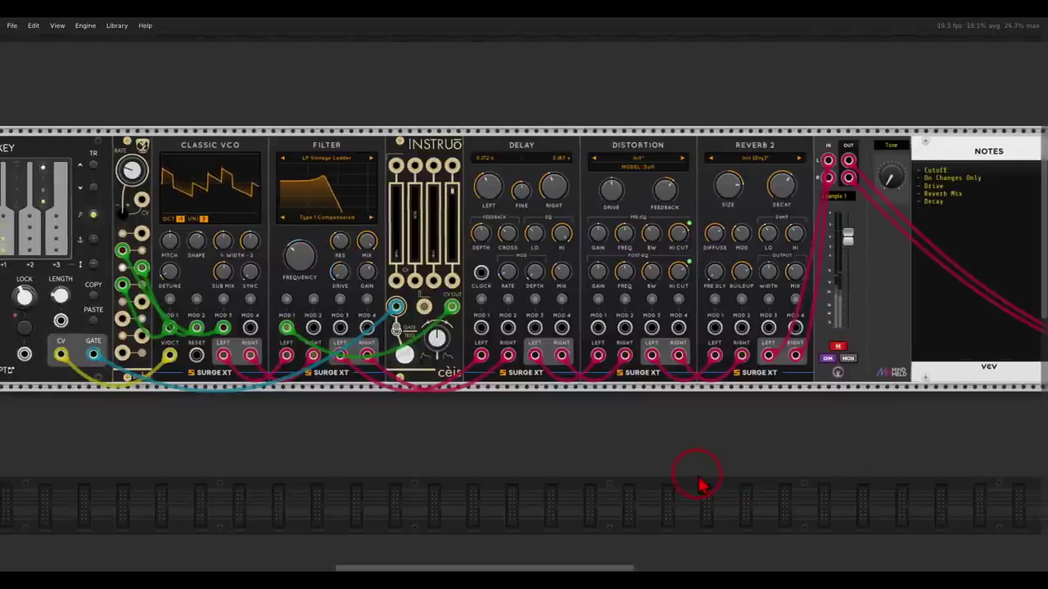
scroll(622, 474, "left", 3)
scroll(654, 469, "left", 2)
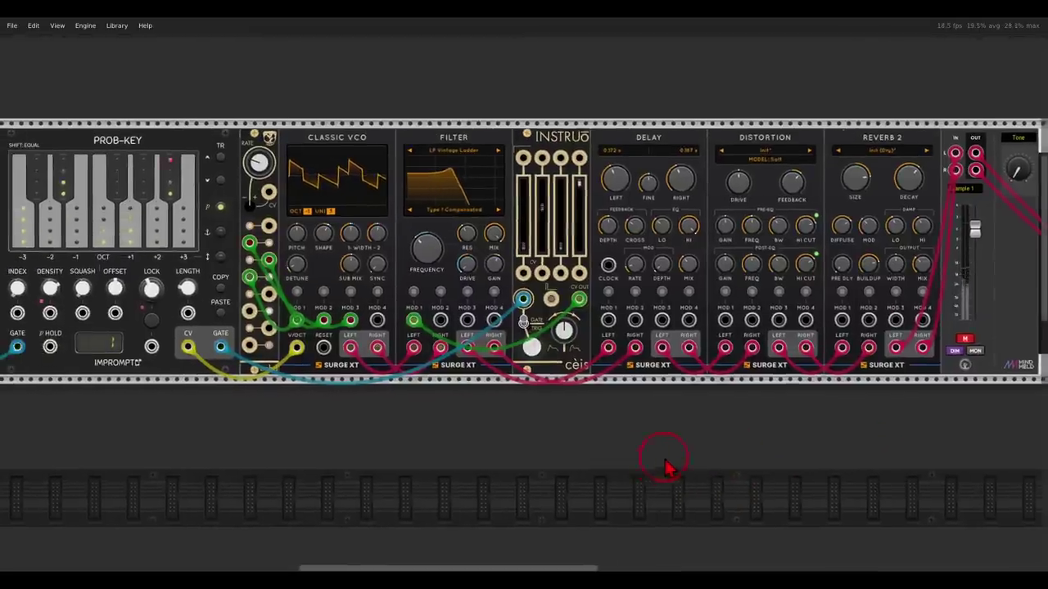
scroll(216, 440, "left", 1)
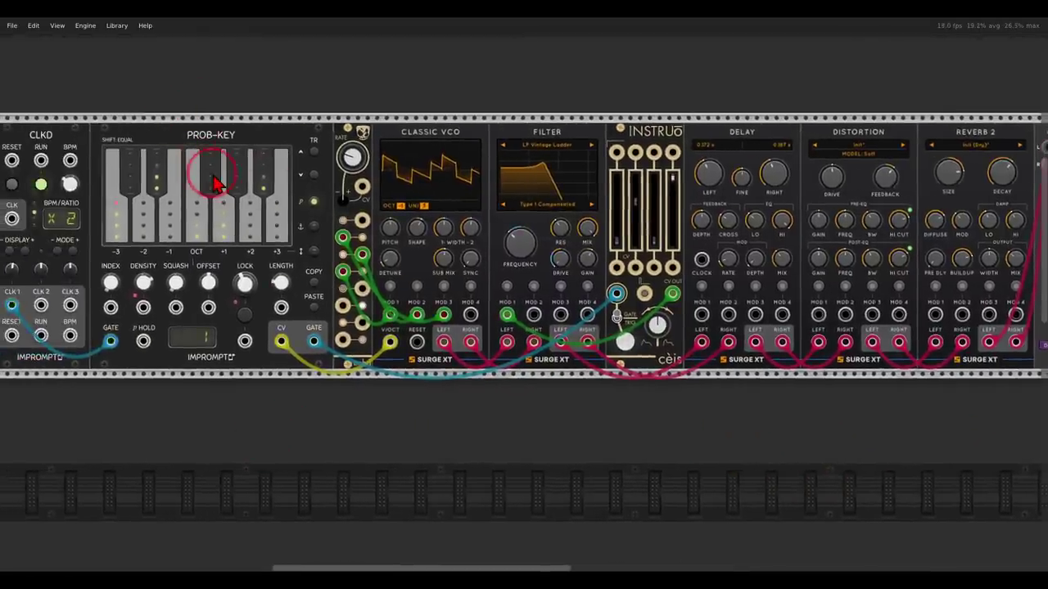
scroll(549, 420, "right", 6)
left_click(736, 337)
scroll(376, 431, "left", 2)
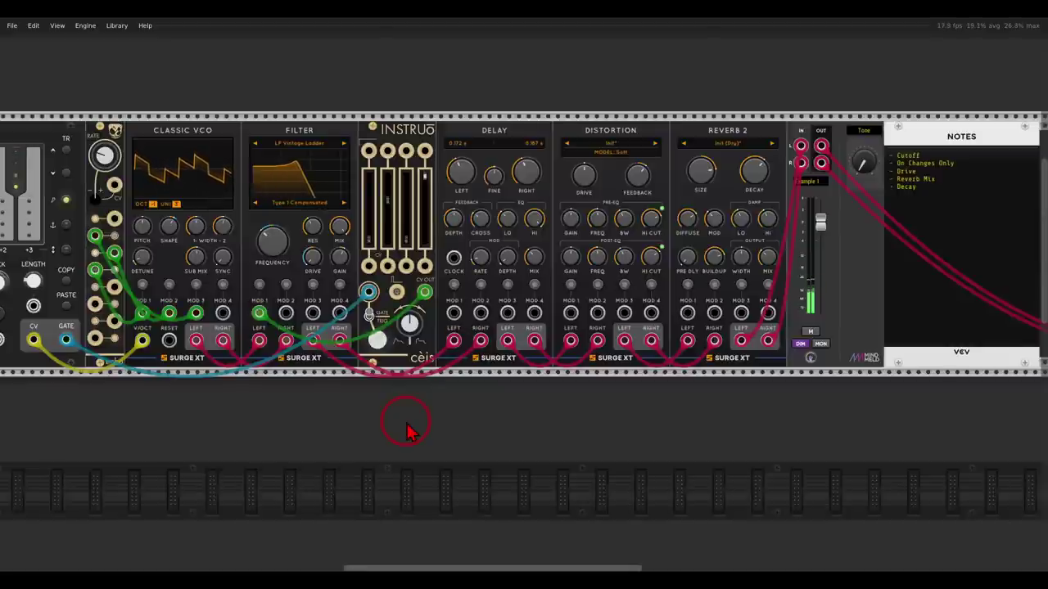
Assign Map 1 of the PatchMaster Tone knob to the Surge XT Filter's Frequency
scroll(643, 466, "right", 3)
scroll(761, 275, "up", 4)
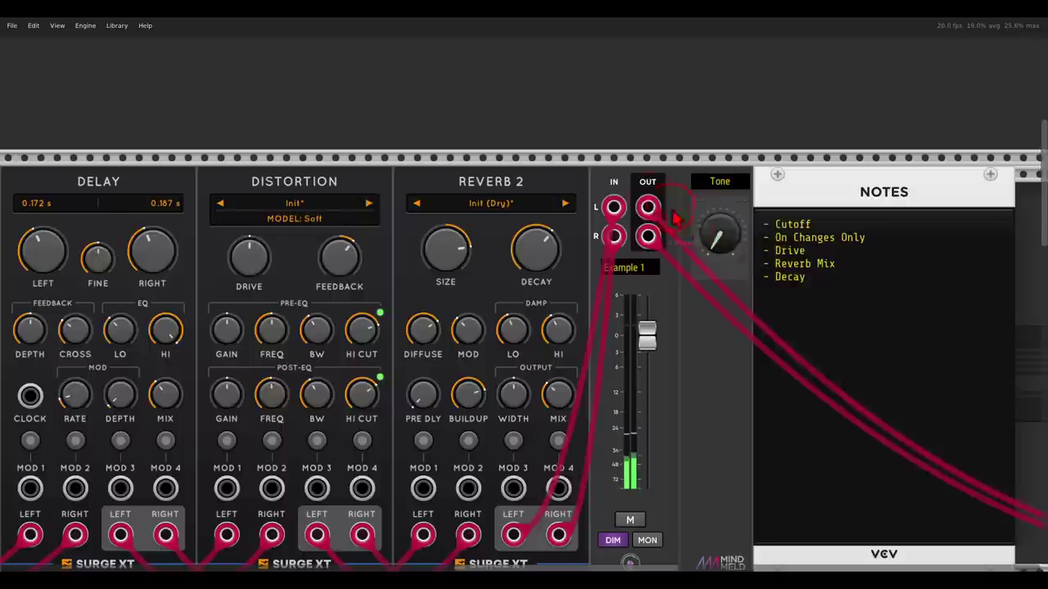
left_click_drag(594, 171, 748, 101)
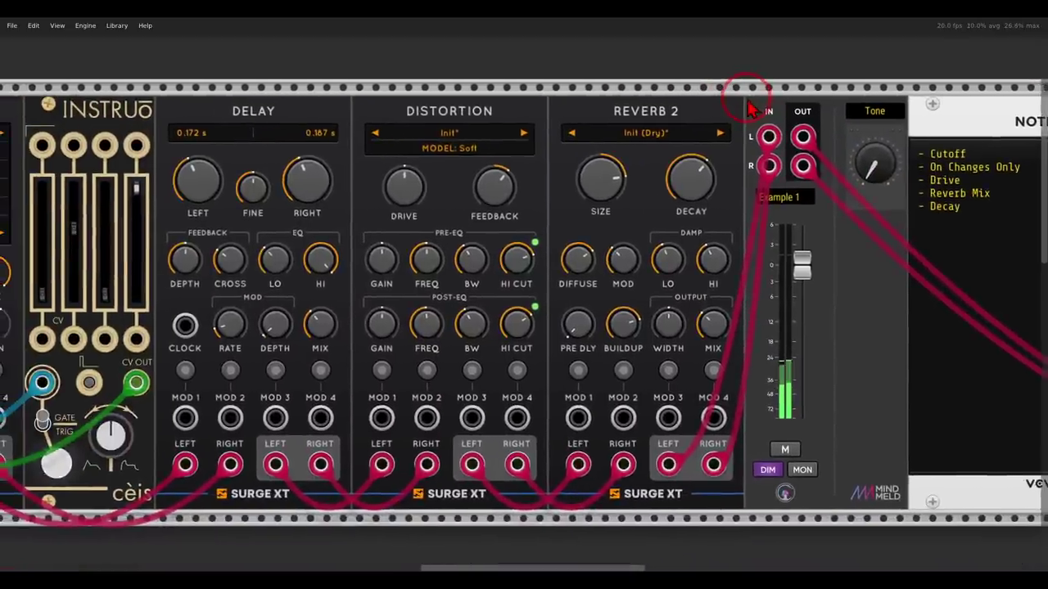
scroll(681, 141, "down", 1)
left_click_drag(655, 113, 718, 102)
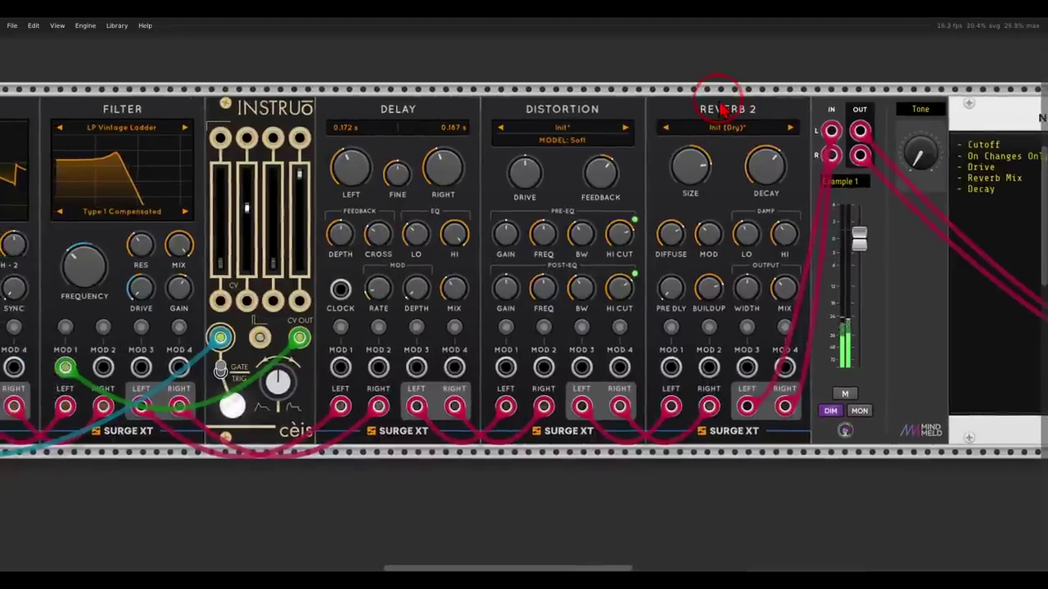
right_click(905, 185)
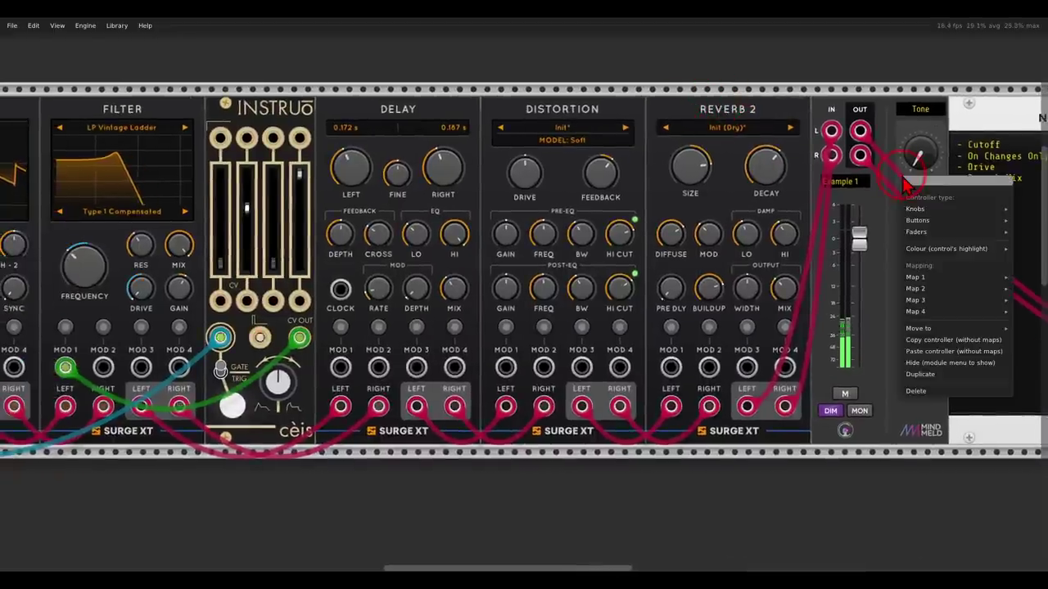
mouse_move(917, 276)
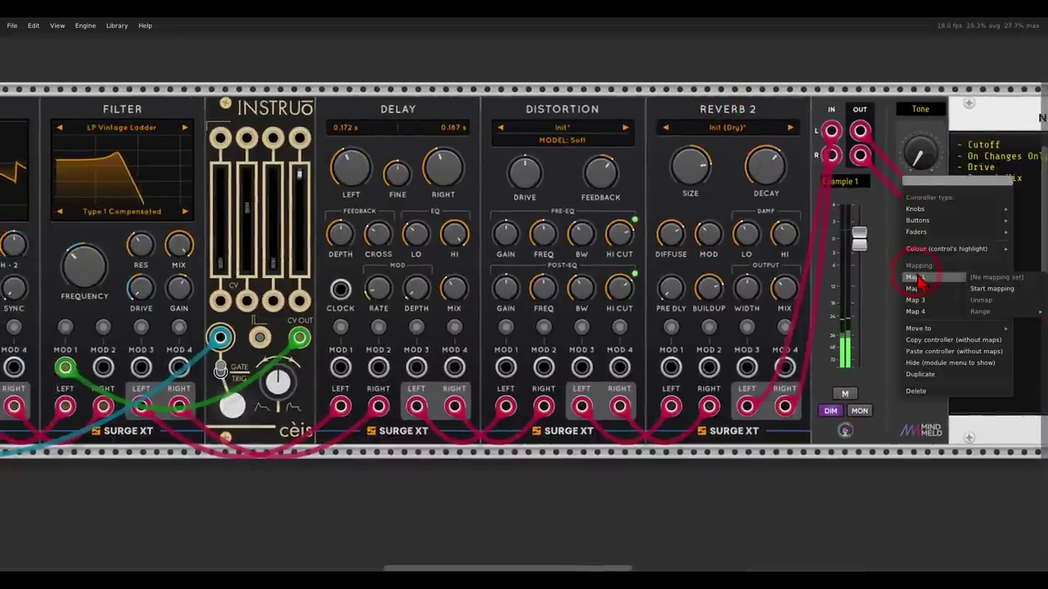
left_click(991, 291)
left_click(84, 265)
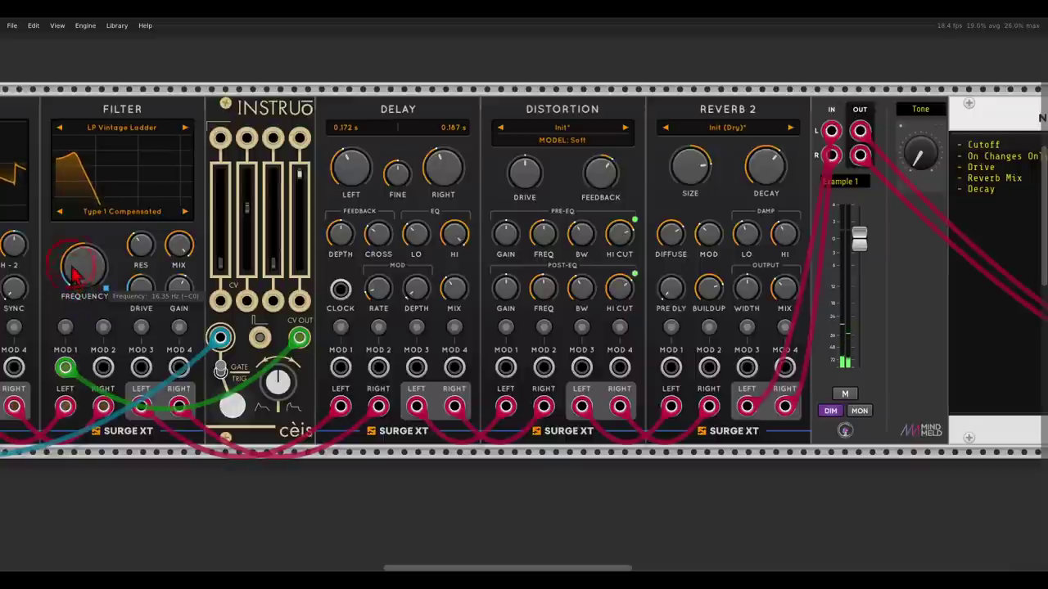
Raise the minimum of the Tone knob's Map 1 range for the filter Frequency, leaving the maximum at 100%
right_click(897, 178)
left_click(887, 111)
left_click_drag(857, 110, 825, 110)
scroll(829, 115, "right", 5)
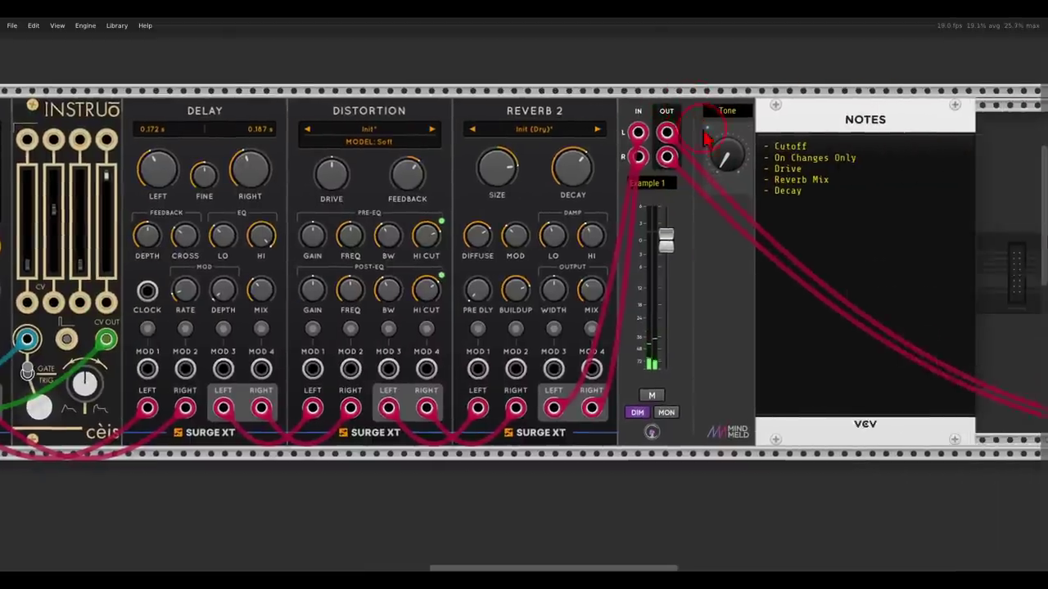
scroll(798, 194, "left", 4)
scroll(799, 194, "down", 1)
scroll(795, 186, "down", 1)
left_click_drag(826, 197, 755, 201)
right_click(768, 169)
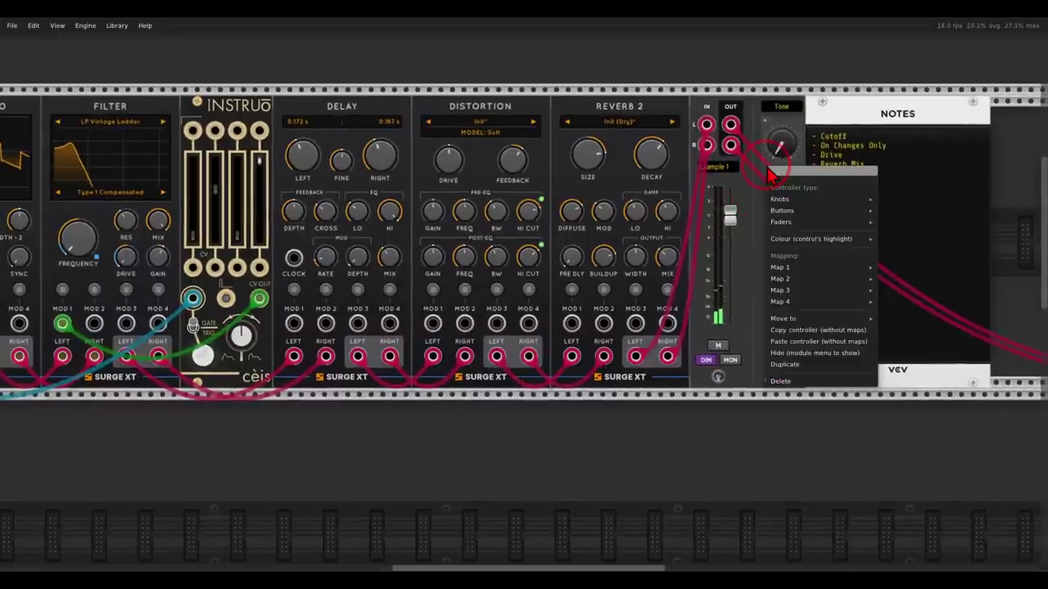
mouse_move(776, 270)
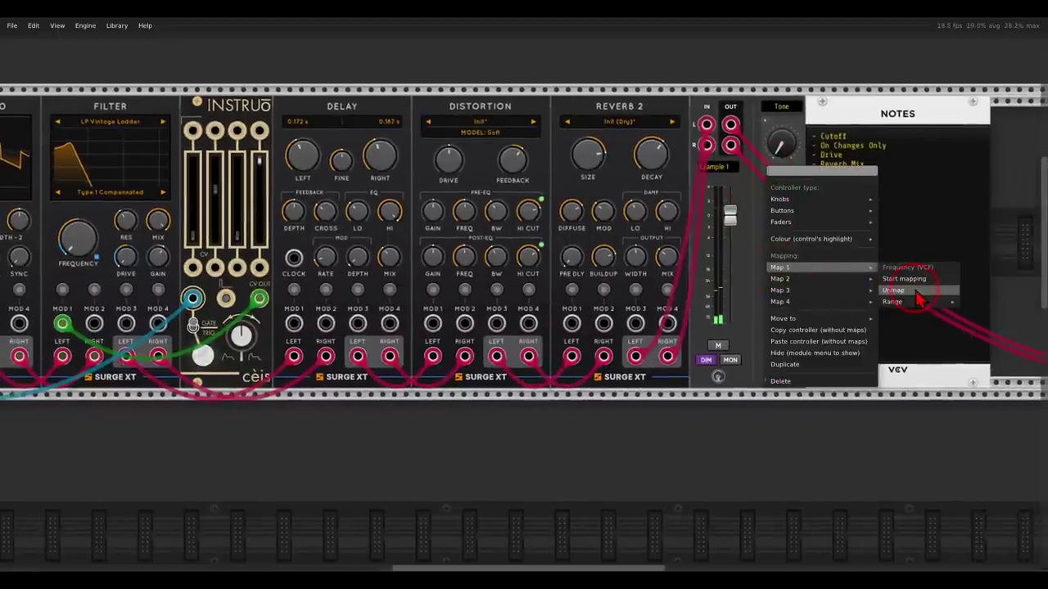
mouse_move(907, 303)
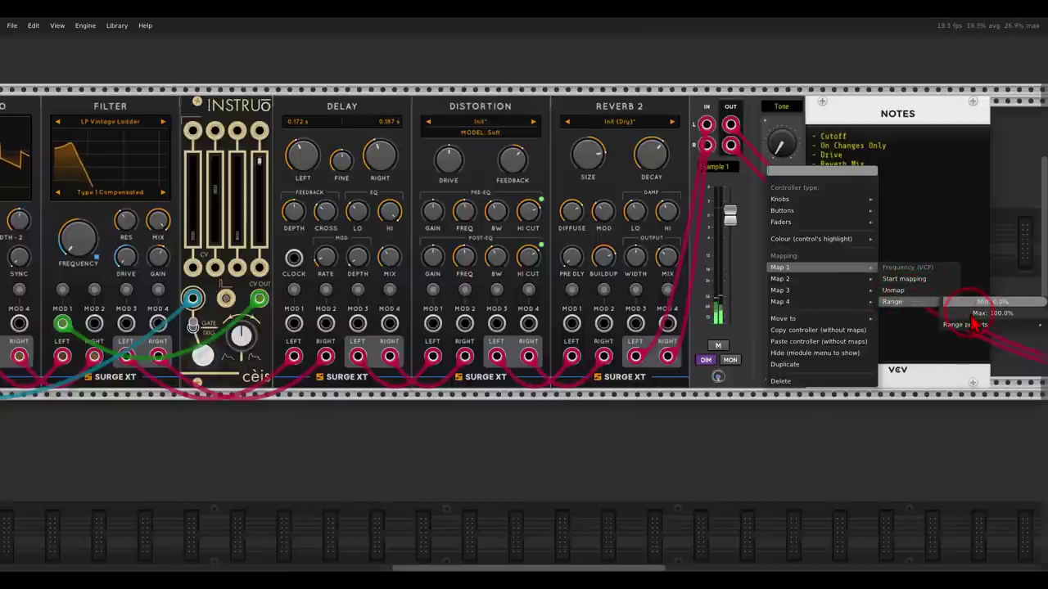
mouse_move(970, 325)
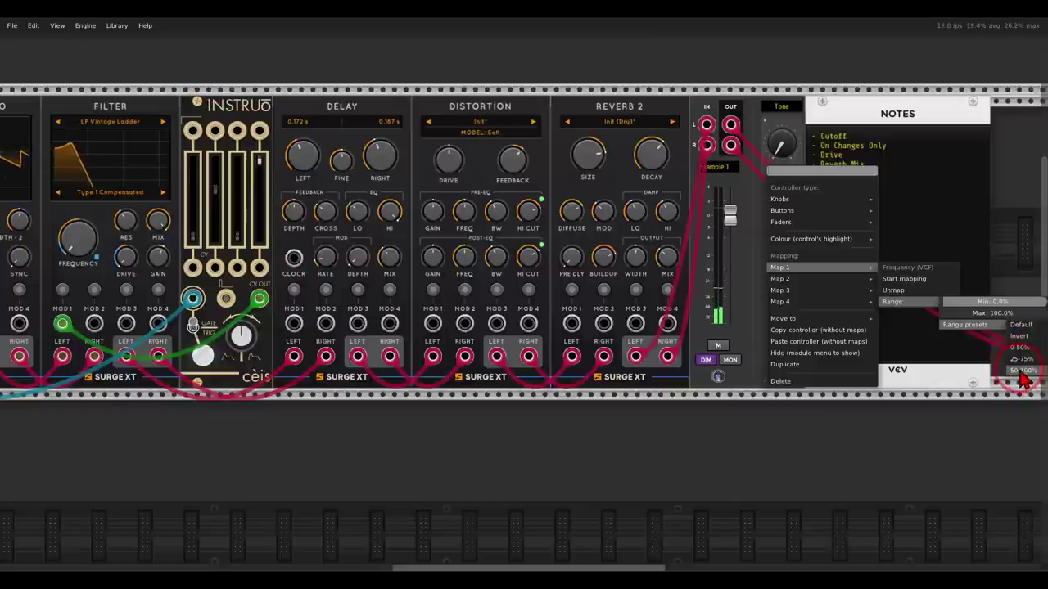
left_click_drag(952, 309, 1031, 307)
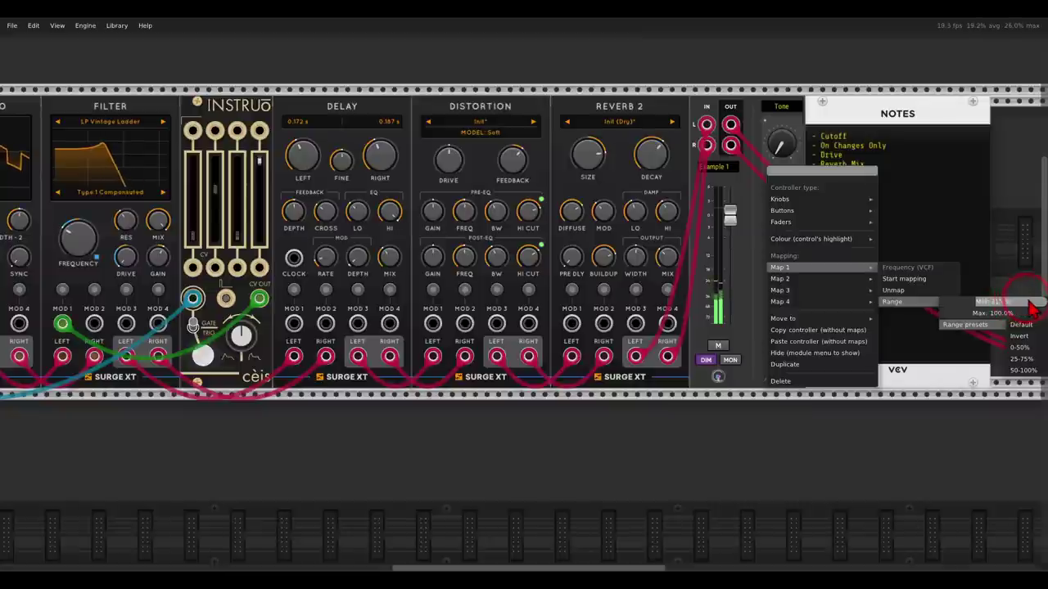
left_click(1005, 215)
Sweep the Tone knob up and back to zero to test the limited filter Frequency range
left_click_drag(780, 157, 831, 330)
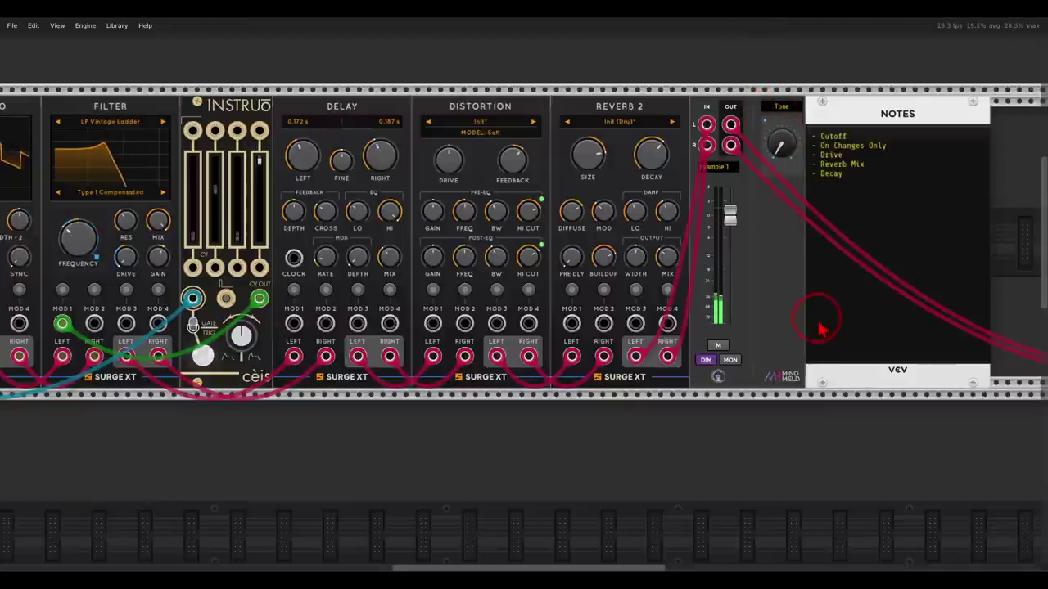
left_click(91, 244)
left_click(70, 236)
left_click(784, 154)
left_click_drag(785, 157, 783, 211)
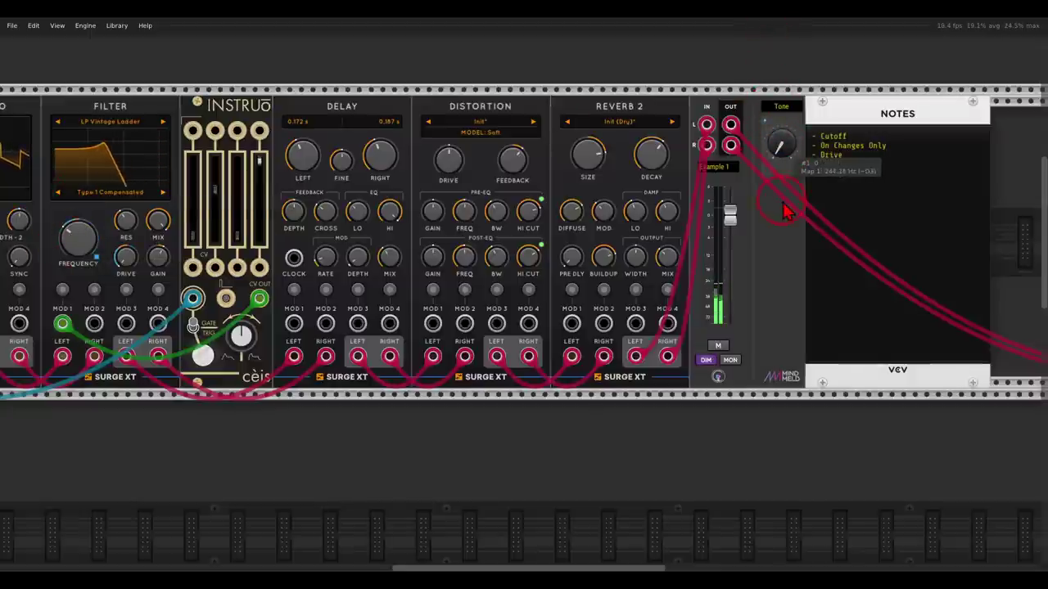
Examine the Precision settings of the PatchMaster module, including On changes only
right_click(763, 257)
mouse_move(786, 449)
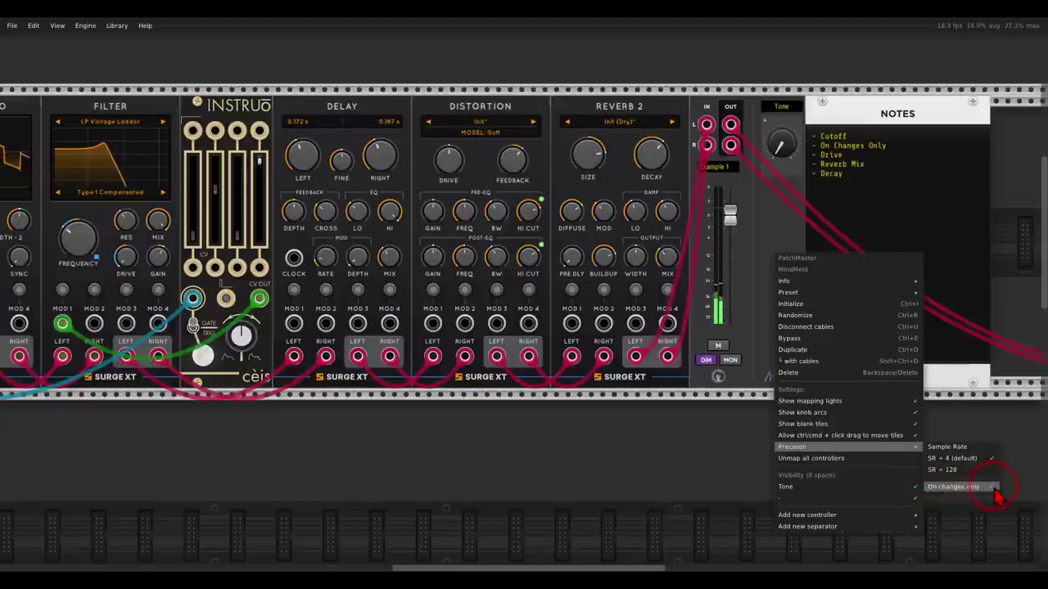
left_click(663, 429)
Turn the mapped filter Frequency knob directly and nudge the Tone knob to compare how each one controls the cutoff
mouse_move(780, 151)
left_mouse_down()
mouse_move(771, 40)
mouse_move(781, 167)
left_mouse_up()
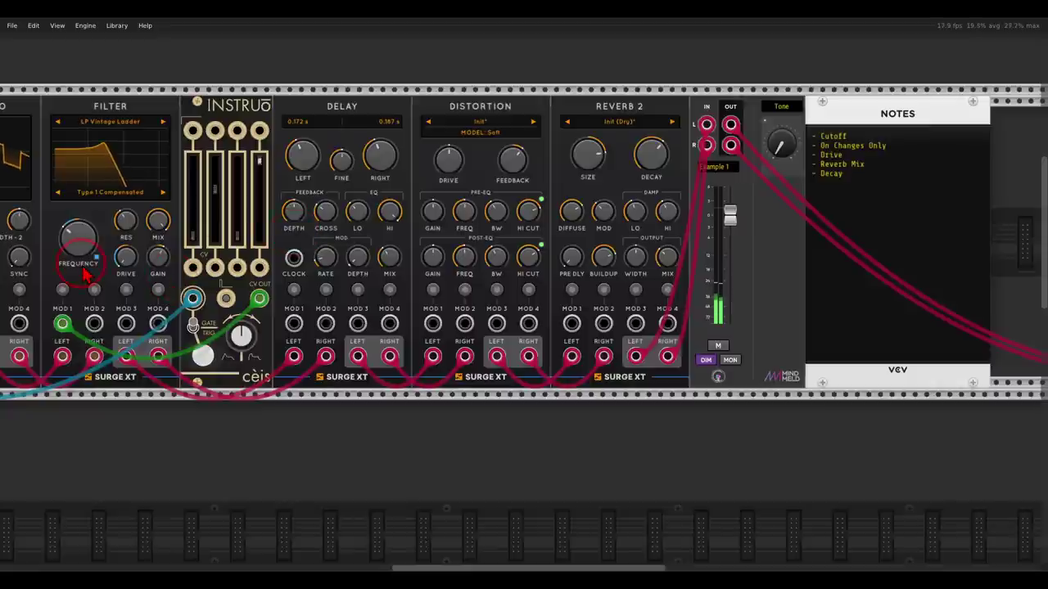
left_click_drag(81, 235, 66, 170)
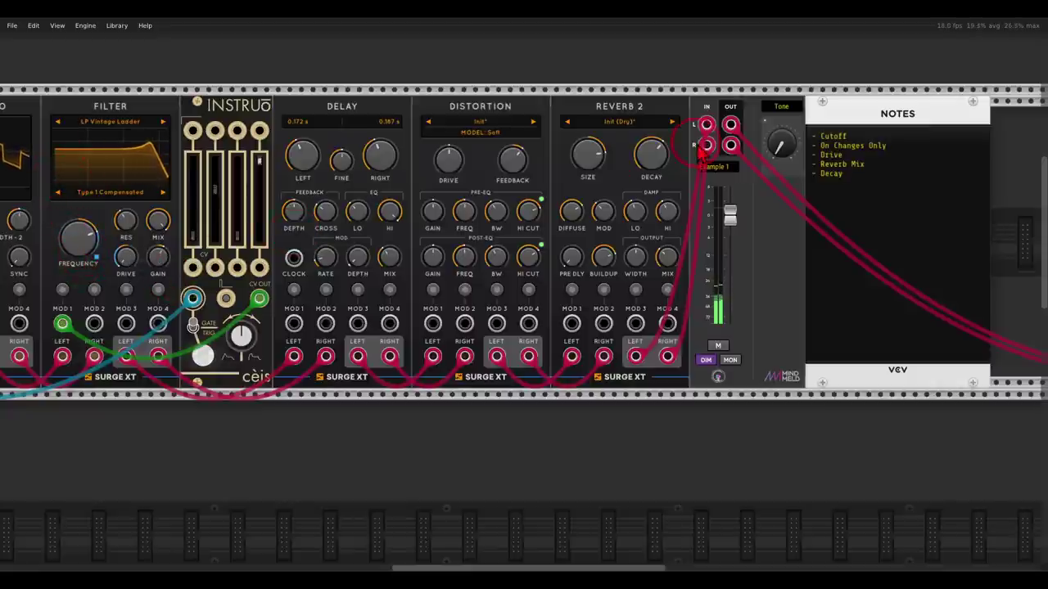
left_click_drag(781, 145, 78, 238)
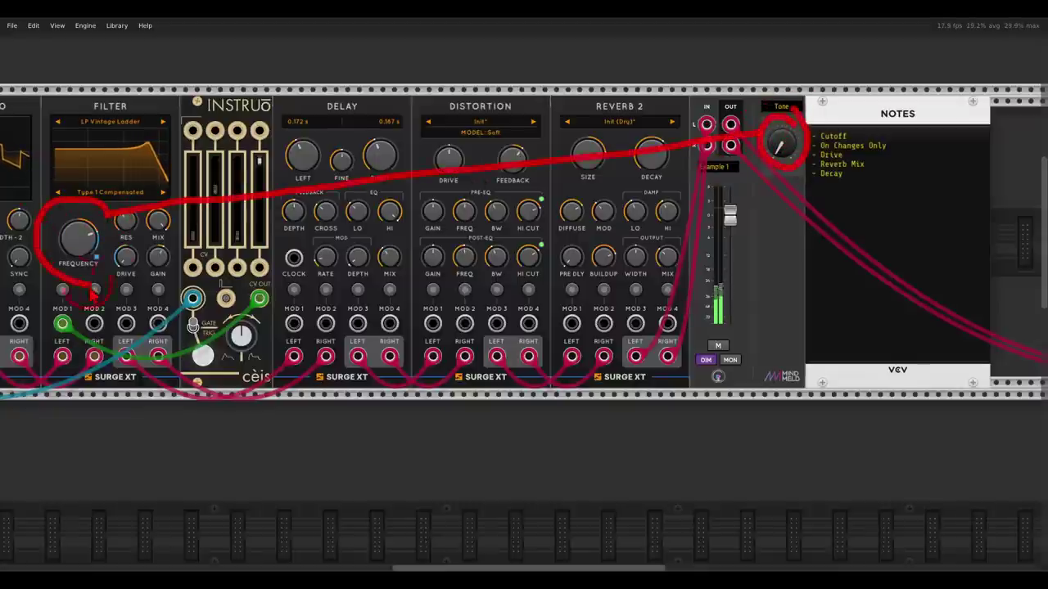
key("super+shift+F11")
left_click(788, 150)
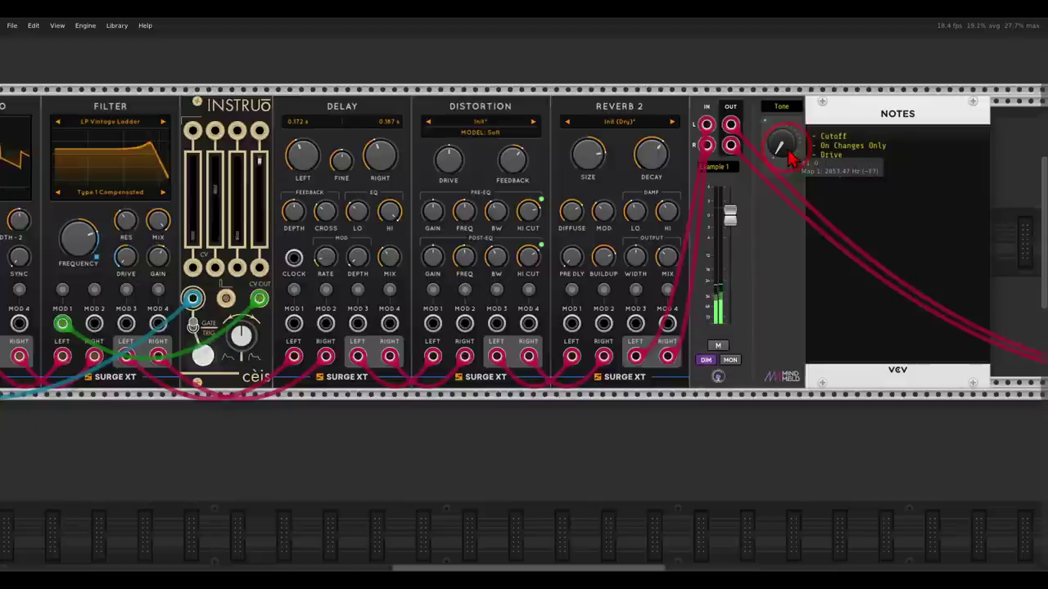
left_click_drag(791, 160, 787, 155)
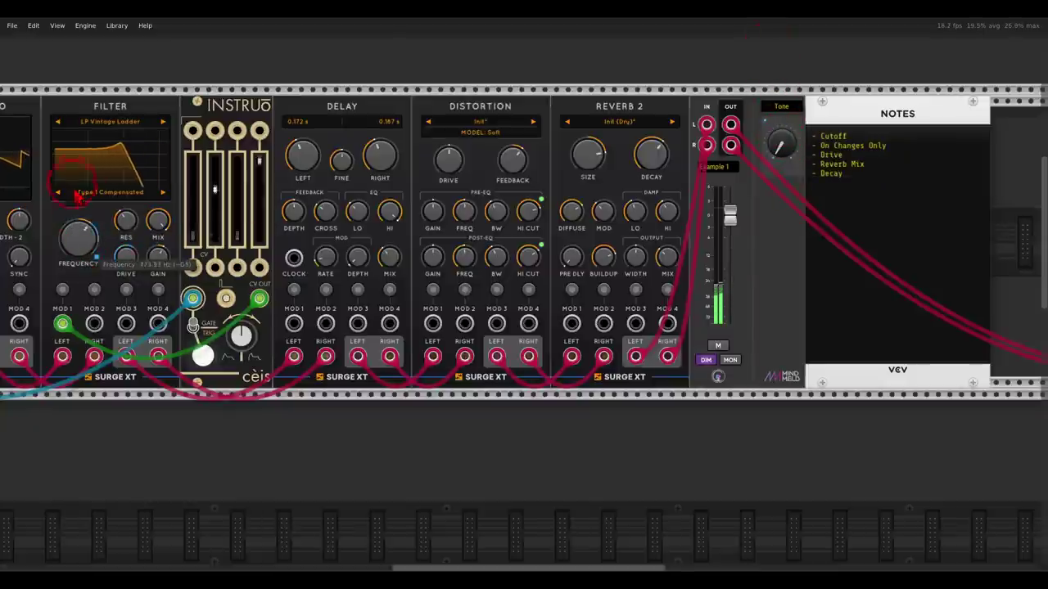
Turn off the On changes only precision option of the PatchMaster module
right_click(774, 237)
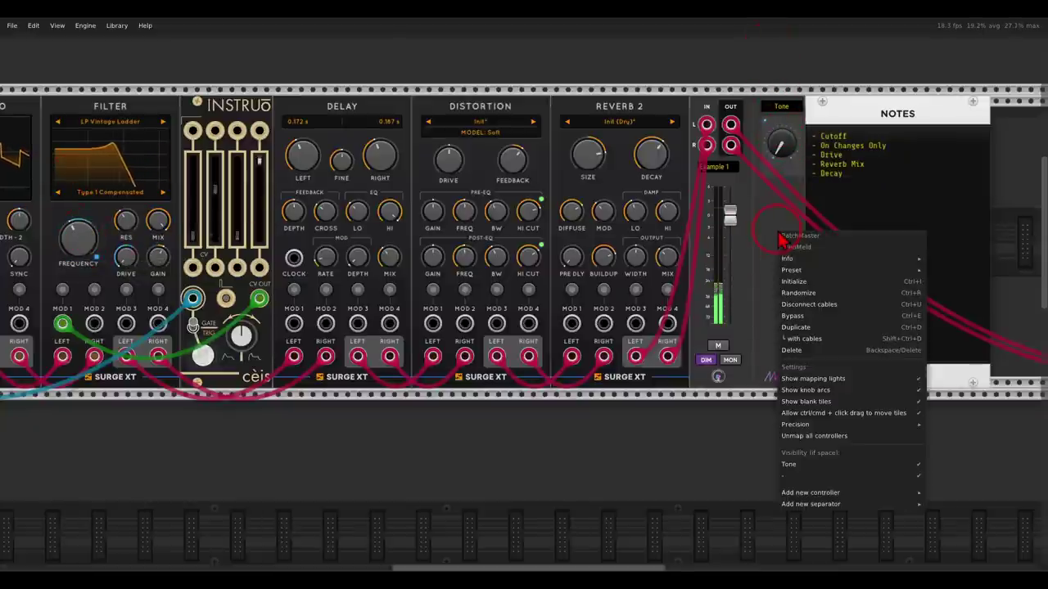
mouse_move(827, 424)
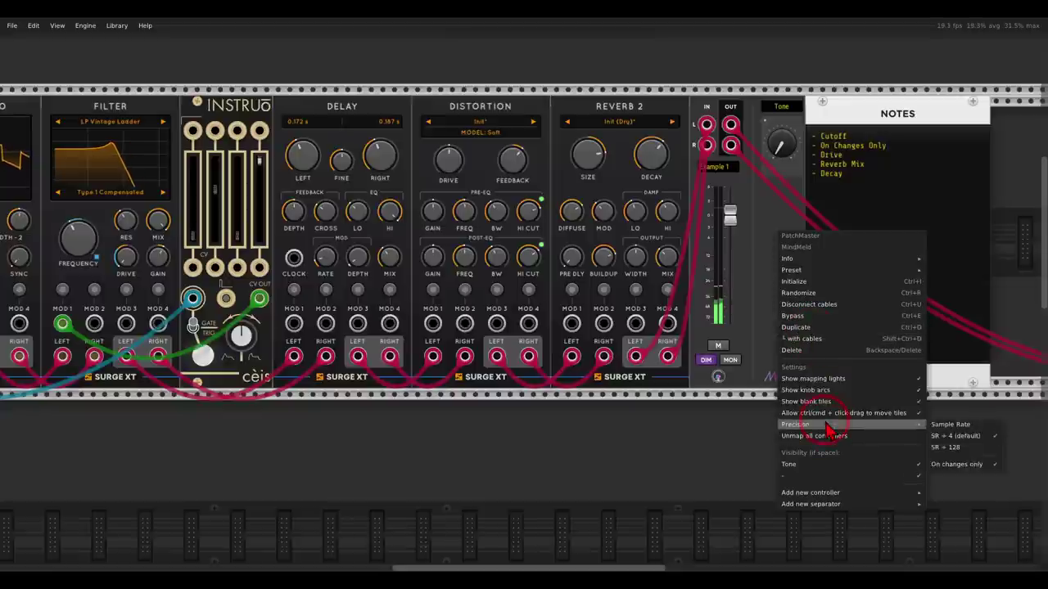
left_click(954, 465)
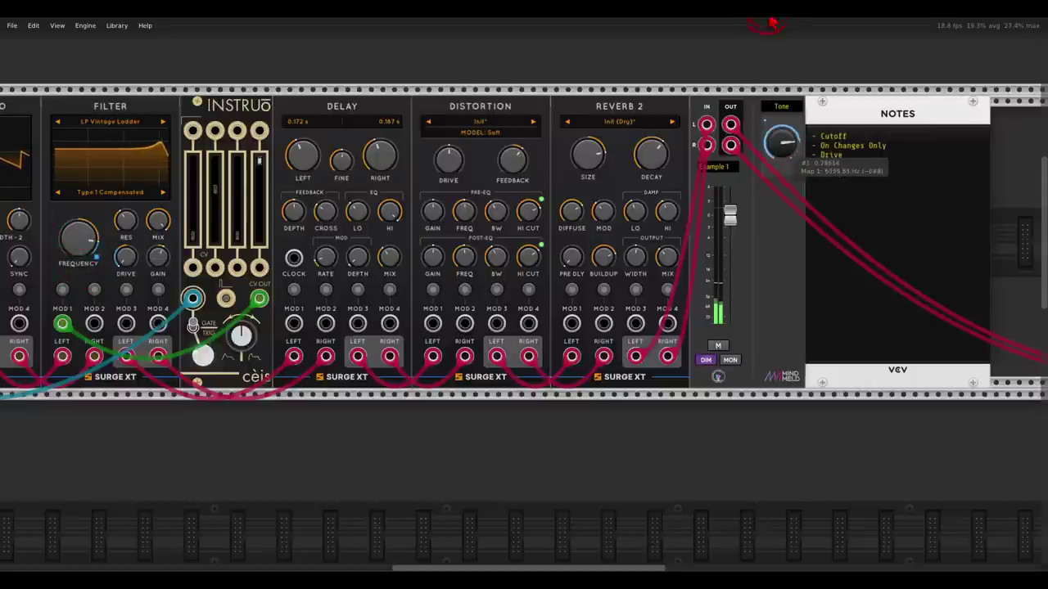
Re-enable On changes only in the PatchMaster's Precision settings
right_click(779, 221)
mouse_move(784, 408)
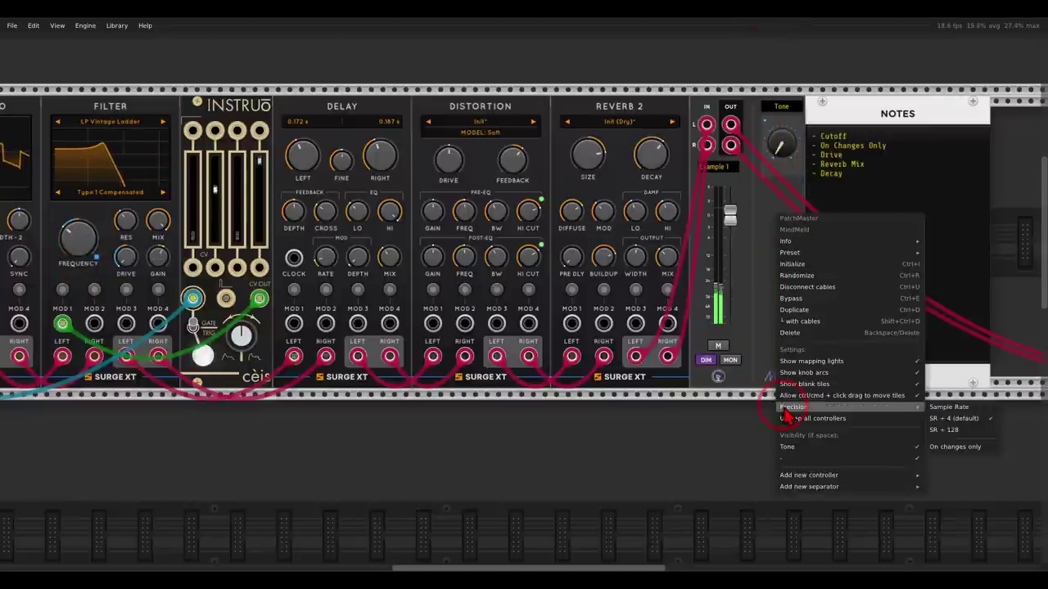
left_click(948, 447)
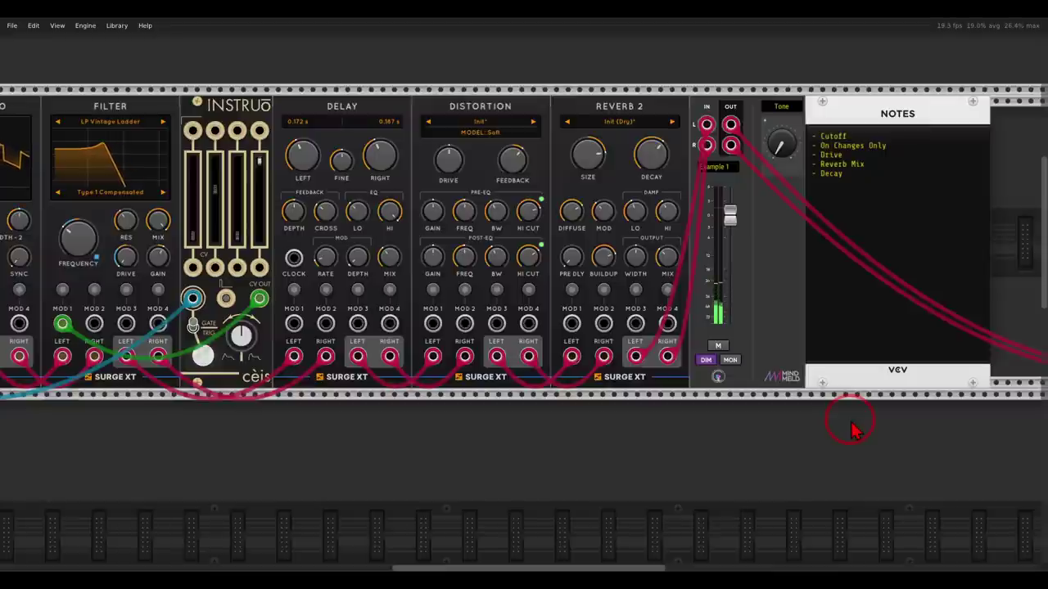
Assign Map 2 of the Tone knob to the Drive of the Surge XT Distortion
left_click_drag(663, 432, 747, 432)
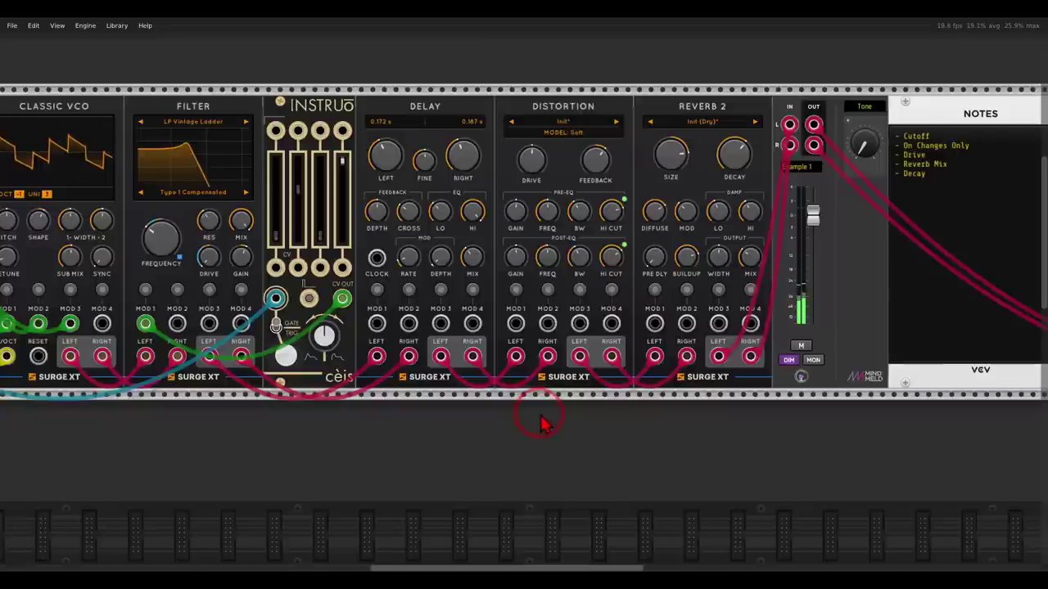
mouse_move(540, 179)
left_click_drag(534, 153, 534, 163)
right_click(848, 170)
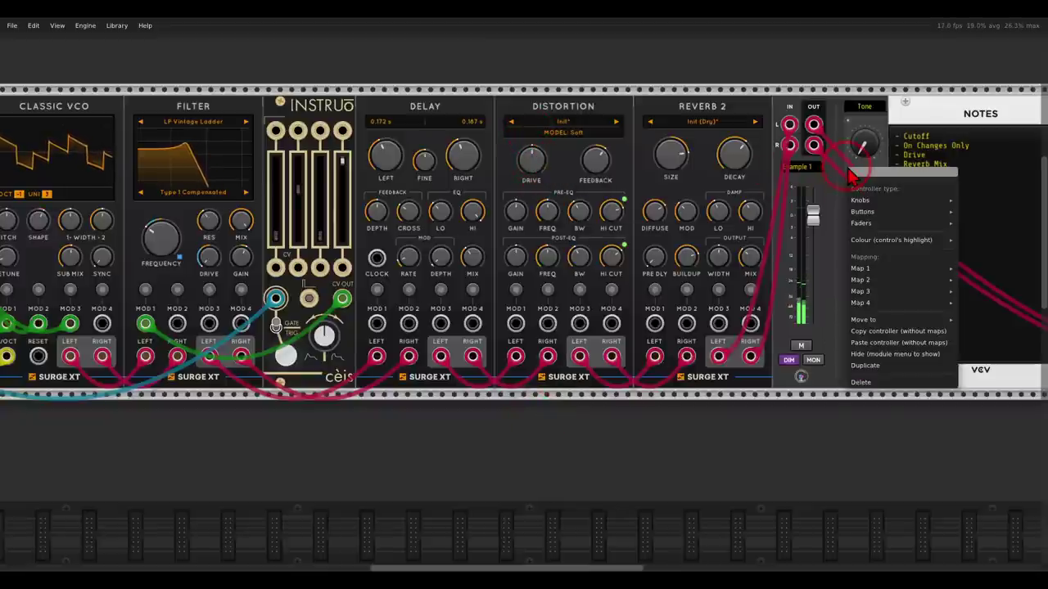
mouse_move(886, 281)
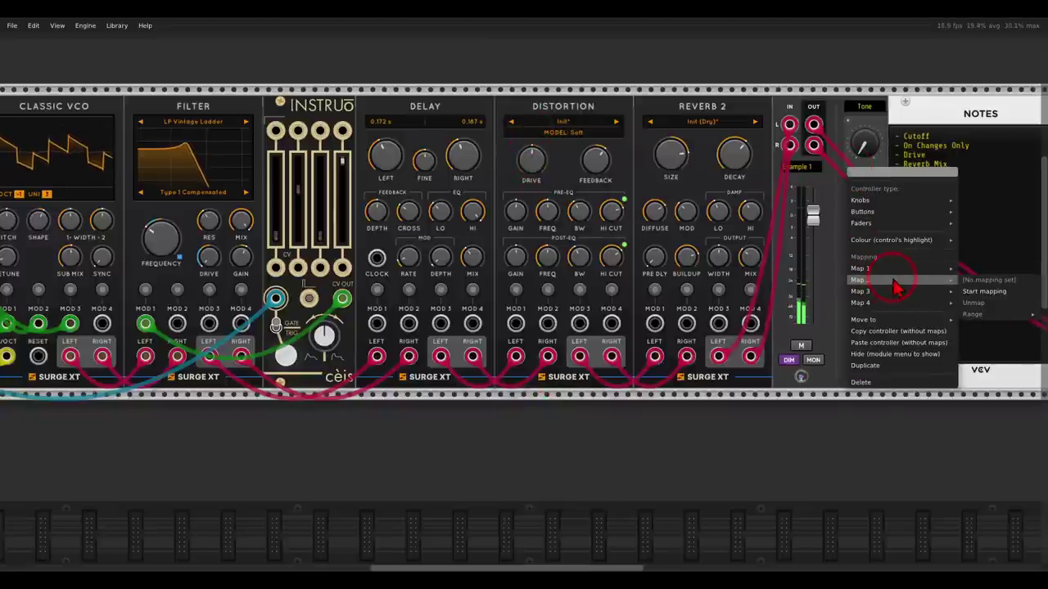
left_click(984, 292)
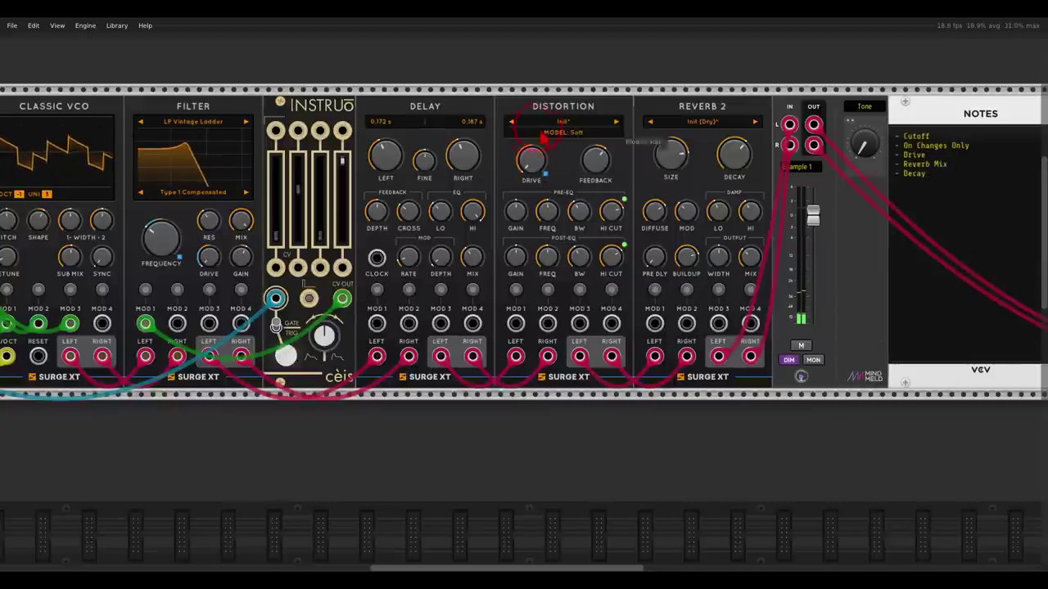
left_click(532, 162)
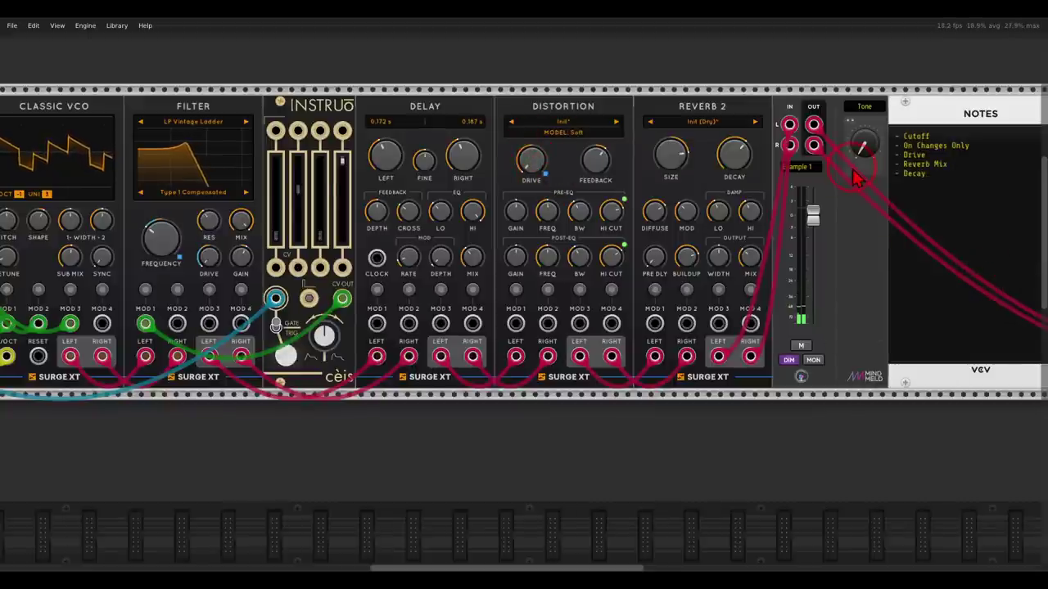
Apply the 50-100% range preset to Map 2 (Distortion Drive) of the Tone knob
right_click(853, 169)
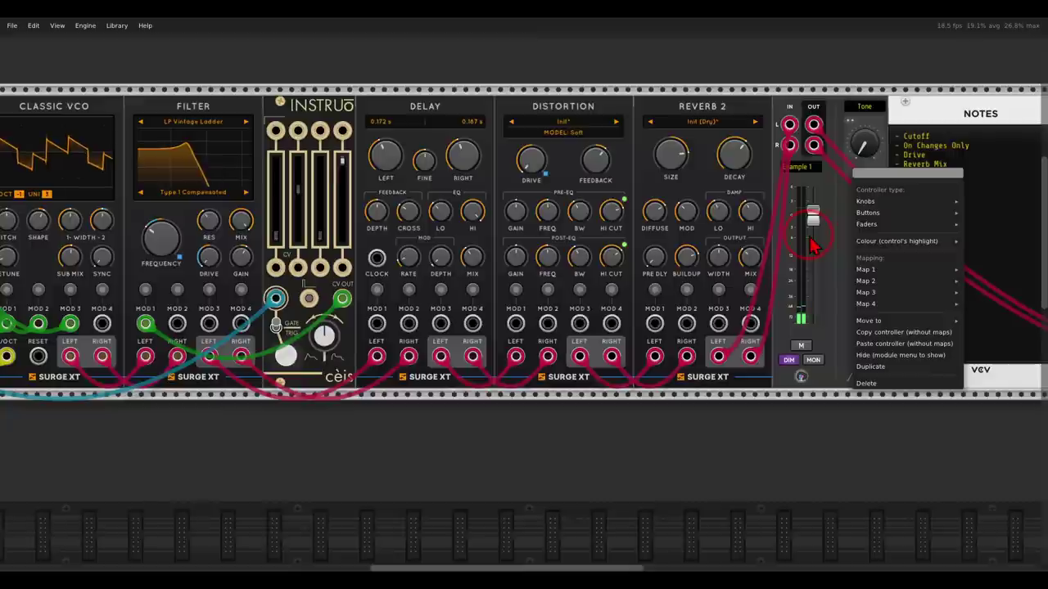
mouse_move(860, 284)
mouse_move(978, 316)
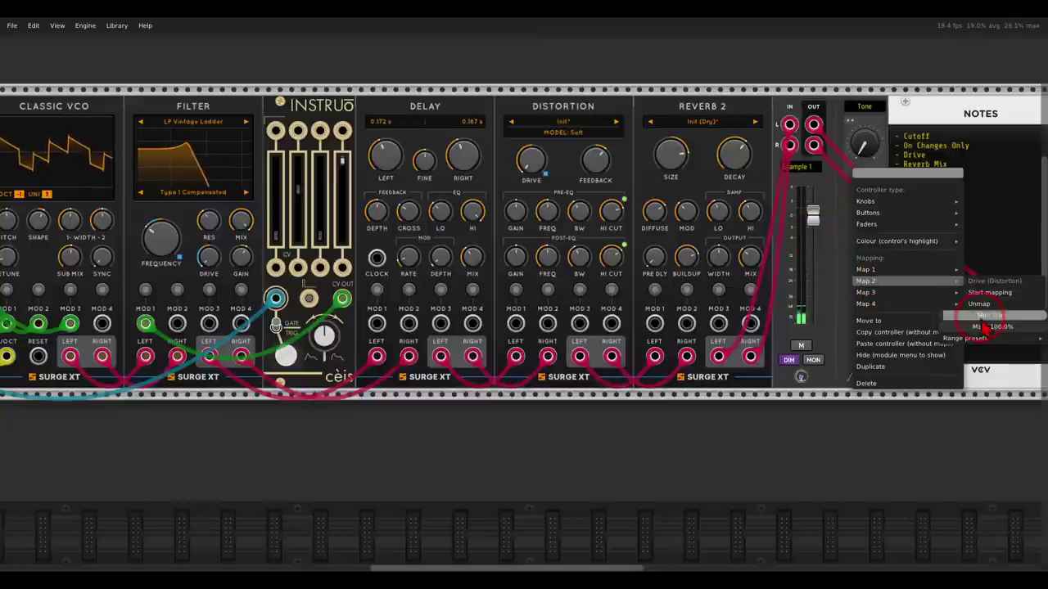
mouse_move(978, 340)
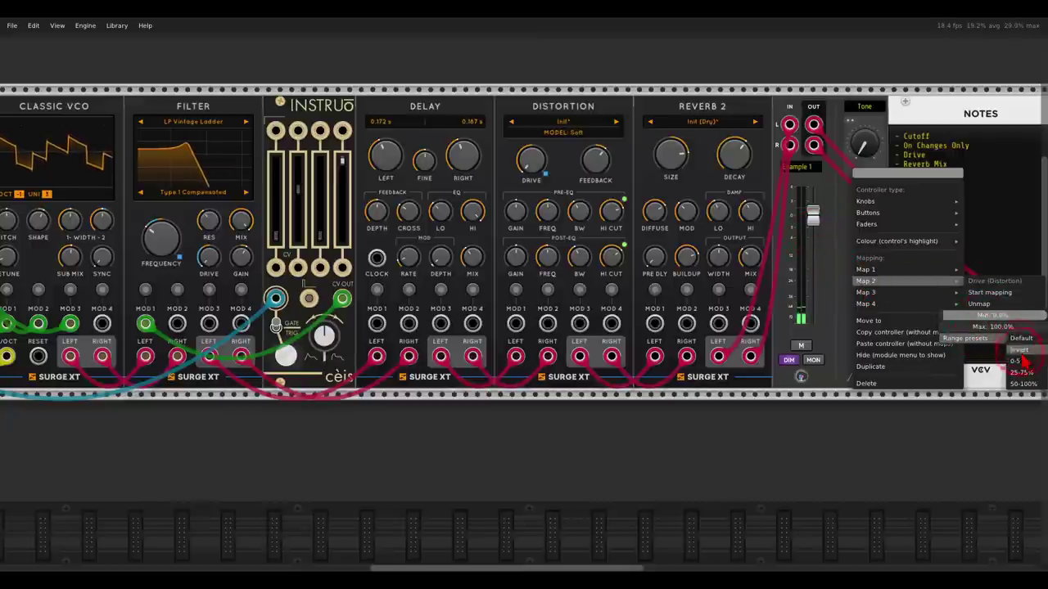
left_click(1015, 385)
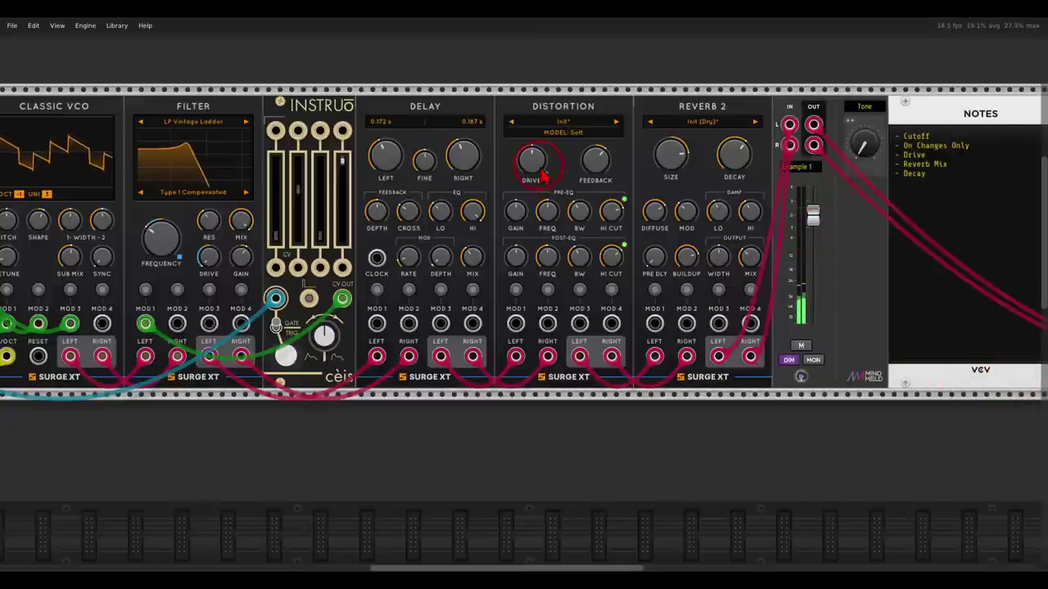
Check the range limits of the Tone knob's Map 2 and turn the knob up to hear the distortion drive respond
right_click(855, 181)
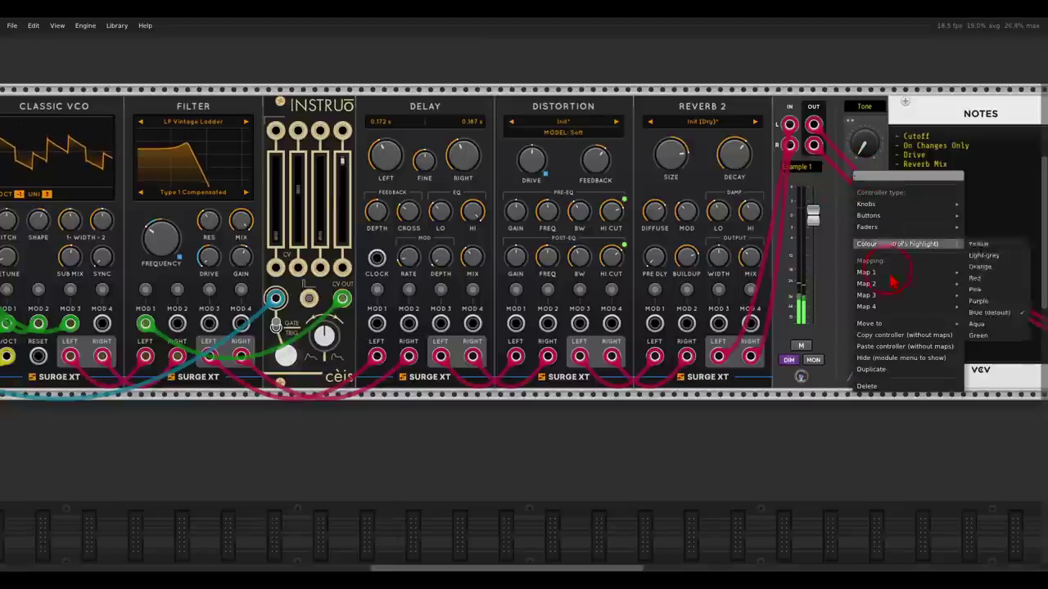
mouse_move(892, 285)
left_click(995, 319)
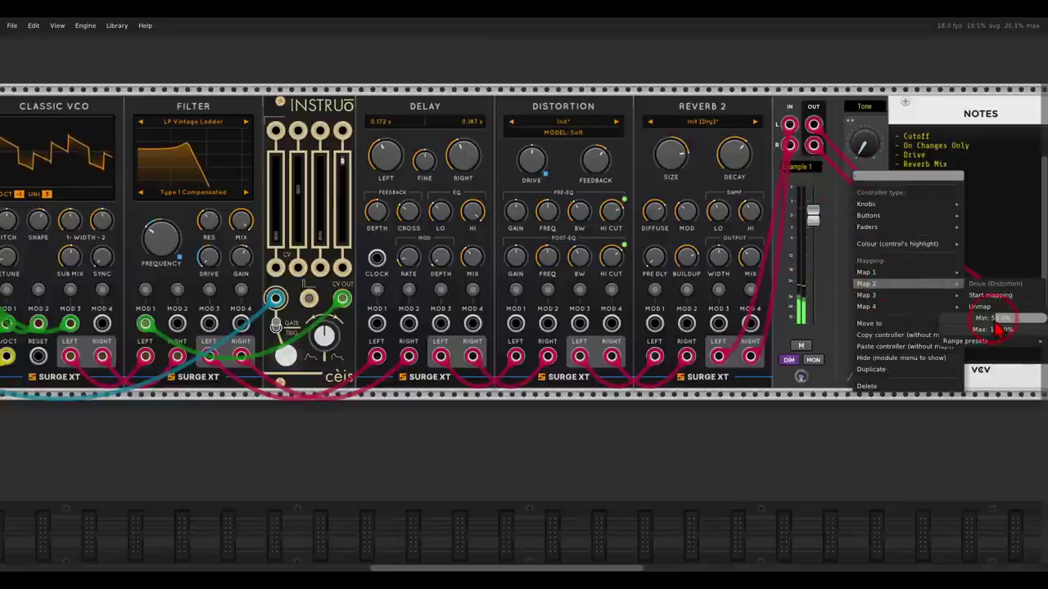
left_click(875, 53)
left_click_drag(864, 151, 846, 106)
Lower the maximum of the Tone knob's Map 2 Drive range and sweep the knob to hear the reduced distortion
right_click(862, 168)
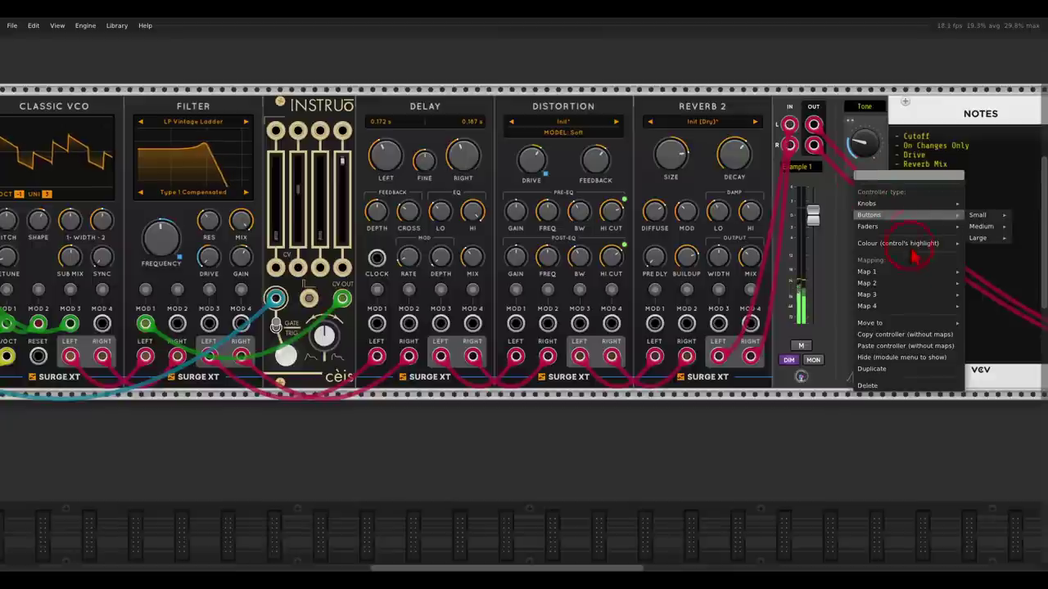
mouse_move(905, 283)
left_click(997, 322)
left_click_drag(999, 325, 932, 342)
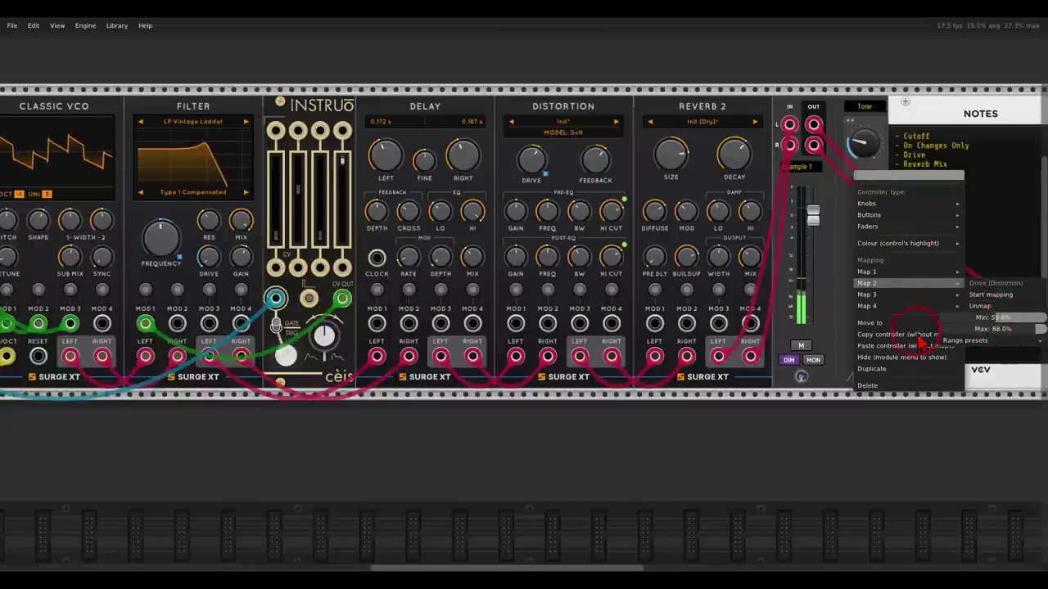
left_click_drag(839, 344, 794, 347)
left_click(842, 101)
left_click_drag(858, 150, 846, 239)
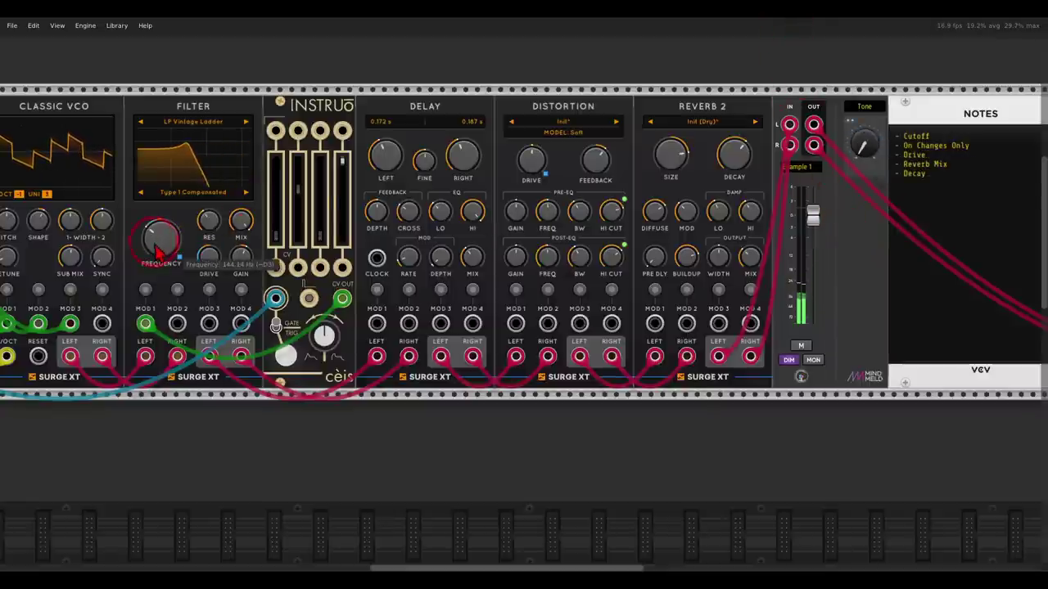
left_click_drag(860, 143, 867, 351)
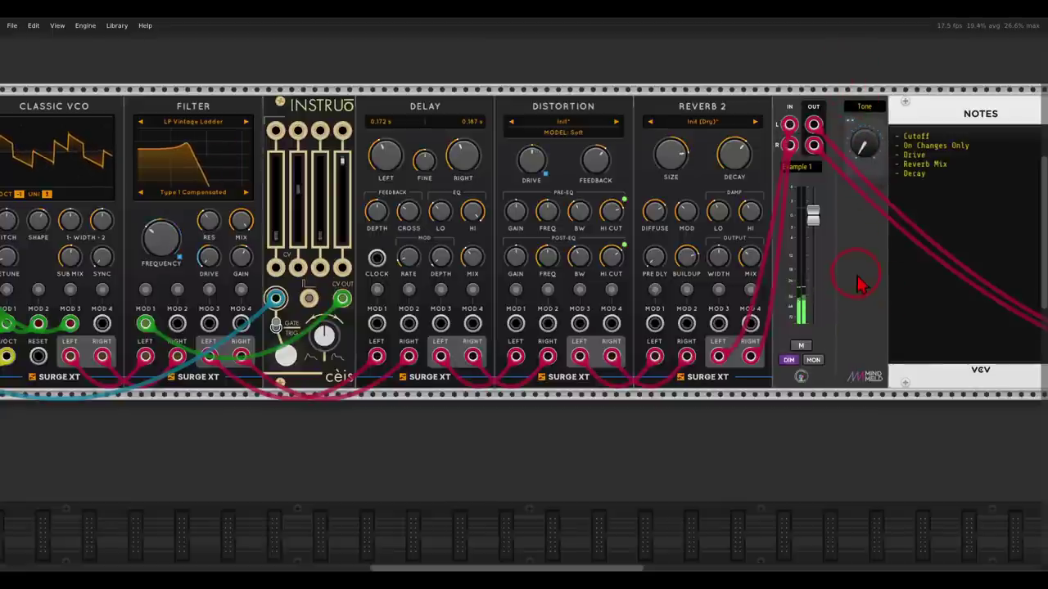
Assign Map 3 of the Tone knob to the Mix of Reverb 2
right_click(854, 182)
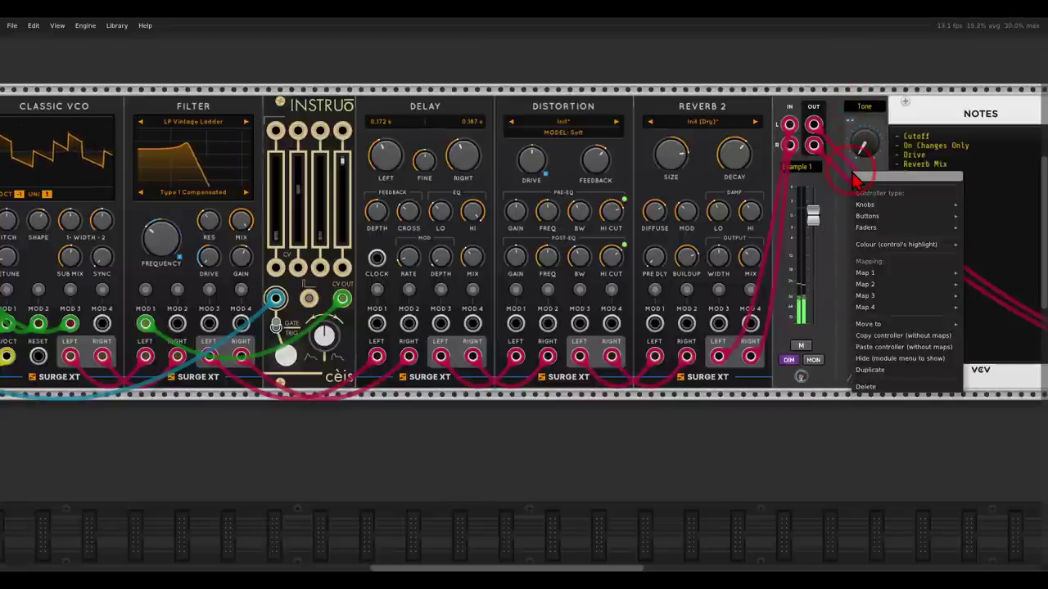
mouse_move(867, 295)
left_click(993, 310)
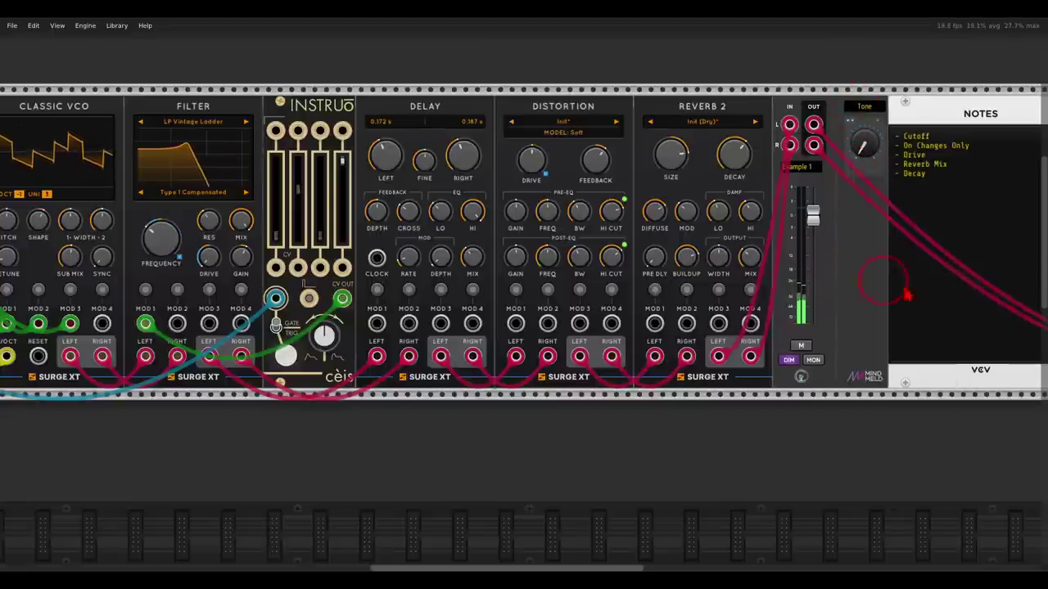
left_click(749, 259)
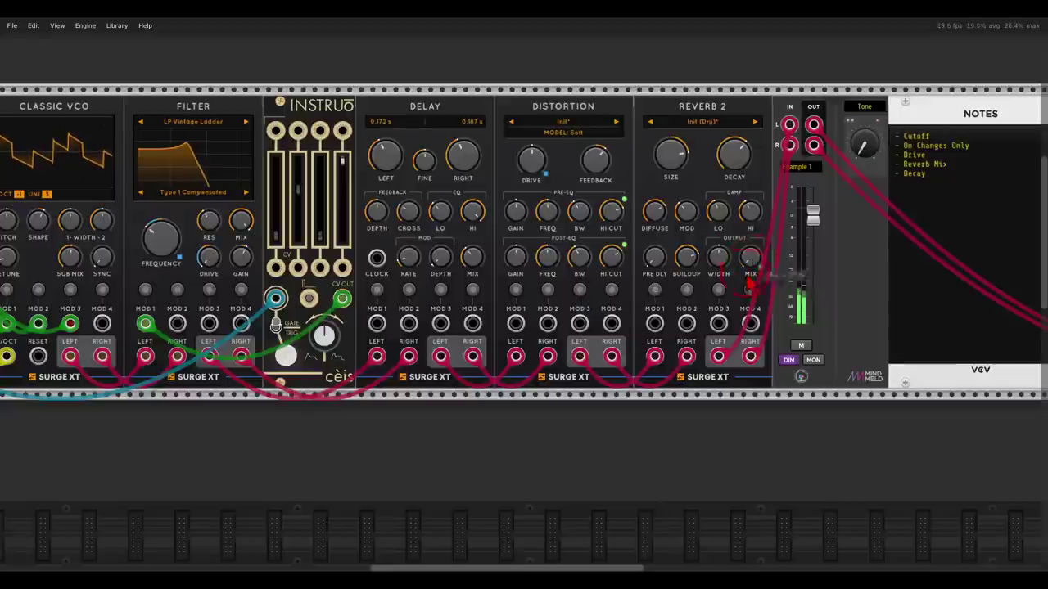
Set the Tone knob's Map 3 Reverb Mix range to a minimum of 25.7% and a maximum of about 75%
right_click(854, 179)
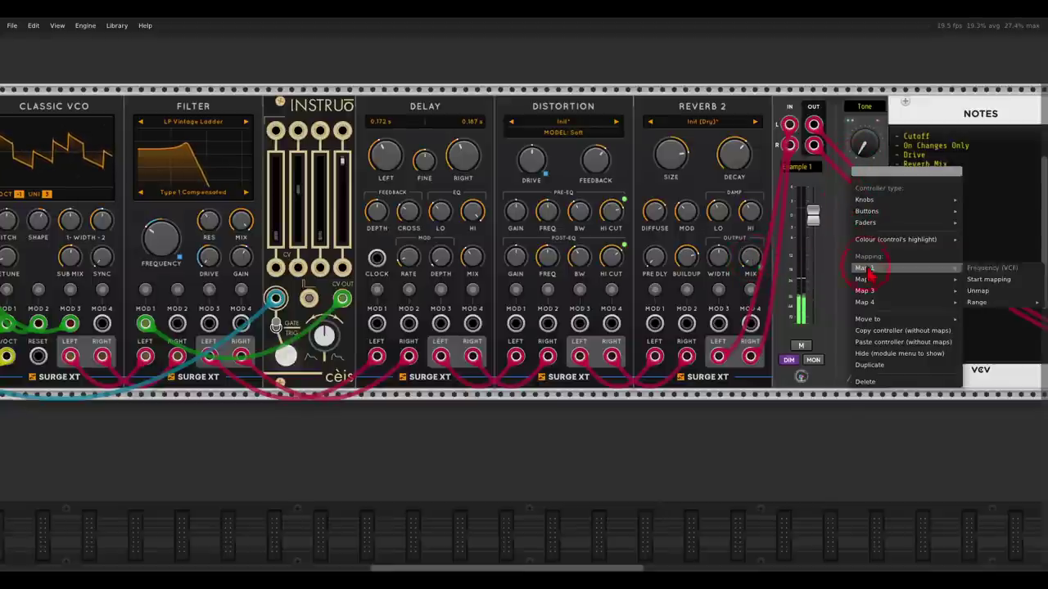
mouse_move(864, 295)
mouse_move(982, 326)
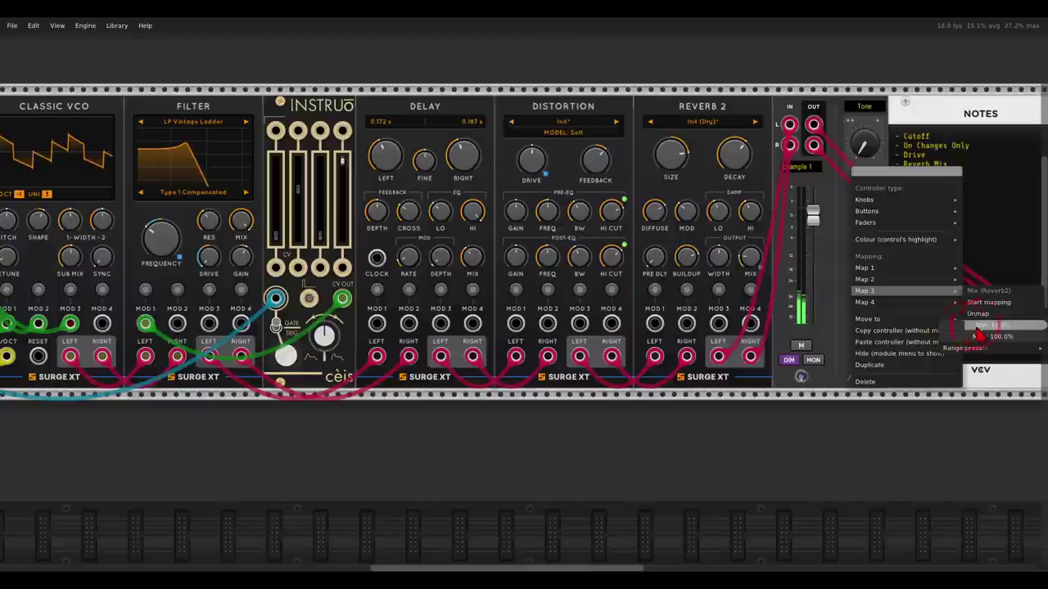
left_click_drag(1019, 323, 997, 339)
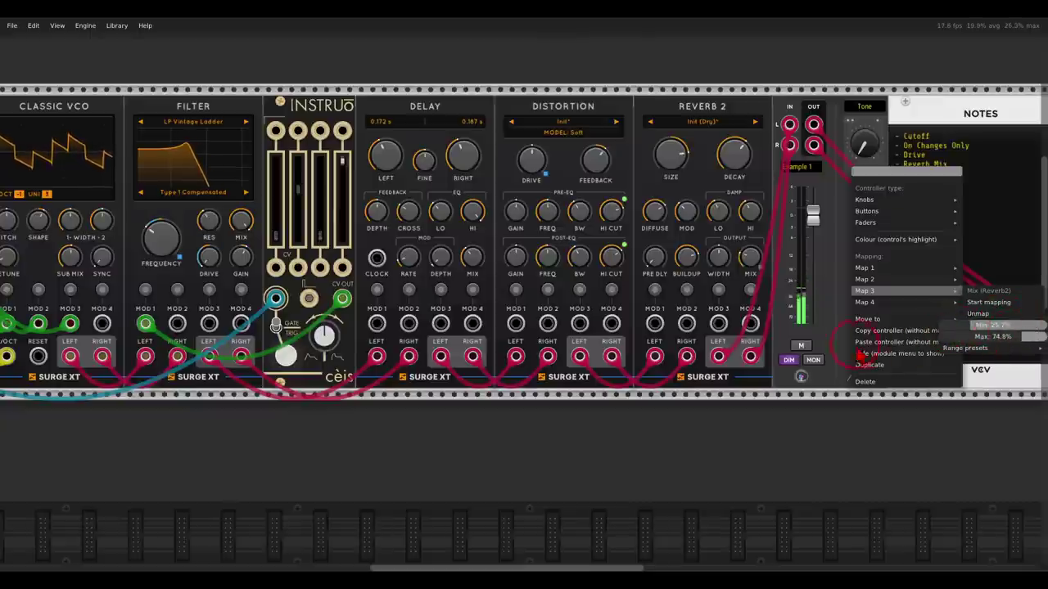
left_click(830, 428)
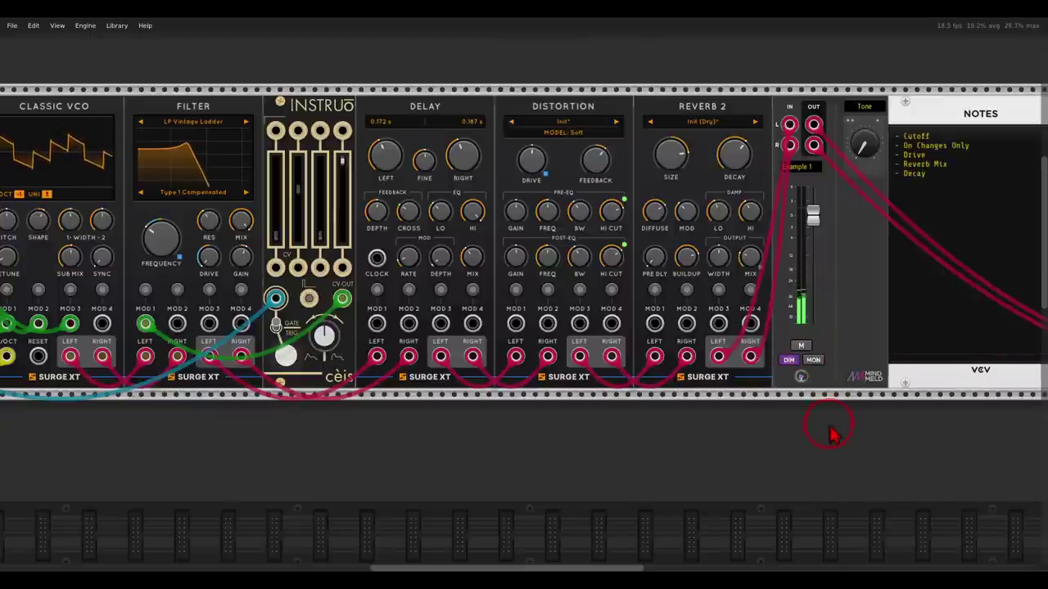
Sweep the Tone knob up and back down to hear cutoff, drive and reverb mix move together
left_click(848, 82)
left_click_drag(864, 146, 869, 296)
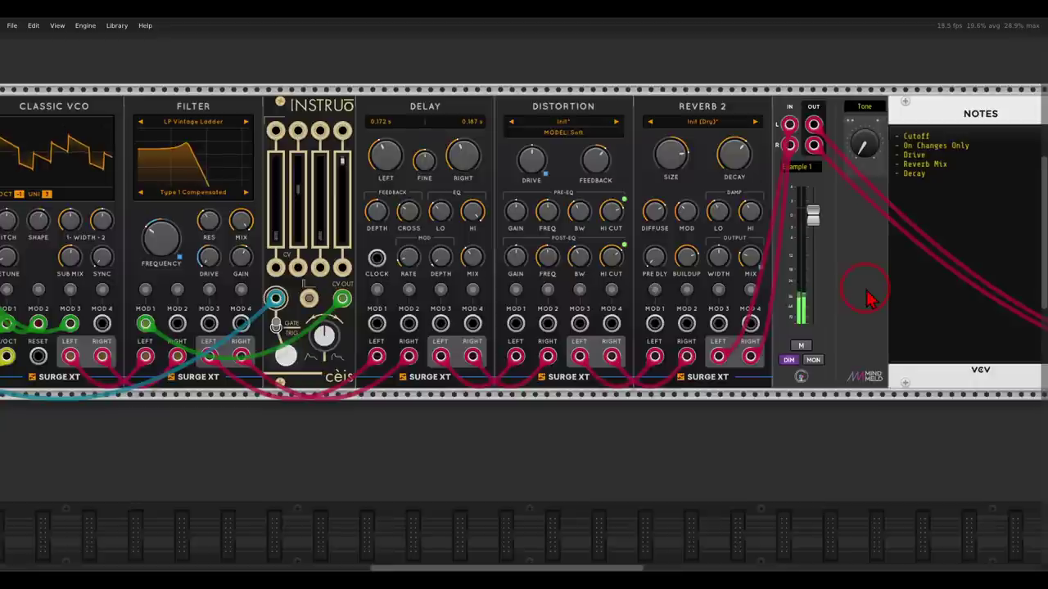
left_click_drag(872, 173, 858, 303)
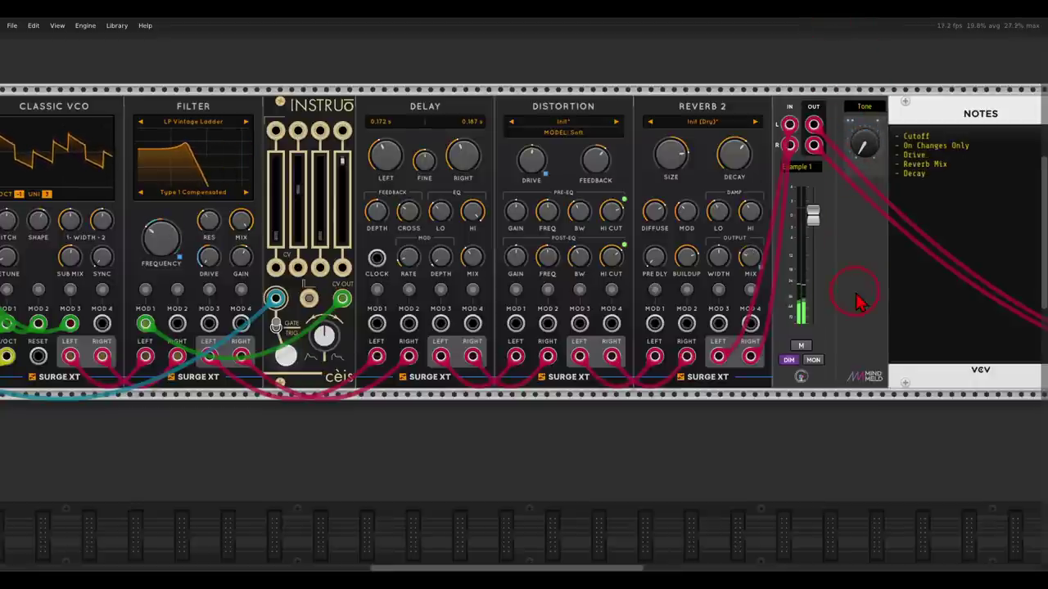
Assign Map 4 of the Tone knob to the Decay fader of the Instruō cèis envelope
right_click(851, 172)
mouse_move(862, 299)
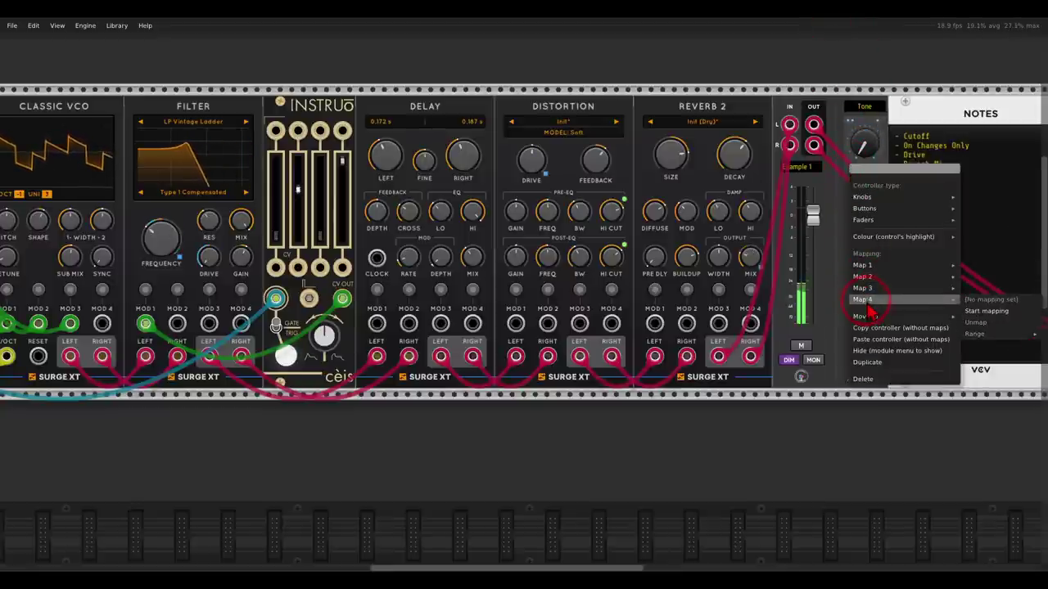
left_click(981, 315)
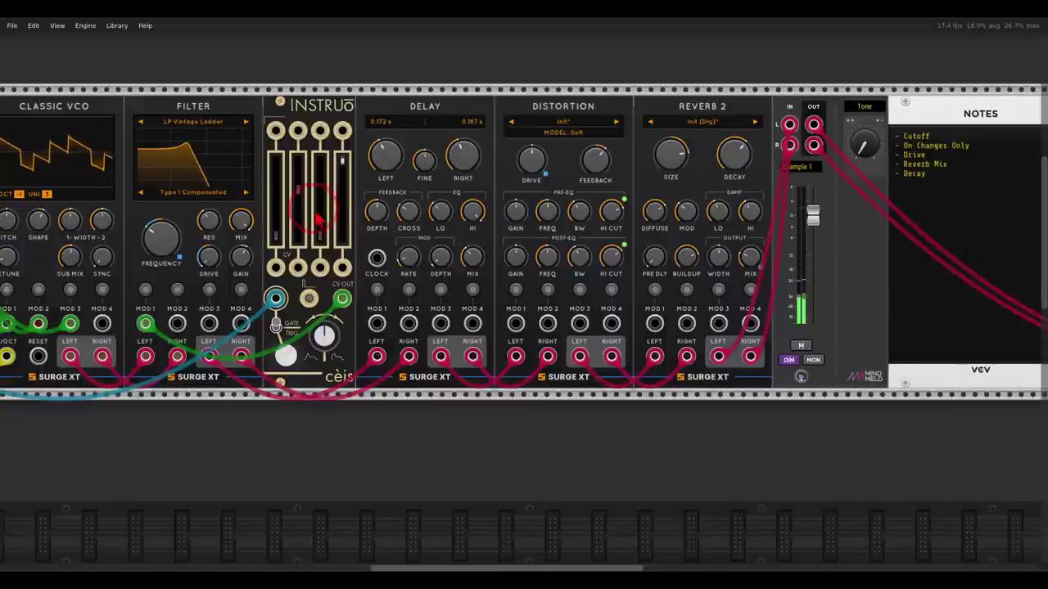
Apply the 50-100% range preset to Map 4 (cèis Decay fader) of the Tone knob
right_click(854, 170)
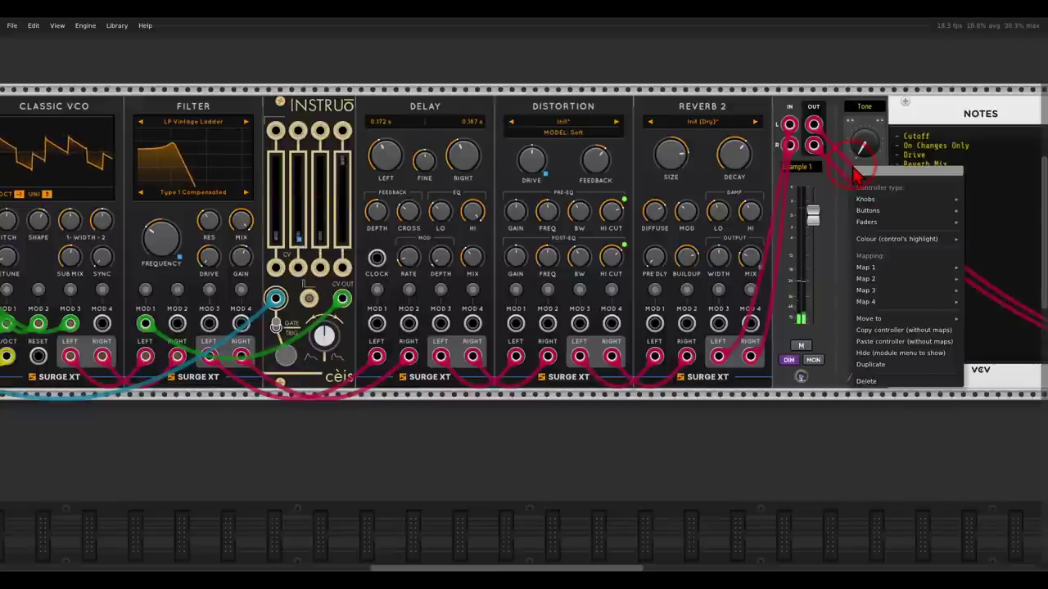
mouse_move(880, 303)
mouse_move(989, 337)
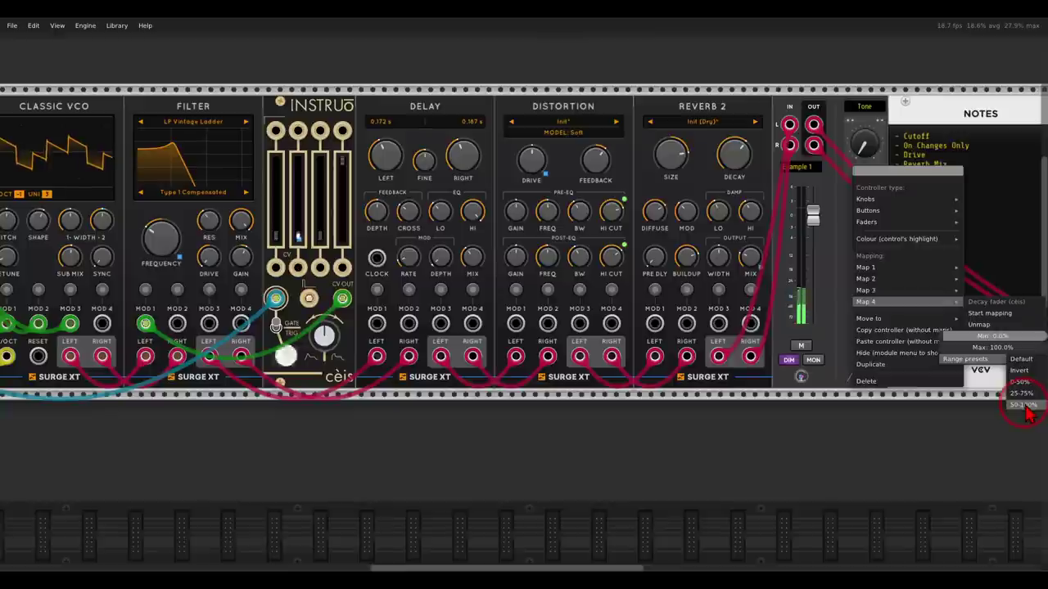
left_click(876, 401)
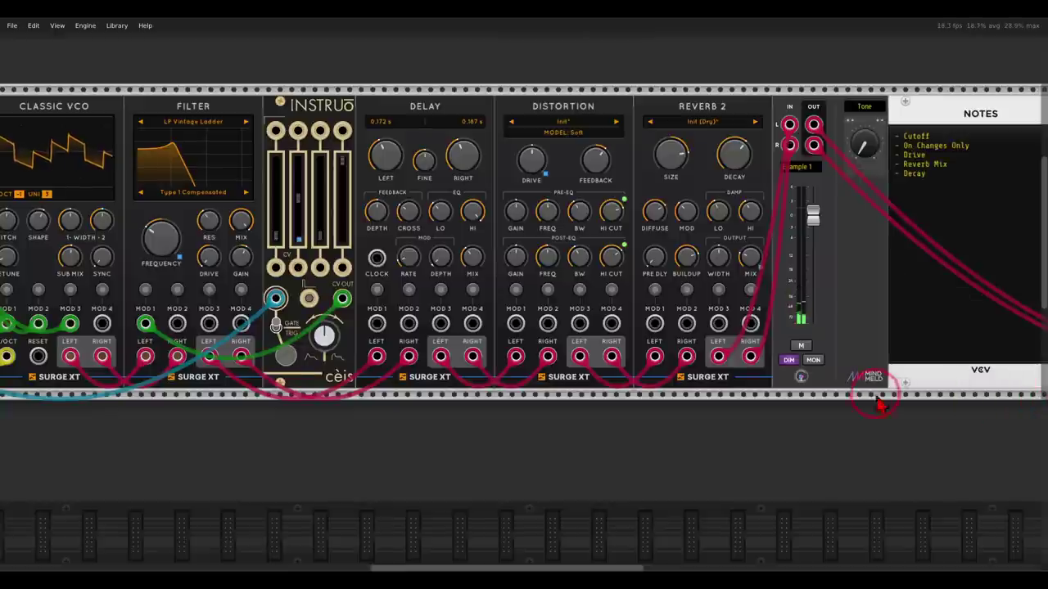
Raise the minimum of the Tone knob's Map 4 Decay range to about 64%
right_click(851, 169)
mouse_move(867, 301)
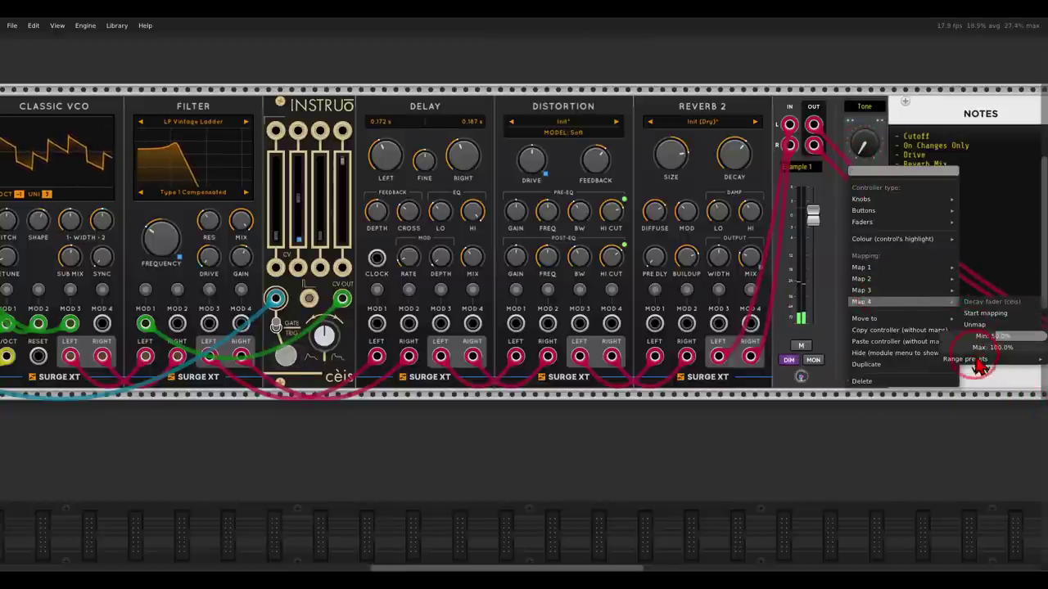
mouse_move(974, 360)
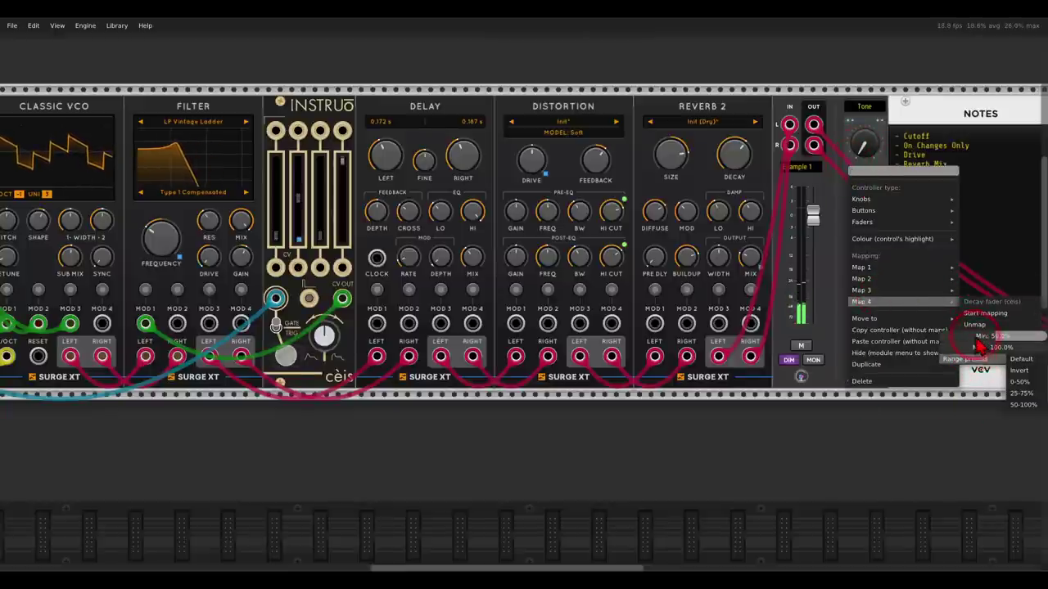
left_click(913, 57)
Sweep the Tone knob through its full range several times and inspect the values of all four mapped parameters
mouse_move(874, 156)
left_click_drag(875, 155, 801, 20)
left_click_drag(860, 135, 889, 281)
mouse_move(867, 155)
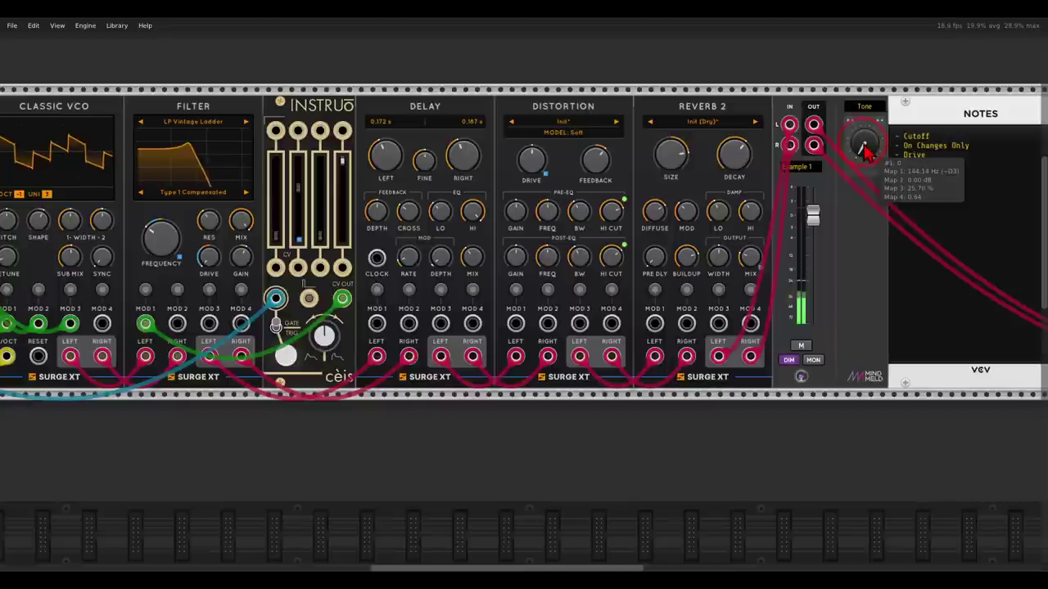
left_click_drag(861, 162, 853, 100)
left_click_drag(854, 175, 836, 85)
left_click_drag(861, 147, 866, 295)
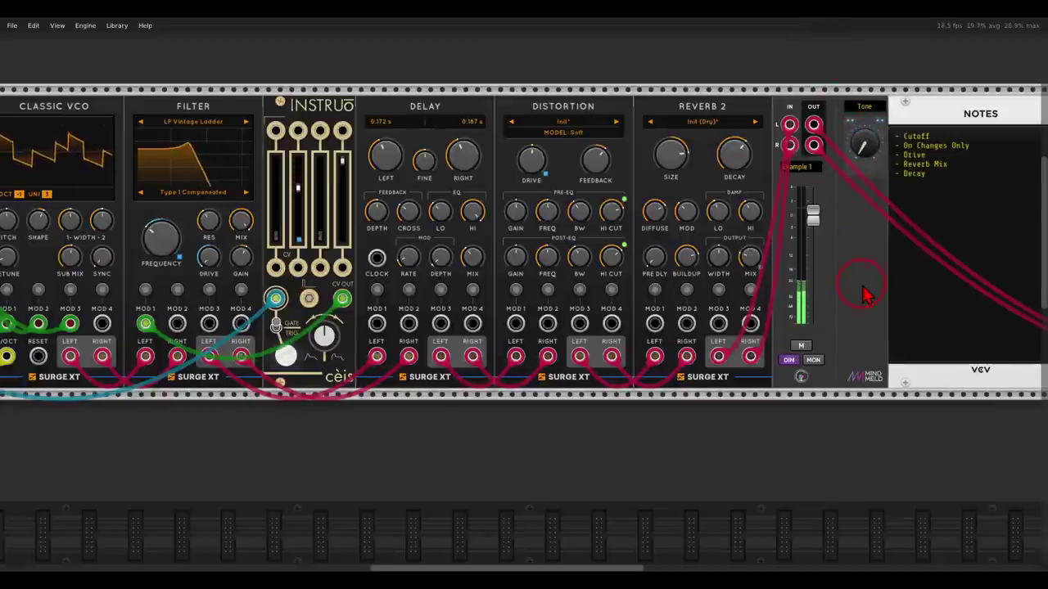
left_click_drag(859, 145, 869, 280)
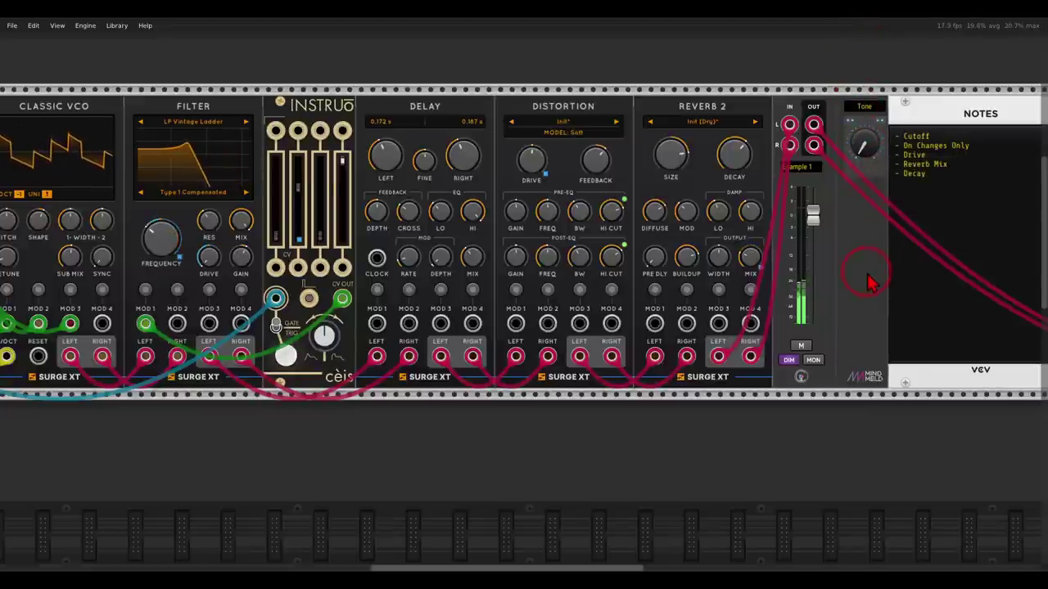
Go to the SEQ 3 example patch with the Sequence fader and unmute its output module
scroll(697, 294, "down", 10)
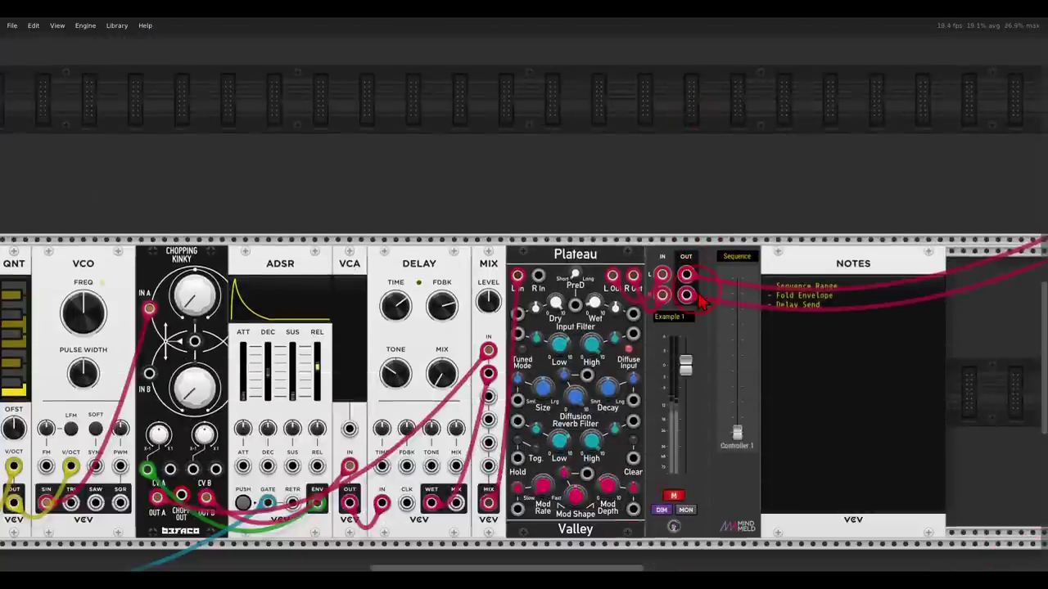
left_click_drag(638, 240, 852, 94)
scroll(782, 99, "down", 1)
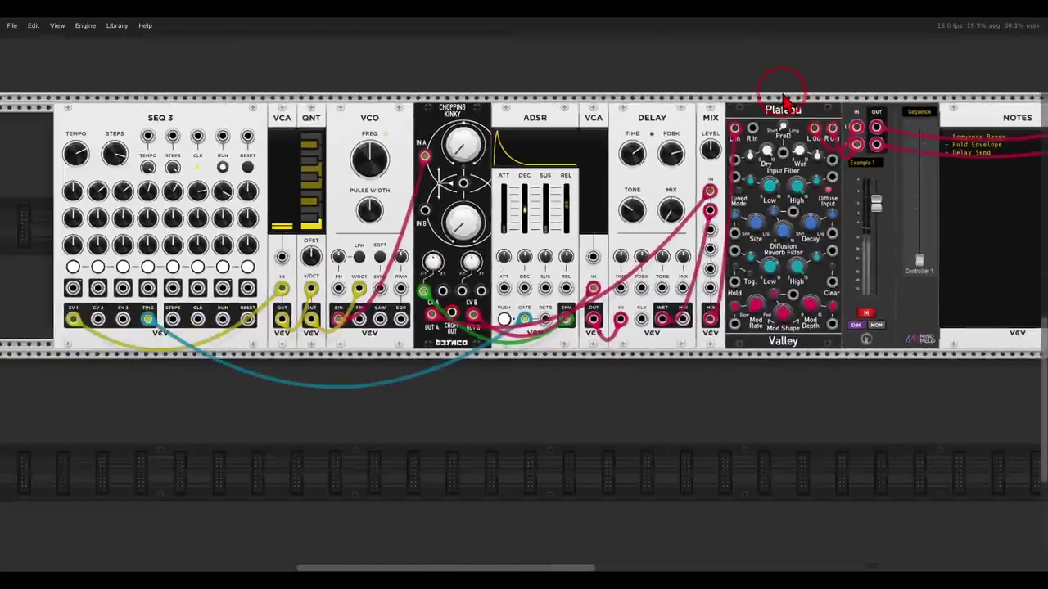
left_click(865, 314)
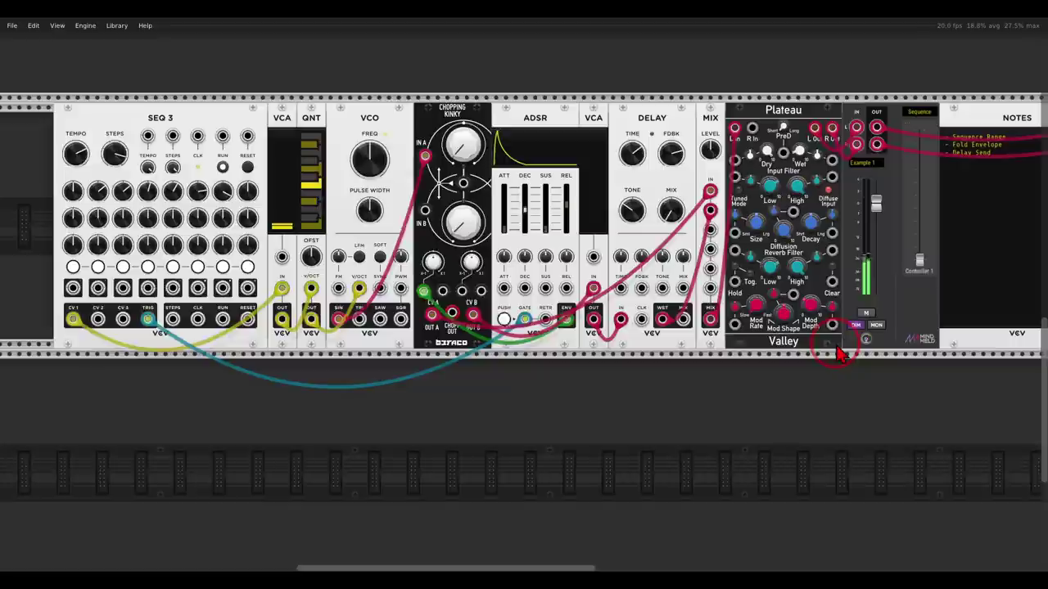
left_click_drag(830, 374, 810, 401)
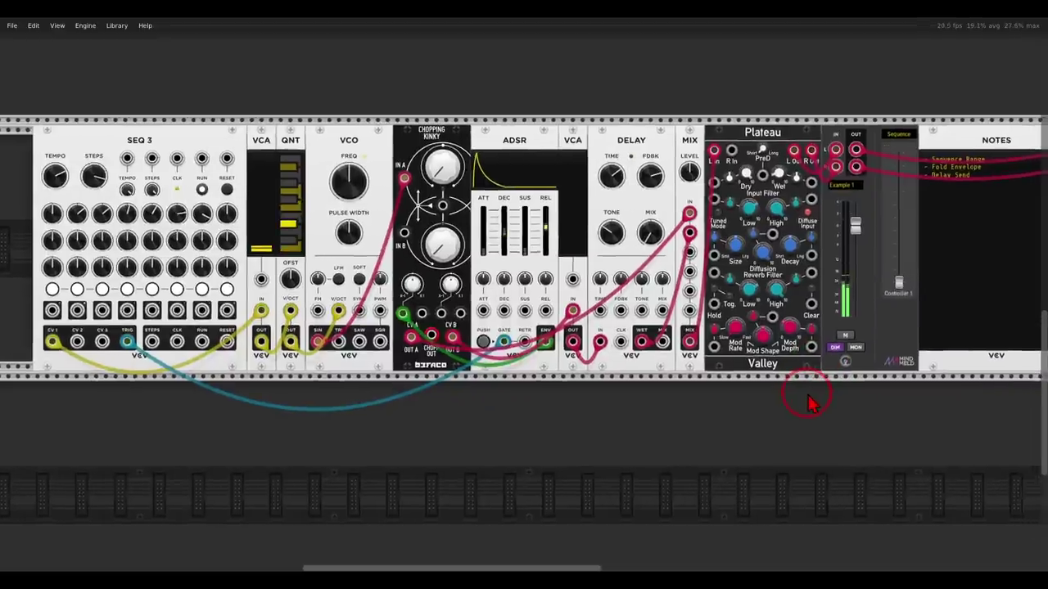
left_click_drag(905, 296, 829, 308)
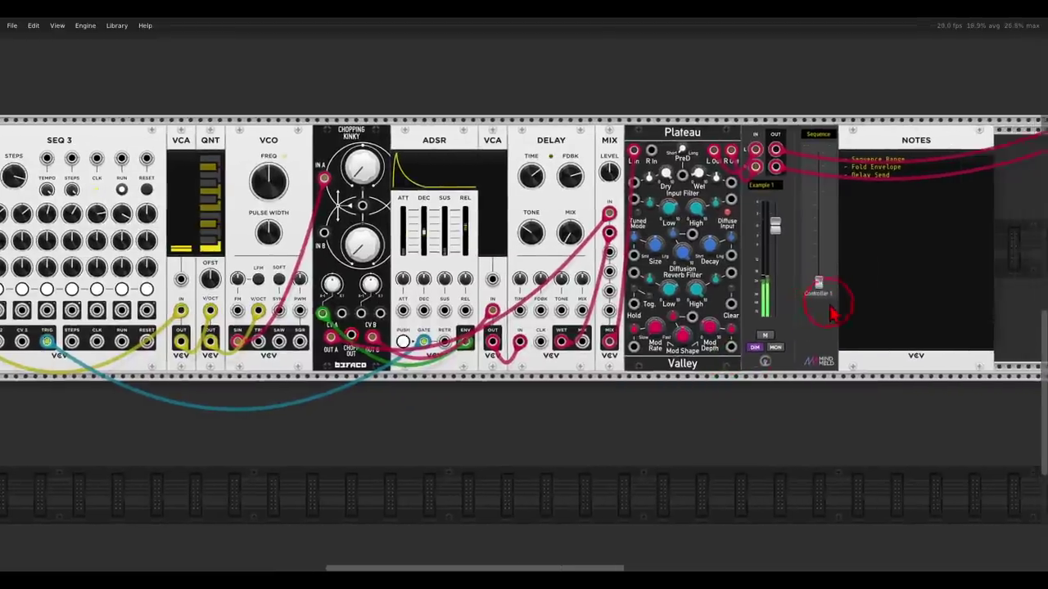
scroll(868, 231, "up", 3)
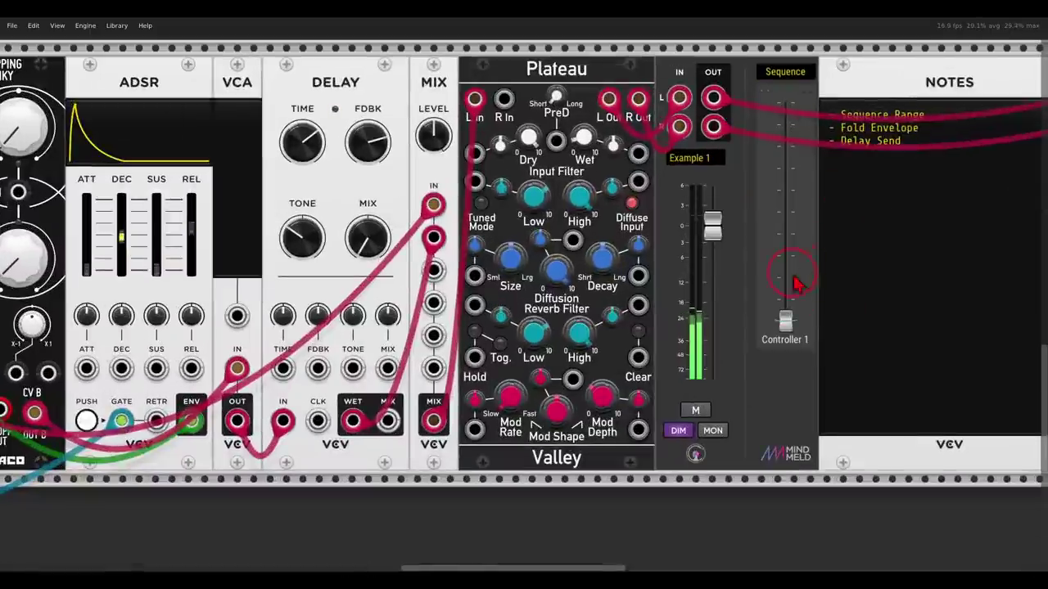
Map the Sequence fader's Map 1 to the Level of the VCA ahead of the QNT module and open its range settings
scroll(774, 362, "down", 2)
left_click_drag(760, 366, 942, 330)
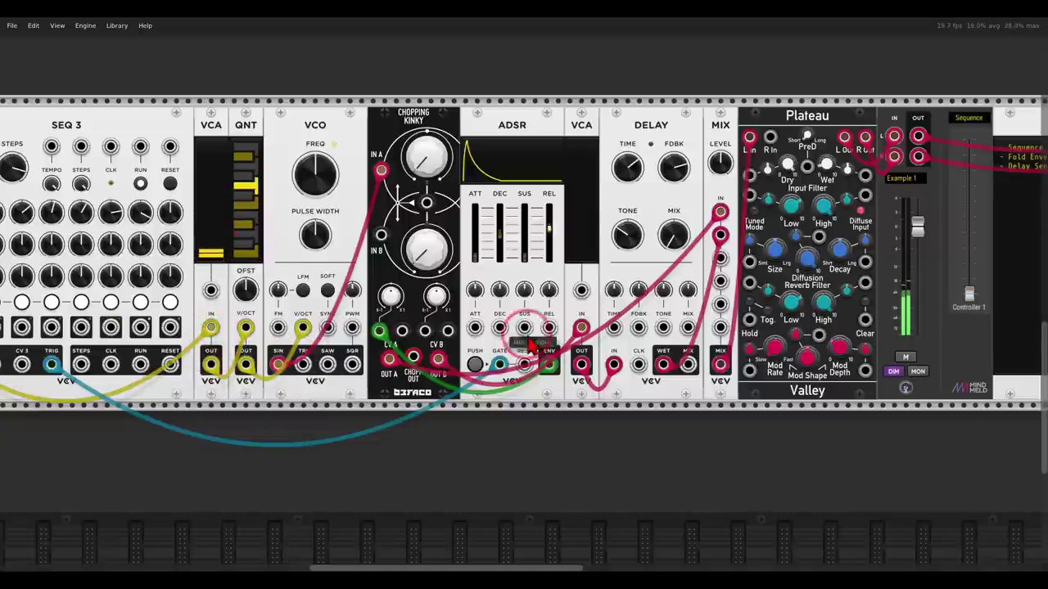
right_click(940, 255)
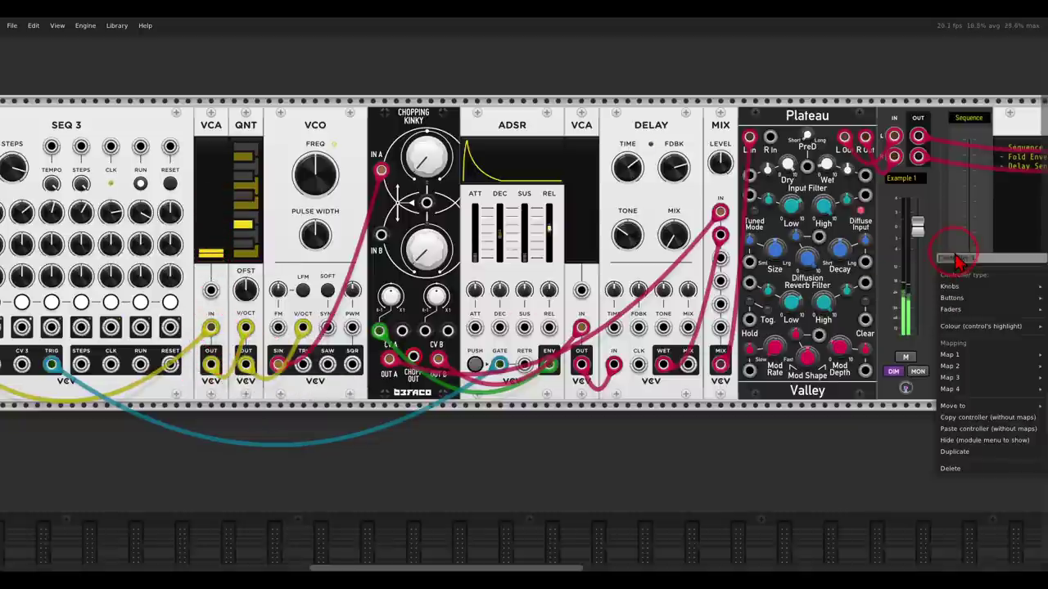
mouse_move(963, 357)
left_click(991, 366)
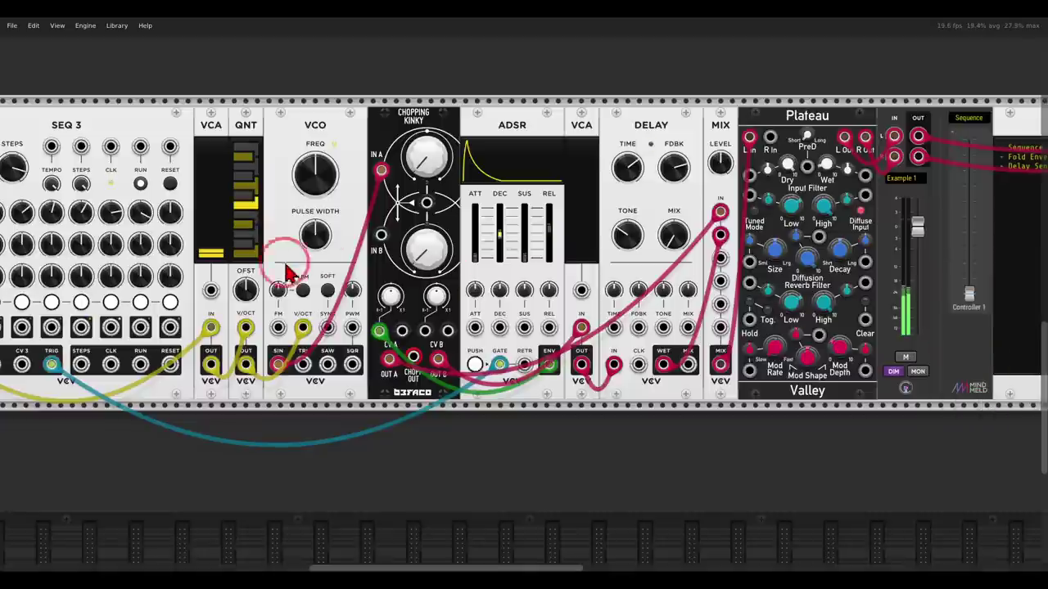
scroll(671, 457, "right", 2)
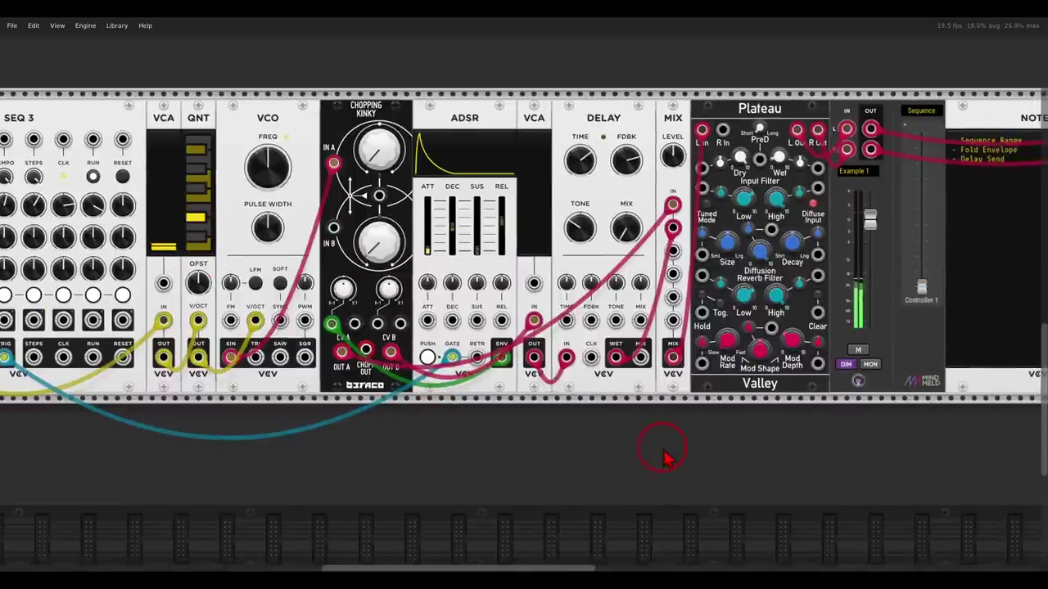
mouse_move(939, 294)
left_mouse_down()
mouse_move(929, 248)
mouse_move(930, 301)
mouse_move(911, 275)
left_mouse_up()
right_click(907, 264)
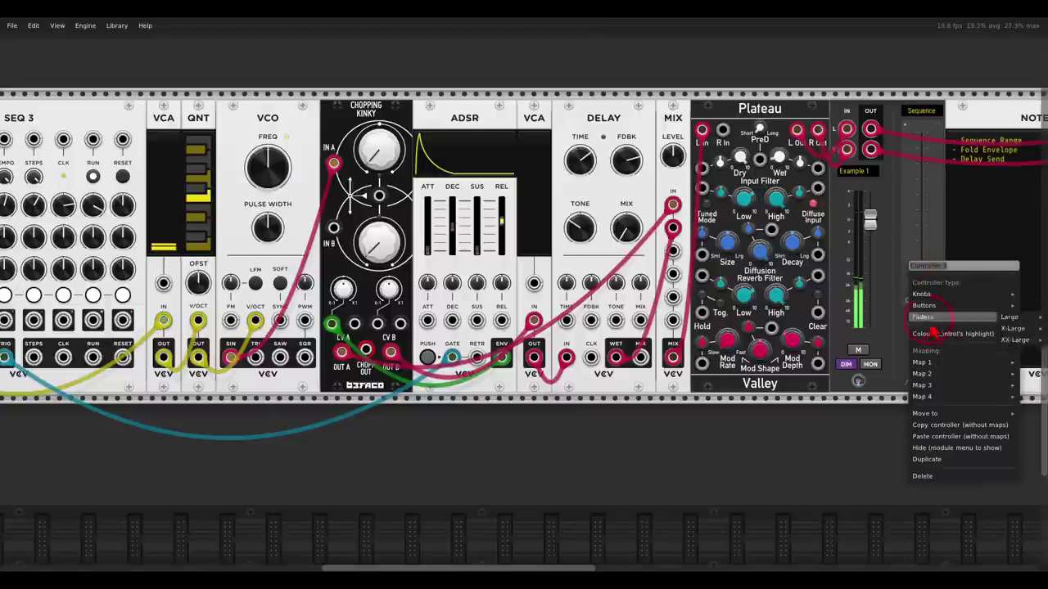
mouse_move(947, 364)
mouse_move(978, 397)
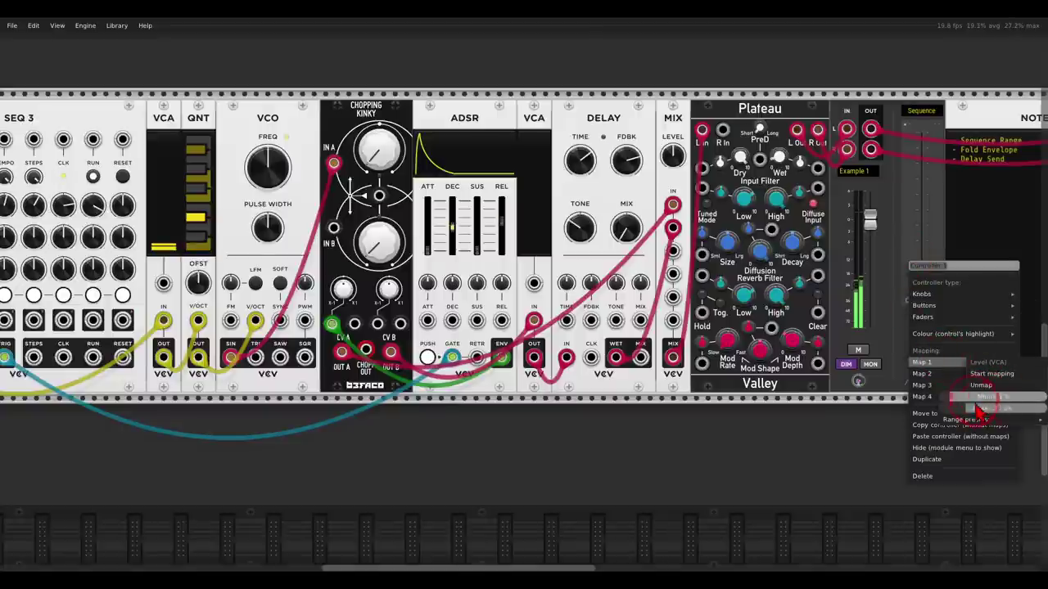
key("Escape")
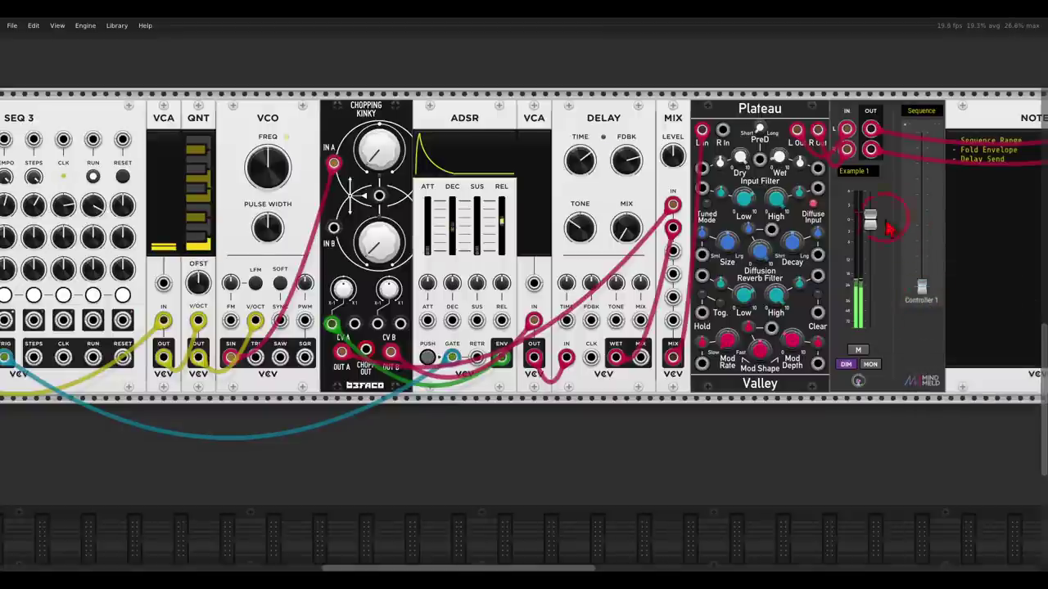
Map the Sequence fader's Map 2 to the Channel A CV control attenuverter on Chopping Kinky
left_click(343, 290)
left_click_drag(344, 293, 344, 295)
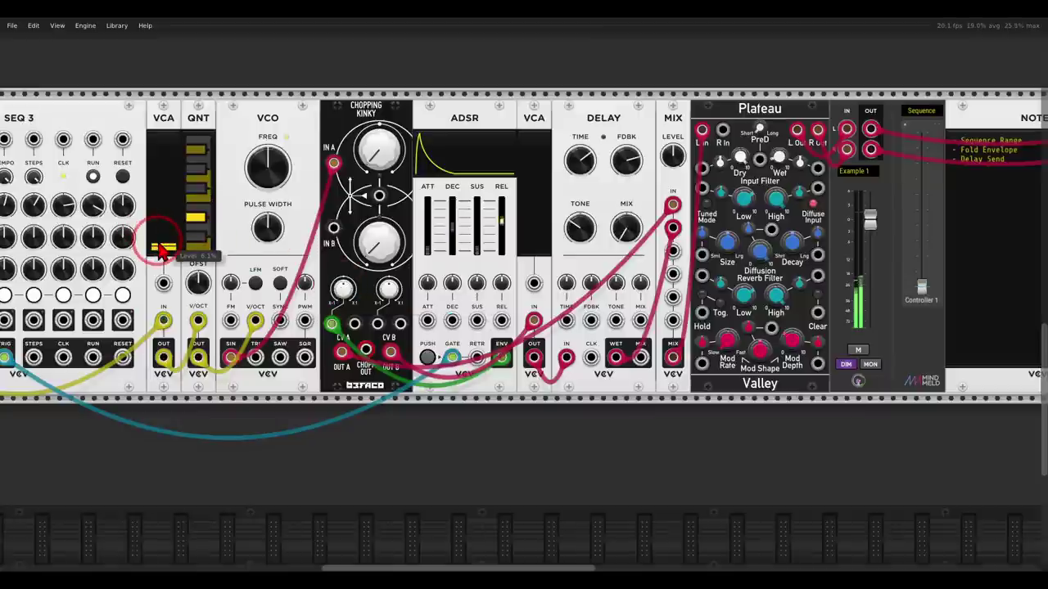
right_click(911, 222)
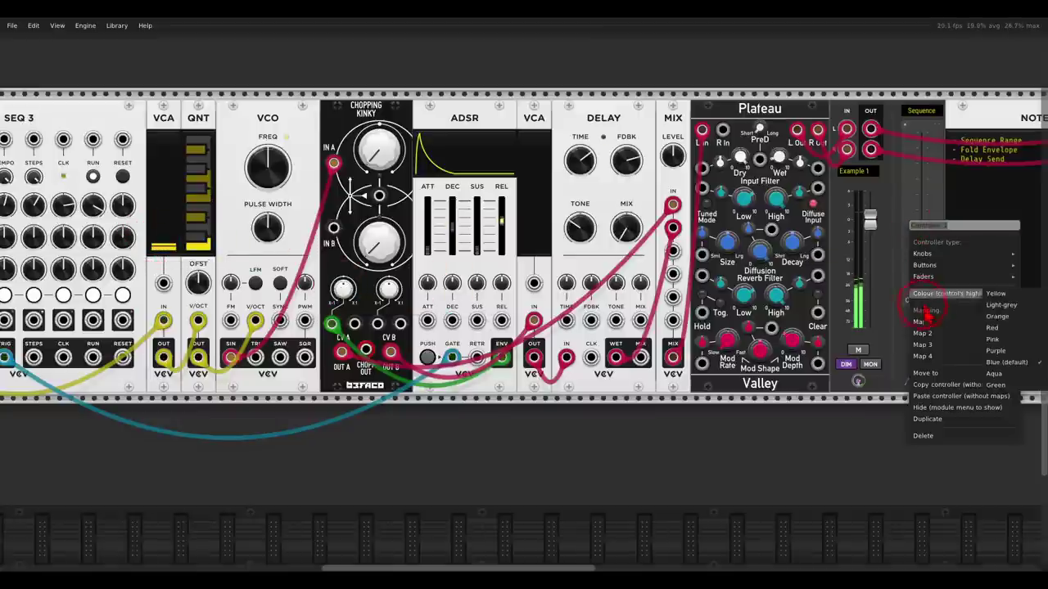
mouse_move(925, 335)
left_click(990, 346)
left_click(344, 291)
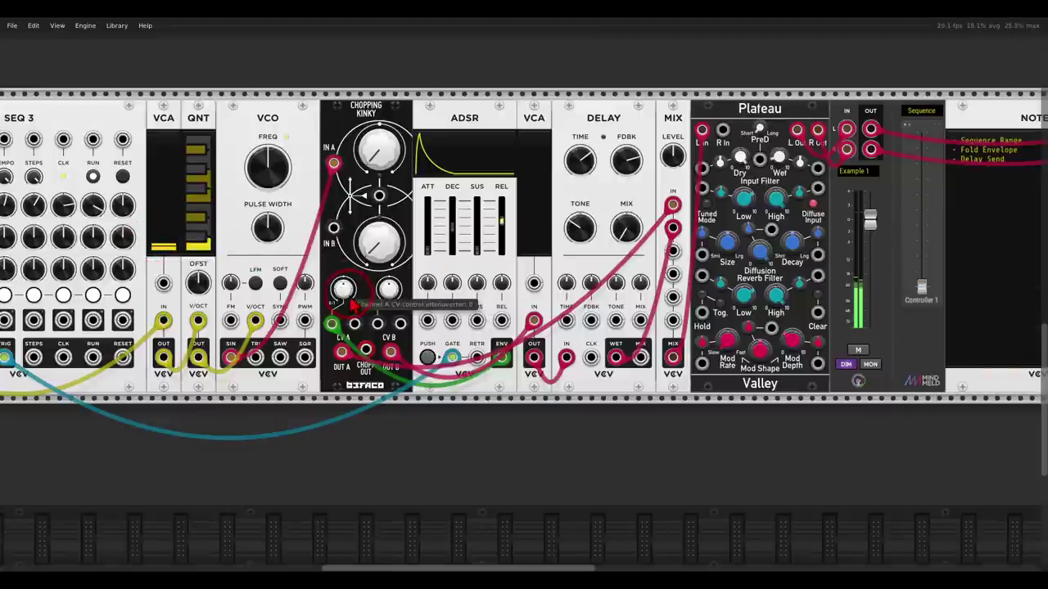
left_click(348, 289)
Apply the 50-100% range preset to the Sequence fader's Map 2 (Channel A CV attenuverter)
right_click(910, 246)
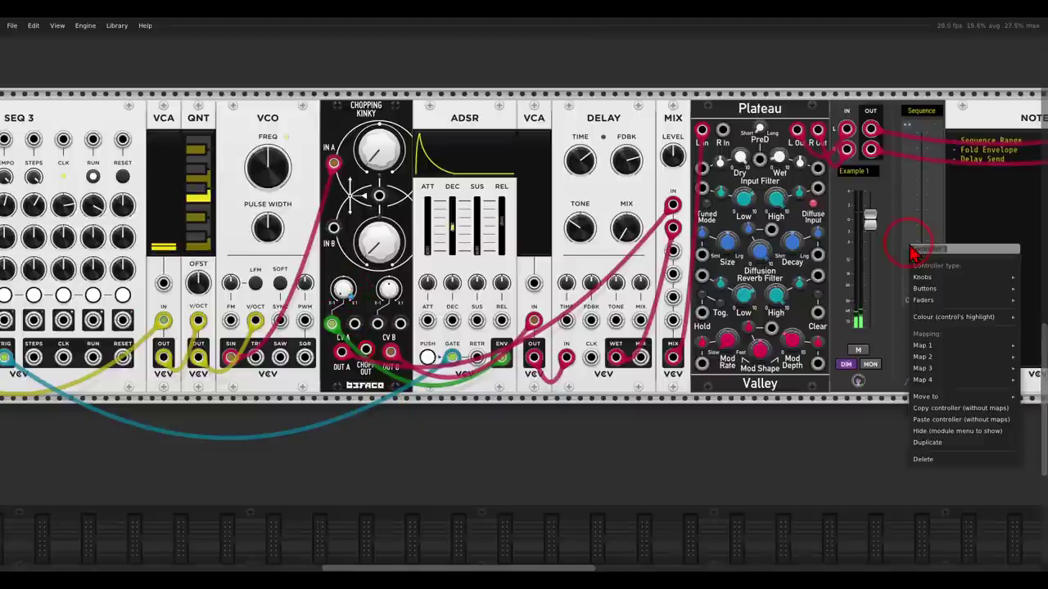
mouse_move(908, 344)
left_click(916, 196)
right_click(908, 208)
mouse_move(924, 318)
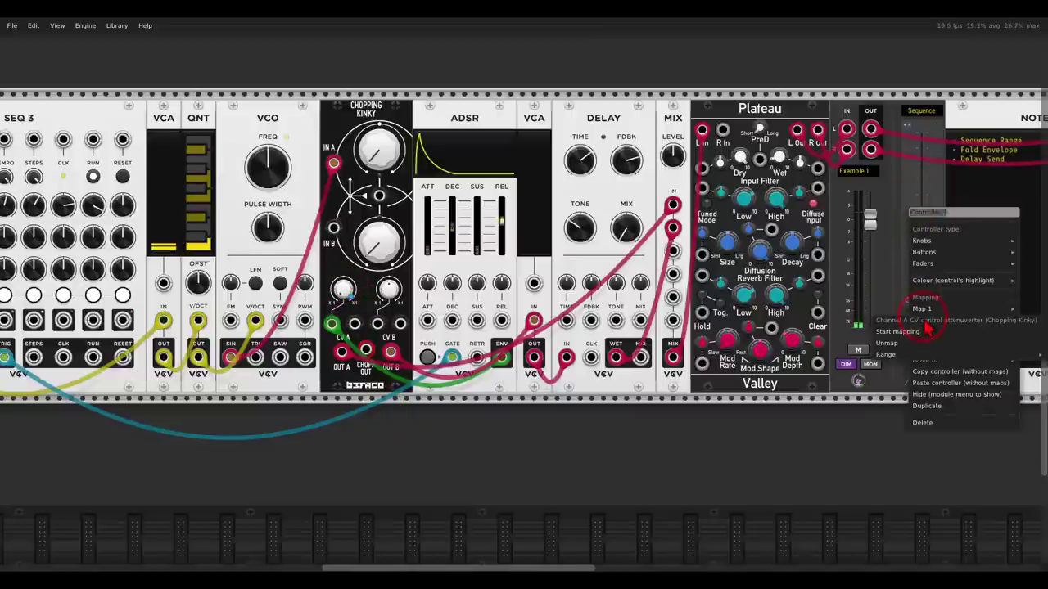
left_click(850, 493)
scroll(867, 465, "right", 3)
right_click(779, 233)
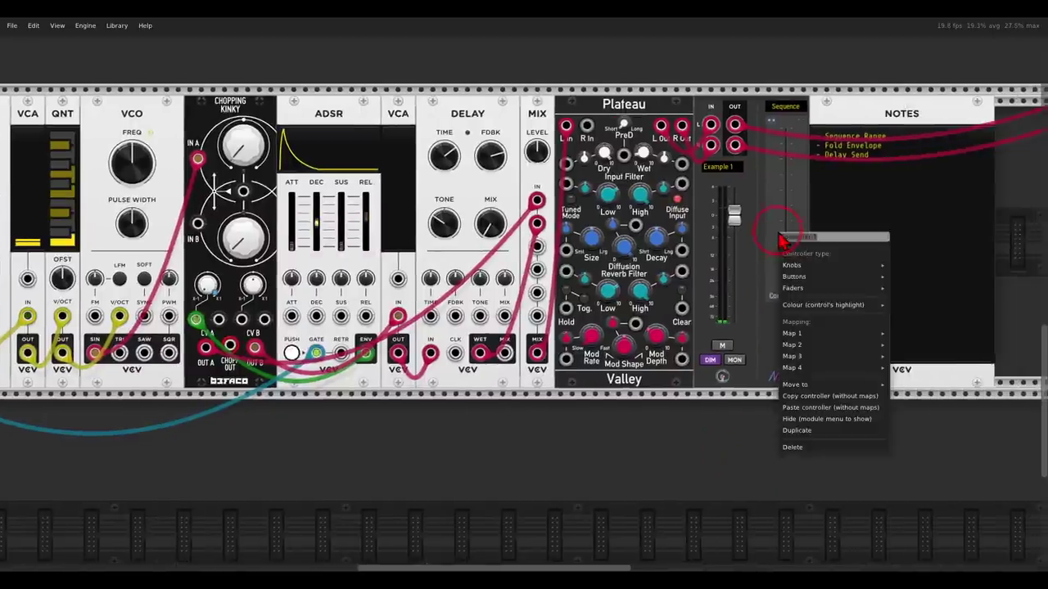
mouse_move(798, 345)
mouse_move(901, 379)
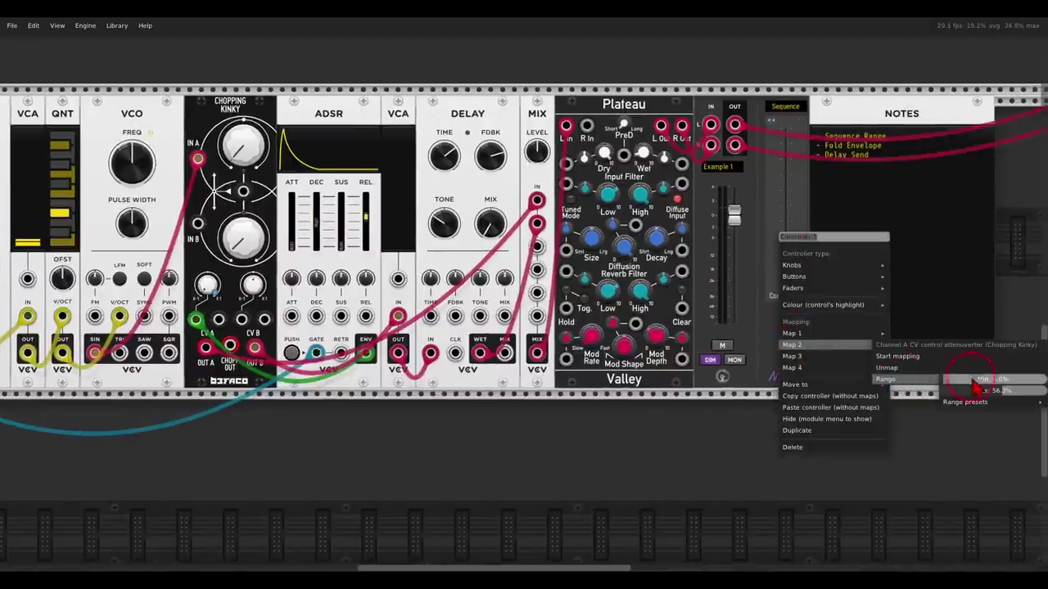
mouse_move(973, 407)
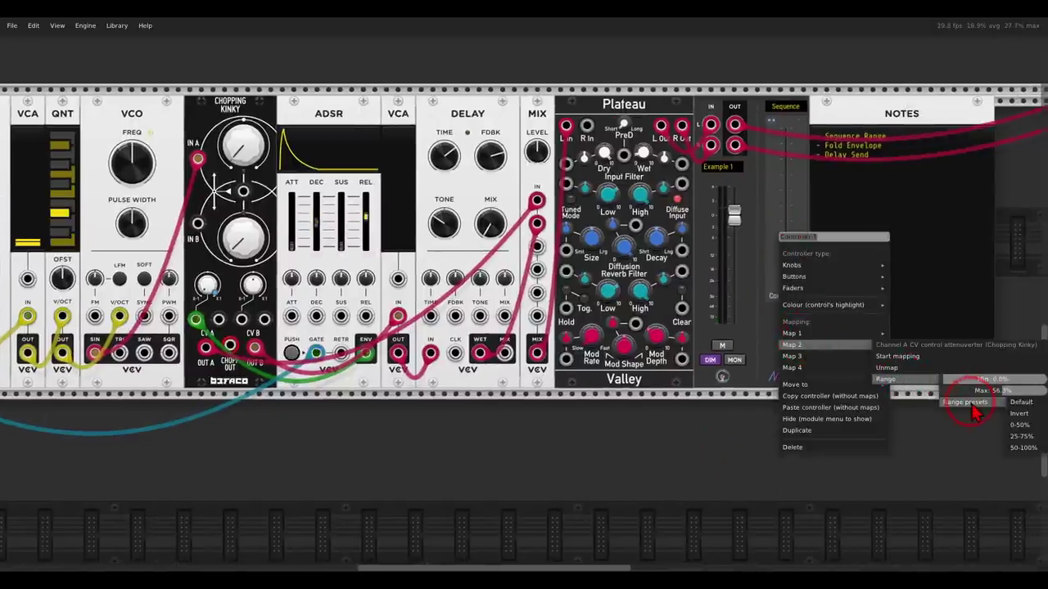
left_click(1030, 451)
Lower the maximum of the Sequence fader's Map 2 range and try the fader
right_click(774, 244)
left_click(819, 339)
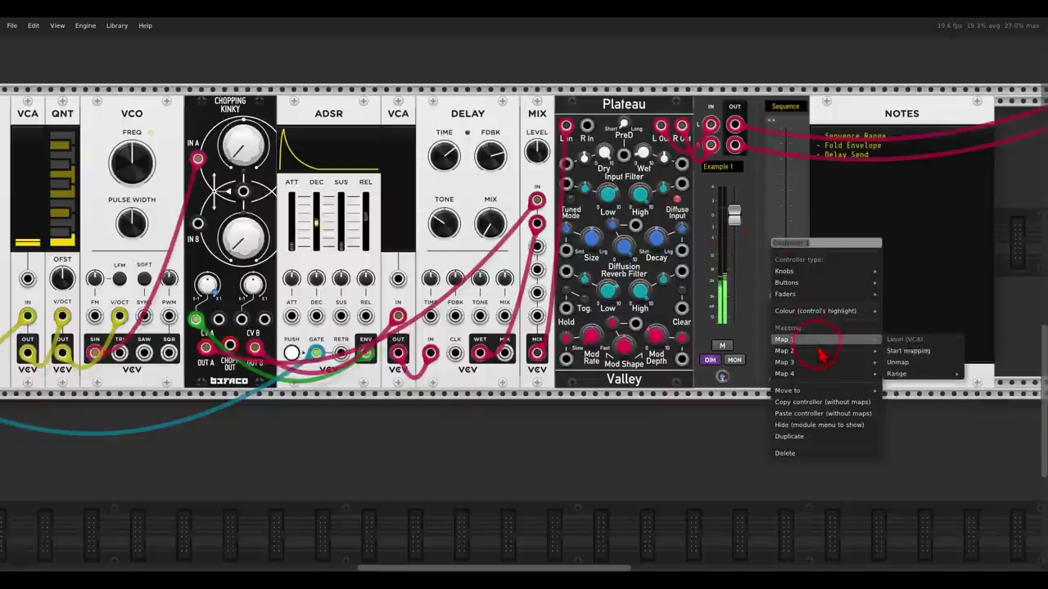
left_click(820, 351)
mouse_move(930, 386)
left_click_drag(999, 397, 867, 405)
left_click(929, 450)
left_click_drag(794, 287, 792, 336)
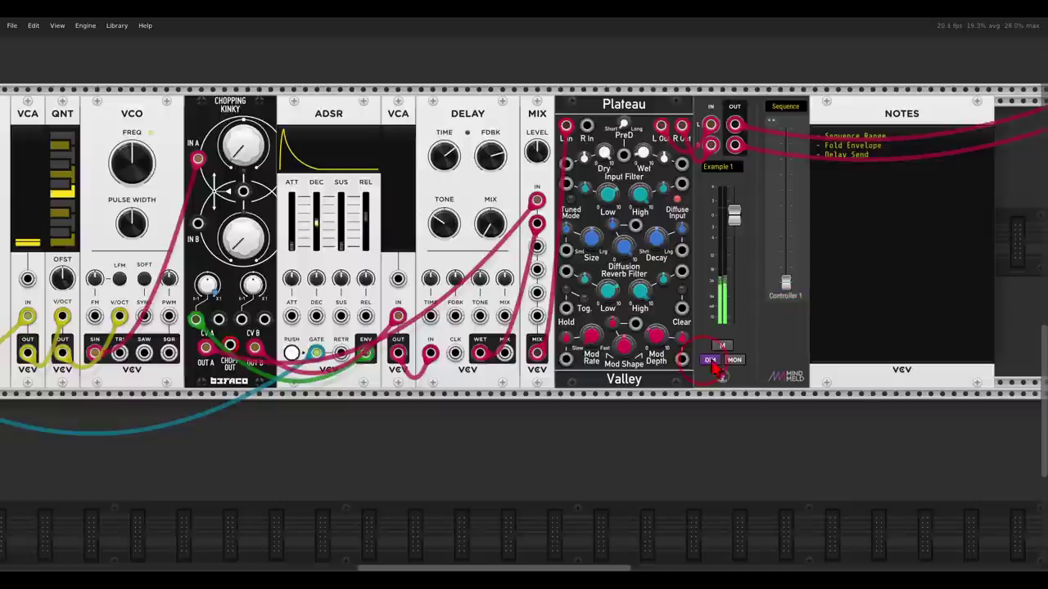
Map the Sequence fader's Map 3 to the Level of the VCA that feeds the Delay input
scroll(601, 405, "left", 5)
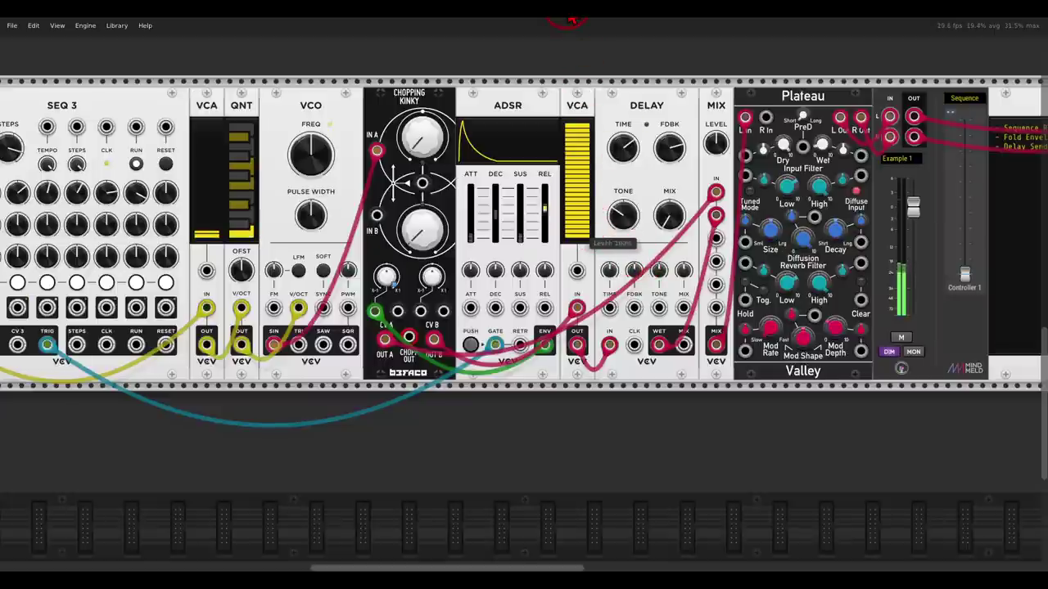
left_click_drag(637, 250, 575, 242)
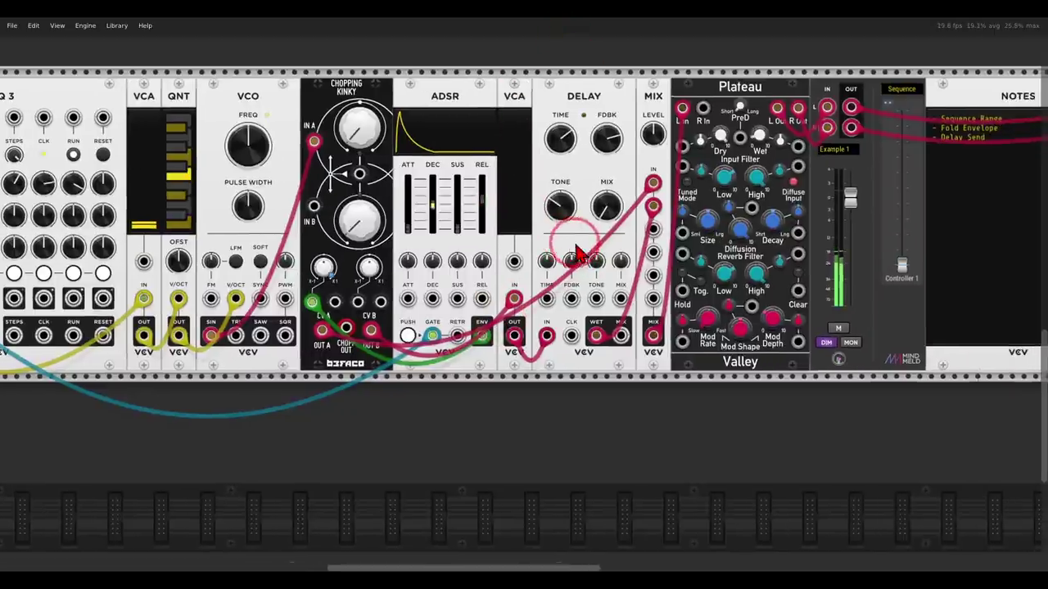
right_click(892, 222)
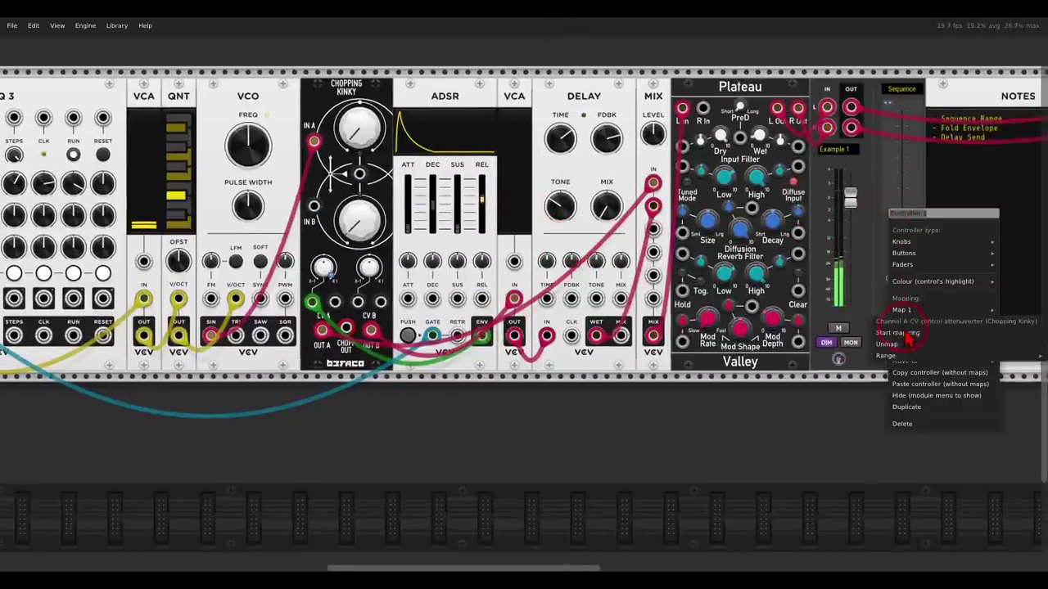
left_click(871, 358)
scroll(770, 360, "right", 5)
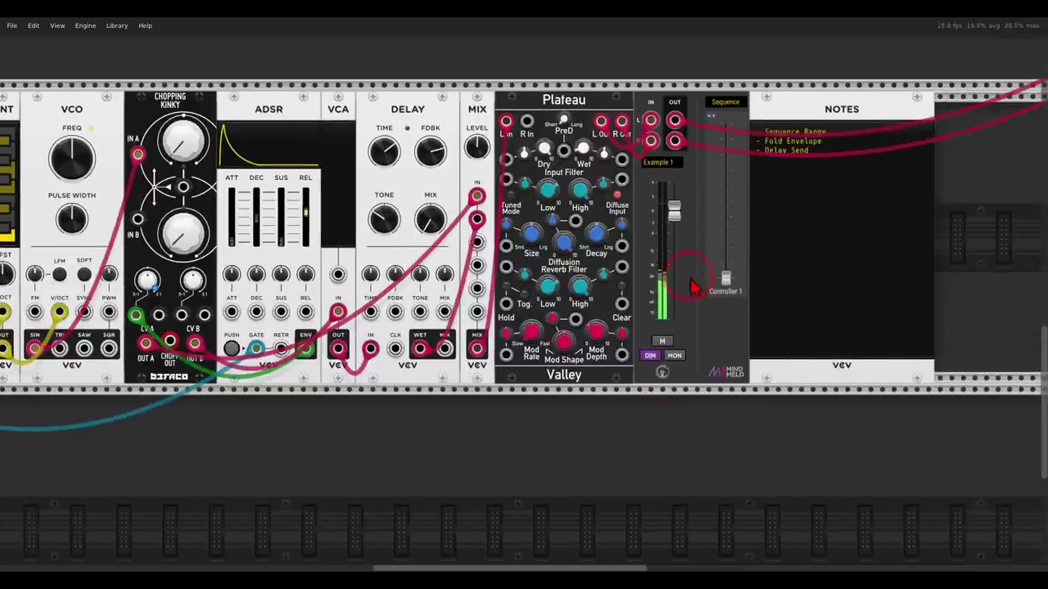
right_click(711, 223)
mouse_move(761, 353)
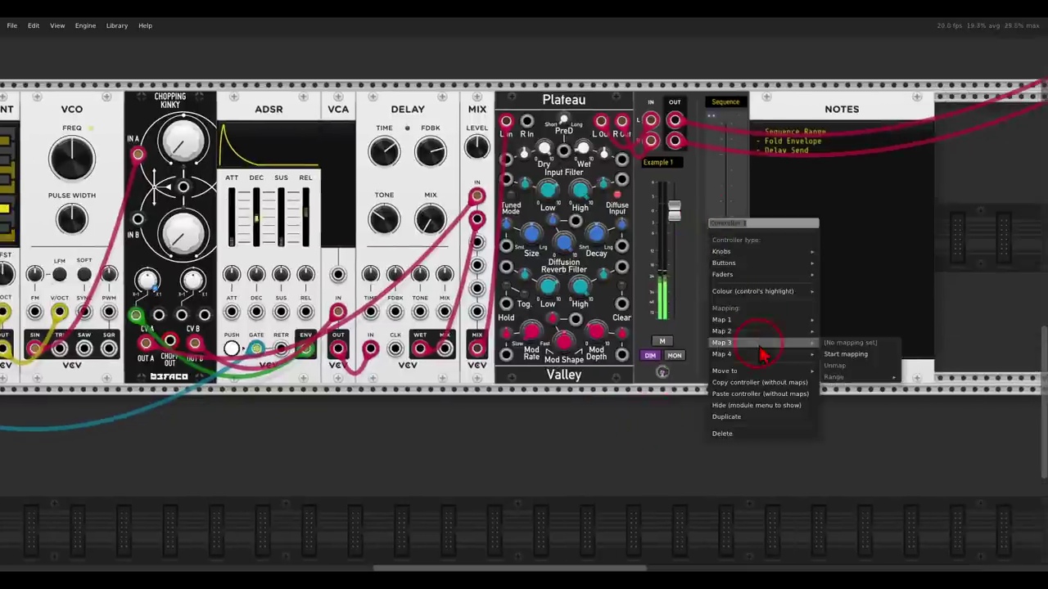
left_click(845, 354)
left_click(345, 229)
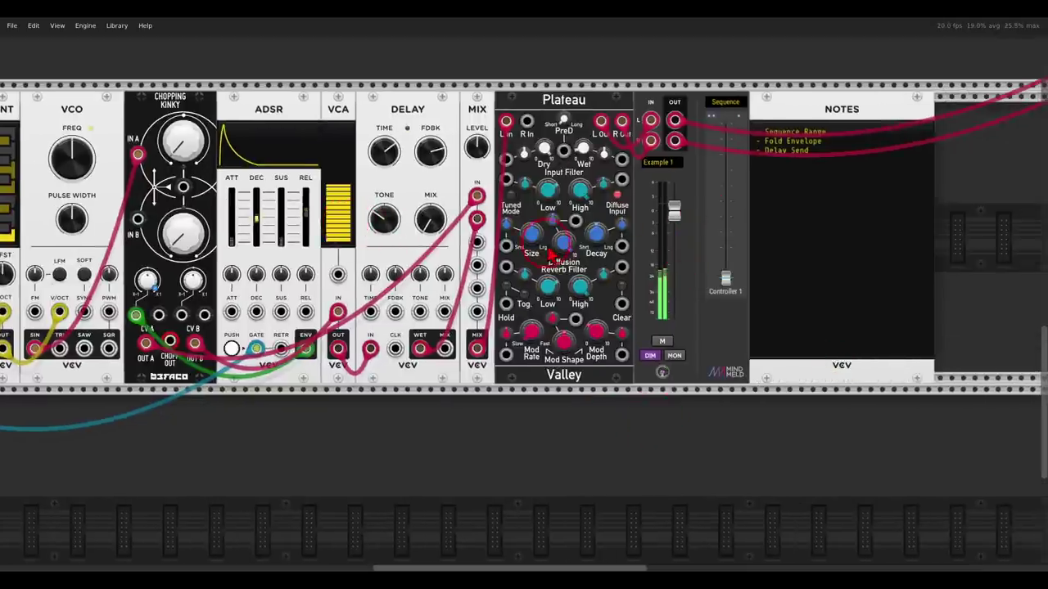
Adjust the Map 3 range so the delay send VCA sits at 0% with the Sequence fader fully down
right_click(712, 223)
mouse_move(760, 334)
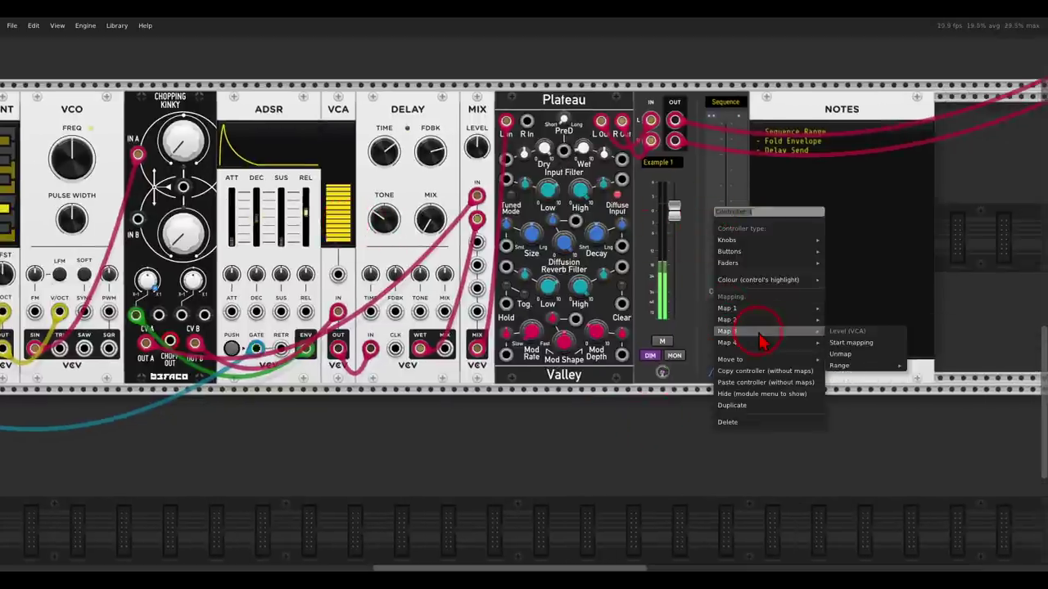
mouse_move(842, 365)
left_click_drag(946, 374, 977, 377)
left_click(686, 455)
Sweep the Sequence fader through its range several times and inspect the values of all three mapped parameters
left_click_drag(367, 456, 555, 437)
mouse_move(963, 296)
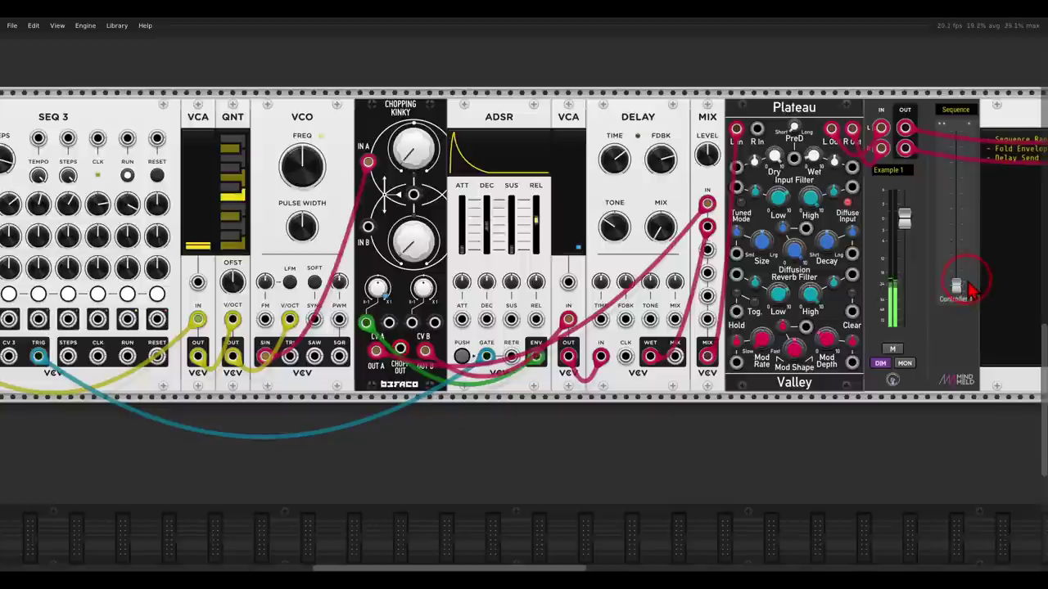
left_click_drag(954, 292, 964, 368)
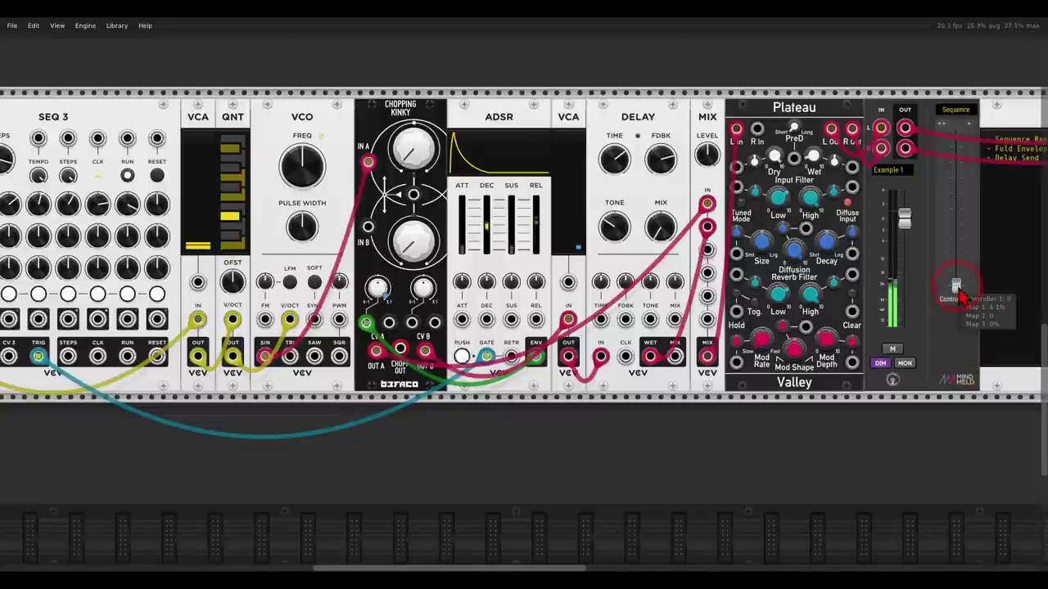
left_click_drag(958, 290, 958, 377)
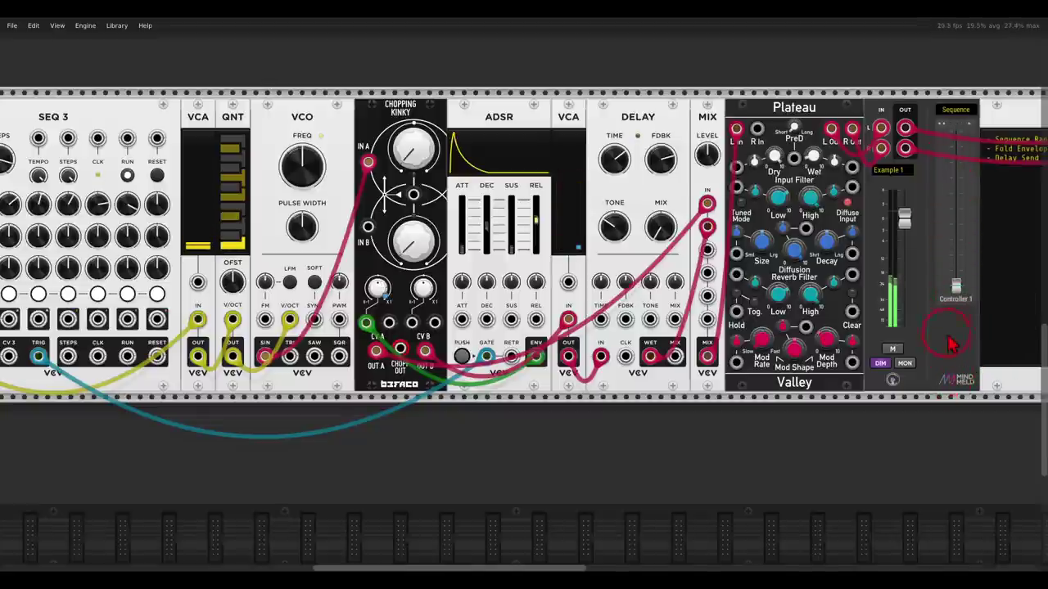
left_click_drag(958, 256, 955, 351)
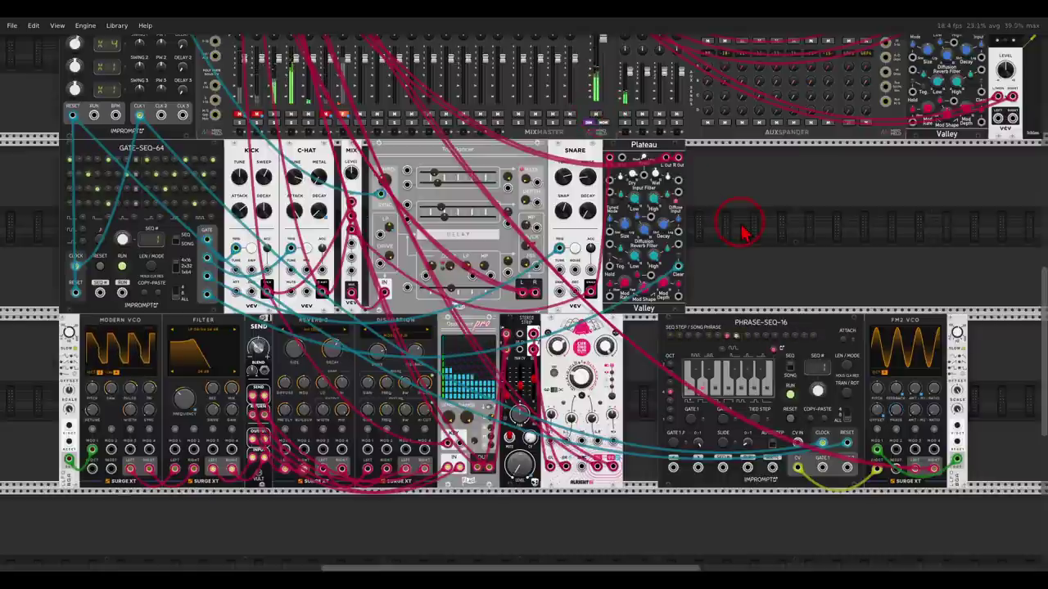
Zoom in on the PatchMaster above the mixer in the larger patch and examine its MUTES buttons and TONE knobs
scroll(721, 192, "up", 5, "ctrl")
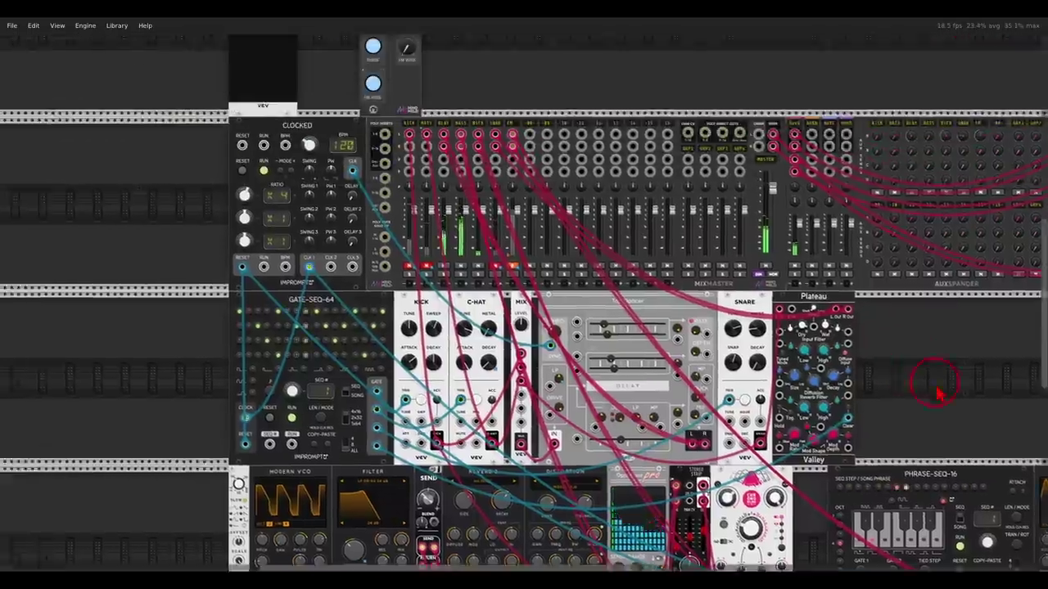
left_click_drag(613, 115, 686, 244)
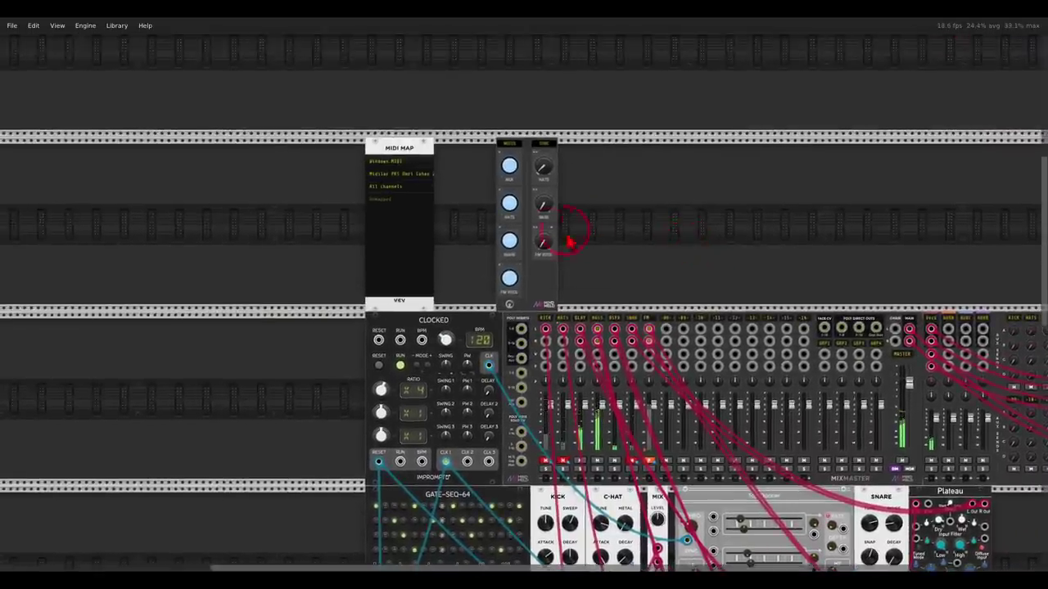
scroll(550, 242, "up", 4, "ctrl")
left_click_drag(616, 159, 652, 226)
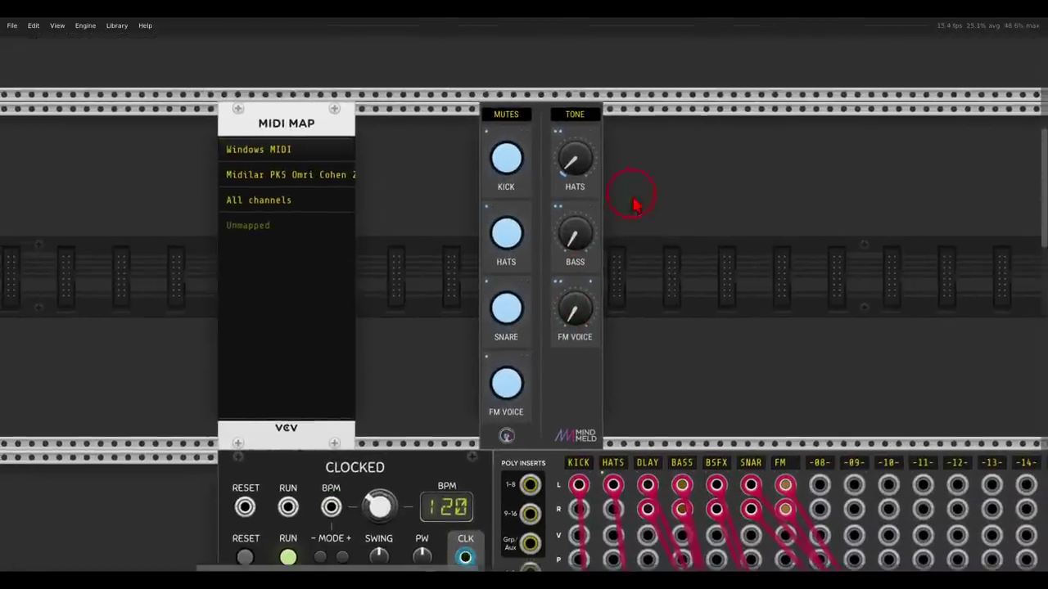
scroll(680, 257, "down", 2)
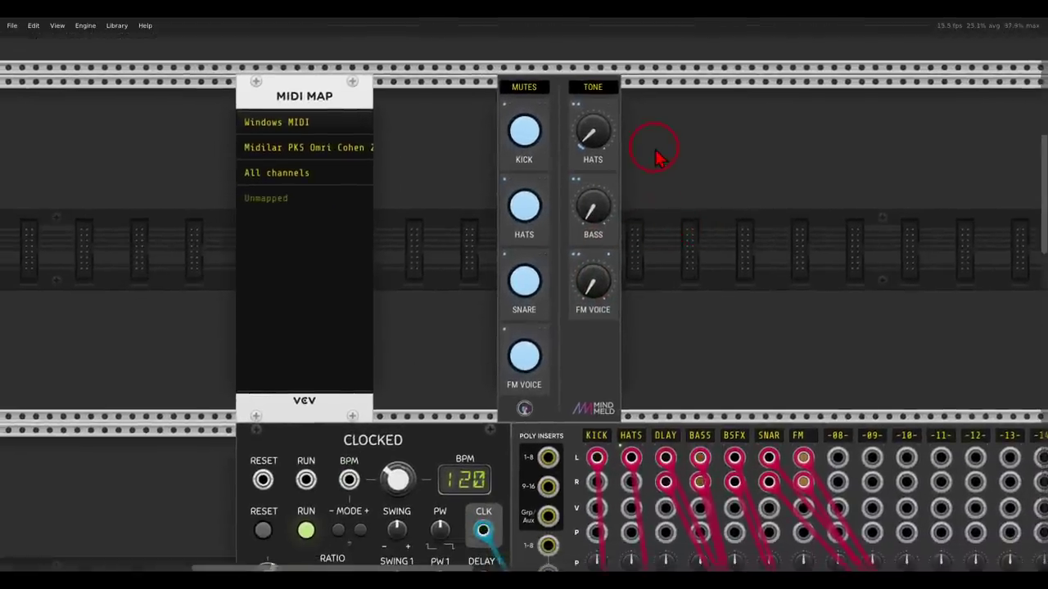
mouse_move(659, 82)
left_mouse_down()
mouse_move(557, 69)
mouse_move(424, 127)
mouse_move(413, 342)
mouse_move(467, 419)
mouse_move(604, 432)
mouse_move(694, 154)
left_mouse_up()
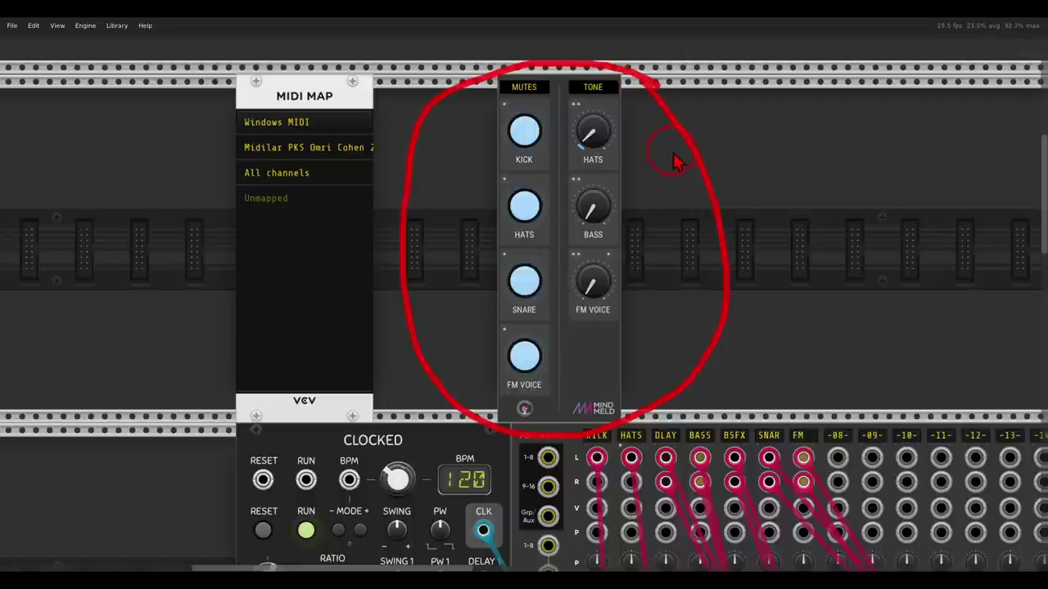
key("Escape")
mouse_move(673, 154)
left_mouse_down()
mouse_move(651, 167)
mouse_move(667, 172)
left_mouse_up()
scroll(652, 200, "up", 1)
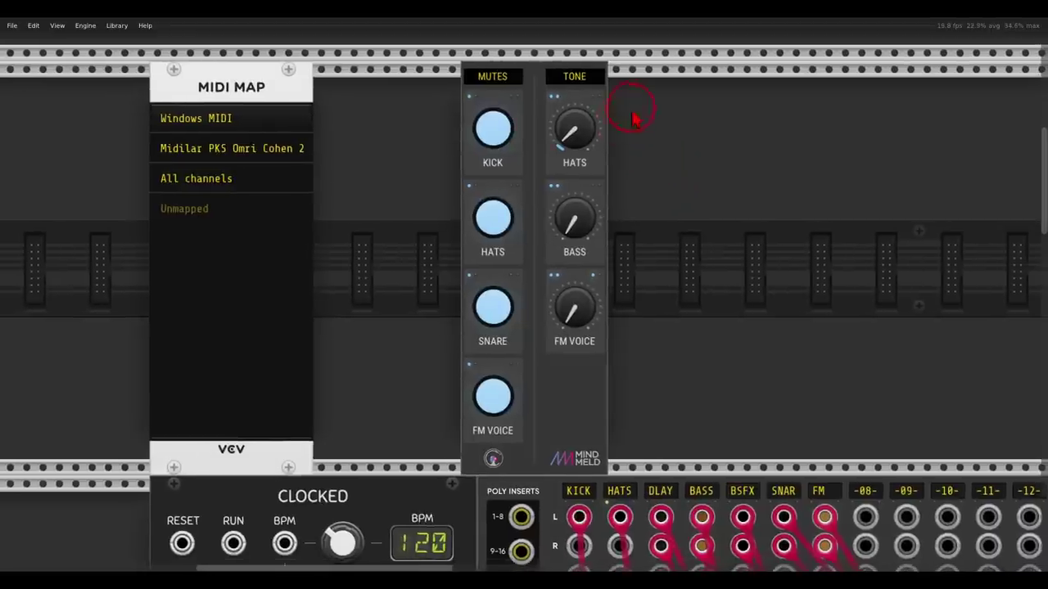
mouse_move(545, 347)
left_mouse_down()
mouse_move(617, 366)
mouse_move(668, 198)
left_mouse_up()
key("Escape")
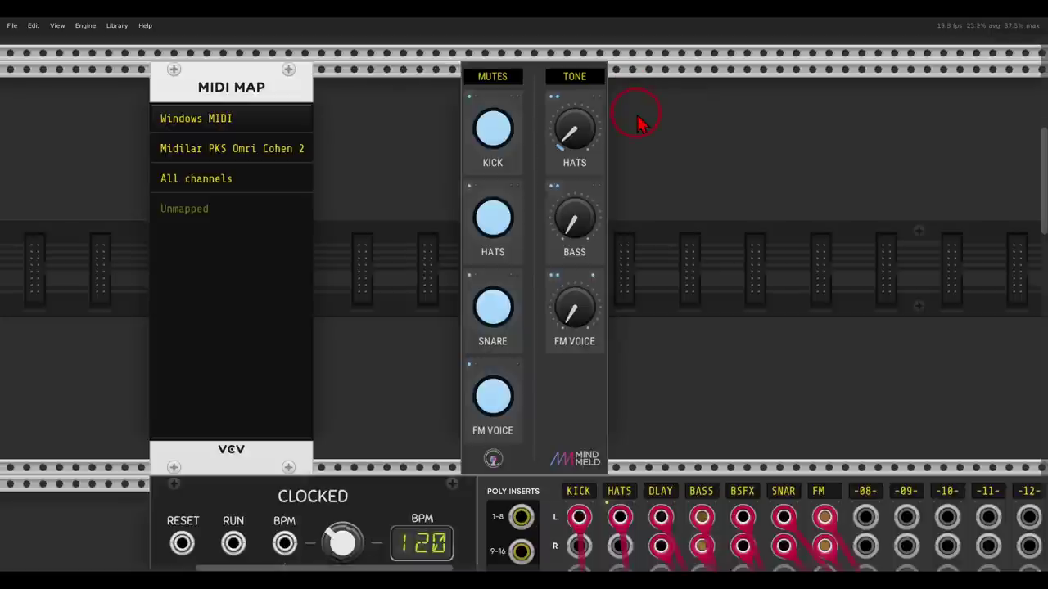
Unmute the kick and the hats with their MUTES buttons, and mute the kick again
left_click(499, 131)
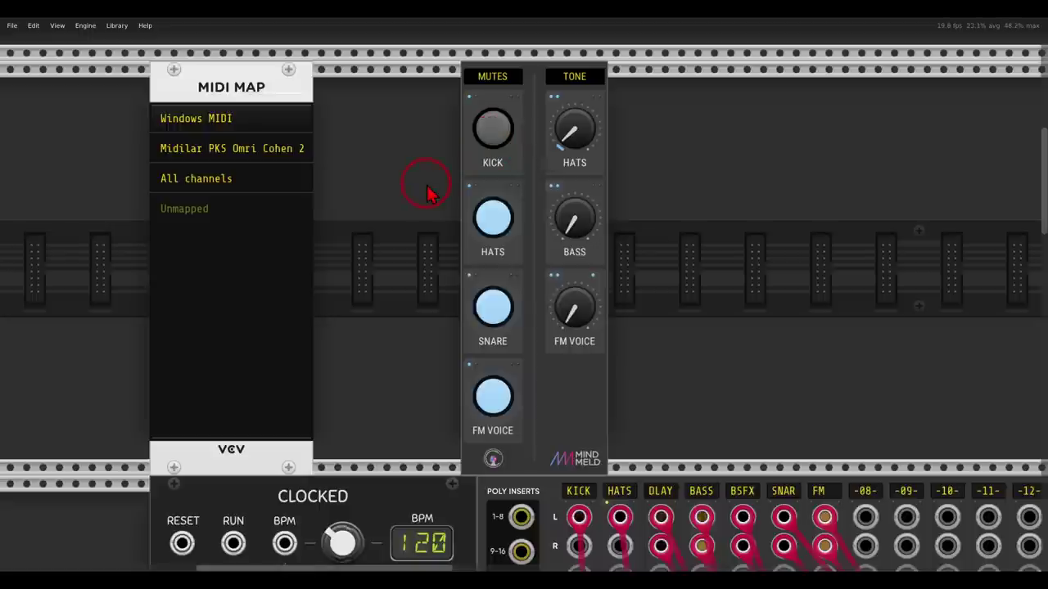
left_click(490, 224)
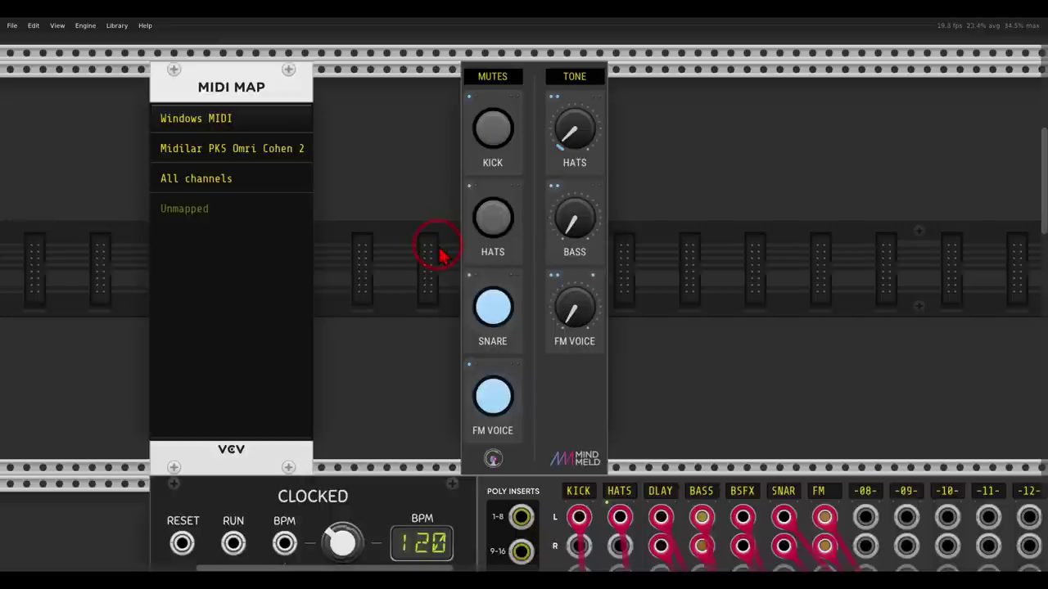
left_click(493, 139)
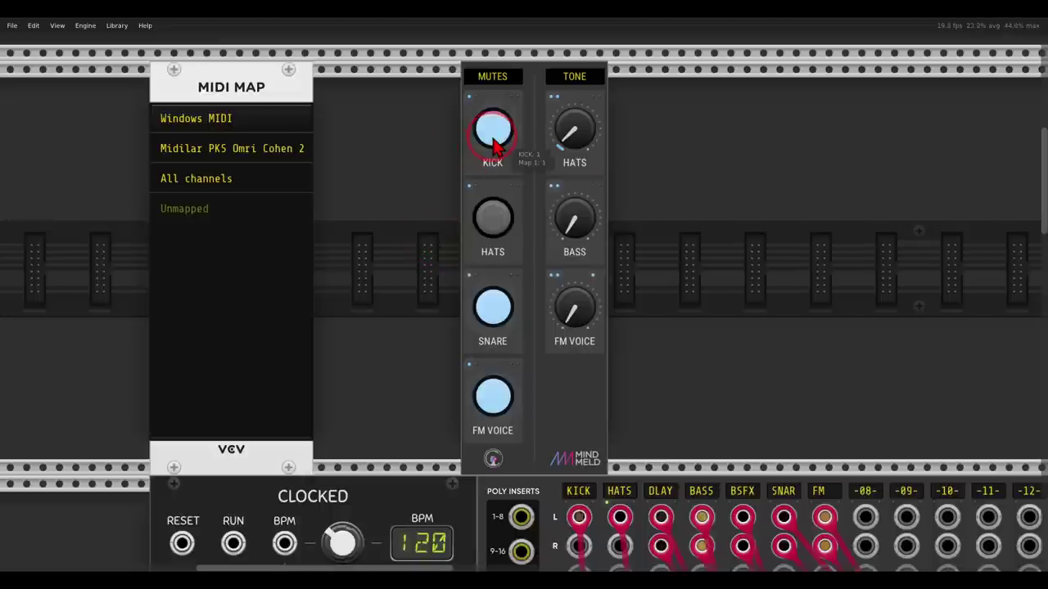
Inspect the HATS tone knob's Map 1 and Map 2 assignments and turn the knob up to roughly three quarters
right_click(560, 155)
mouse_move(616, 237)
mouse_move(624, 262)
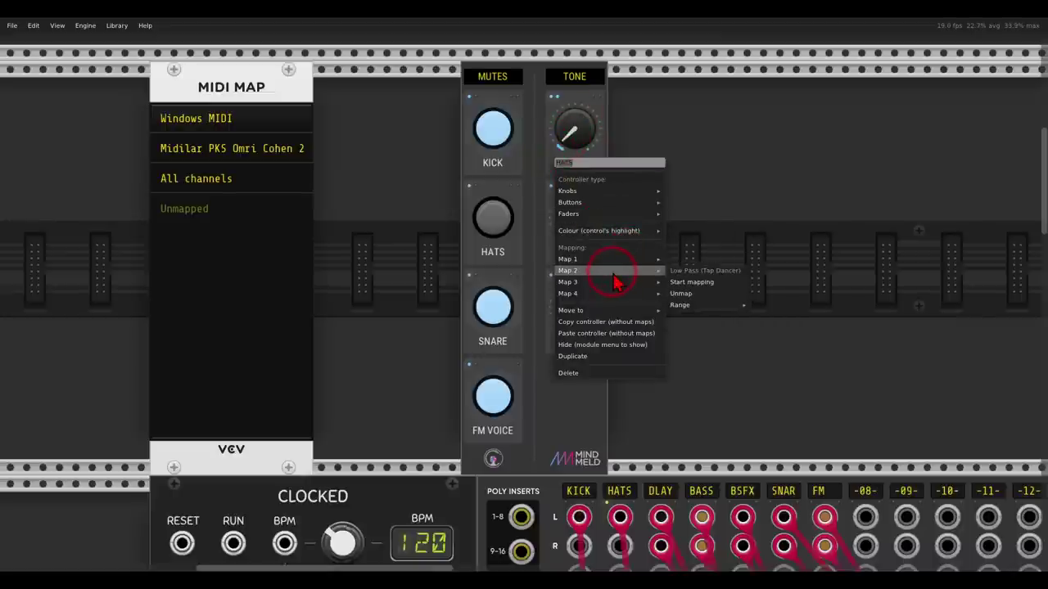
left_click(671, 282)
left_click_drag(575, 153, 557, 51)
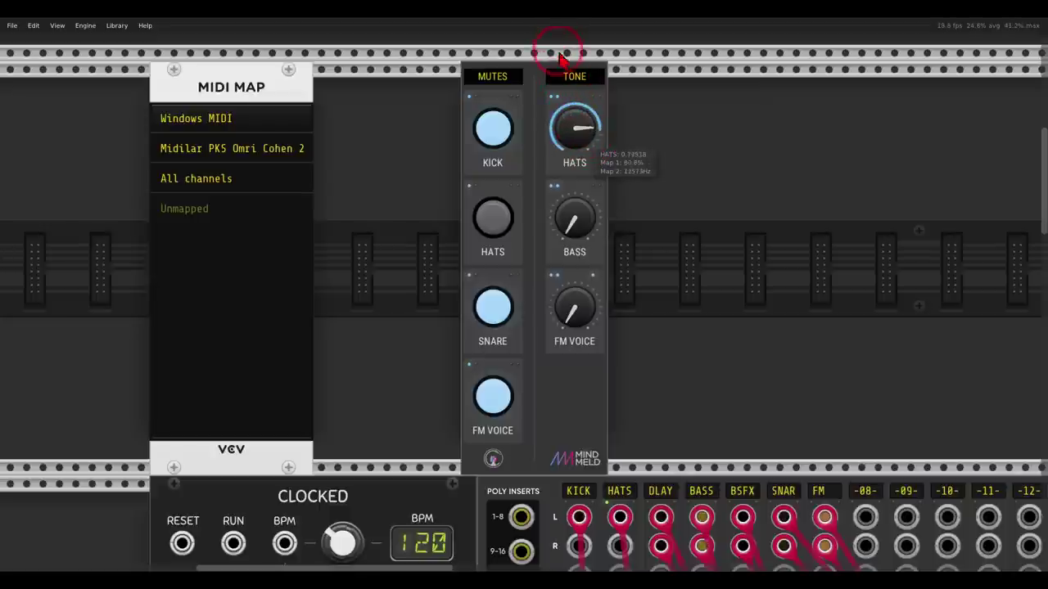
Unmute the kick, snare and FM voice while turning the HATS tone knob low and the BASS knob fully down
left_click(495, 131)
left_click(503, 320)
left_click_drag(576, 146, 585, 239)
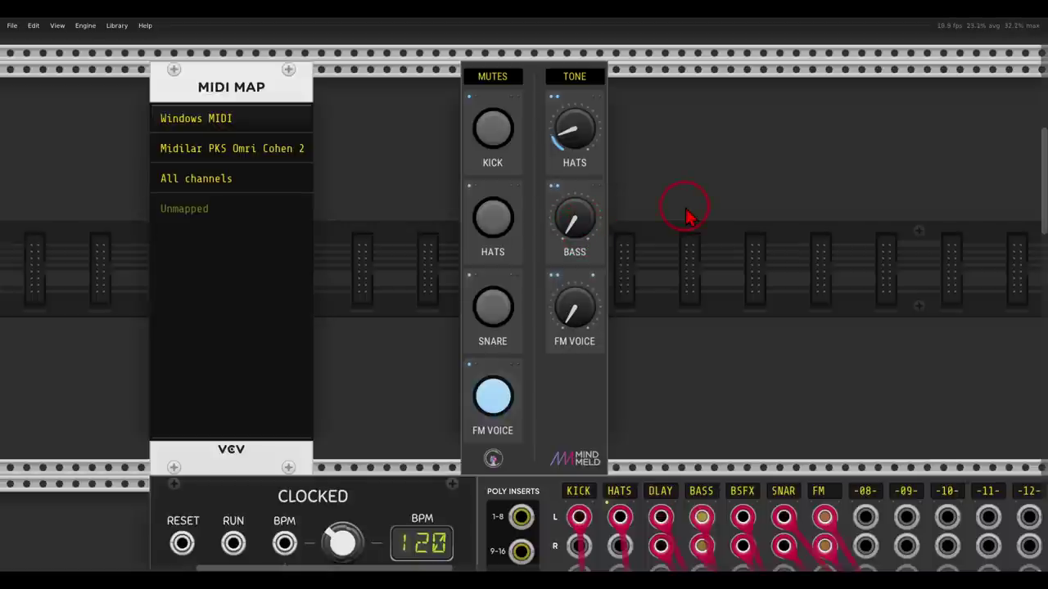
left_click_drag(584, 227, 571, 307)
left_click(491, 398)
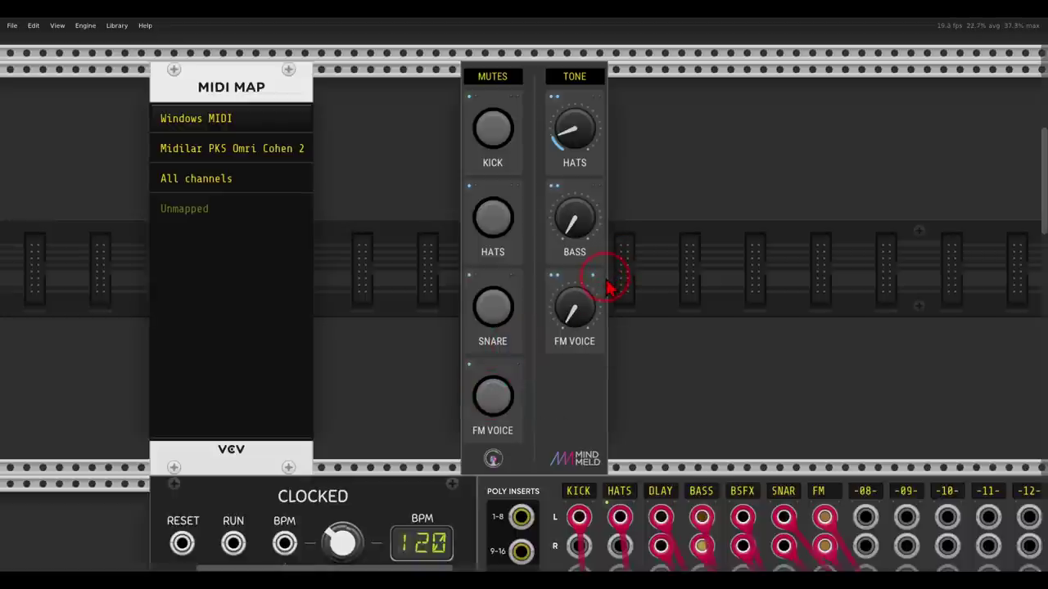
Examine the mute buttons on the mixer channels that the PatchMaster MUTES buttons control
left_click_drag(666, 368, 579, 191)
left_click(709, 308)
left_click_drag(709, 308, 596, 131)
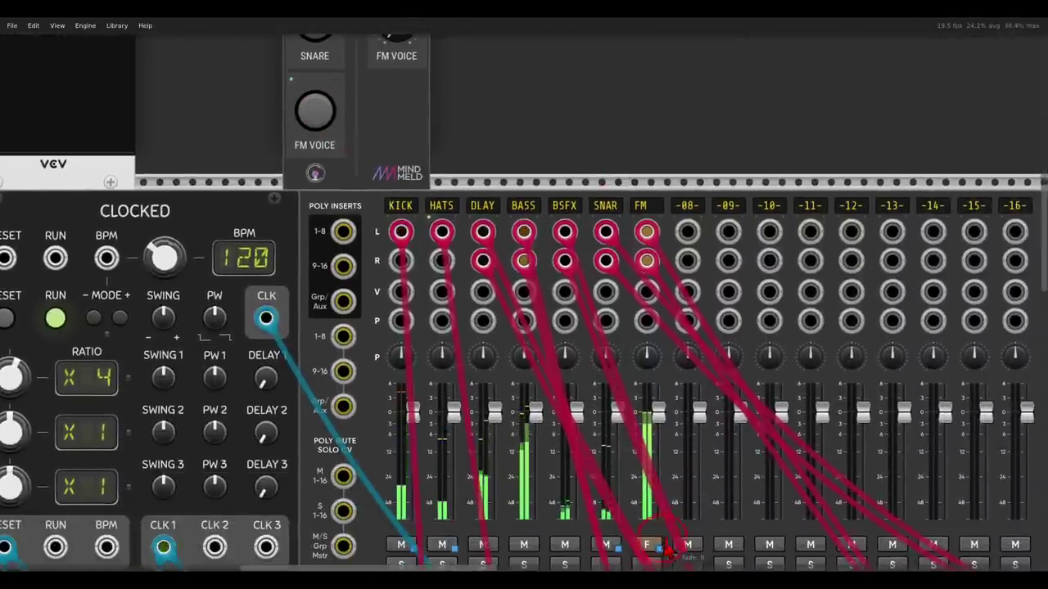
left_click_drag(473, 131, 671, 388)
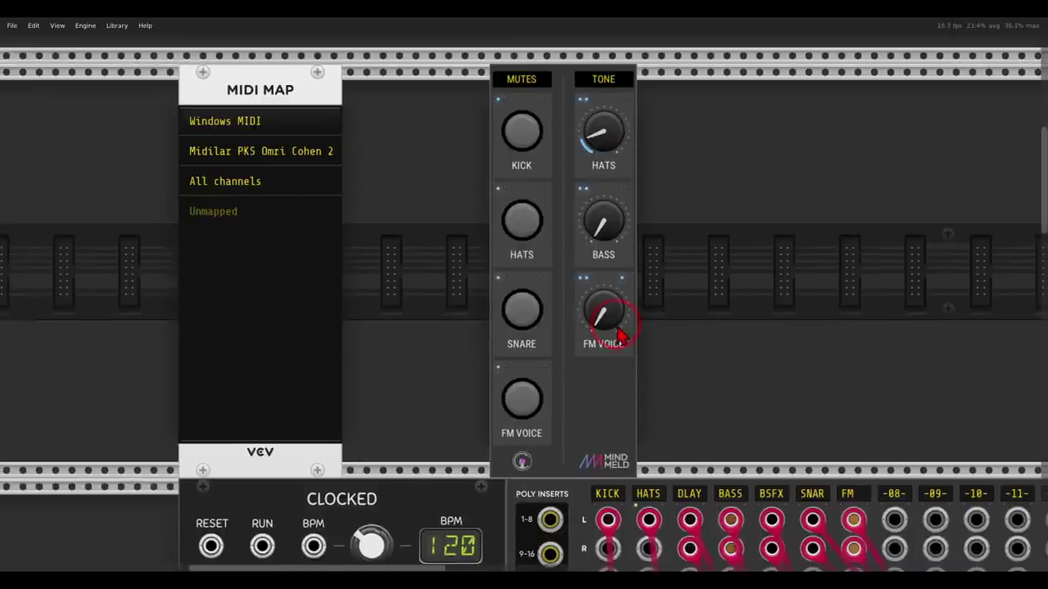
Mute the kick and turn the FM VOICE tone knob up most of the way
left_click(545, 144)
left_click(532, 140)
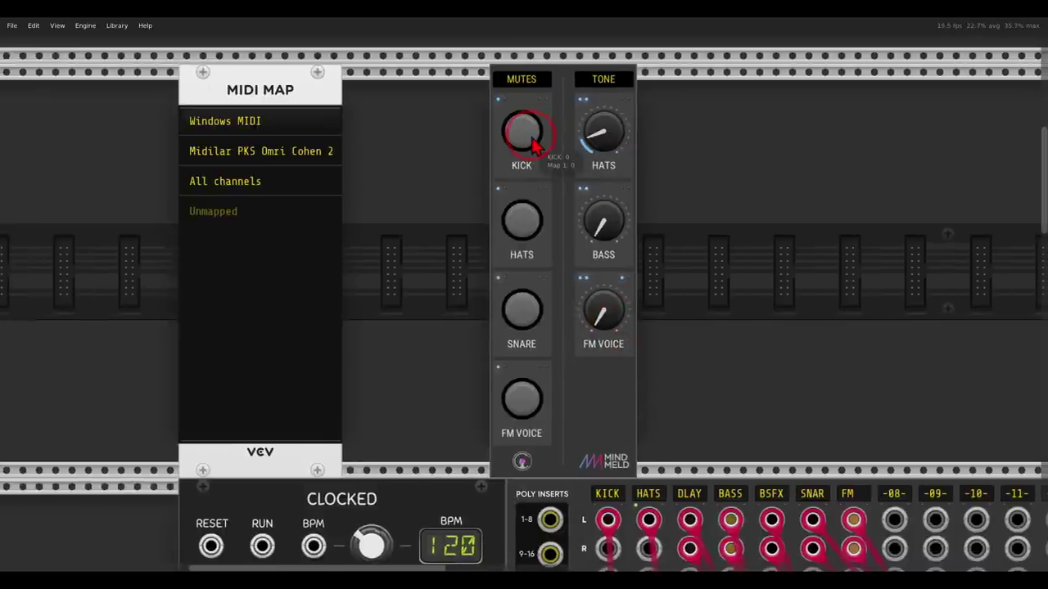
left_click(604, 308)
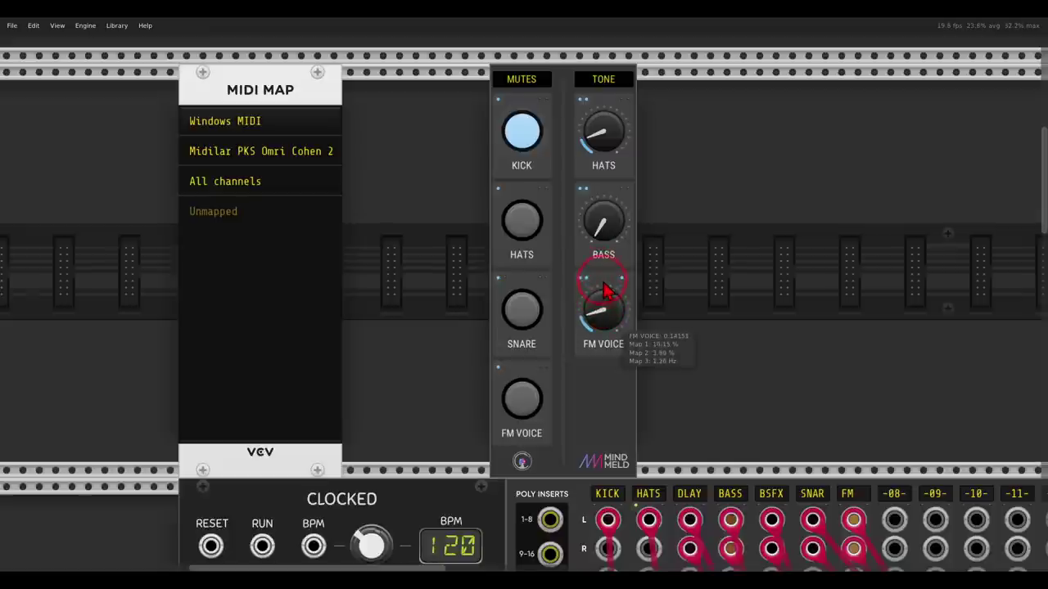
left_click_drag(594, 249, 578, 213)
left_click_drag(600, 307, 590, 283)
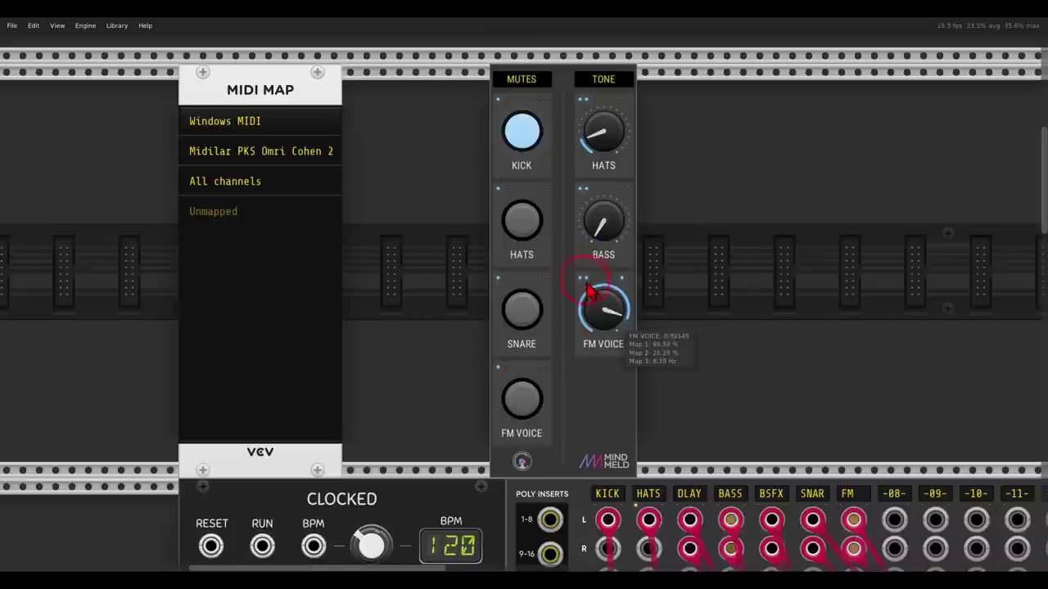
Unmute the kick, raise the HATS tone knob briefly, and bring the FM VOICE and HATS knobs back down
left_click(529, 144)
left_click_drag(585, 142, 600, 96)
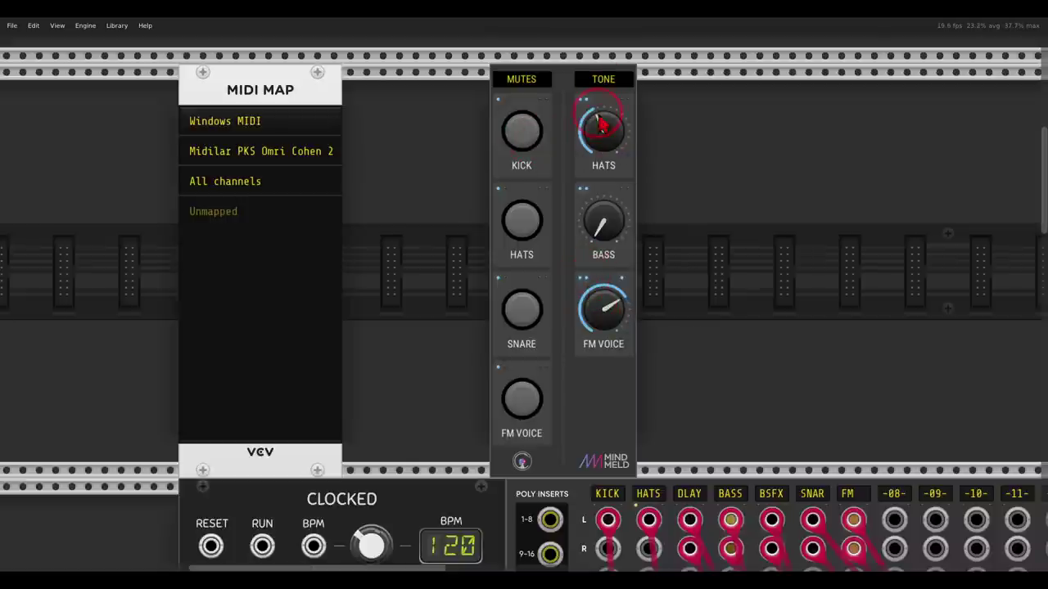
left_click_drag(604, 308, 622, 438)
left_click_drag(603, 152, 600, 205)
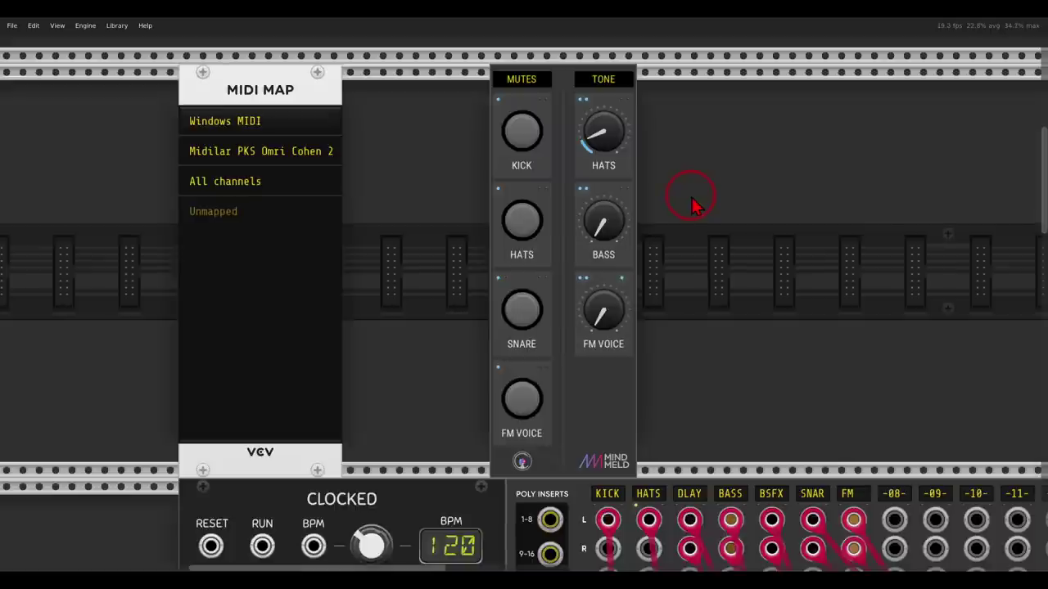
mouse_move(690, 113)
left_mouse_down()
mouse_move(562, 78)
mouse_move(432, 182)
mouse_move(439, 348)
mouse_move(579, 387)
mouse_move(727, 214)
mouse_move(706, 127)
left_mouse_up()
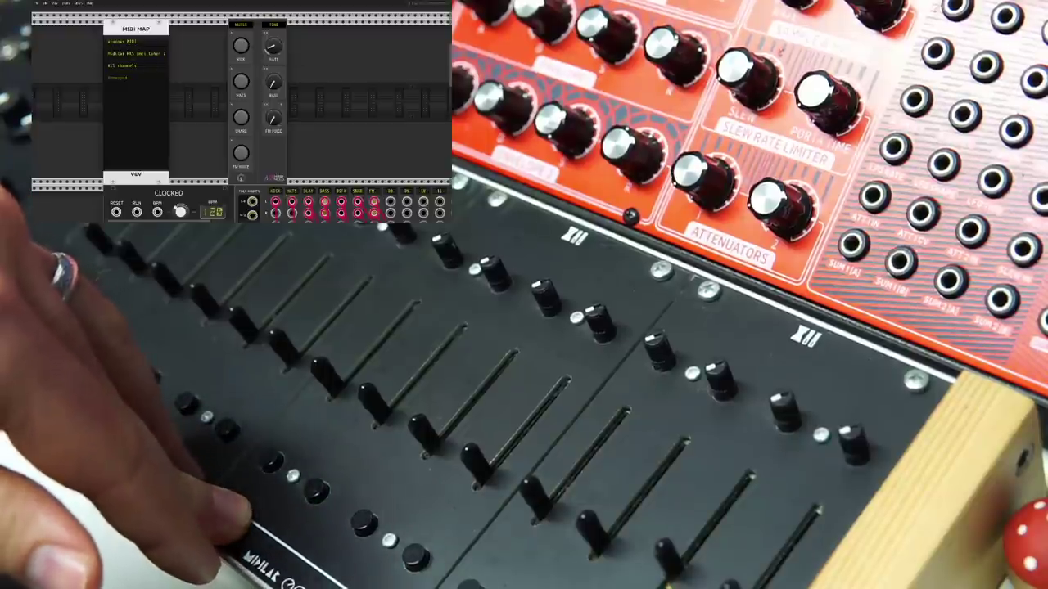
left_click(136, 78)
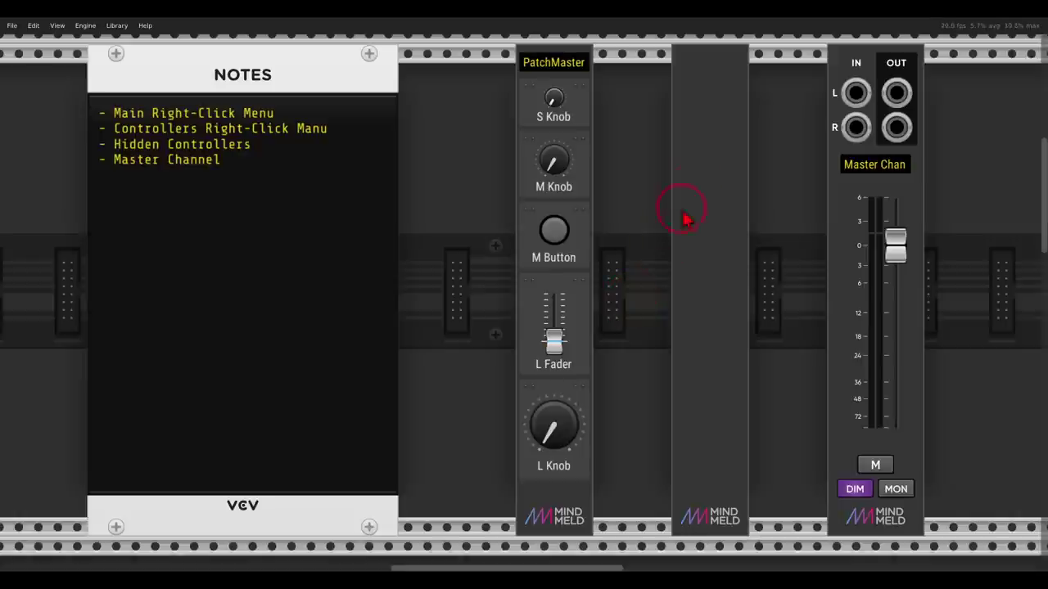
Toggle the PatchMaster's knob arcs off and on again, turning the L Knob to compare its display
right_click(701, 188)
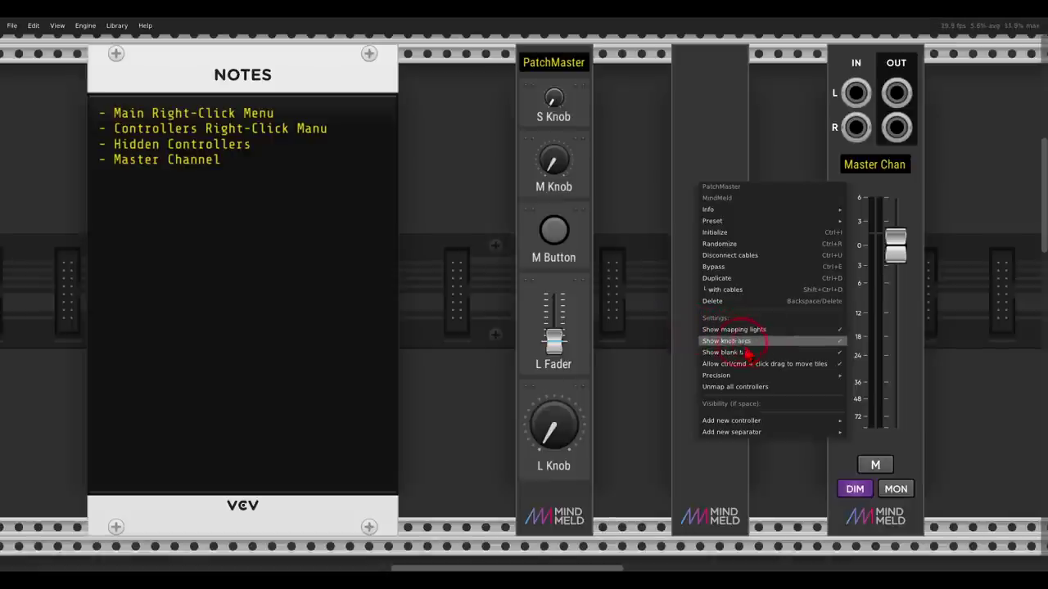
left_click(631, 343)
left_click_drag(555, 430, 543, 333)
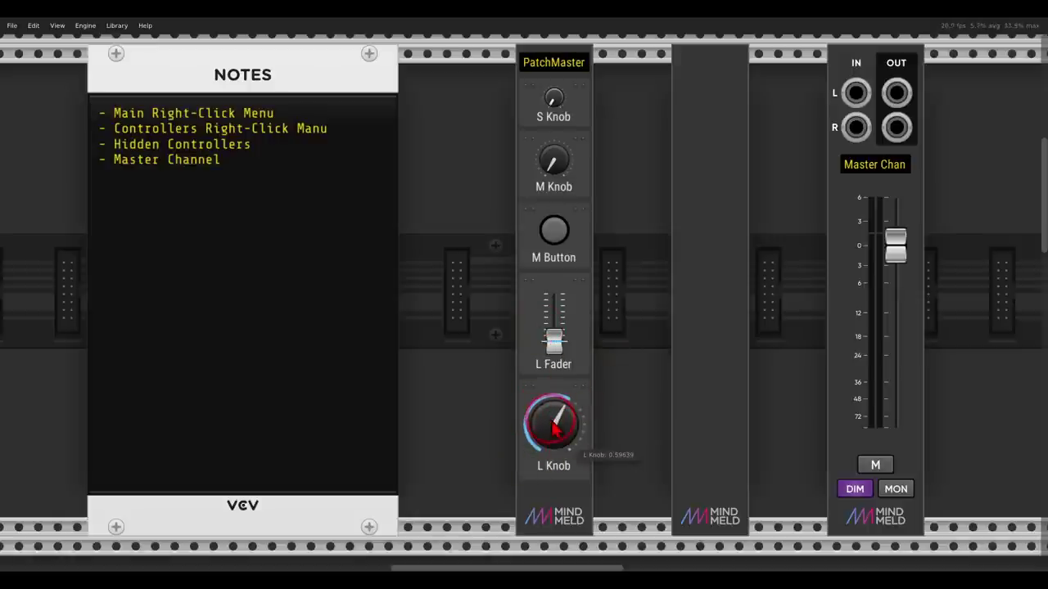
right_click(550, 490)
left_click(605, 406)
left_click_drag(554, 426, 550, 401)
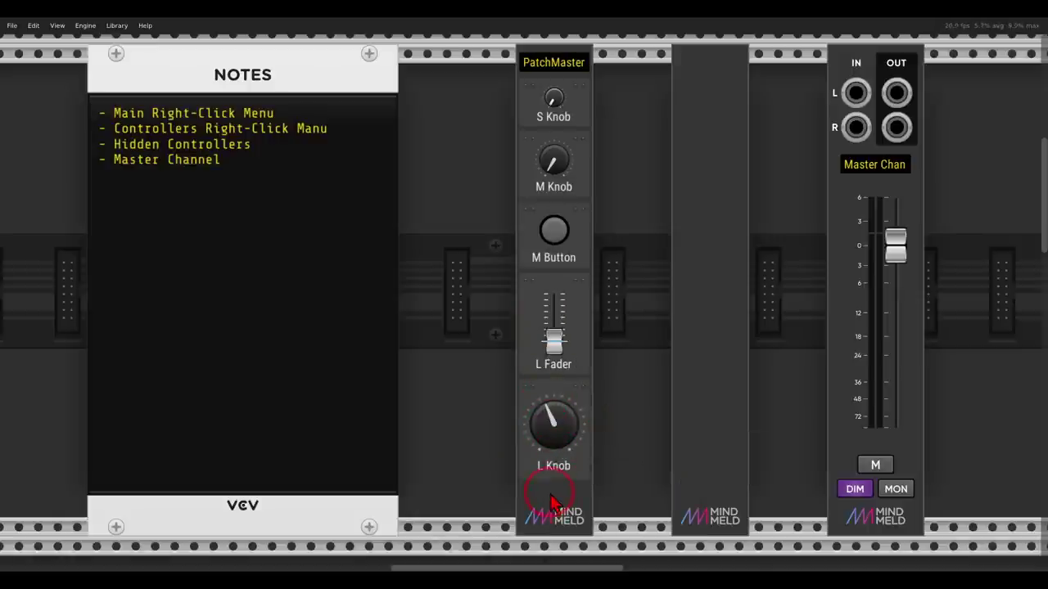
right_click(555, 498)
left_click(577, 418)
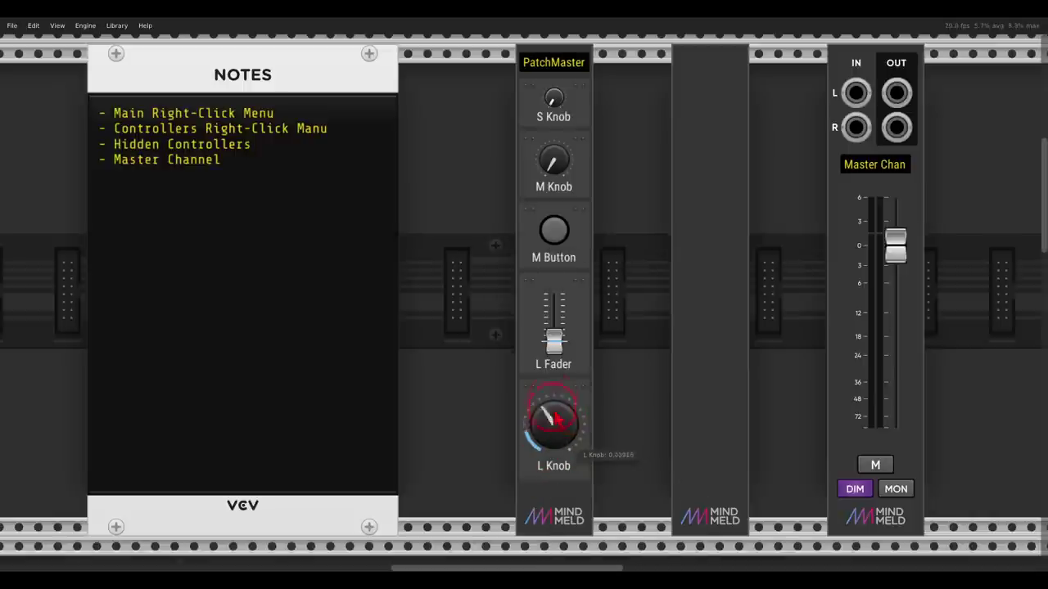
Review the blank PatchMaster's settings and factory presets, and the controller options of the S Knob
right_click(711, 227)
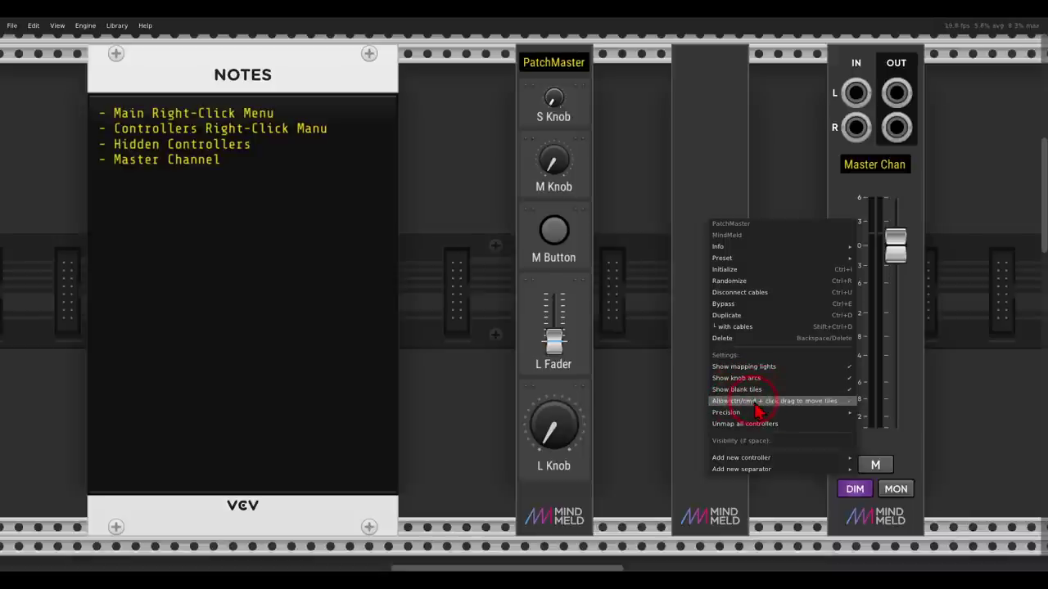
mouse_move(778, 413)
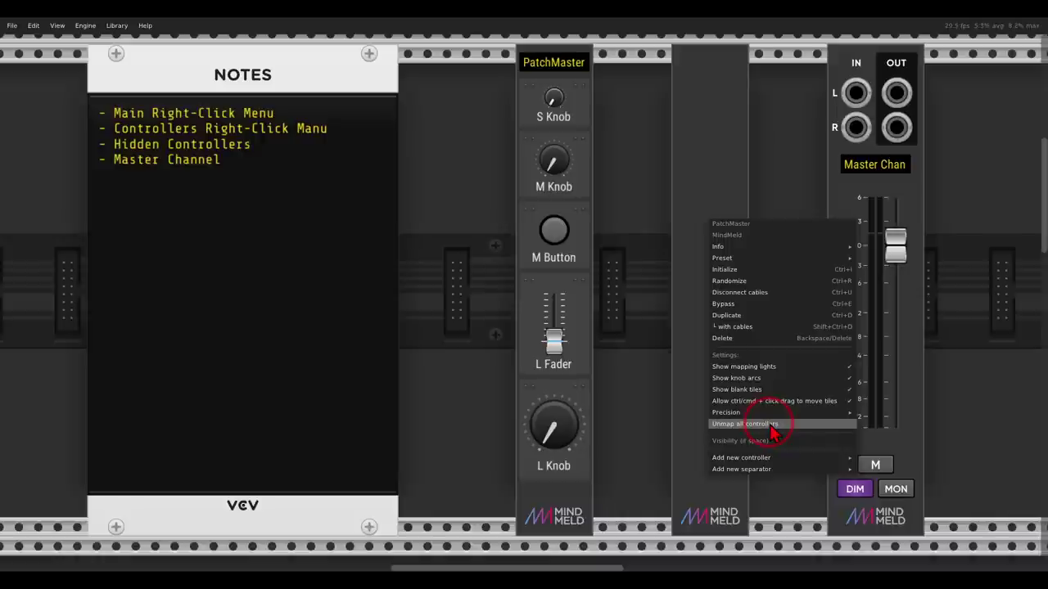
mouse_move(720, 259)
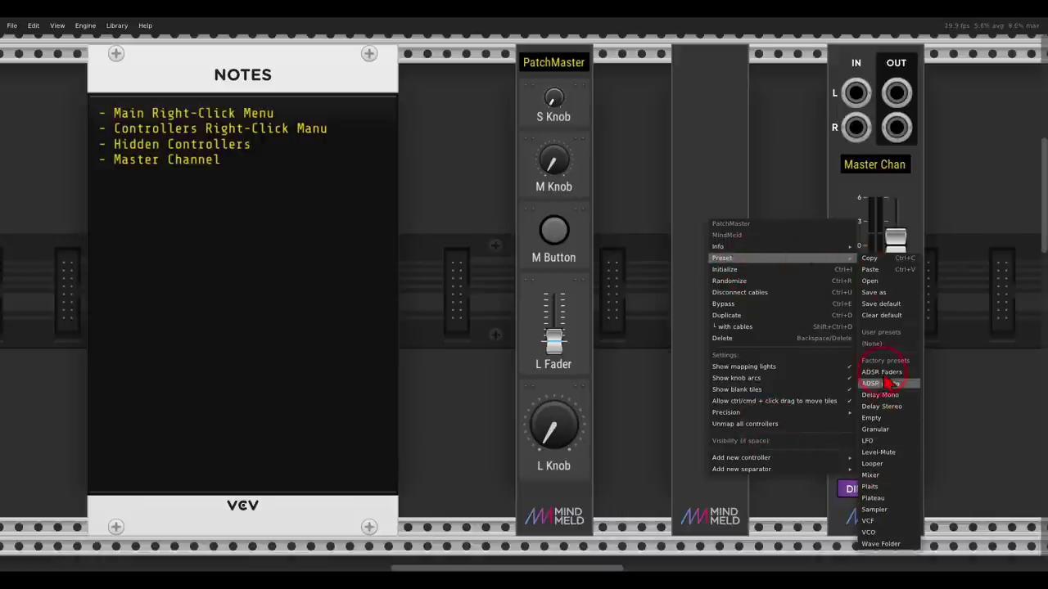
left_click(640, 265)
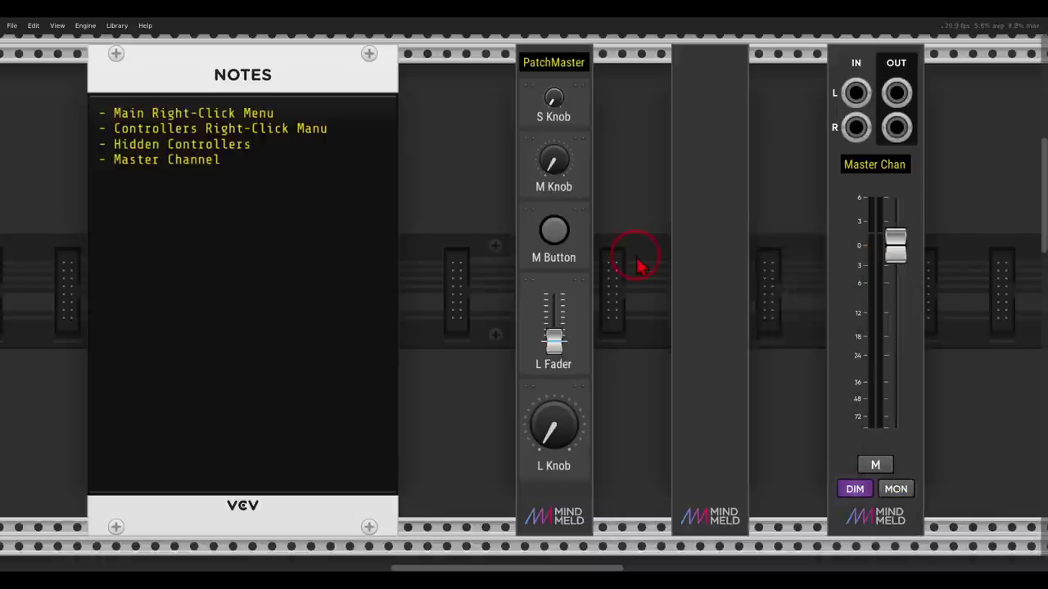
right_click(536, 119)
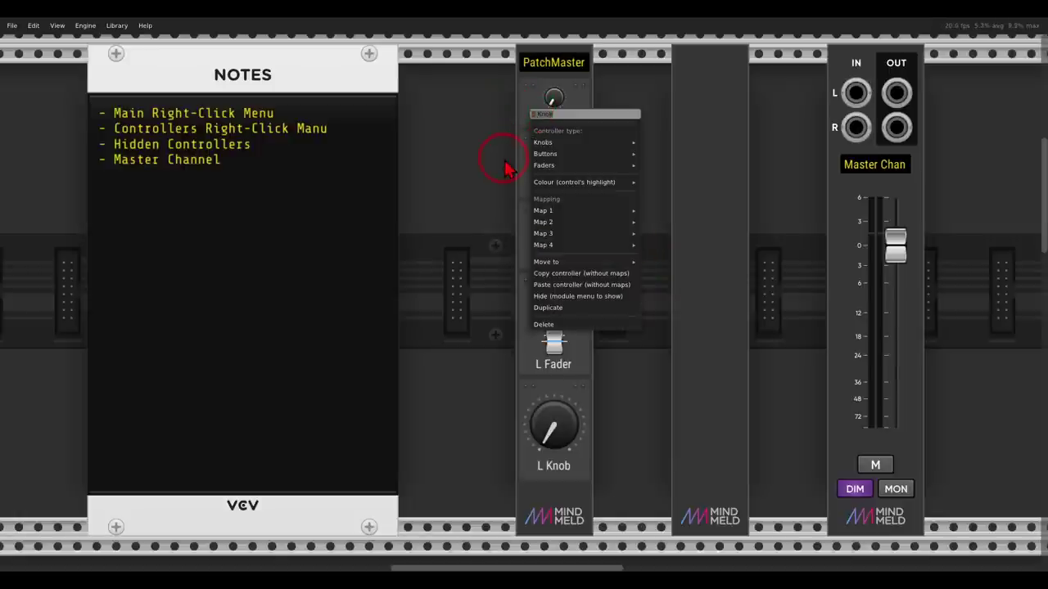
left_click(525, 209)
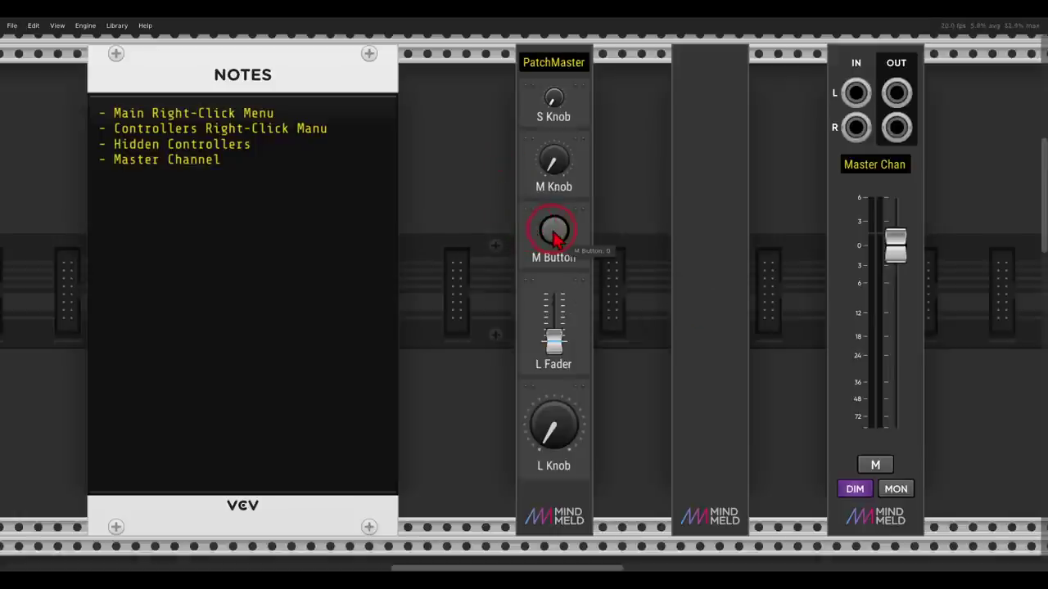
Try two highlight colours on the M Button, settling on mint green, and toggle the button to preview them
right_click(526, 233)
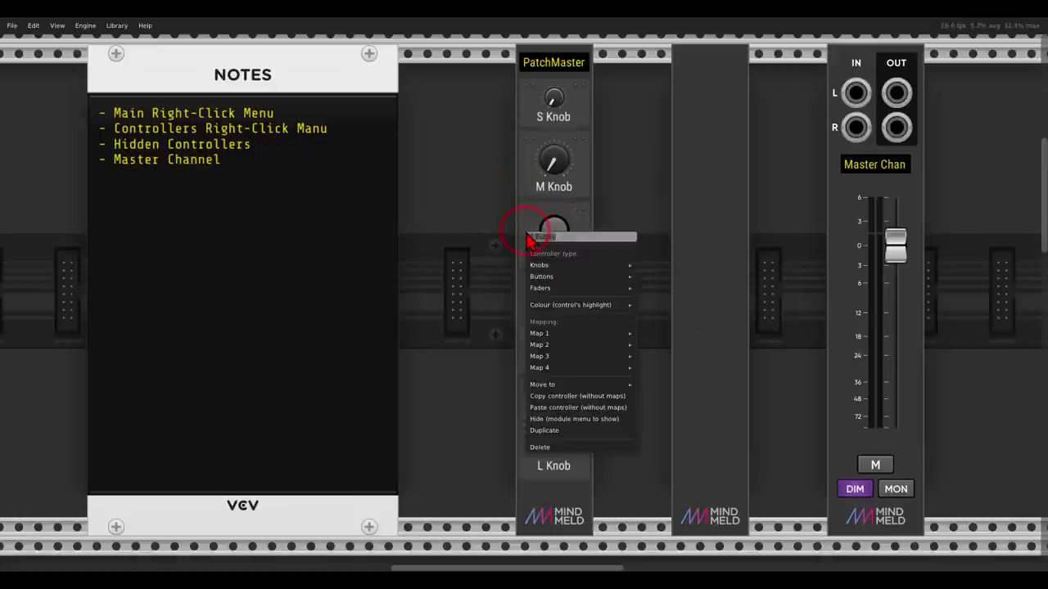
mouse_move(622, 304)
left_click(672, 359)
left_click(557, 233)
right_click(533, 224)
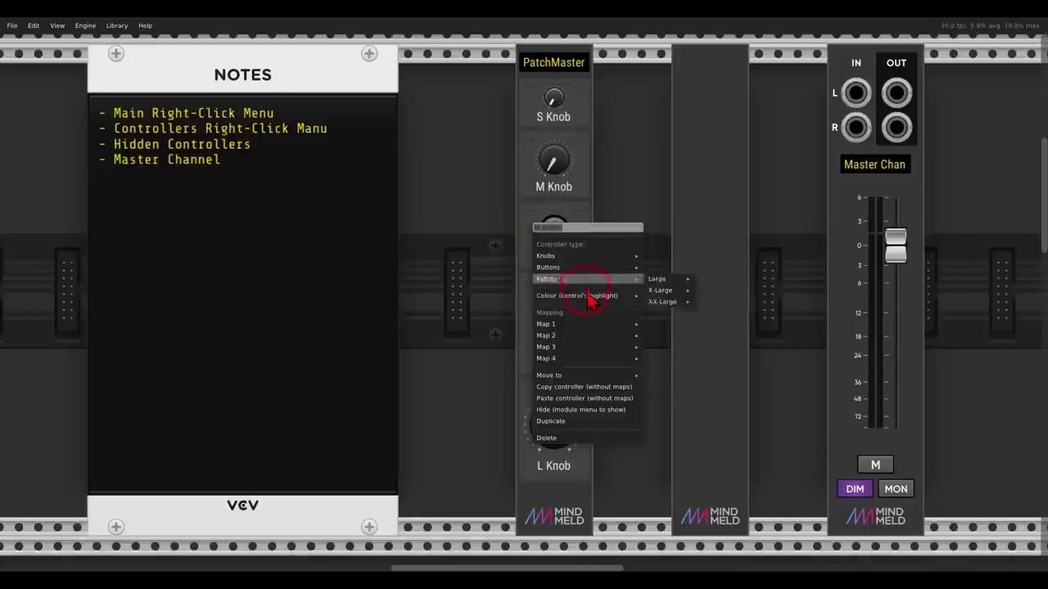
mouse_move(614, 296)
left_click(678, 381)
left_click(561, 250)
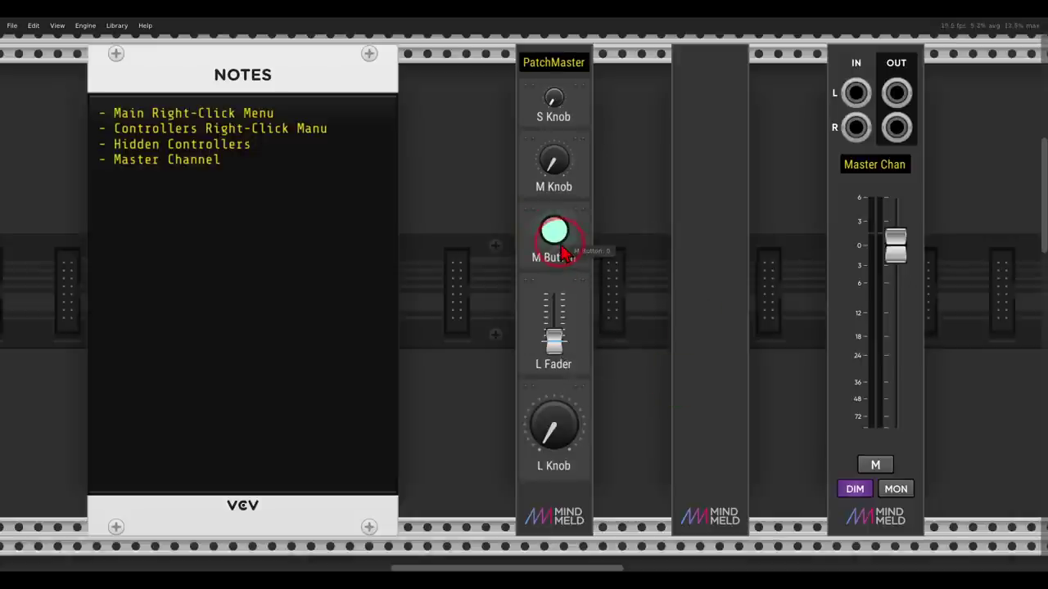
left_click(561, 245)
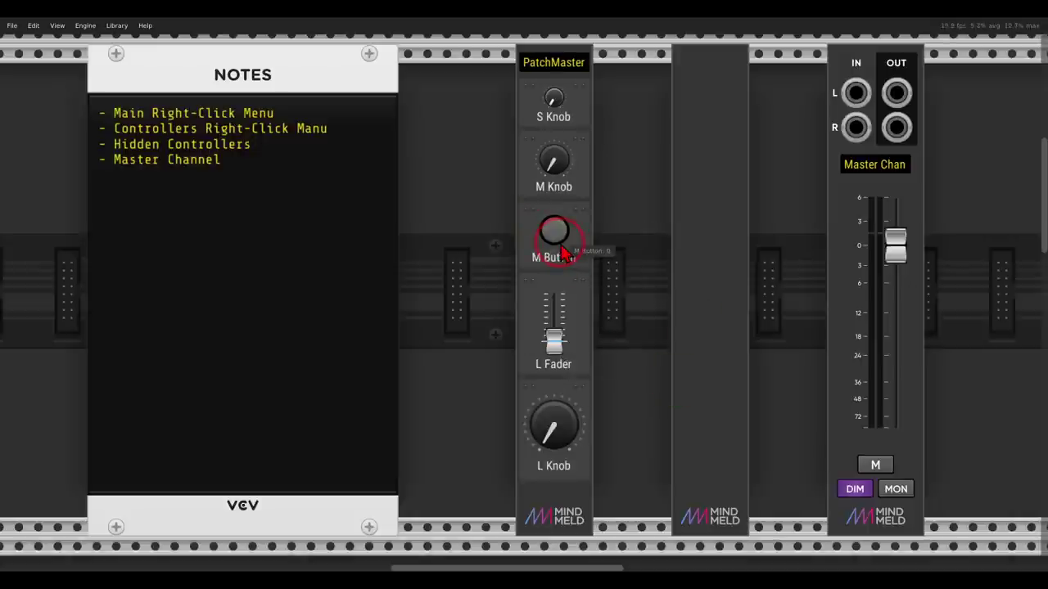
Review the M Button's mapping and move options, and move the button to the S Knob's position
right_click(534, 223)
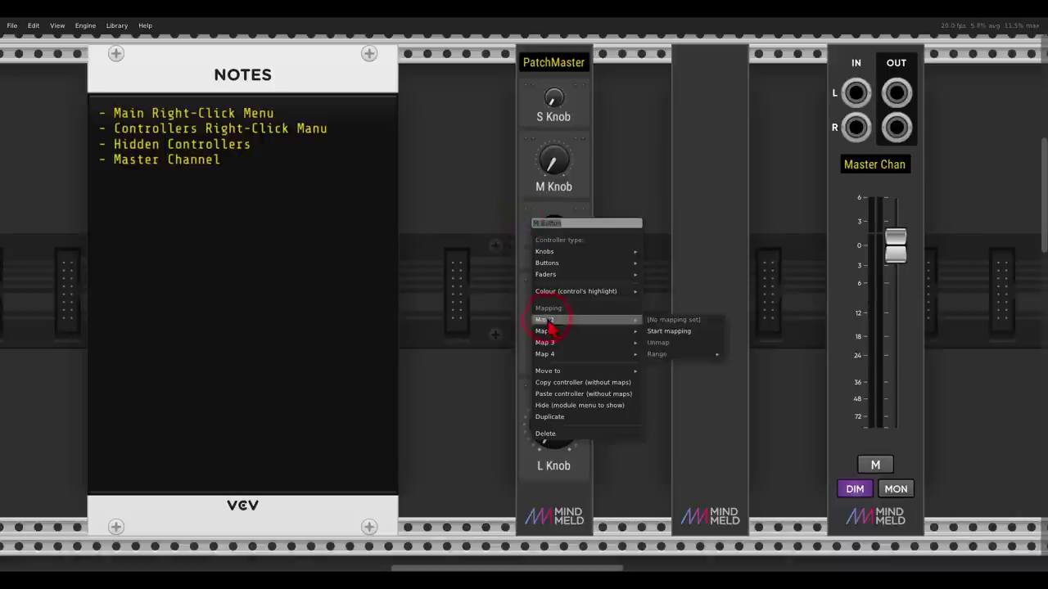
mouse_move(567, 372)
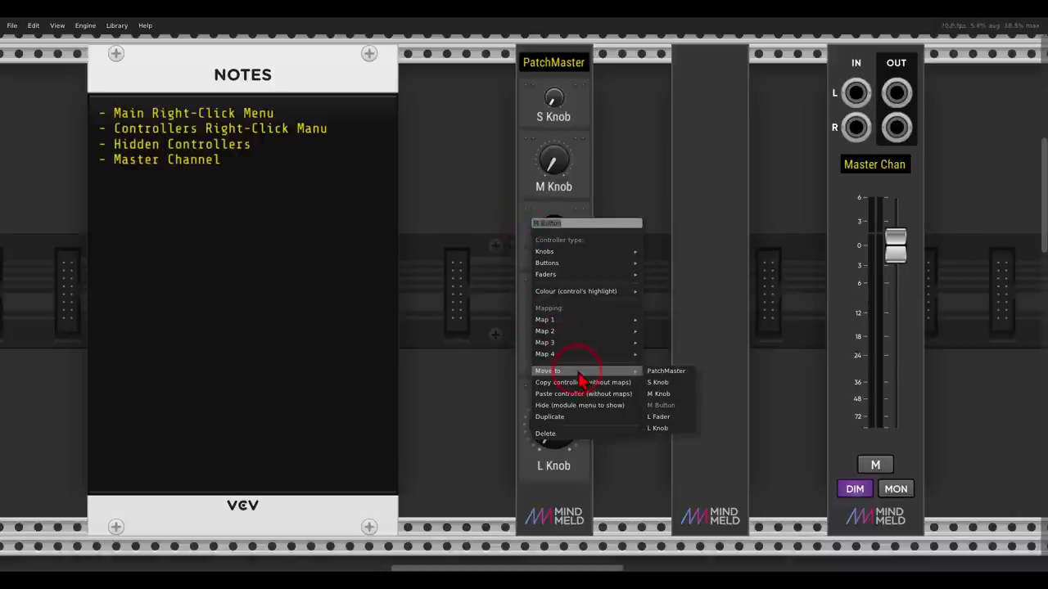
left_click(495, 339)
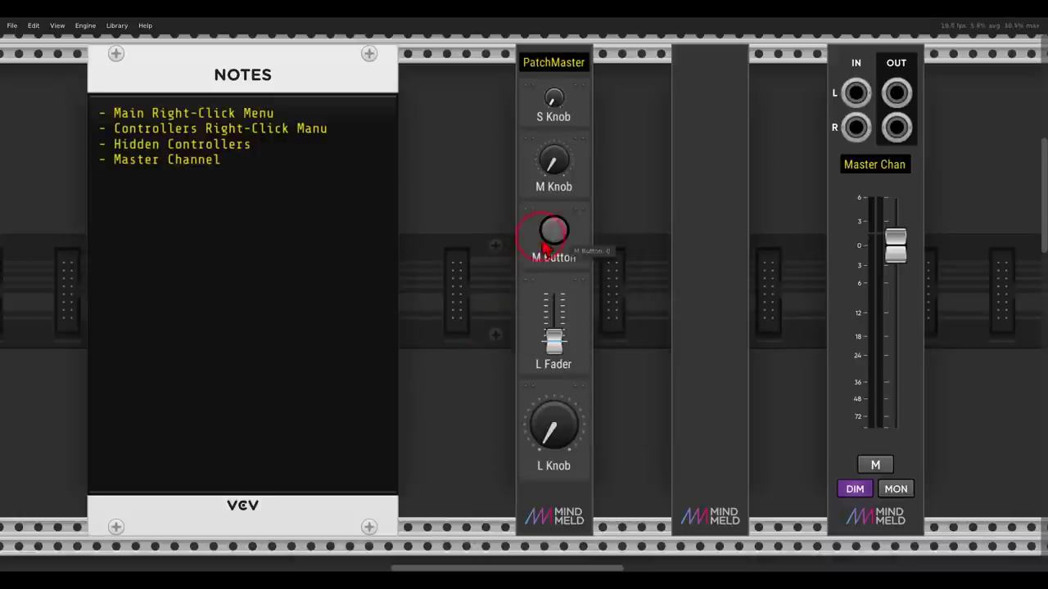
right_click(531, 255)
left_click(591, 398)
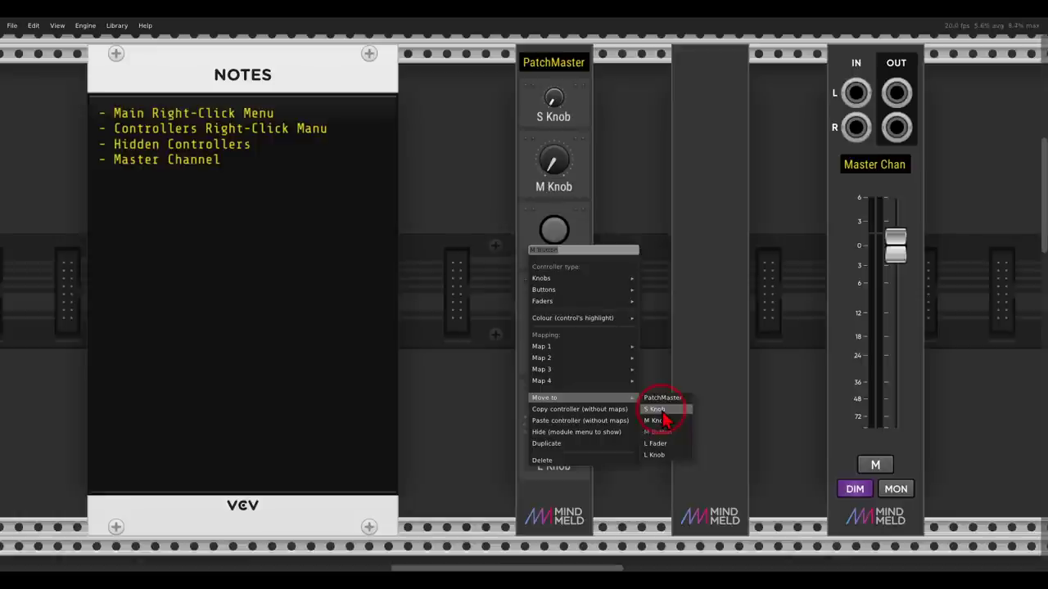
left_click(663, 411)
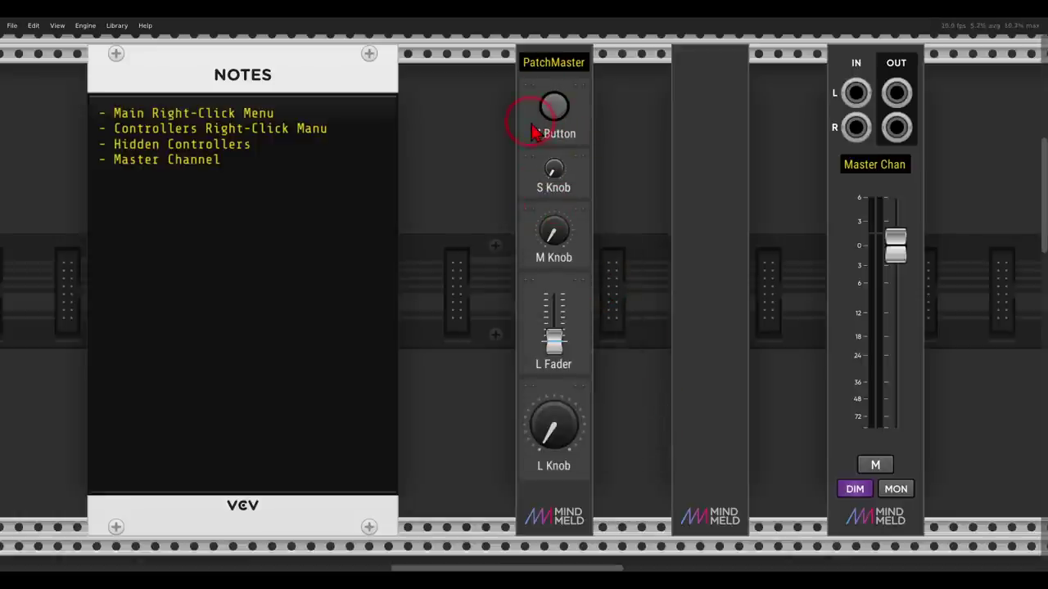
Check the M Button's copy and paste options, and add a new controller to the blank PatchMaster
right_click(533, 125)
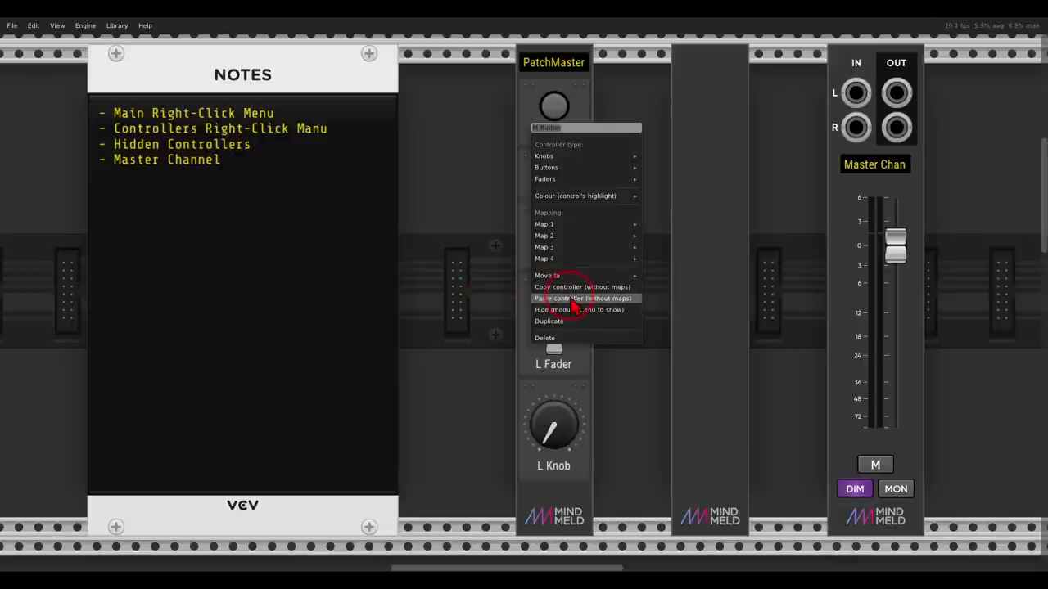
left_click(507, 274)
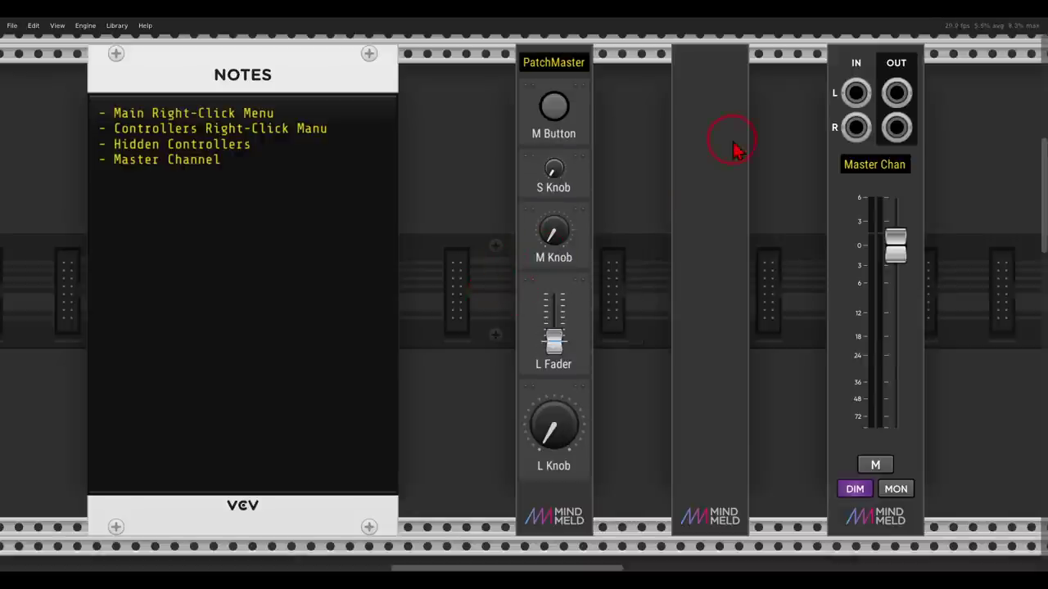
right_click(709, 141)
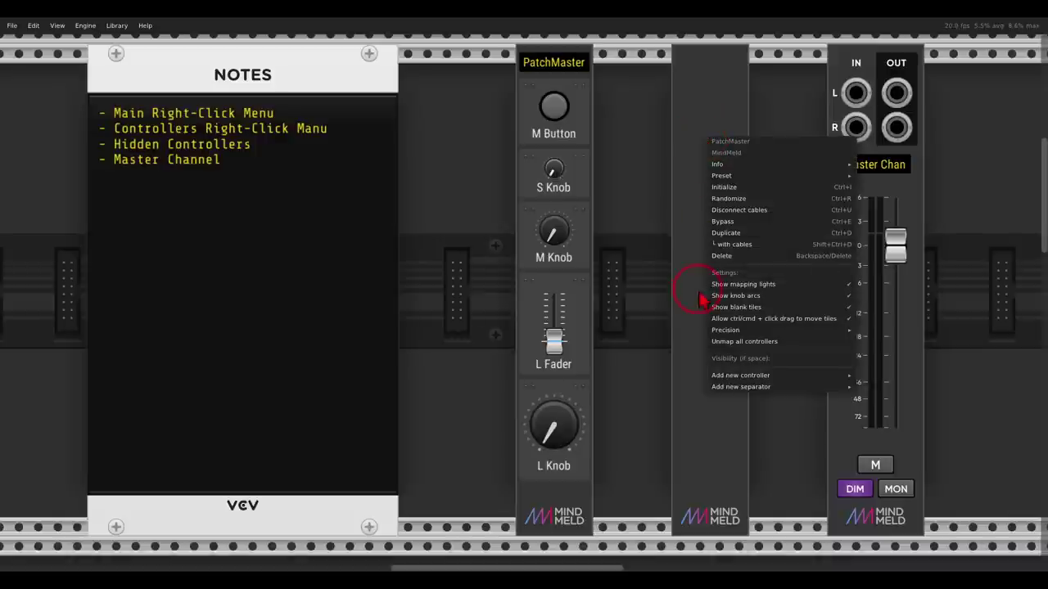
mouse_move(712, 376)
mouse_move(867, 374)
mouse_move(920, 378)
left_click(963, 375)
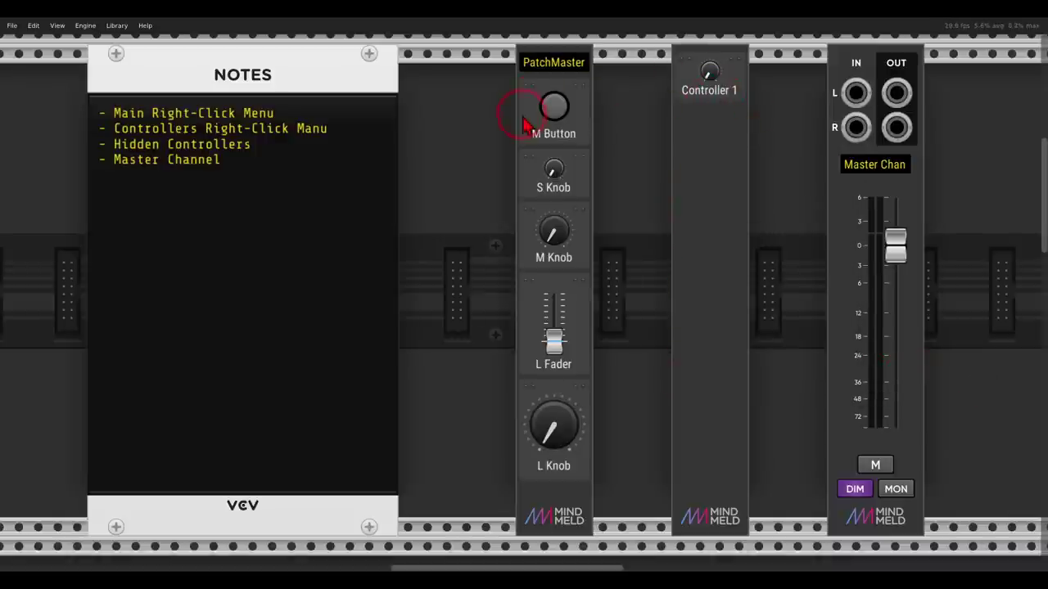
Copy the labelled PatchMaster's M Button without maps and paste it onto Controller 1 of the other PatchMaster
right_click(538, 127)
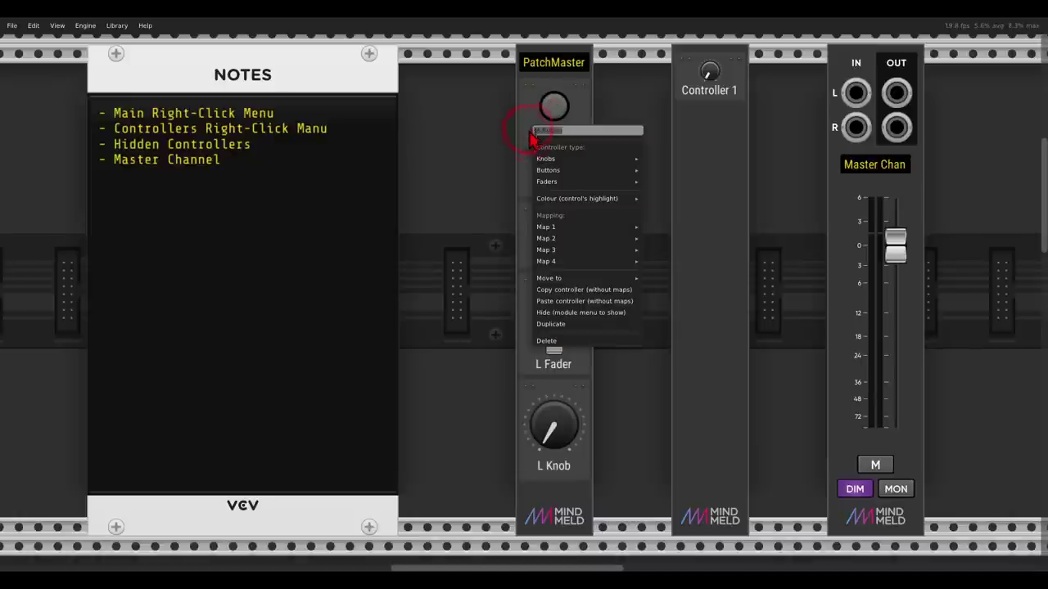
left_click(544, 290)
right_click(688, 78)
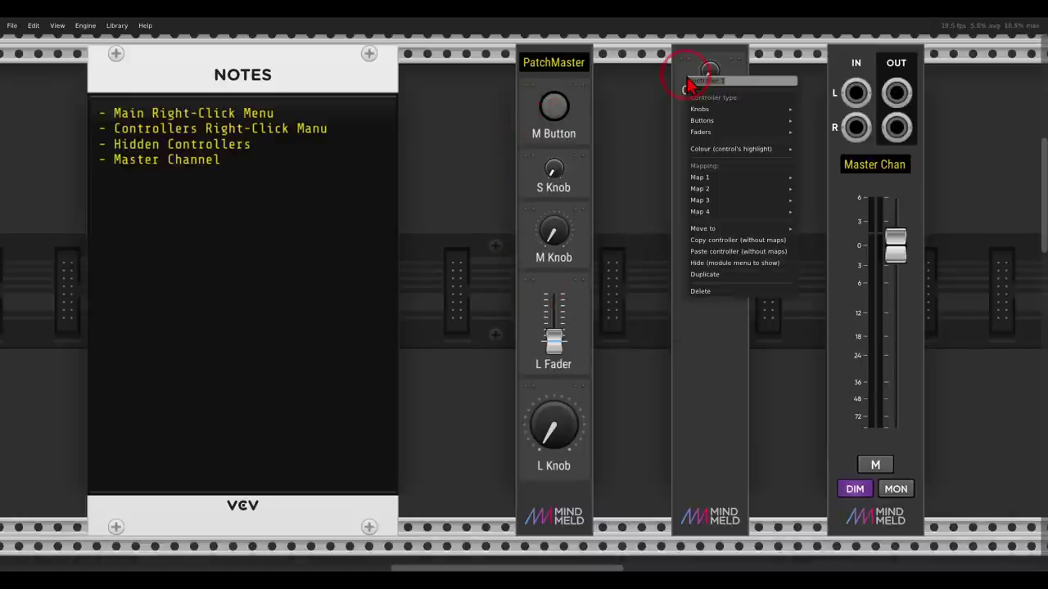
left_click(700, 251)
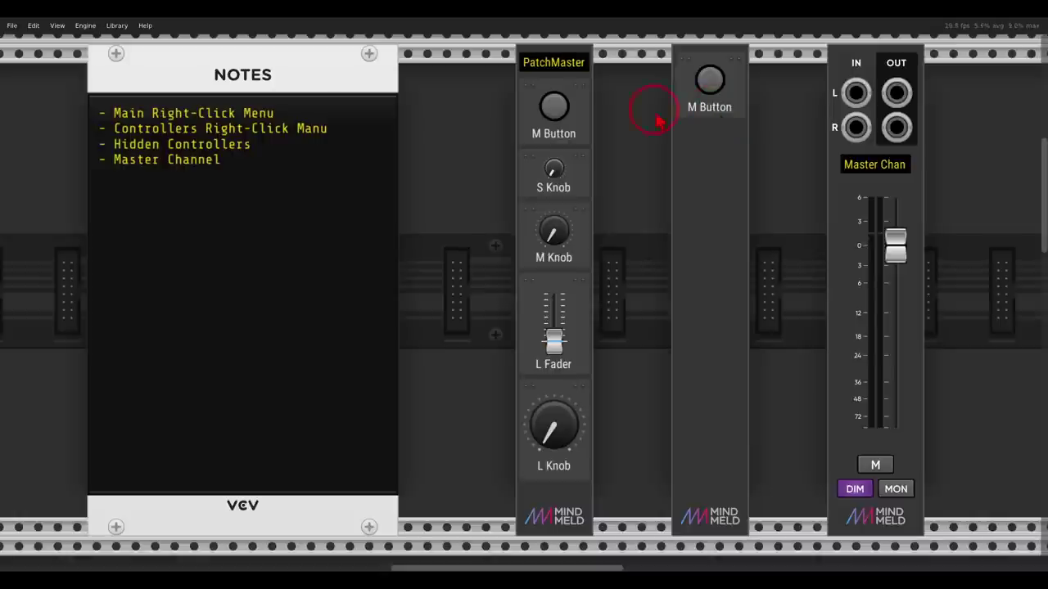
Hide the M Button, S Knob and L Fader in the labelled PatchMaster, and make all three visible again
right_click(532, 126)
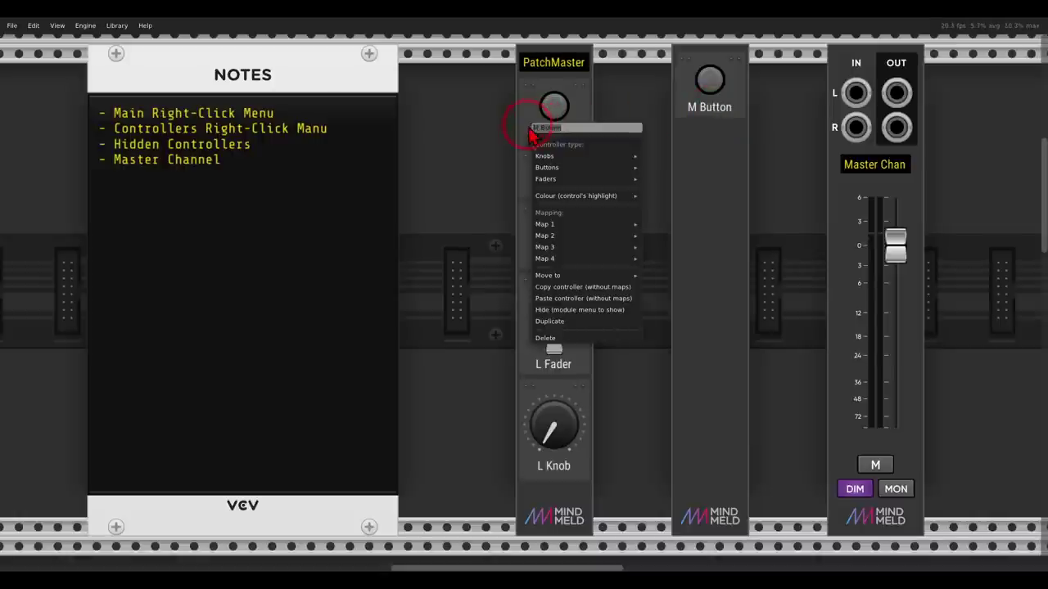
left_click(567, 316)
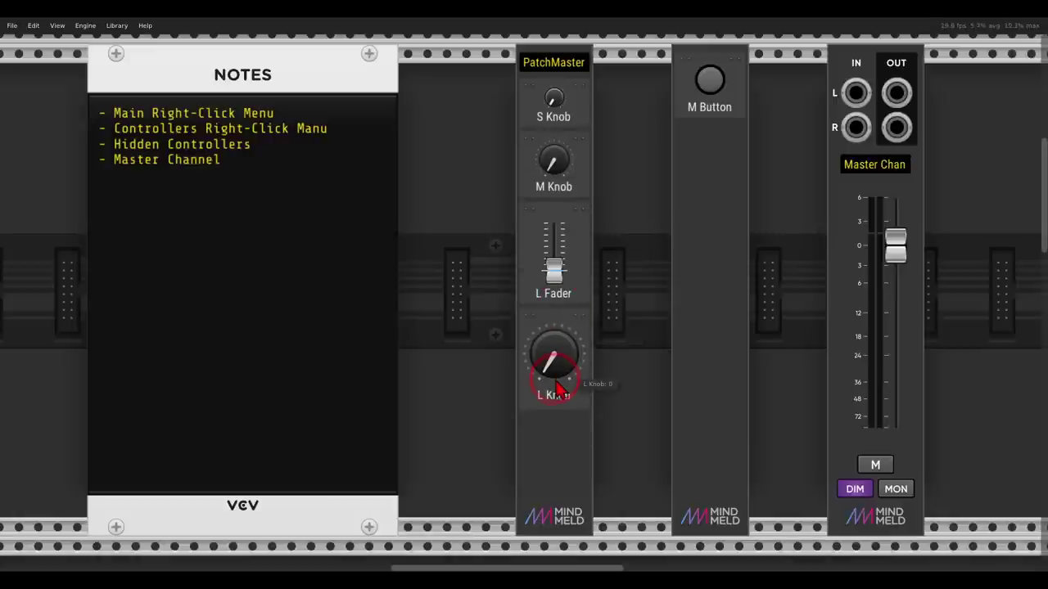
right_click(545, 427)
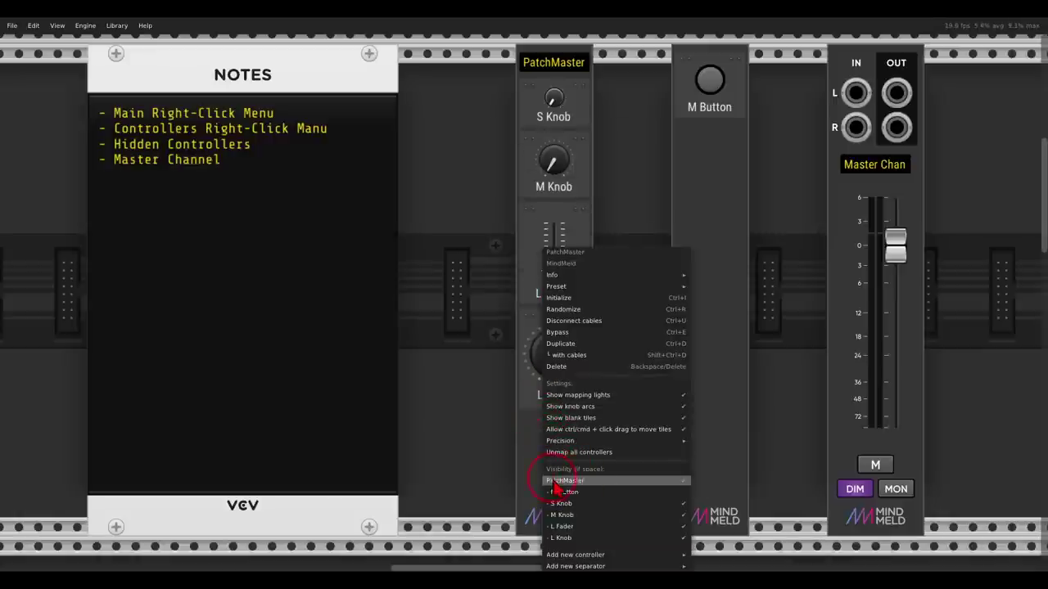
left_click(605, 505)
left_click(596, 527)
left_click(599, 504)
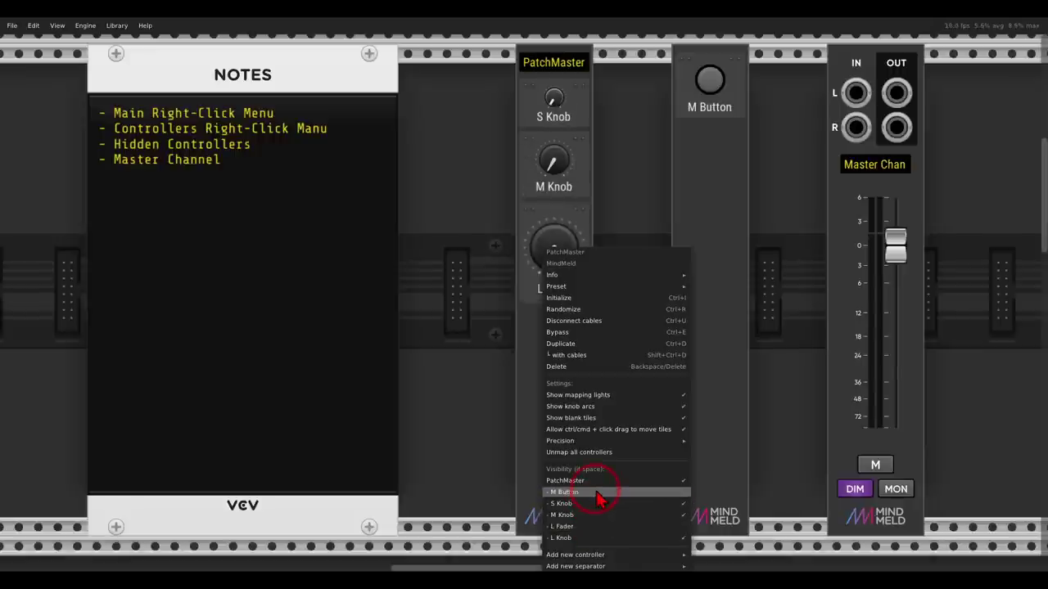
left_click(596, 493)
left_click(602, 528)
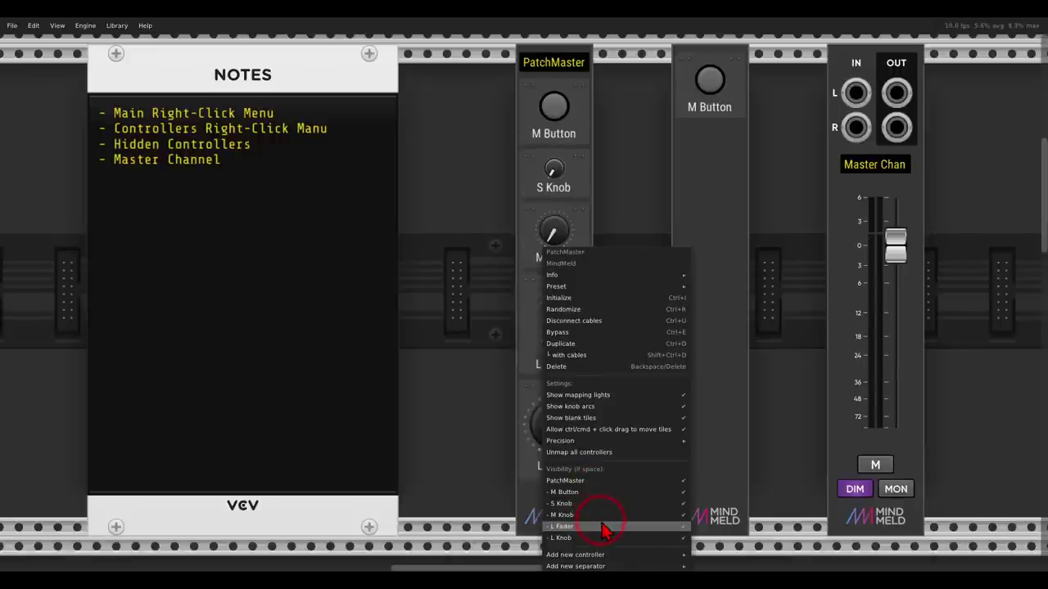
left_click(461, 361)
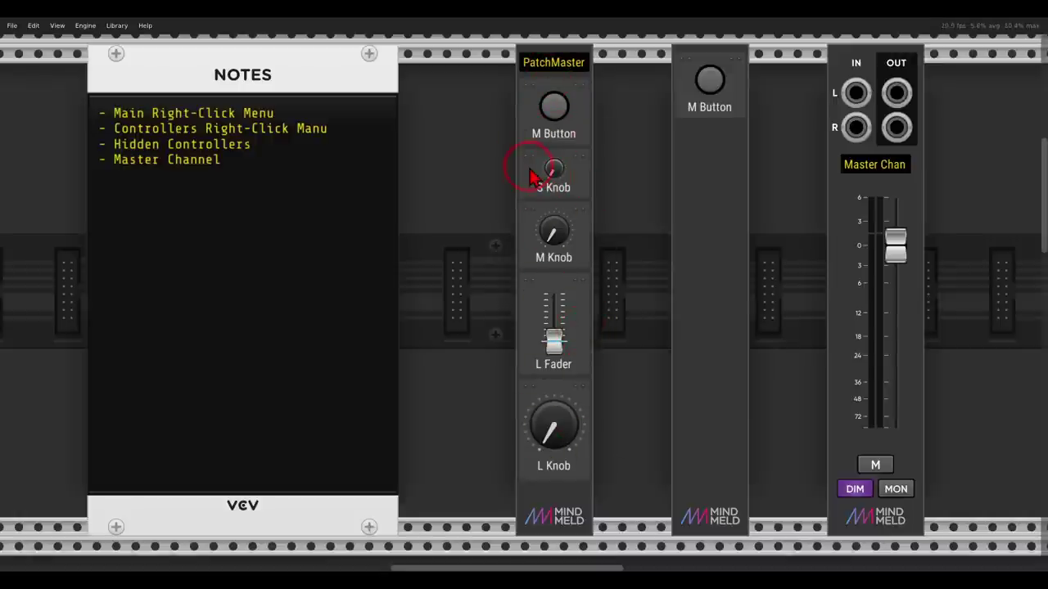
Duplicate the S Knob in the labelled PatchMaster
right_click(529, 176)
left_click(537, 367)
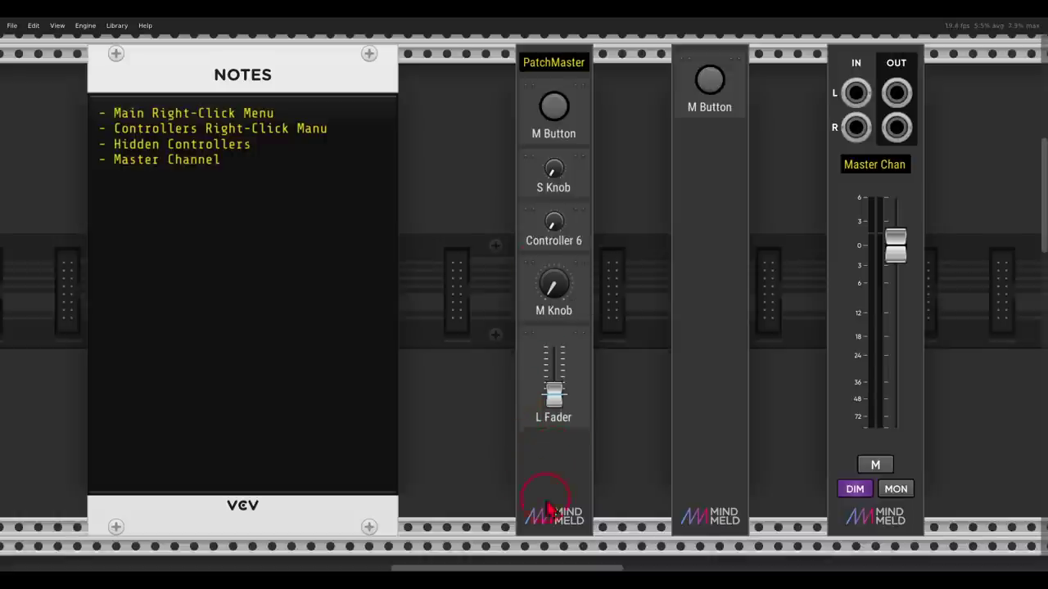
Toggle the visibility of the S Knob, Controller 6, M Knob and L Fader, ending with all of them enabled
right_click(560, 449)
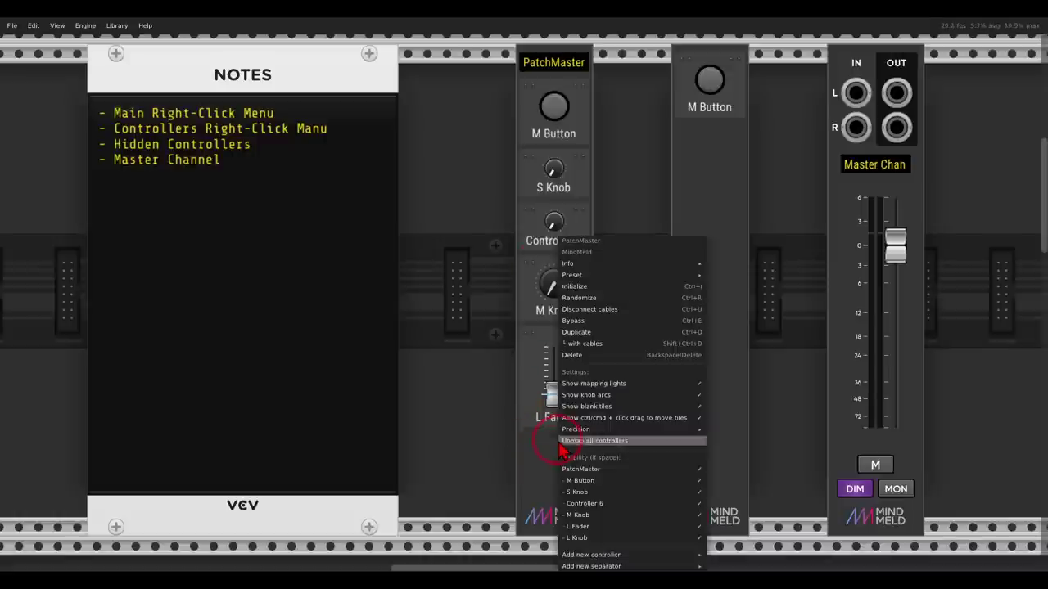
left_click(607, 493)
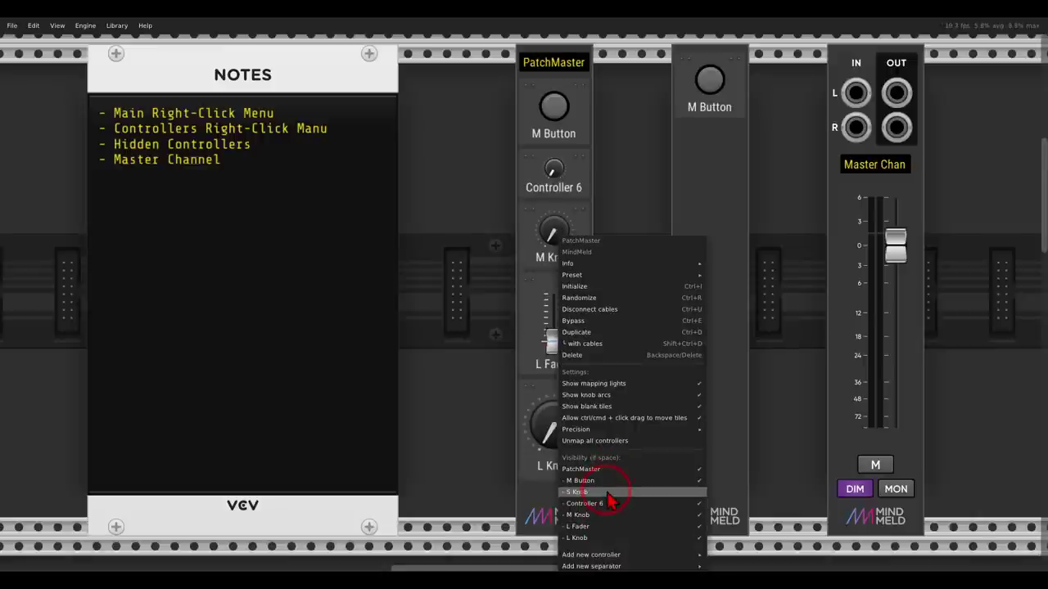
left_click(607, 493)
left_click(607, 504)
left_click(608, 526)
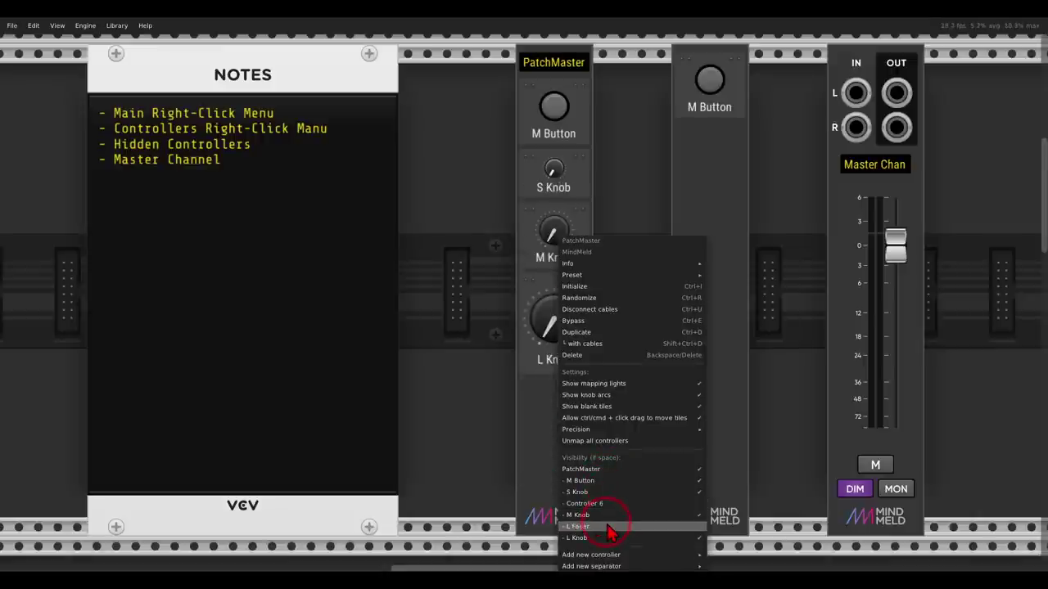
left_click(608, 515)
left_click(607, 504)
left_click(607, 515)
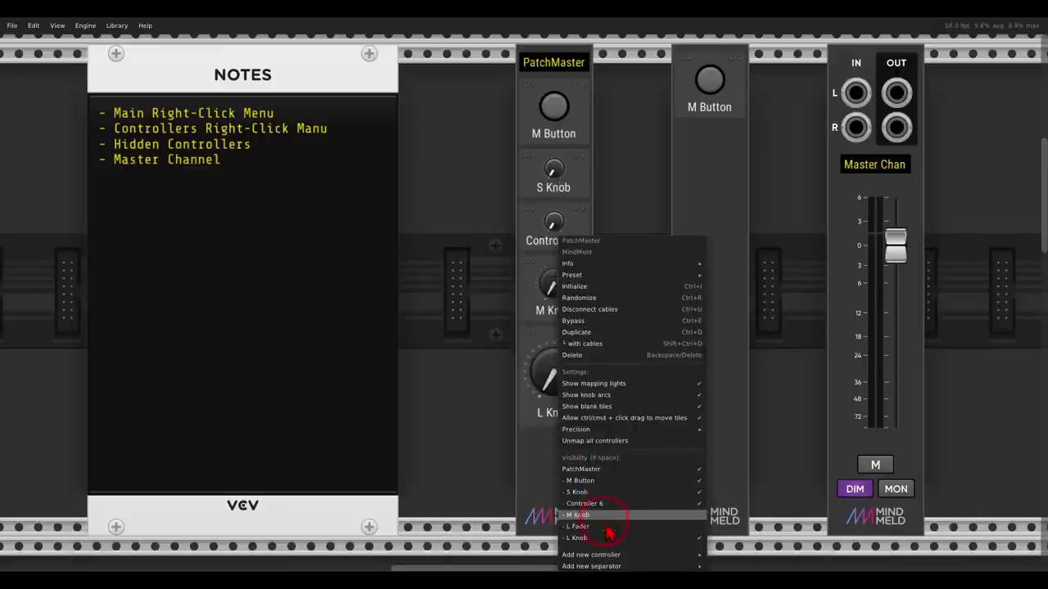
left_click(607, 526)
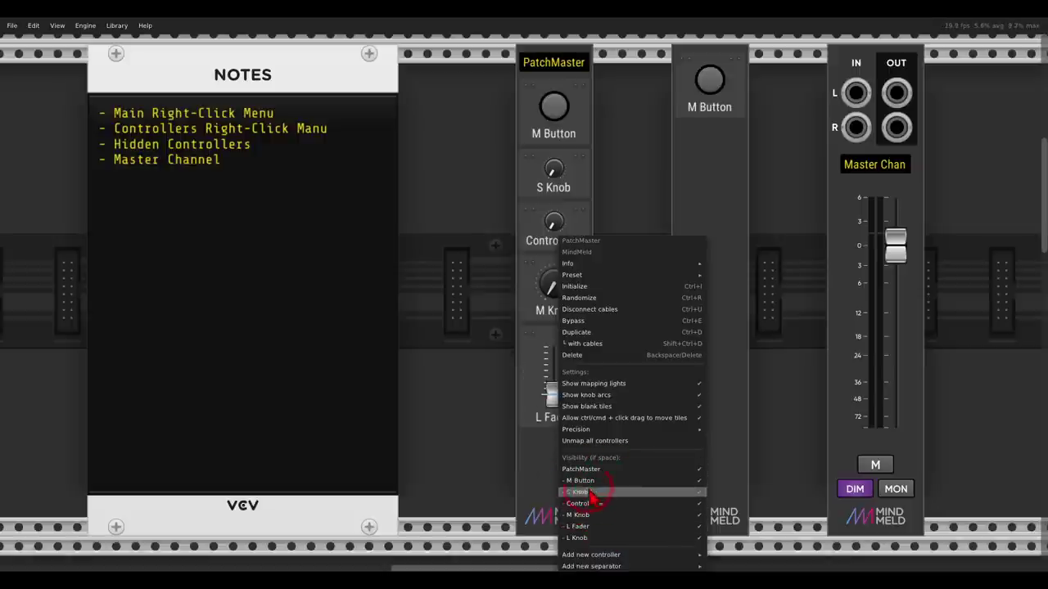
left_click(475, 408)
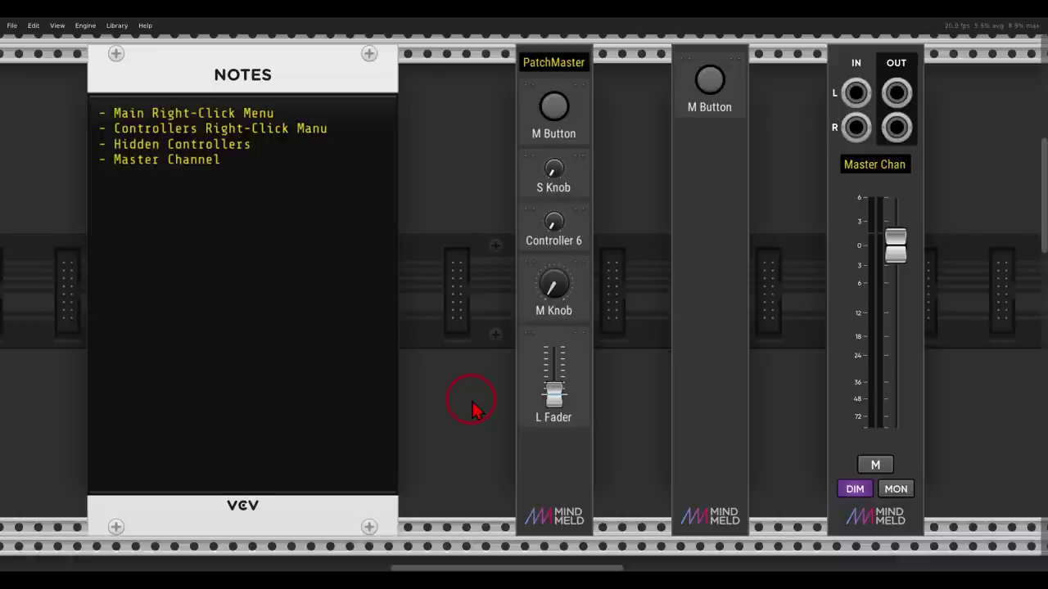
Review the MasterChannel's settings for fades, dim gain, DC blocker, clipping and colours
left_click_drag(780, 229, 684, 234)
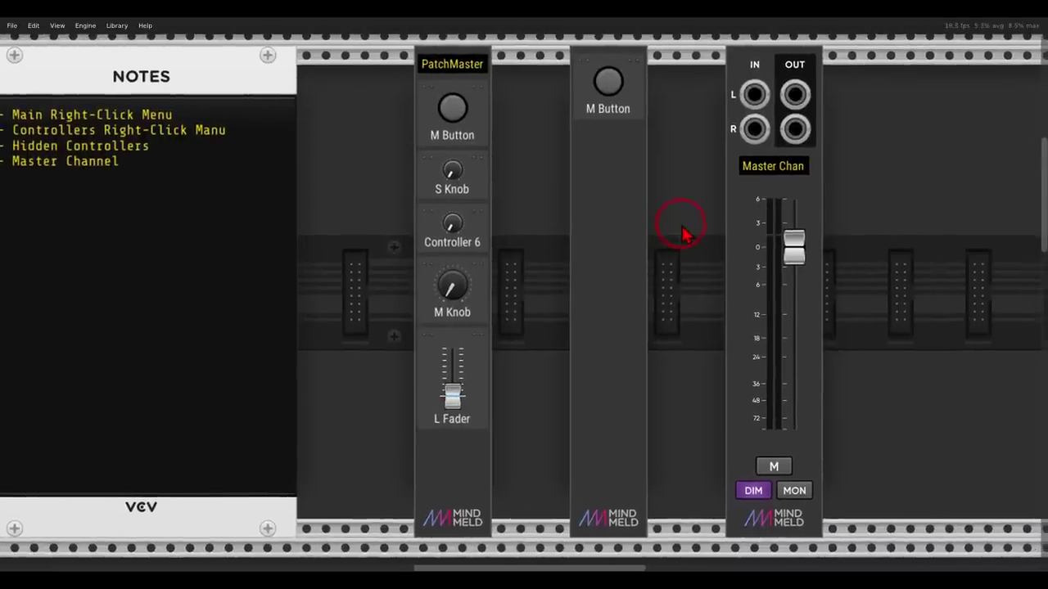
right_click(775, 72)
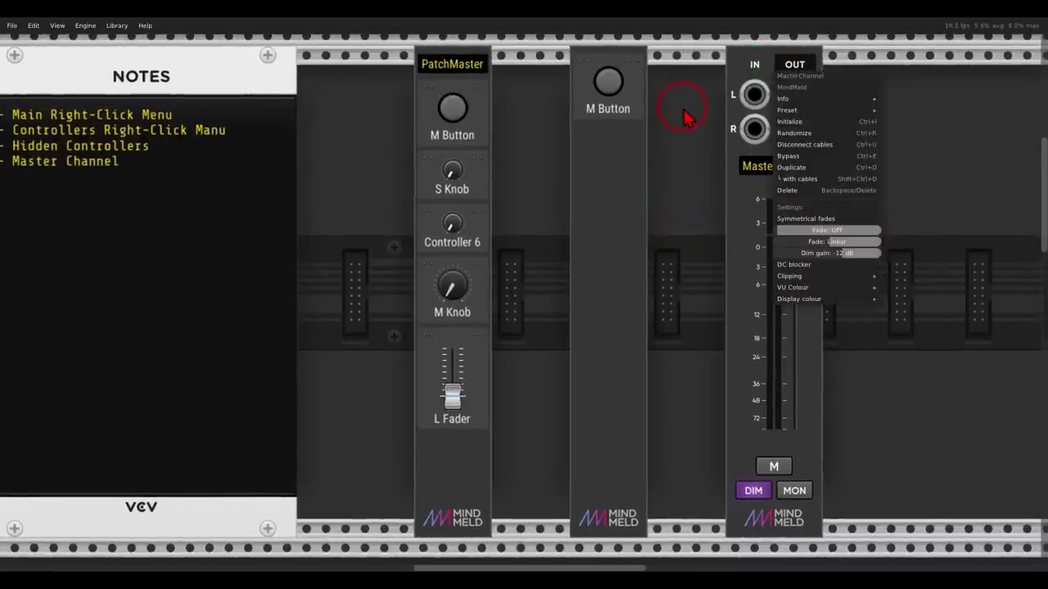
left_click(686, 114)
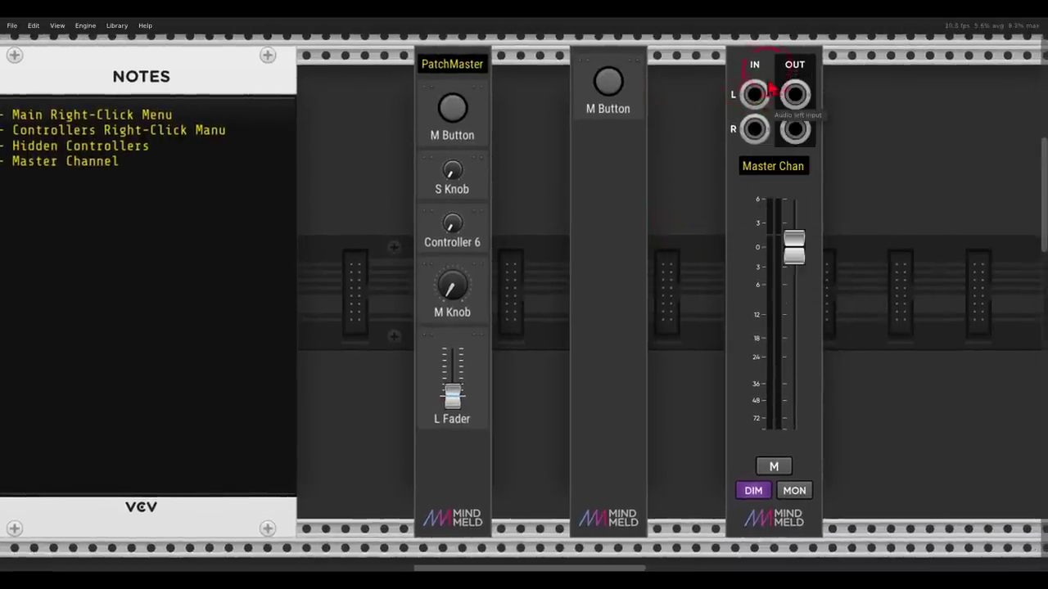
right_click(762, 61)
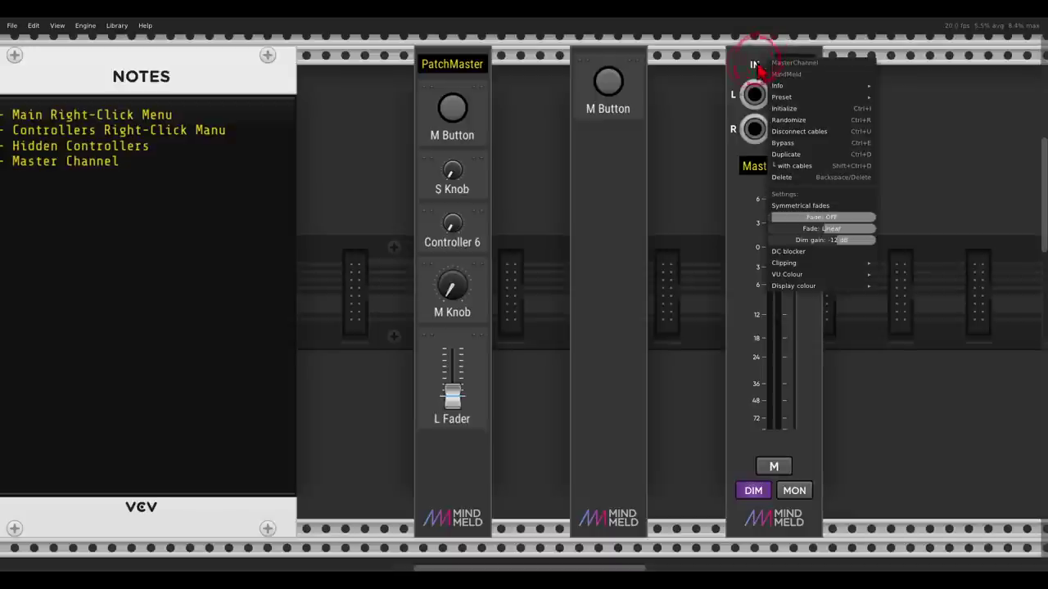
left_click(714, 114)
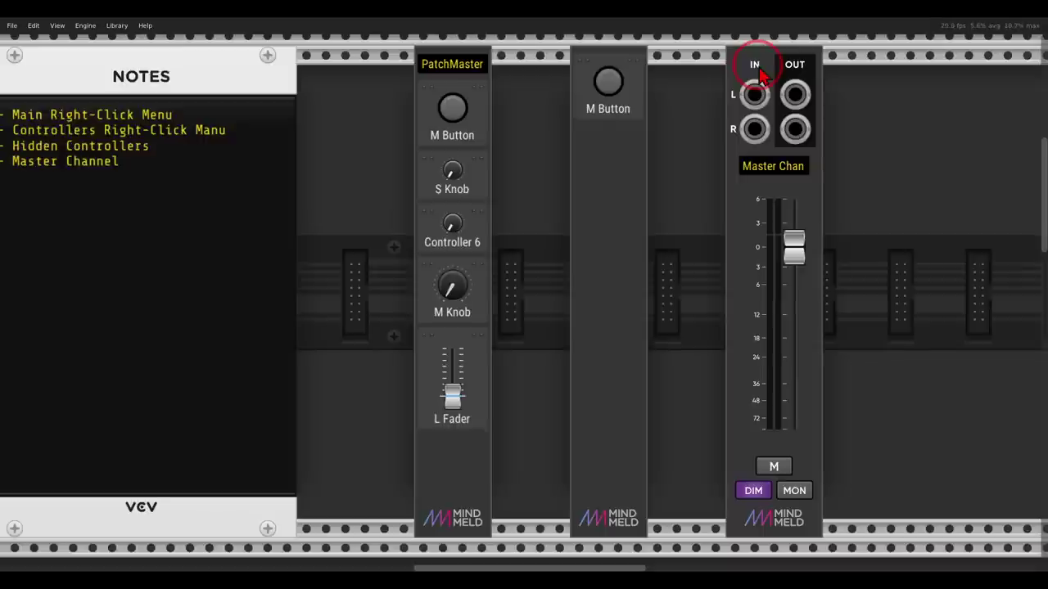
Turn on a fade time for the MasterChannel's mute button and trigger a fade-out with it
right_click(759, 73)
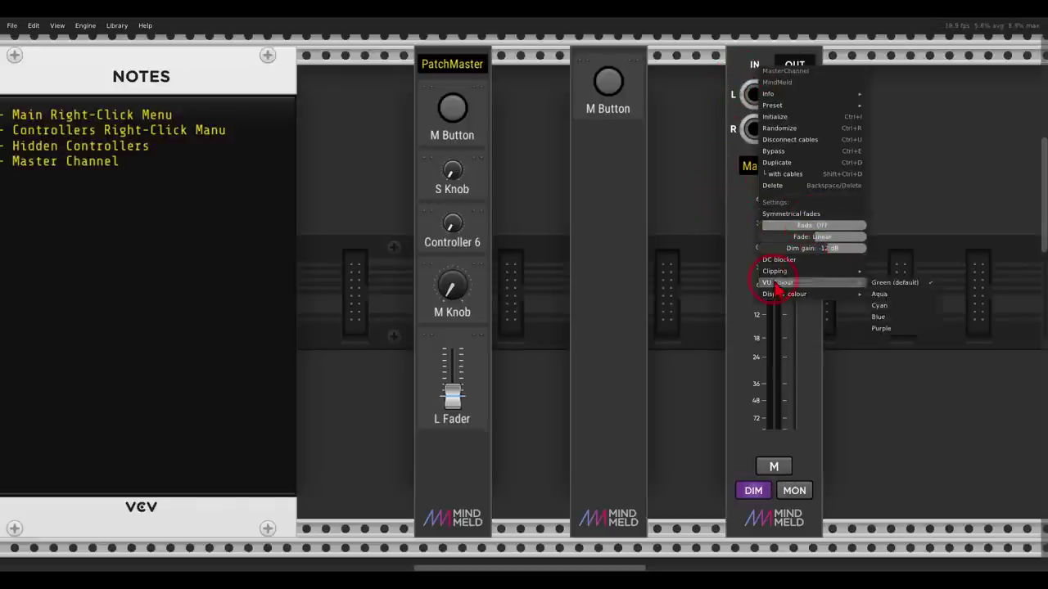
mouse_move(816, 277)
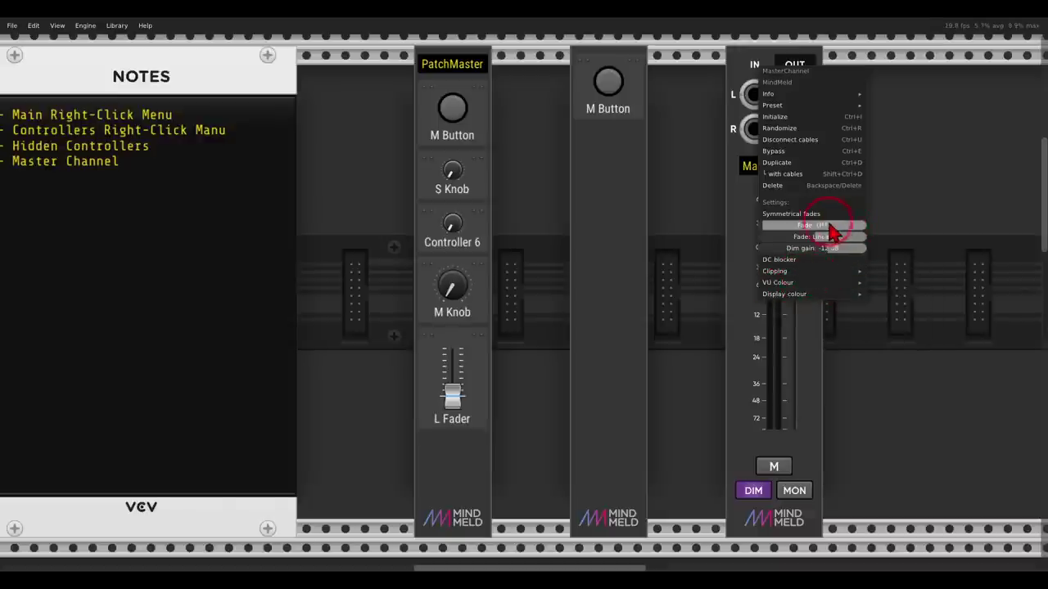
left_click_drag(772, 228, 715, 226)
left_click(715, 229)
left_click(777, 467)
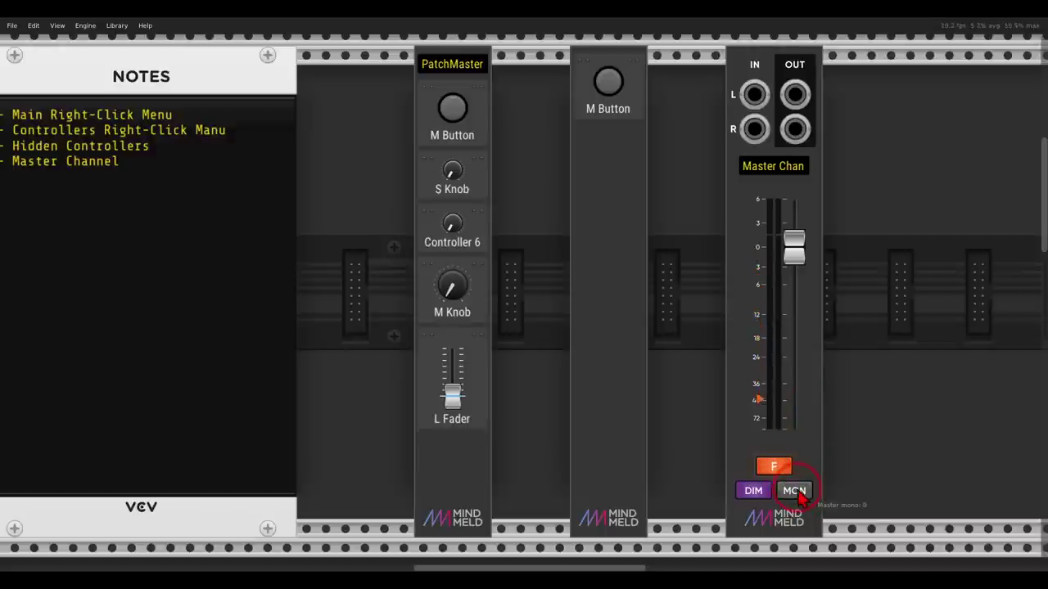
left_click(753, 491)
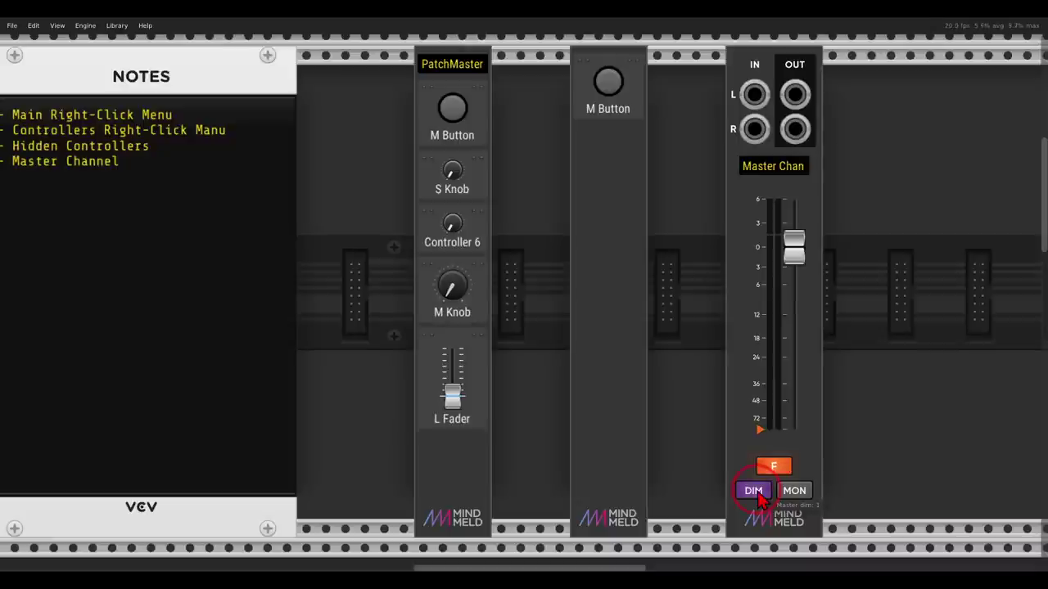
Rename the MasterChannel's label to "Names"
left_click(768, 172)
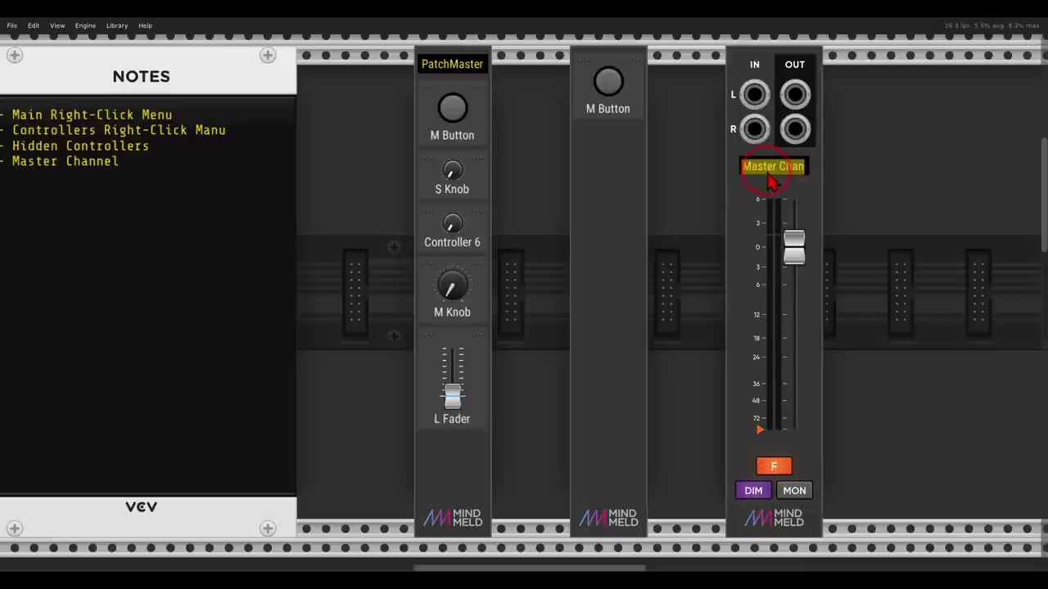
type("Names")
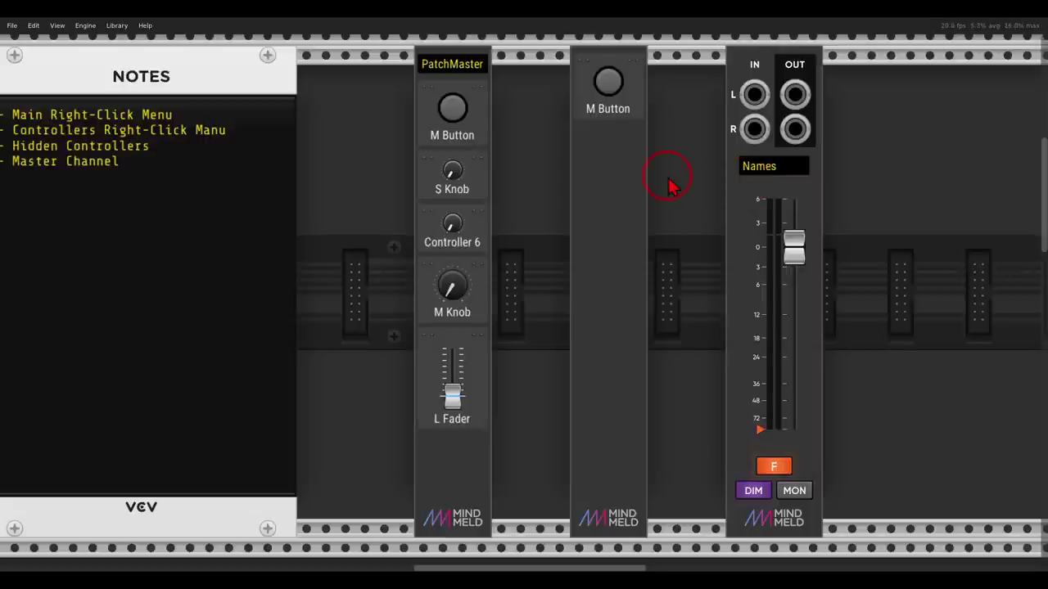
left_click_drag(667, 187, 749, 186)
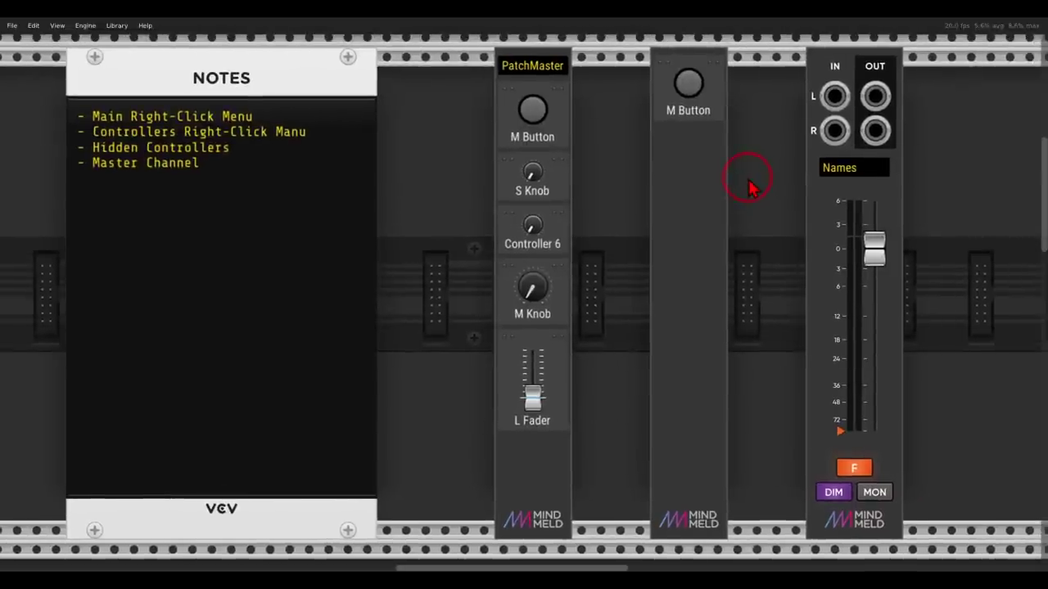